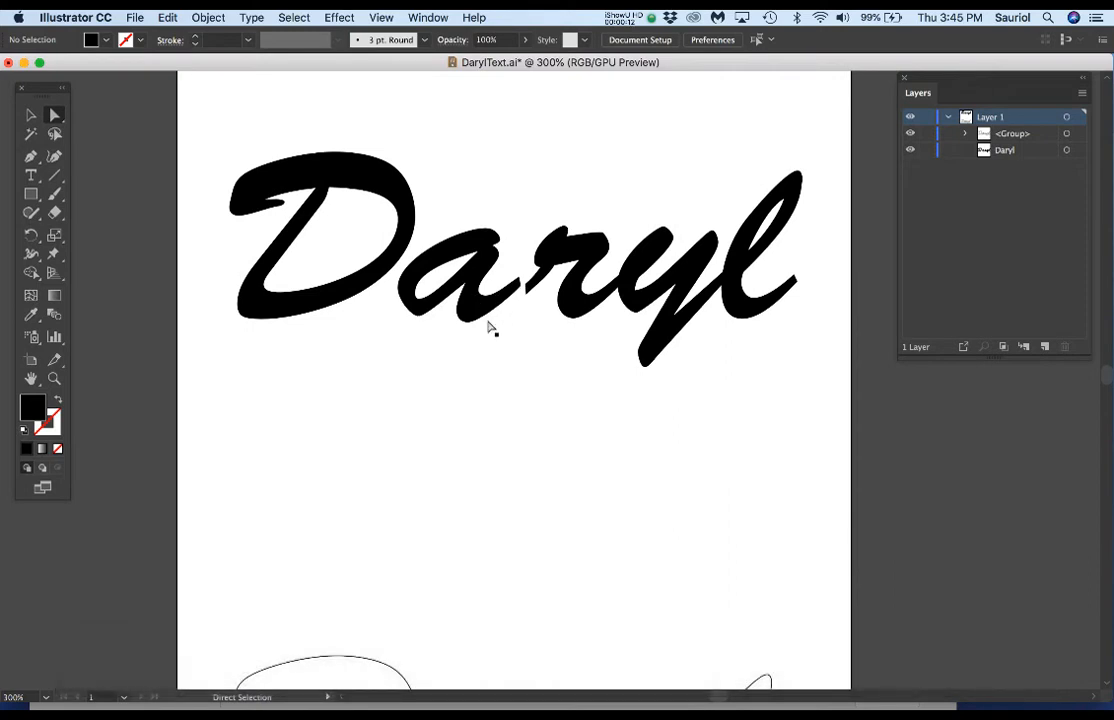
Try replacing the third letter of the solid script text with y and o, and retype it as r.
{"action": "left_click", "coordinate": [478, 316]}
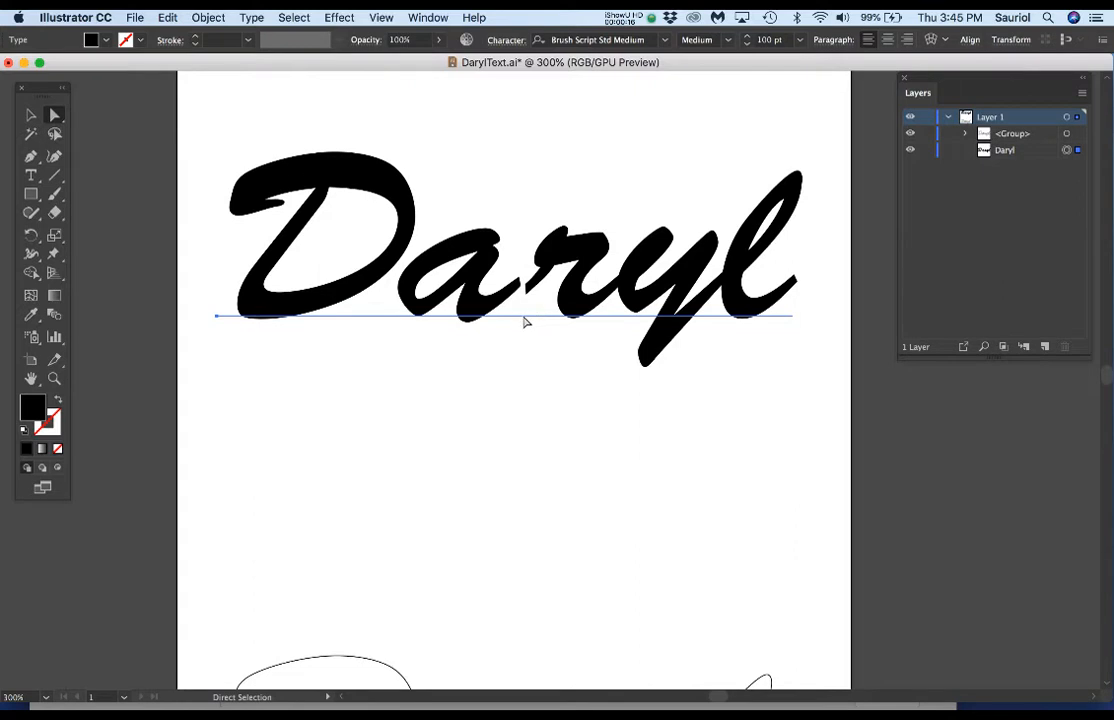
{"action": "key", "text": "t"}
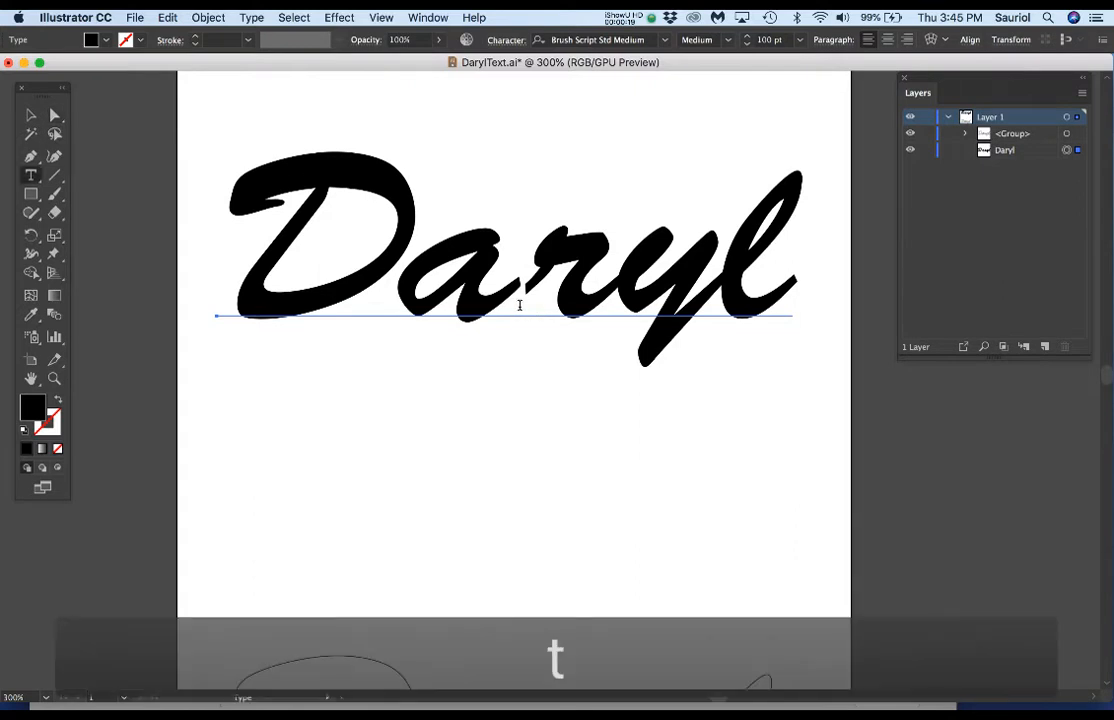
{"action": "left_click", "coordinate": [519, 309]}
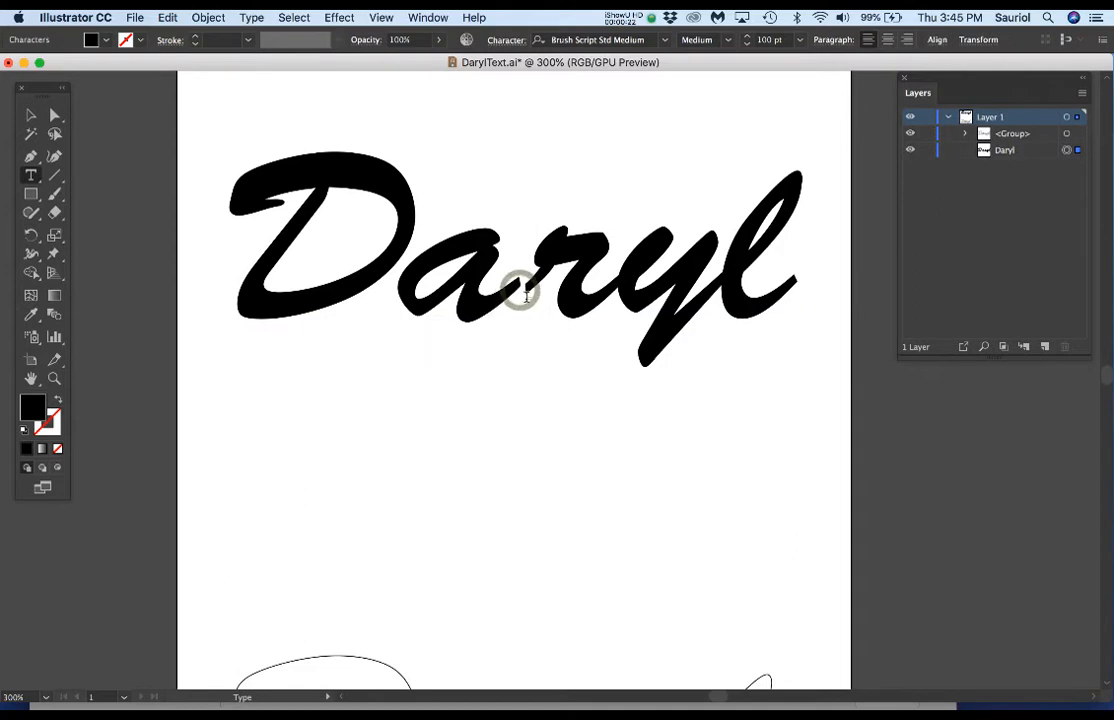
{"action": "left_click_drag", "start_coordinate": [526, 295], "coordinate": [604, 296]}
{"action": "type", "text": "y"}
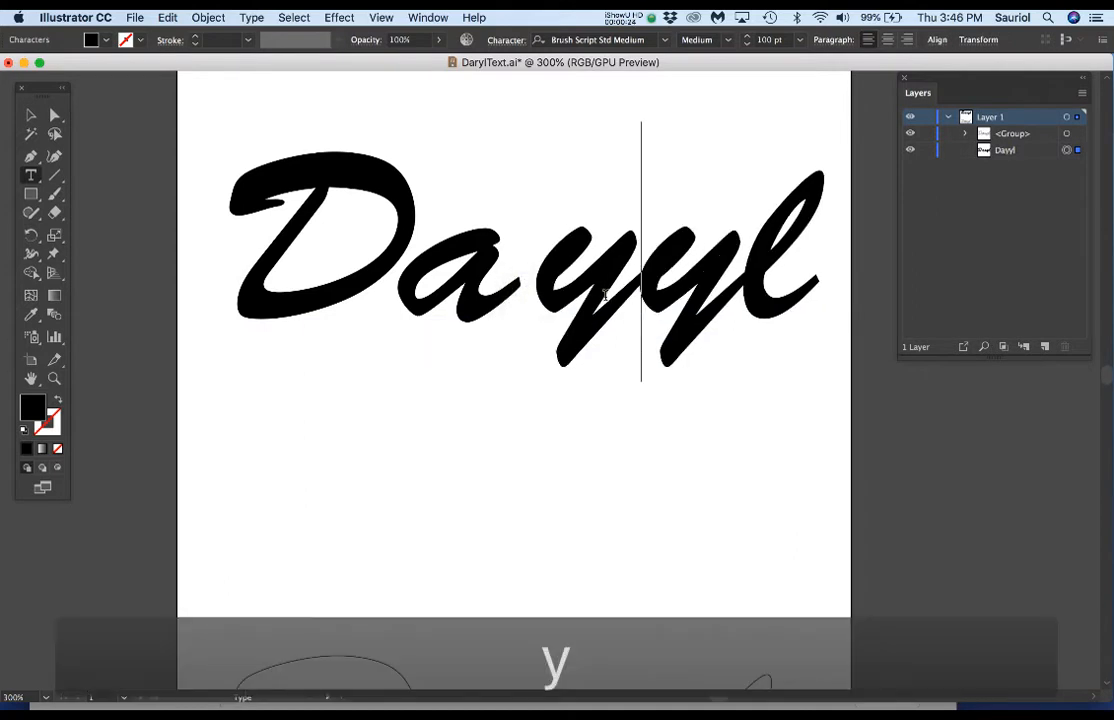
{"action": "key", "text": "BackSpace"}
{"action": "type", "text": "o"}
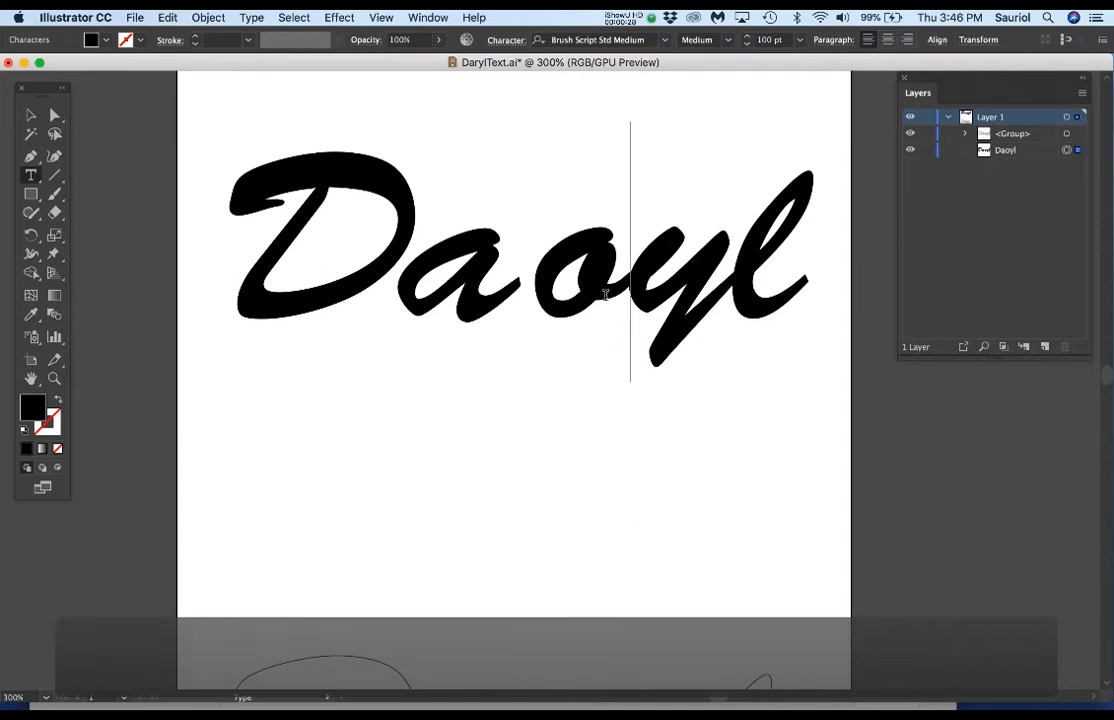
{"action": "key", "text": "BackSpace"}
{"action": "type", "text": "r"}
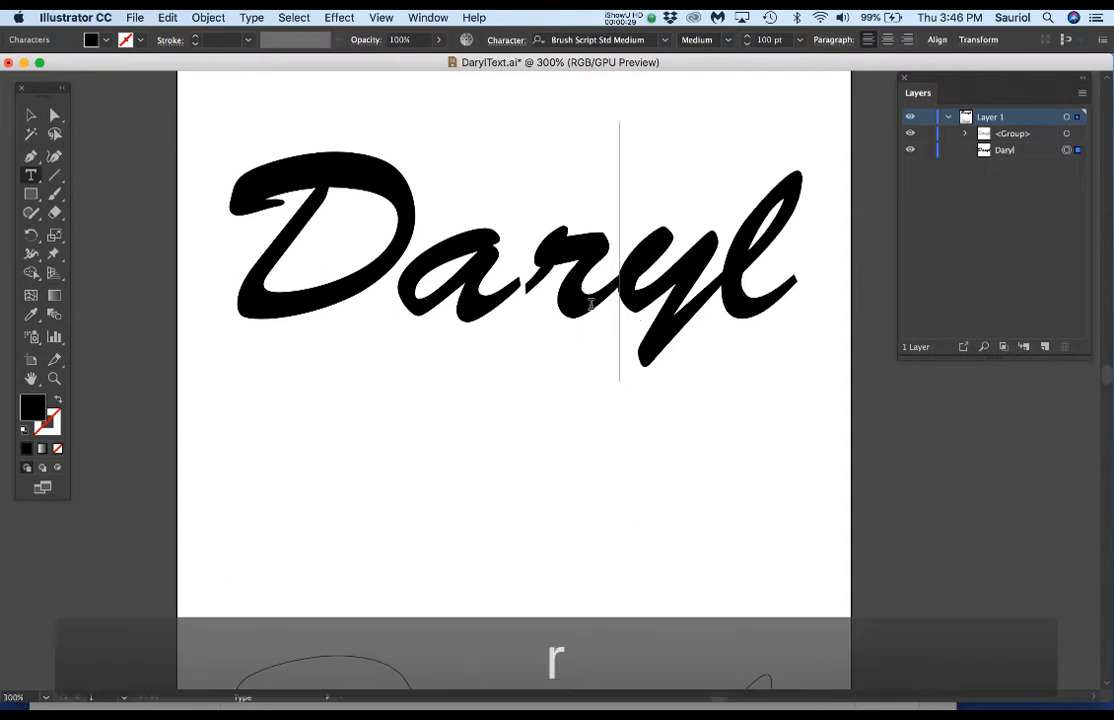
Tighten the kerning between the a and the r by a net three increments so the two letters join.
{"action": "left_click", "coordinate": [528, 280]}
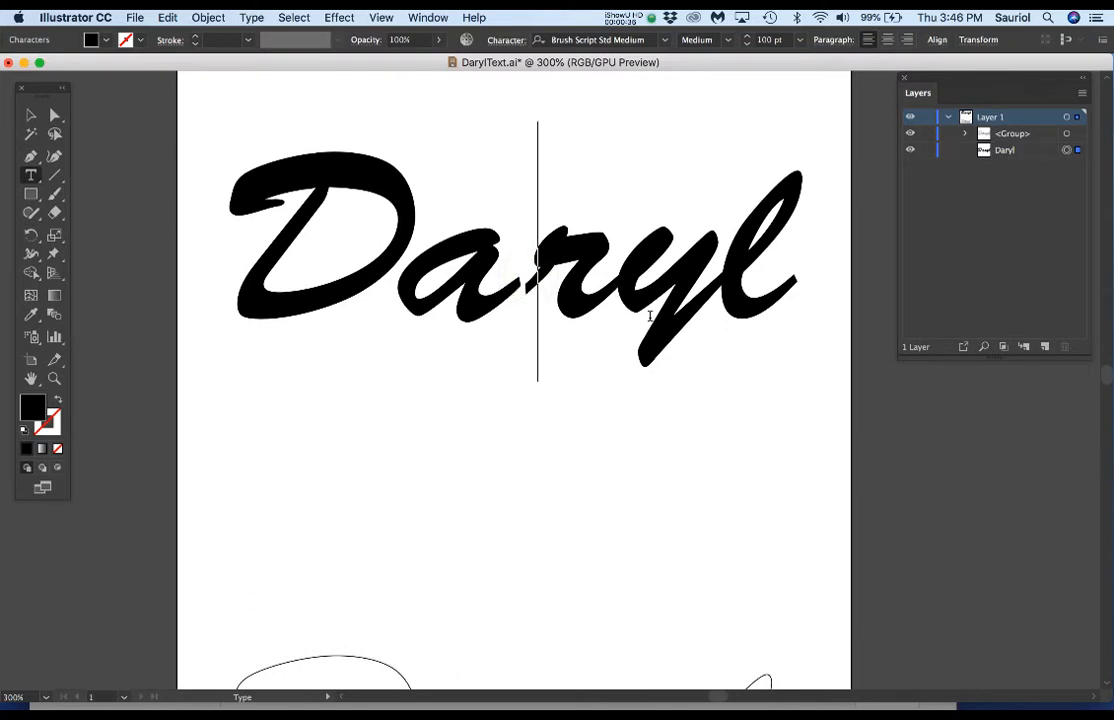
{"action": "key", "text": "alt+Left"}
{"action": "key", "text": "alt+Left"}
{"action": "key", "text": "alt+Left"}
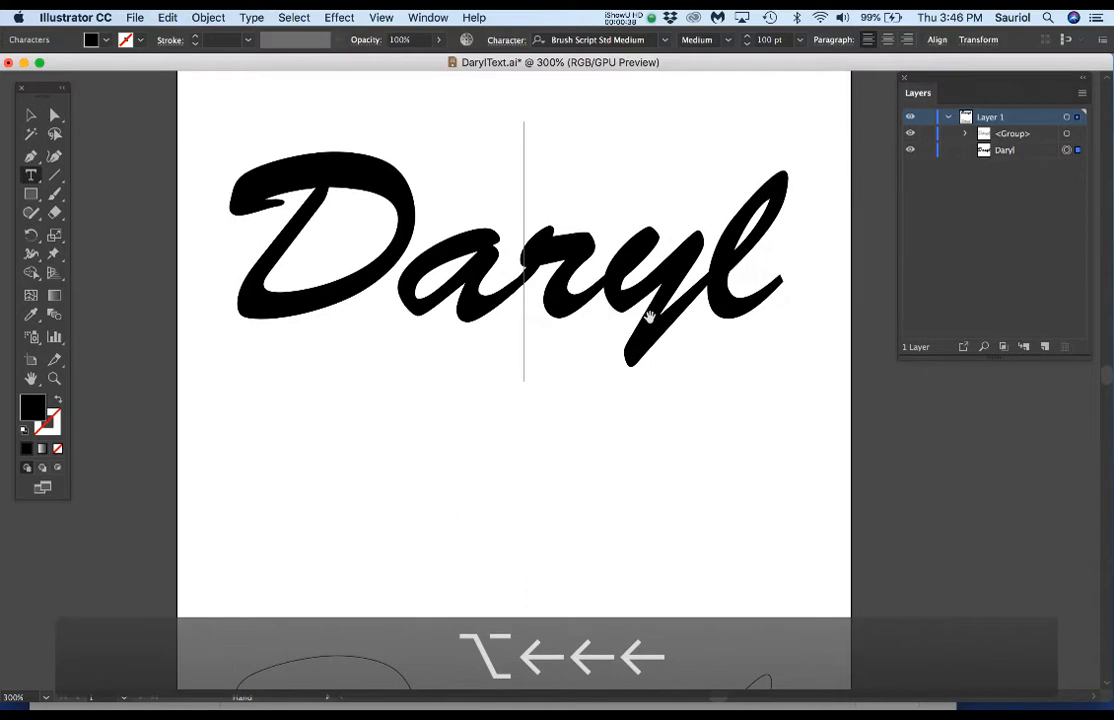
{"action": "key", "text": "alt+Left"}
{"action": "key", "text": "alt+Left"}
{"action": "key", "text": "alt+Left"}
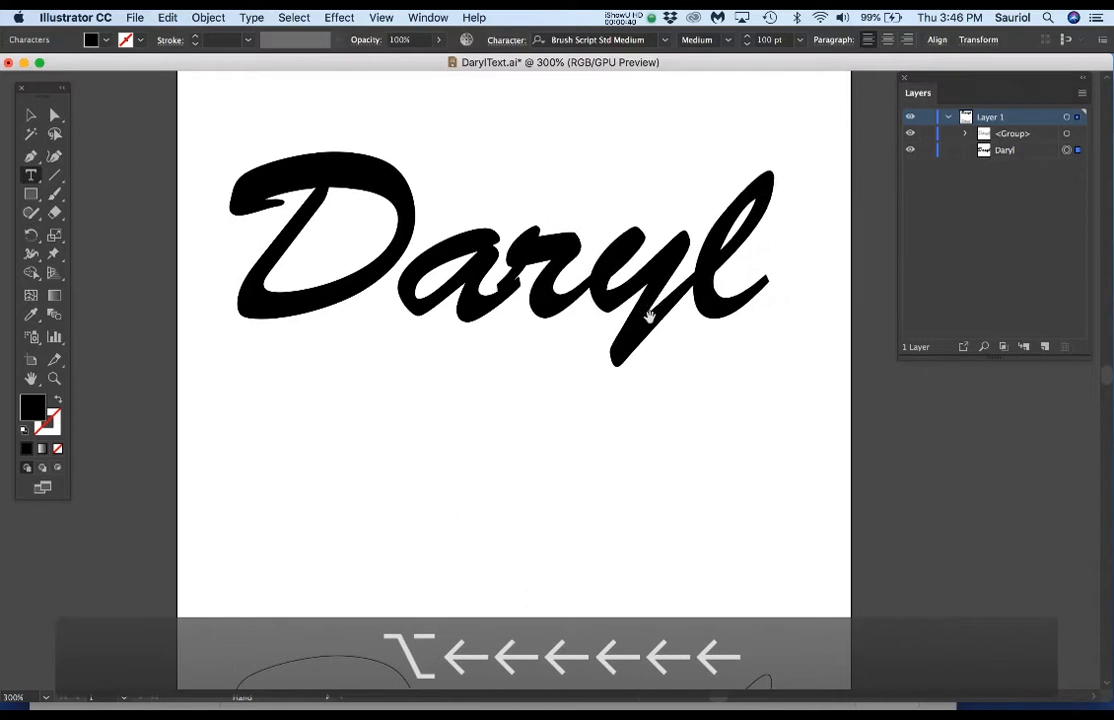
{"action": "key", "text": "alt+Right"}
{"action": "key", "text": "alt+Right"}
{"action": "key", "text": "alt+Right"}
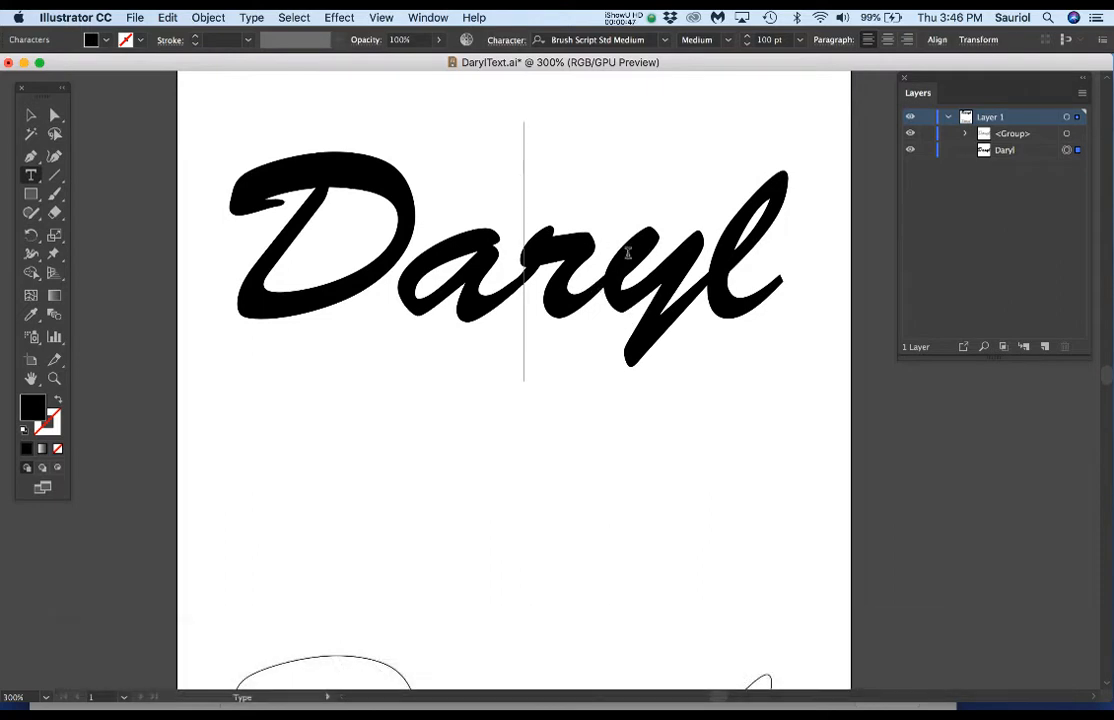
Tighten the kerning between the D and the a by four increments so the letters touch, and finish editing the text.
{"action": "left_click", "coordinate": [398, 284]}
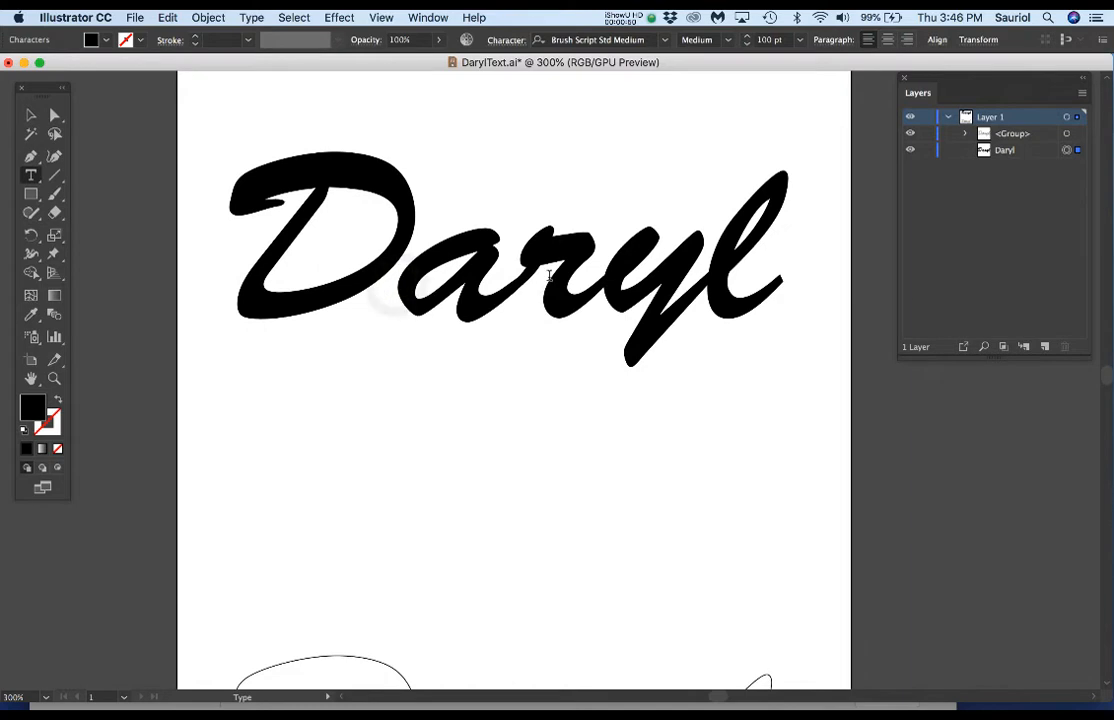
{"action": "key", "text": "alt+Left"}
{"action": "key", "text": "alt+Left"}
{"action": "key", "text": "alt+Left"}
{"action": "key", "text": "alt+Left"}
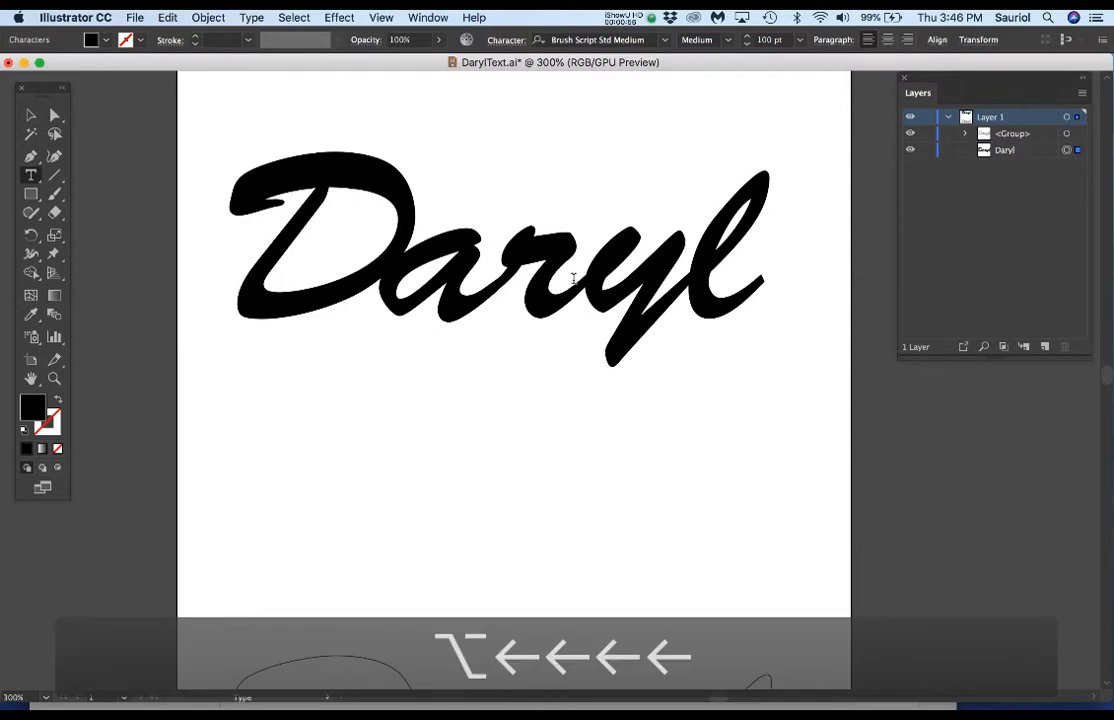
{"action": "left_click", "coordinate": [505, 346], "text": "super"}
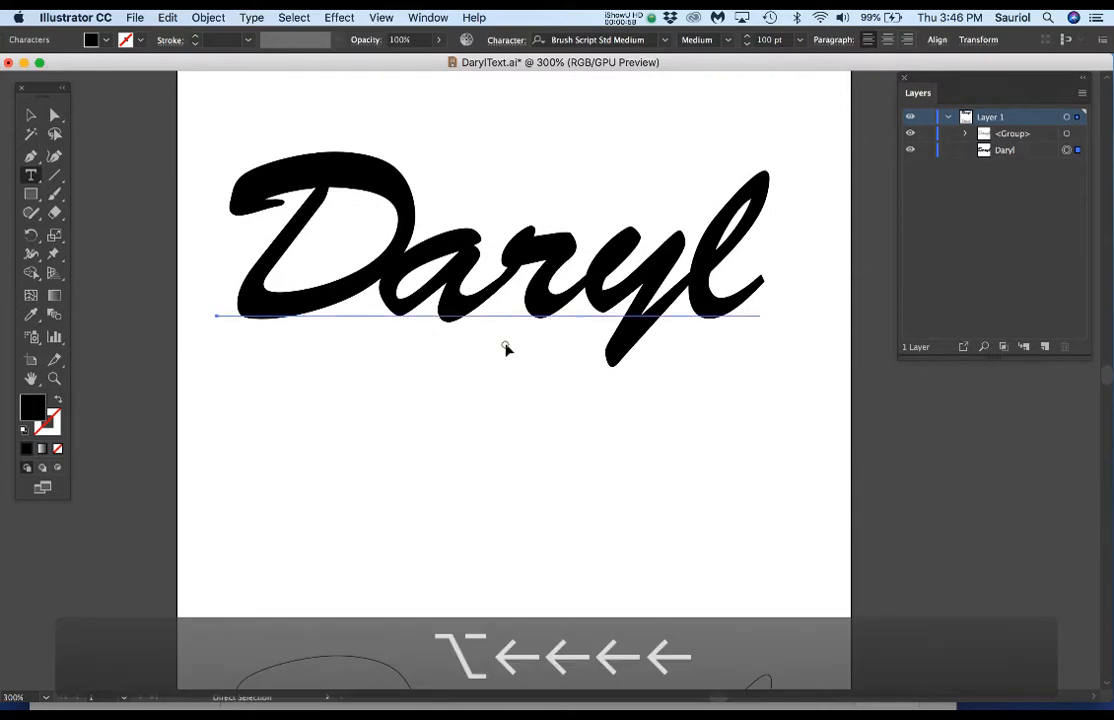
Duplicate the solid script text straight down into the space between it and the outlined version.
{"action": "scroll", "coordinate": [518, 371], "scroll_direction": "down", "scroll_amount": 1}
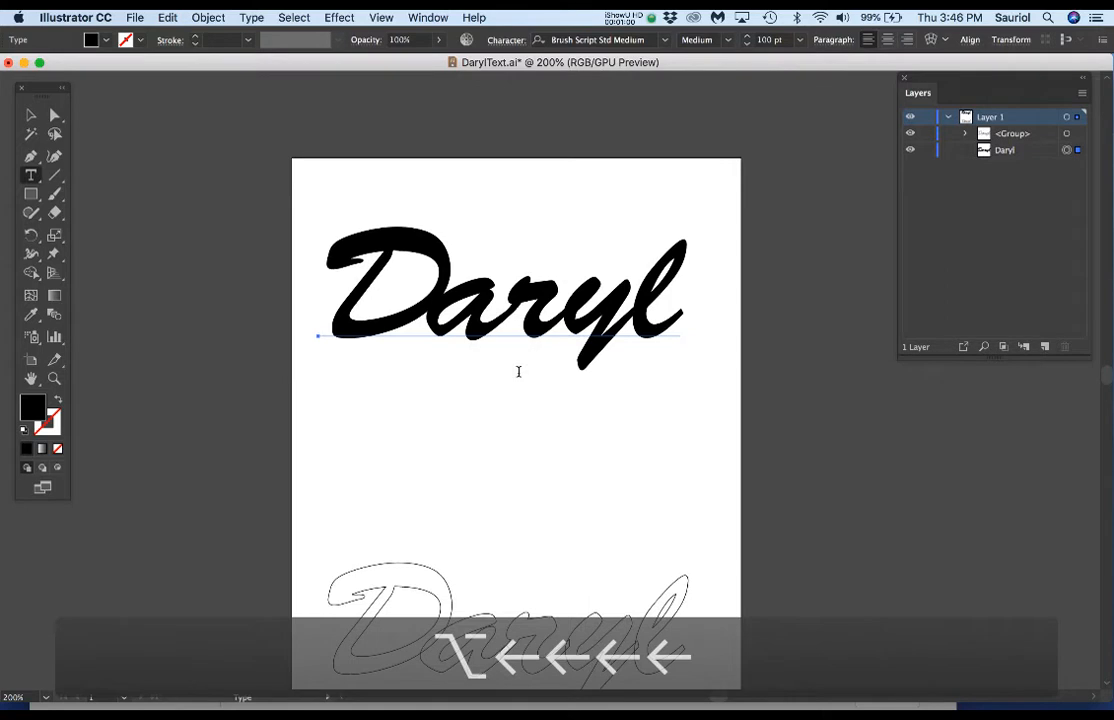
{"action": "key", "text": "space"}
{"action": "left_click_drag", "start_coordinate": [510, 400], "coordinate": [523, 346]}
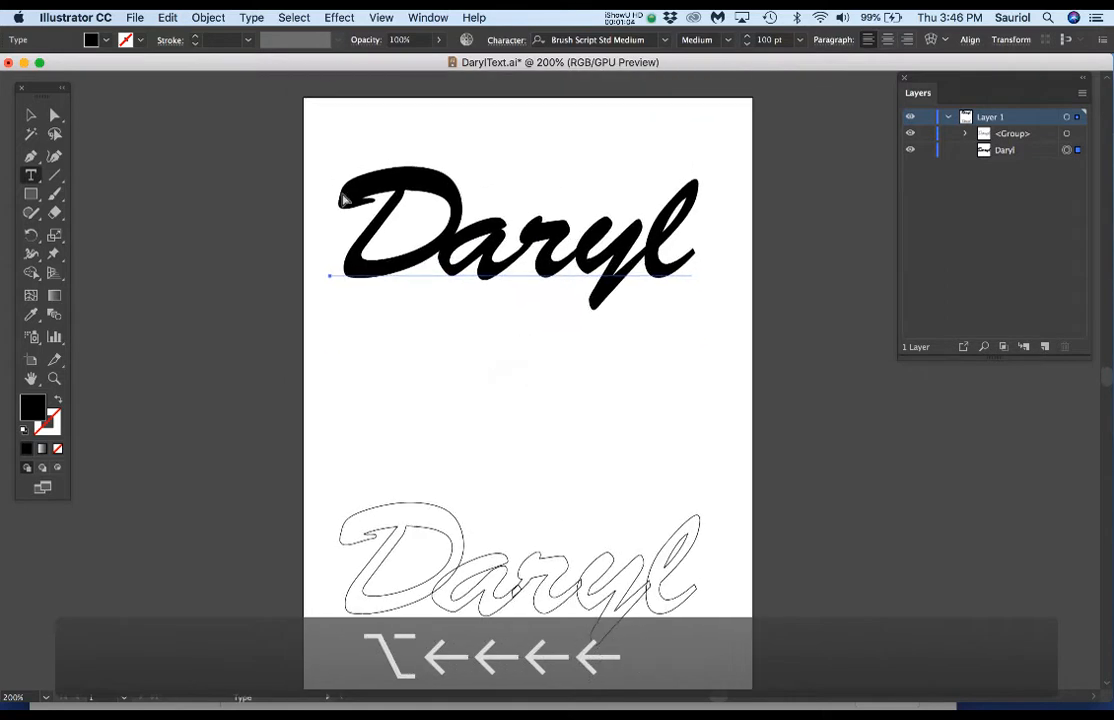
{"action": "left_click_drag", "start_coordinate": [262, 117], "coordinate": [771, 345]}
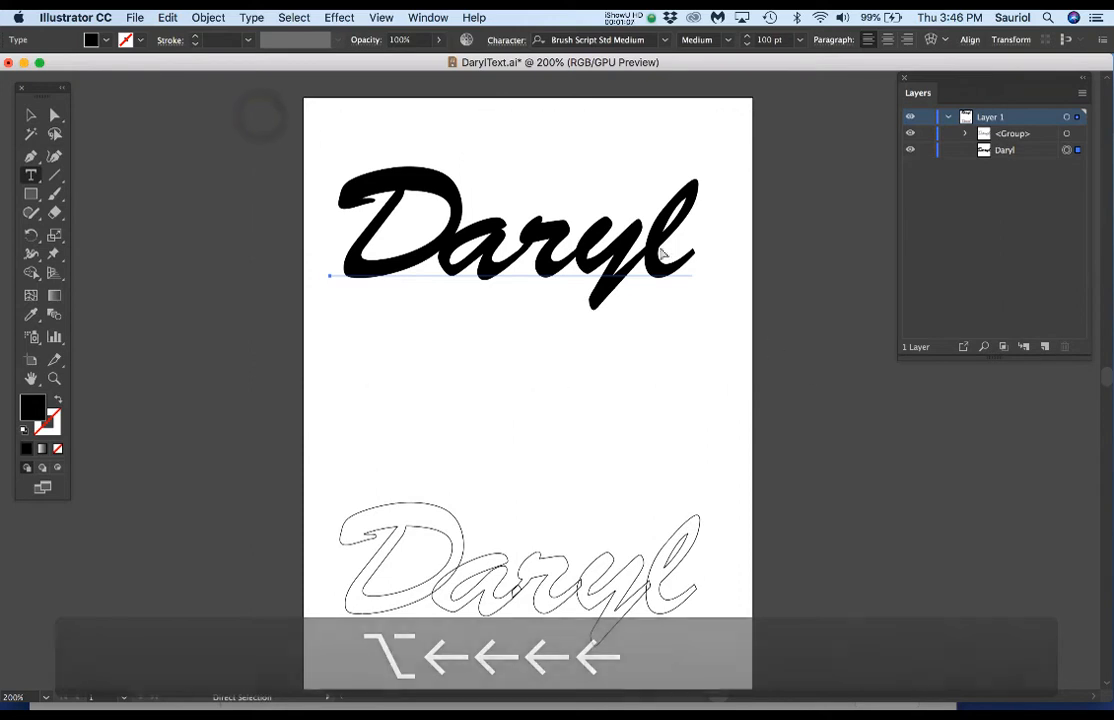
{"action": "left_click", "coordinate": [548, 268]}
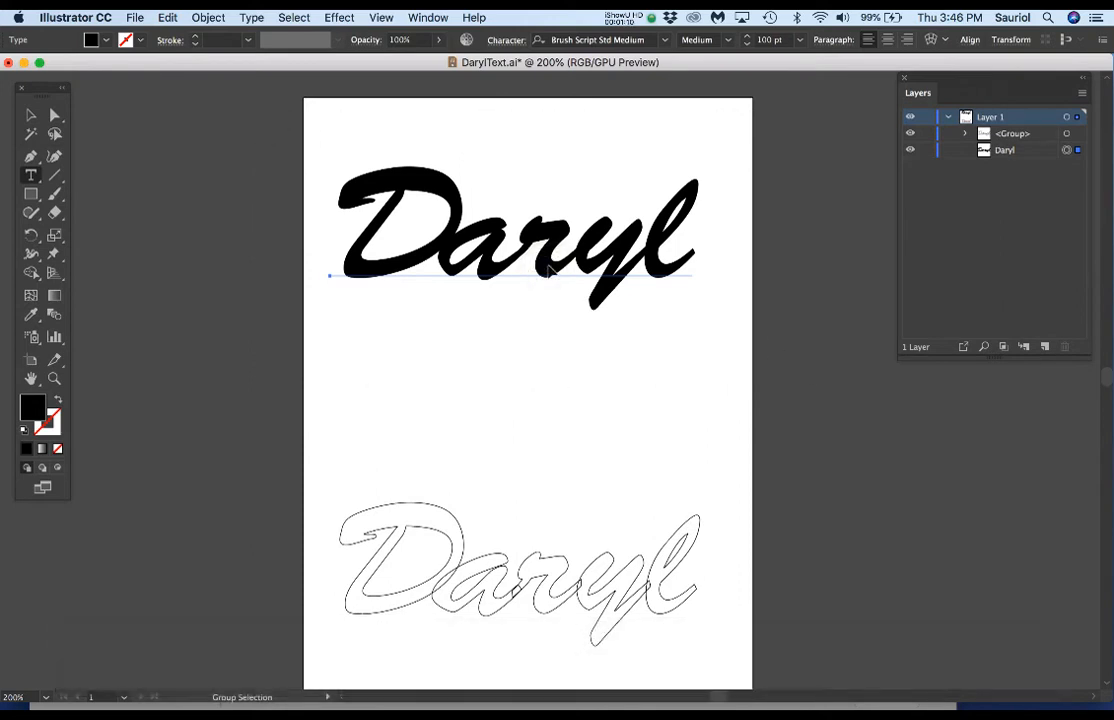
{"action": "left_click_drag", "start_coordinate": [549, 270], "coordinate": [552, 429]}
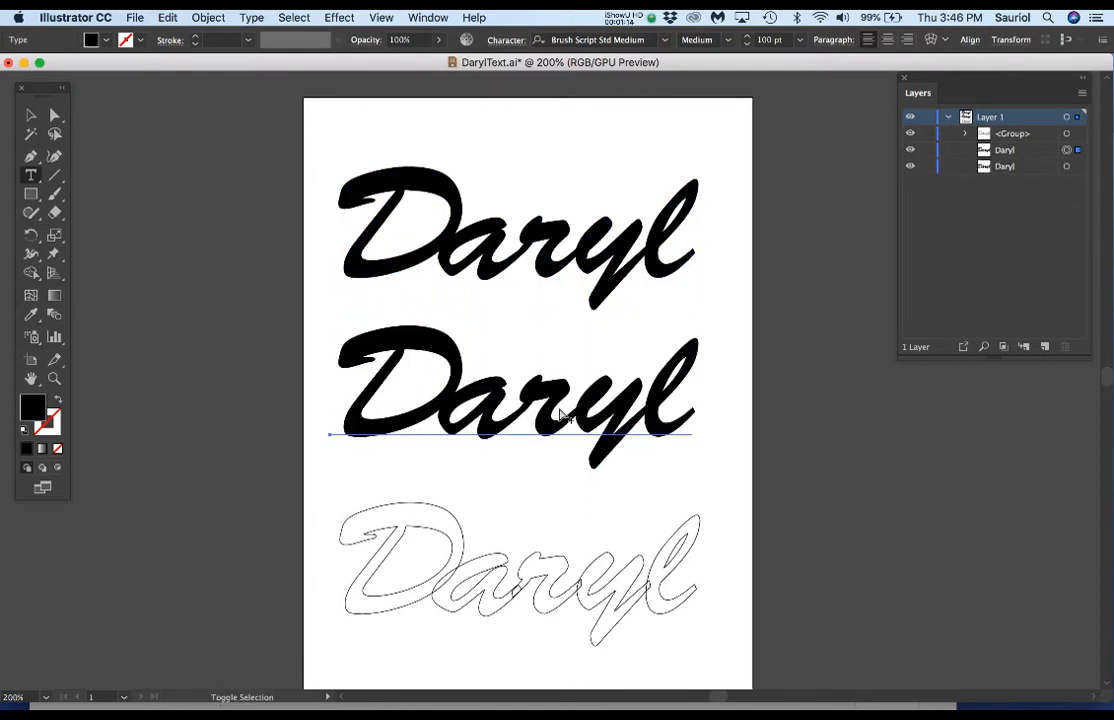
Set the Layers list's row size to Large and enlarge the list.
{"action": "scroll", "coordinate": [566, 434], "scroll_direction": "up", "scroll_amount": 1}
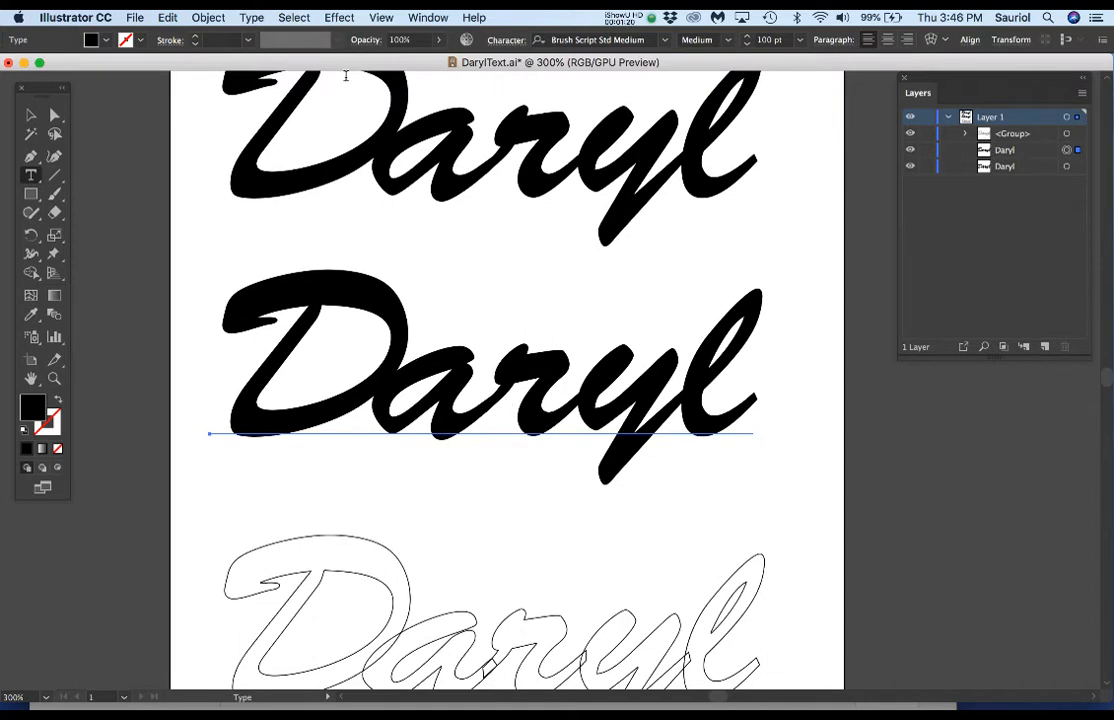
{"action": "left_click", "coordinate": [963, 135]}
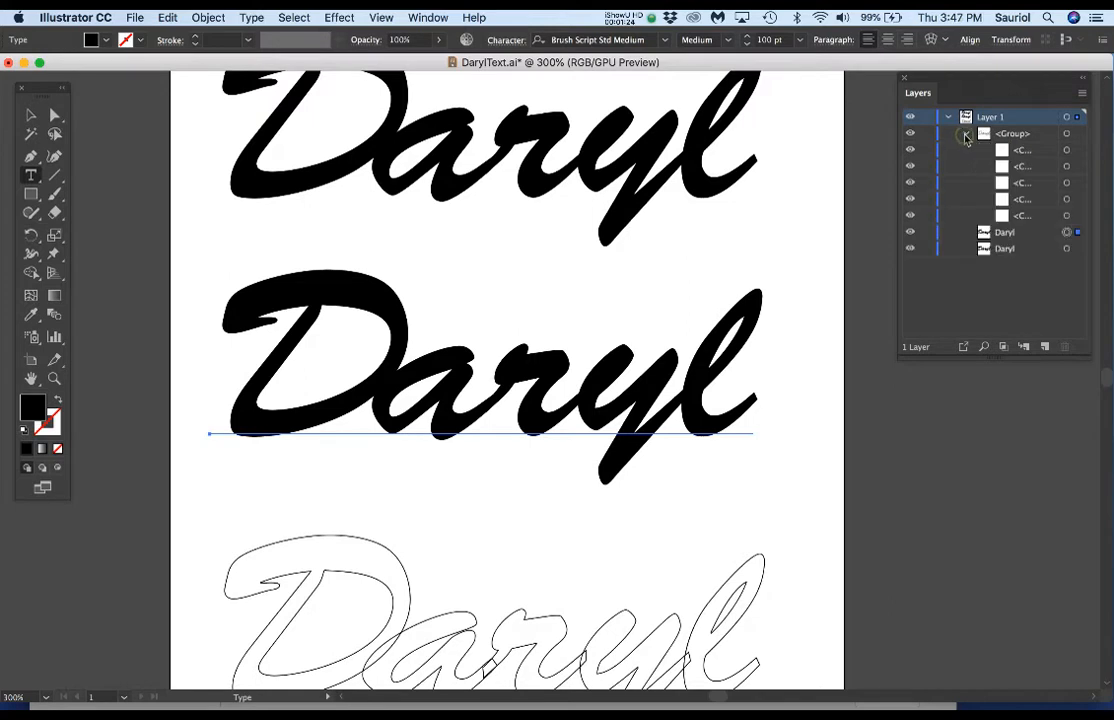
{"action": "left_click", "coordinate": [965, 136]}
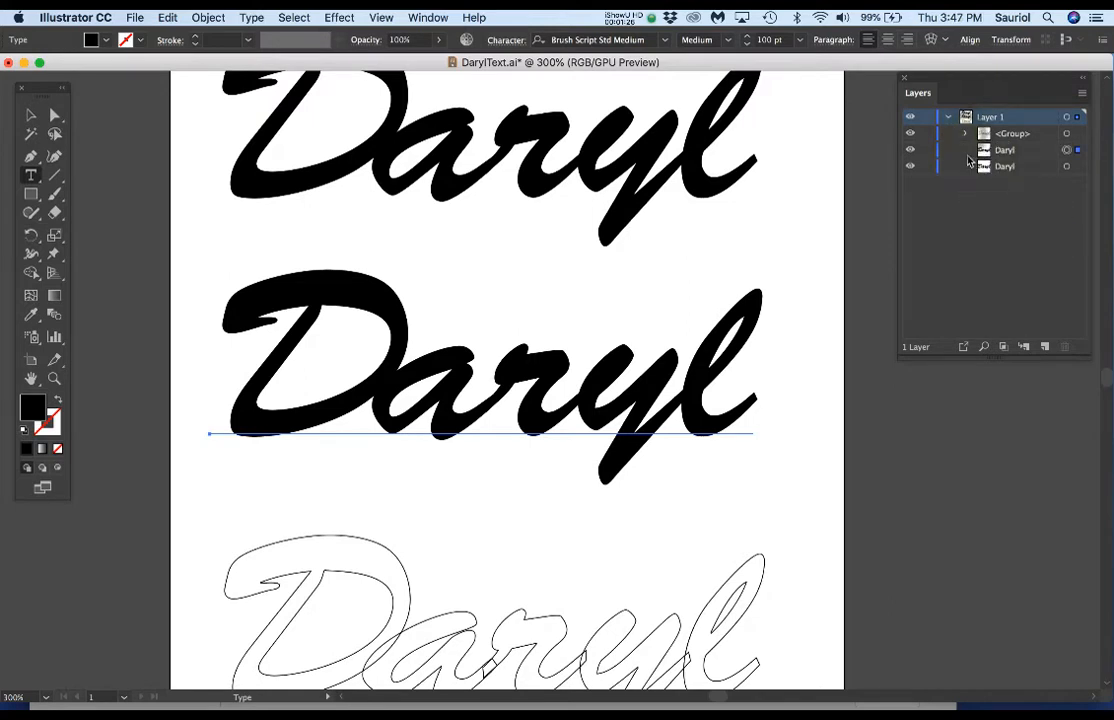
{"action": "left_click", "coordinate": [1079, 152]}
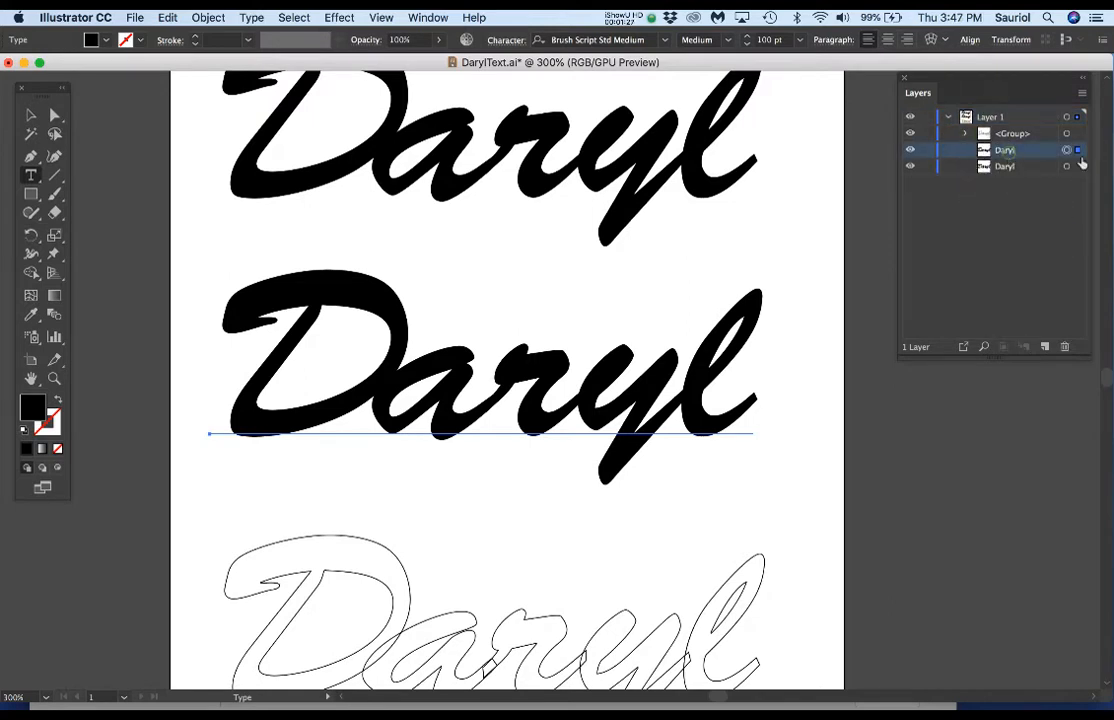
{"action": "left_click", "coordinate": [1081, 93]}
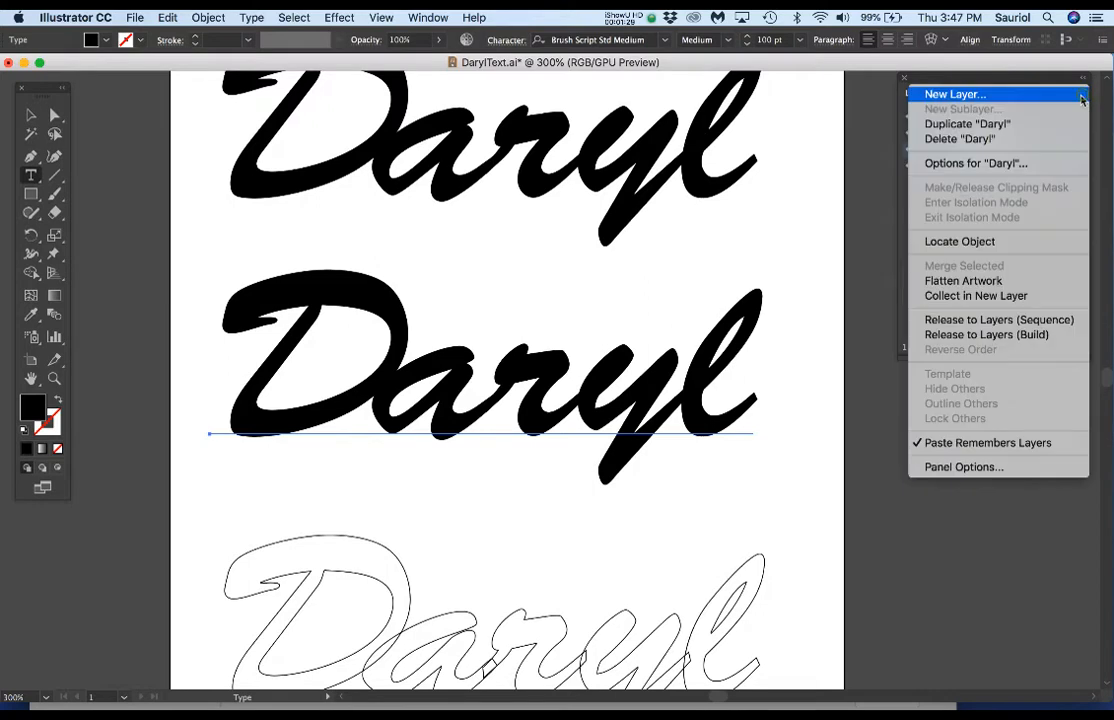
{"action": "left_click", "coordinate": [966, 467]}
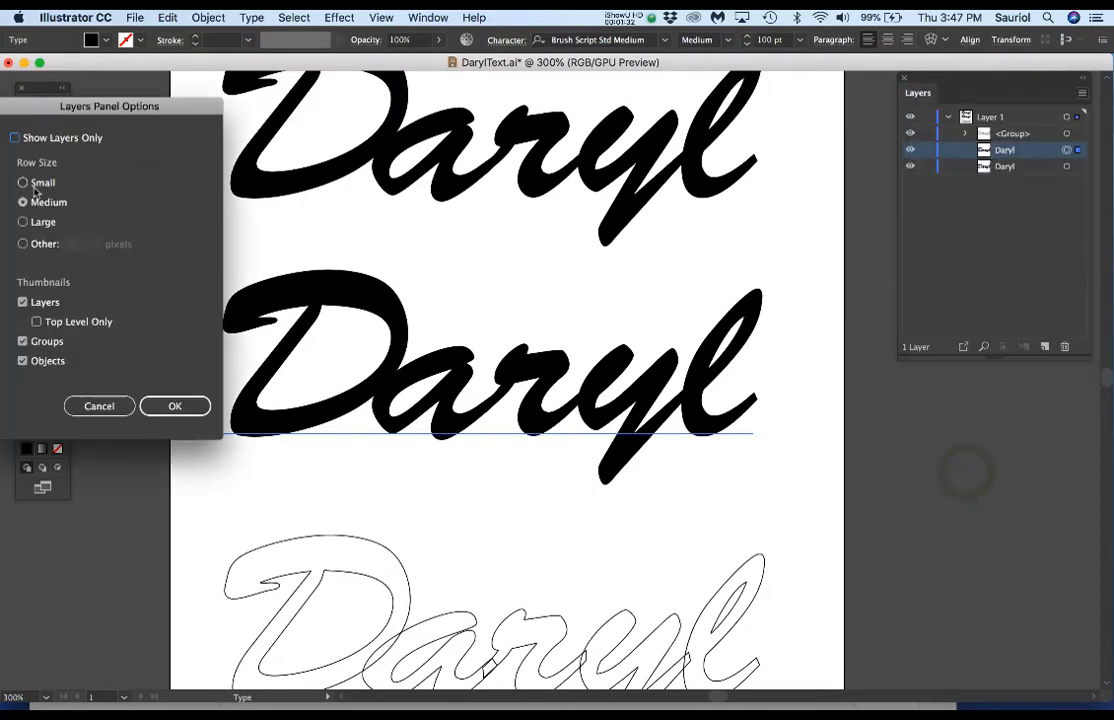
{"action": "left_click", "coordinate": [23, 223]}
{"action": "left_click", "coordinate": [175, 405]}
{"action": "left_click_drag", "start_coordinate": [1088, 360], "coordinate": [1112, 659]}
Convert the duplicated text to outlines and swap its fill and stroke so the letters have only a black stroke.
{"action": "left_click", "coordinate": [1010, 177]}
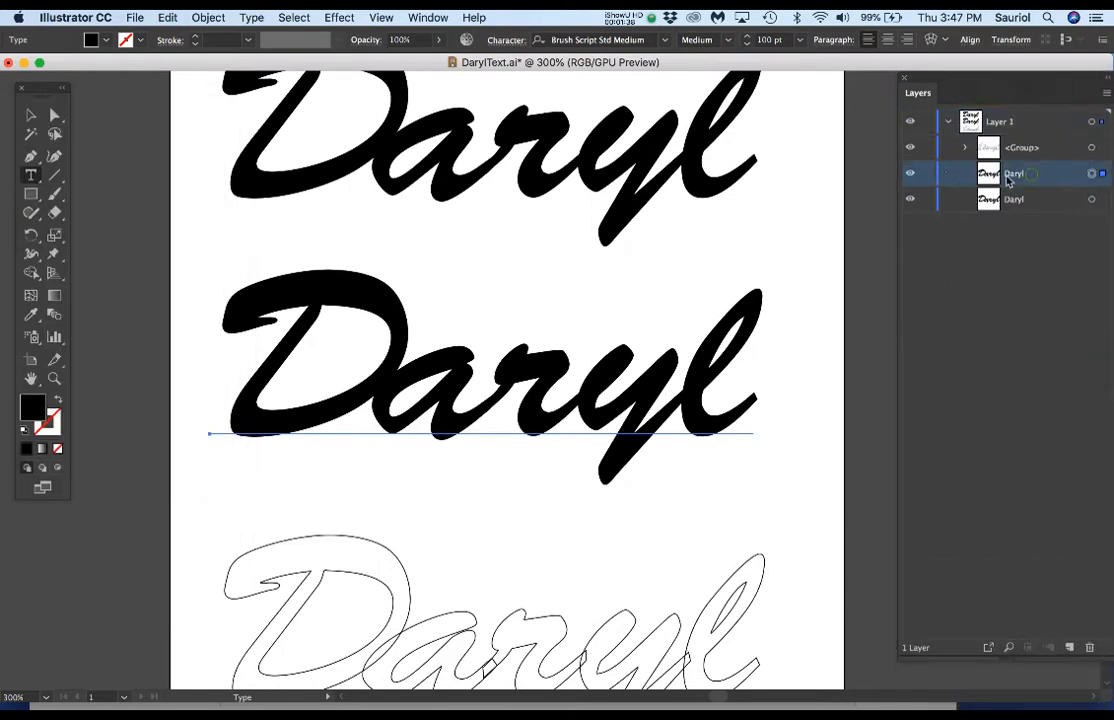
{"action": "left_click", "coordinate": [252, 17]}
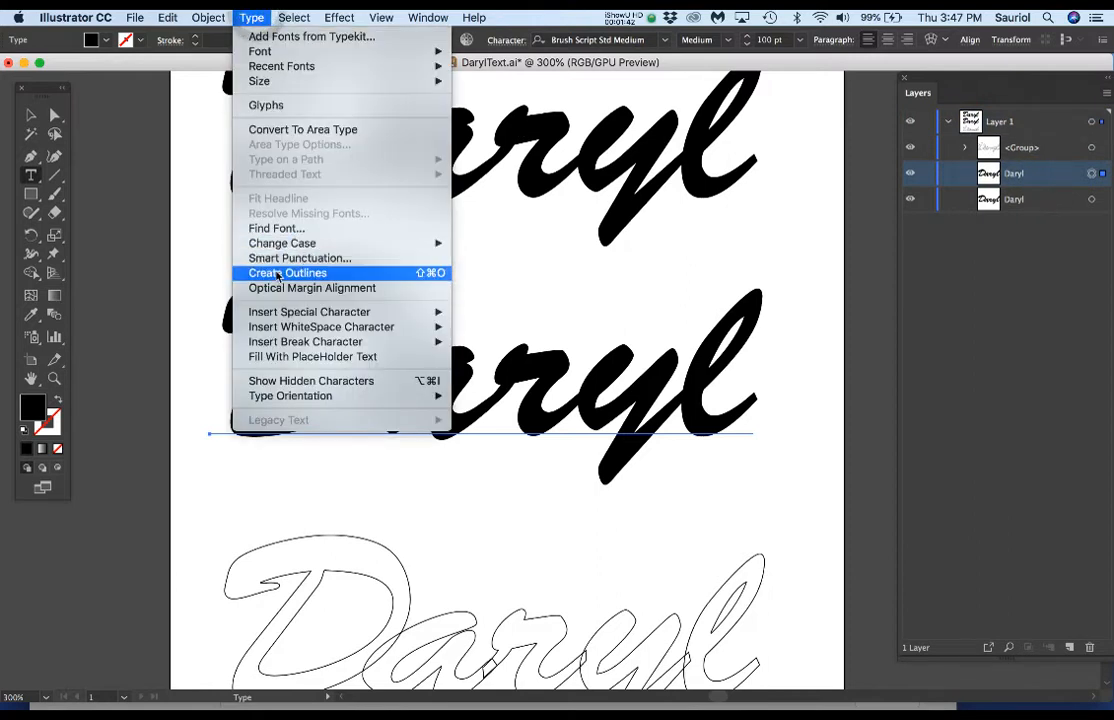
{"action": "left_click", "coordinate": [427, 277]}
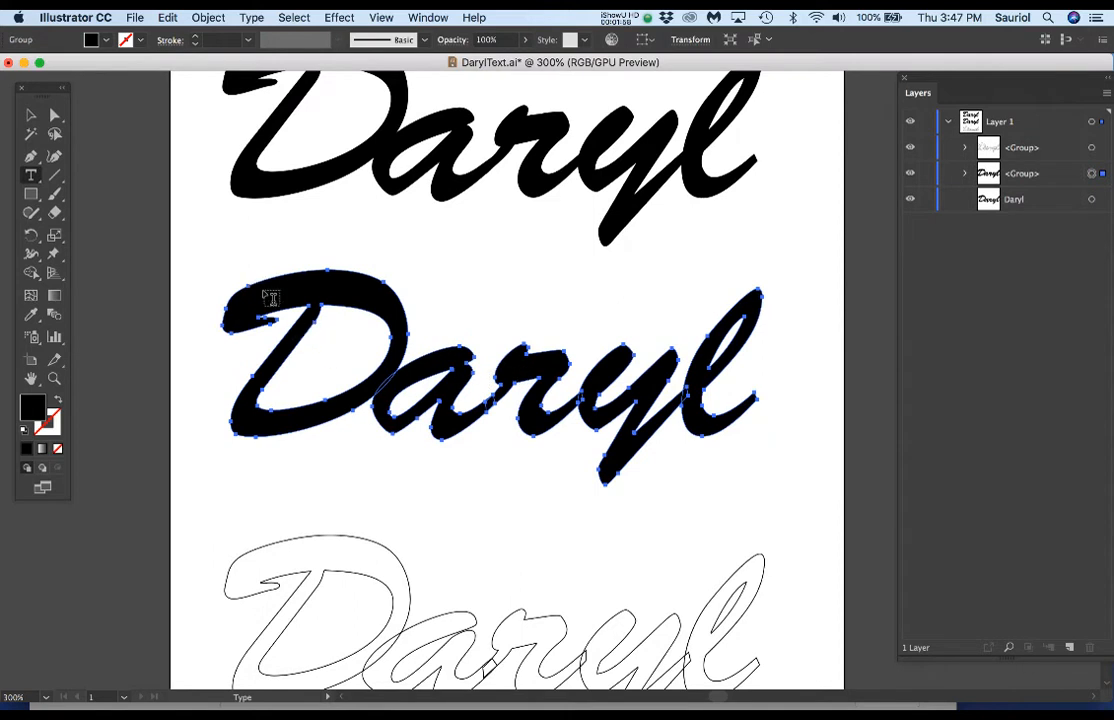
{"action": "key", "text": "super"}
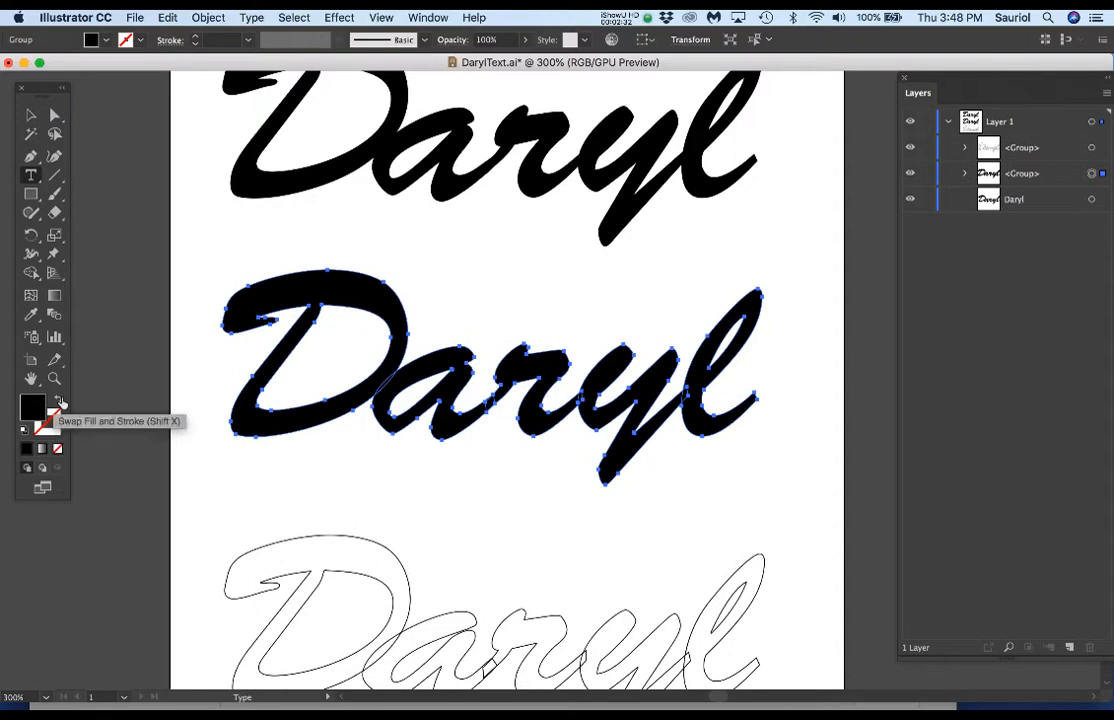
{"action": "left_click", "coordinate": [57, 399]}
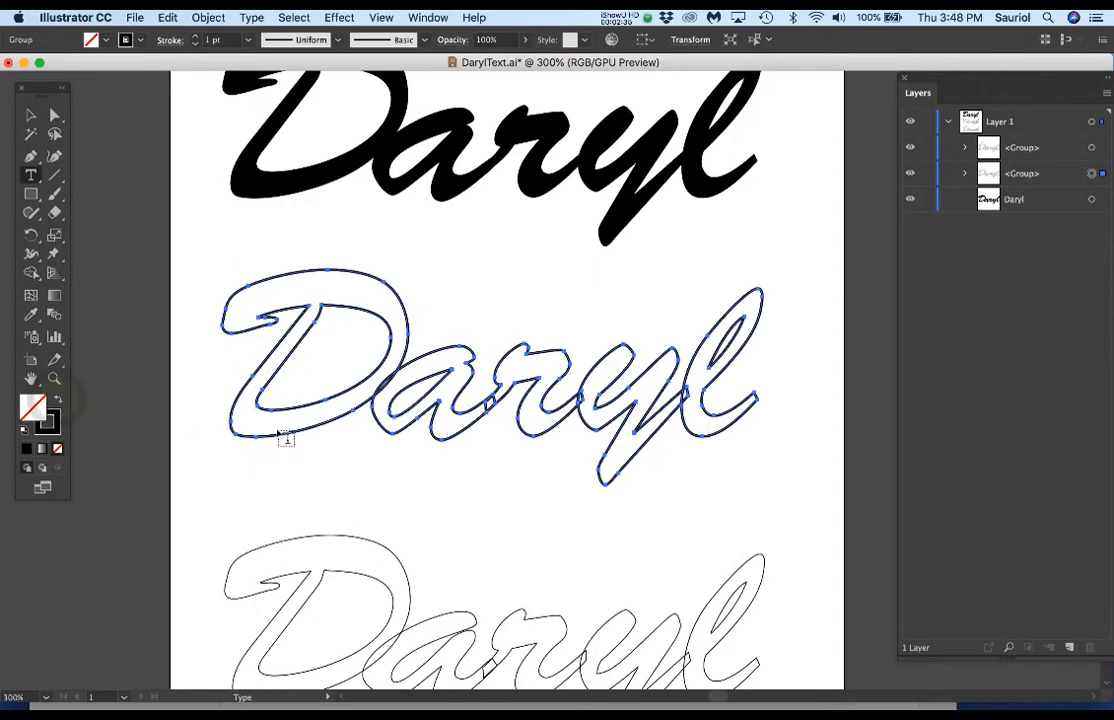
Move the lowest outlined lettering group straight down to widen the gap below the newly outlined one.
{"action": "left_click_drag", "start_coordinate": [369, 442], "coordinate": [388, 366]}
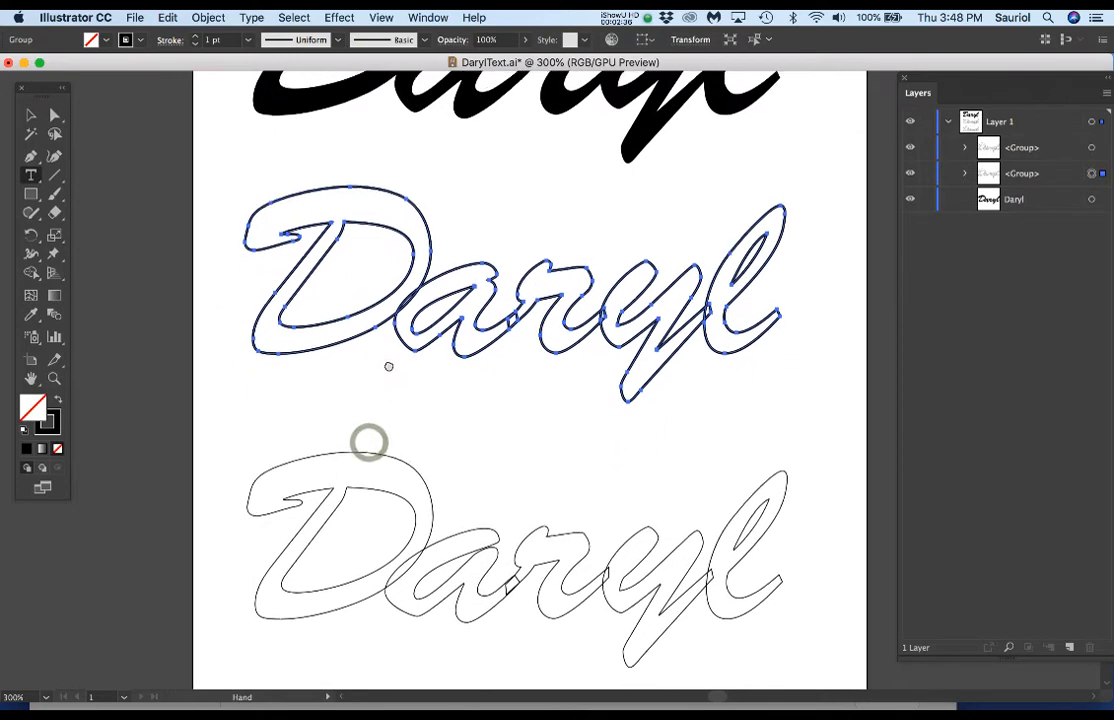
{"action": "key", "text": "a"}
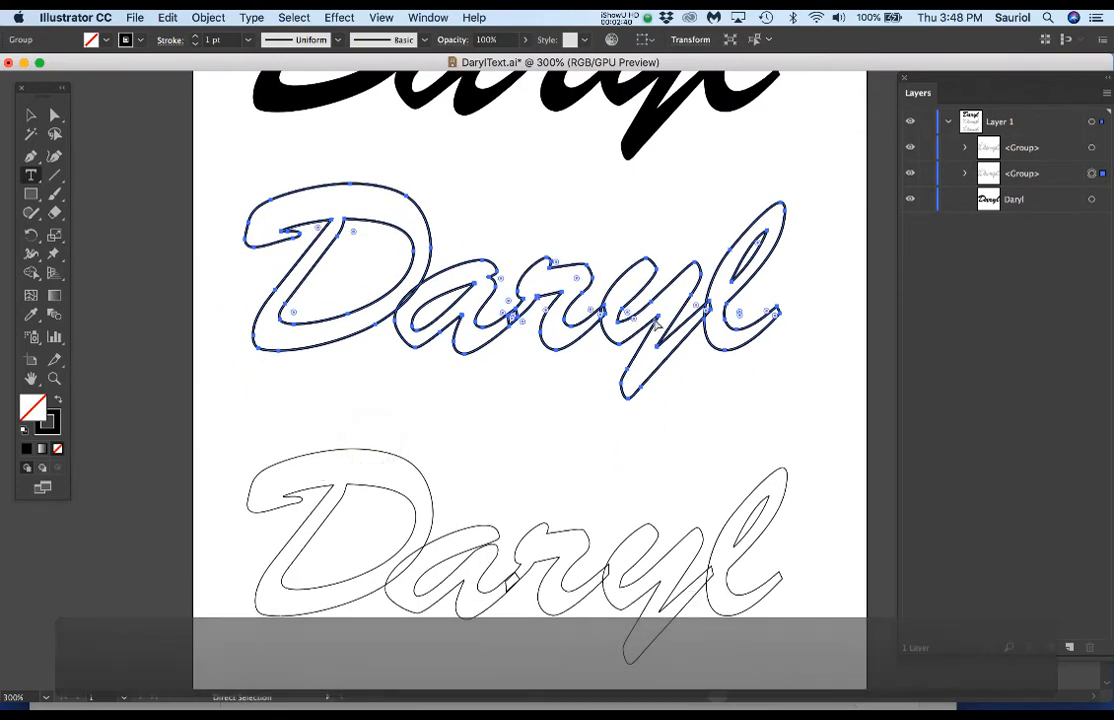
{"action": "scroll", "coordinate": [410, 440], "scroll_direction": "down", "scroll_amount": 1}
{"action": "left_click_drag", "start_coordinate": [273, 422], "coordinate": [686, 603]}
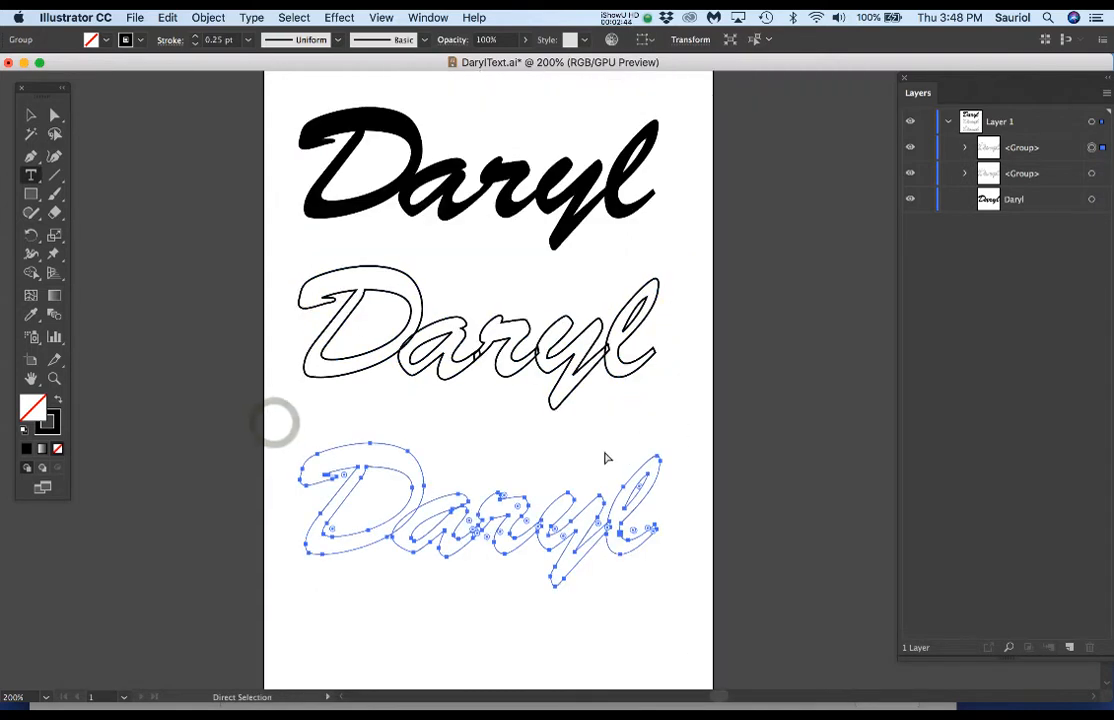
{"action": "left_click_drag", "start_coordinate": [657, 457], "coordinate": [658, 578]}
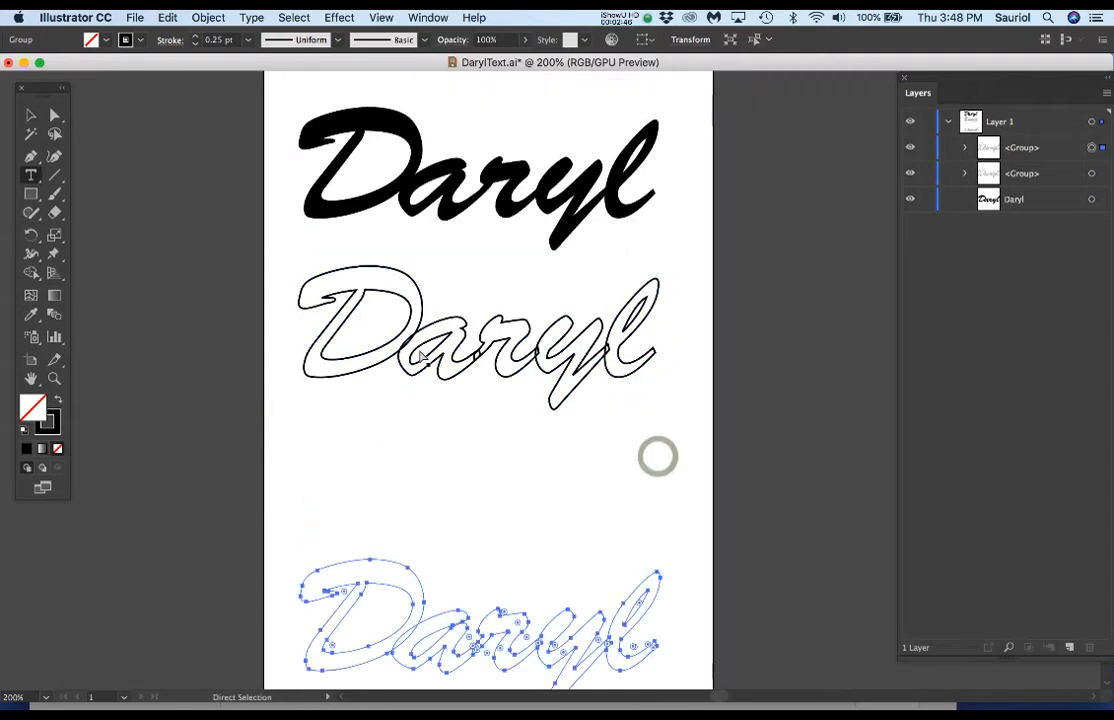
{"action": "left_click_drag", "start_coordinate": [266, 249], "coordinate": [704, 439]}
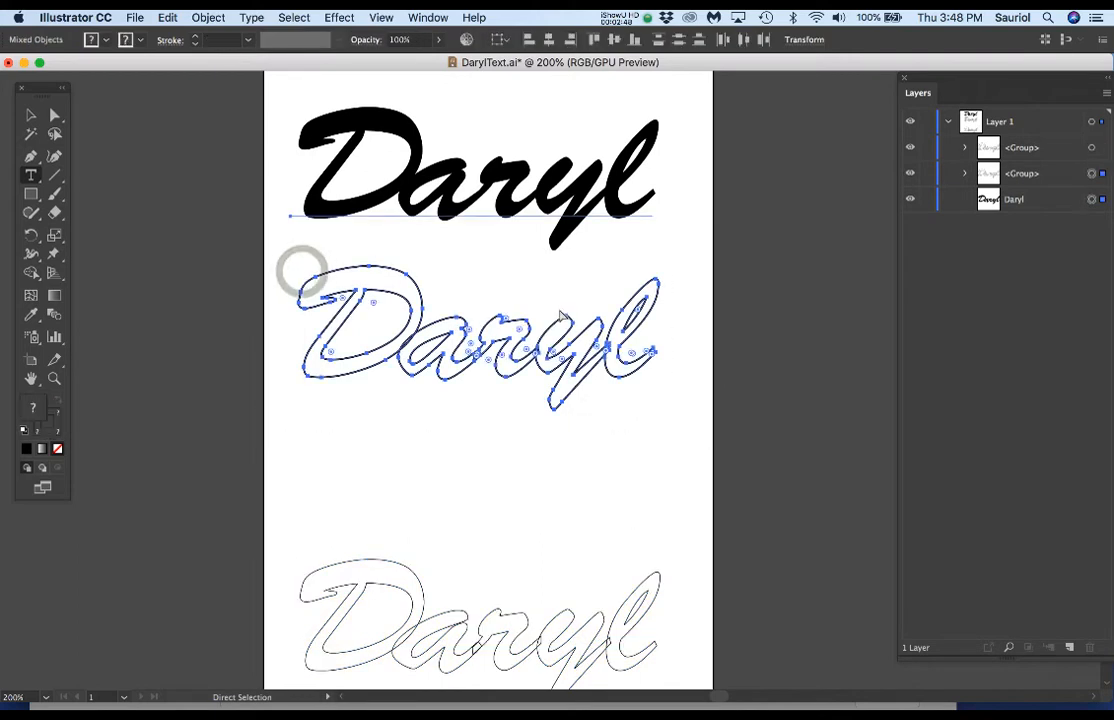
{"action": "left_click_drag", "start_coordinate": [545, 311], "coordinate": [544, 404]}
{"action": "left_click", "coordinate": [790, 350]}
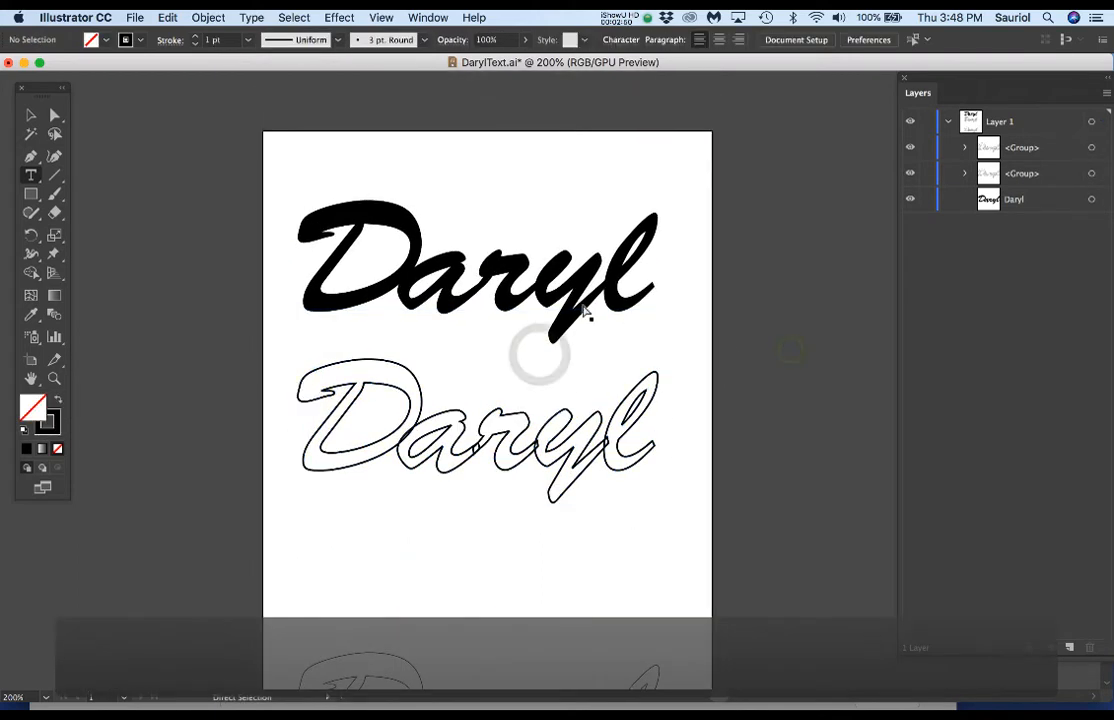
Move the solid script text up past the artboard's top edge, away from the outlined lettering.
{"action": "left_click_drag", "start_coordinate": [578, 312], "coordinate": [593, 185]}
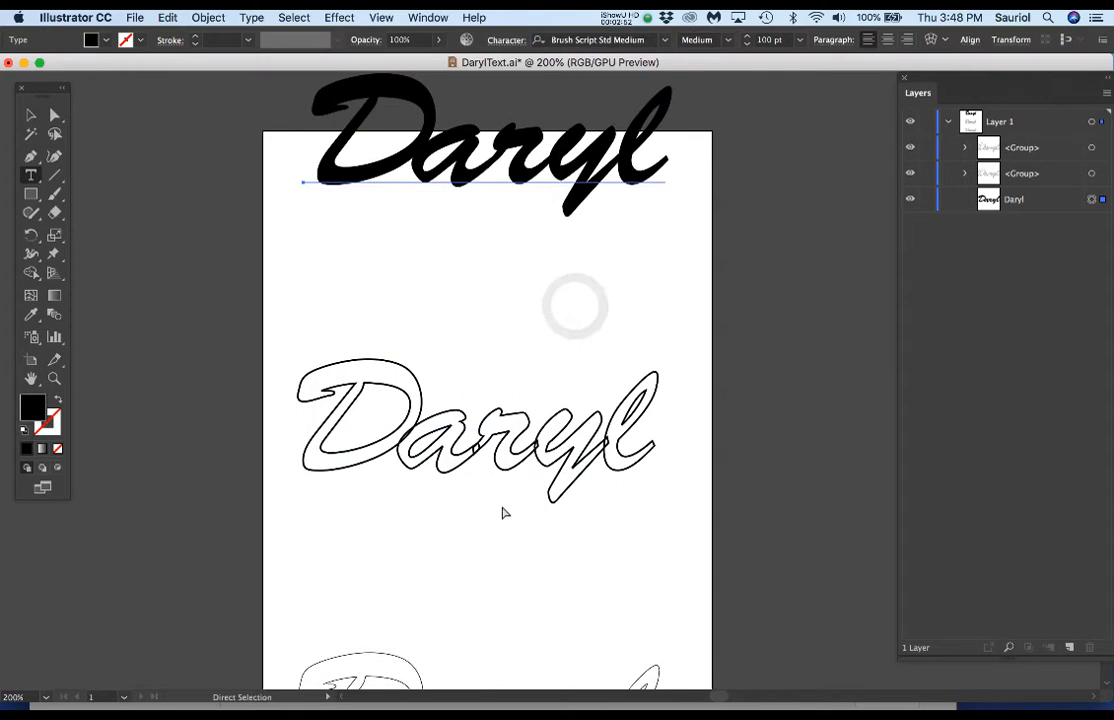
{"action": "scroll", "coordinate": [480, 517], "scroll_direction": "up", "scroll_amount": 1}
{"action": "left_click_drag", "start_coordinate": [475, 517], "coordinate": [476, 485]}
Set the stroke weight of the upper outlined lettering group to 0.5 pt.
{"action": "left_click_drag", "start_coordinate": [152, 212], "coordinate": [798, 492]}
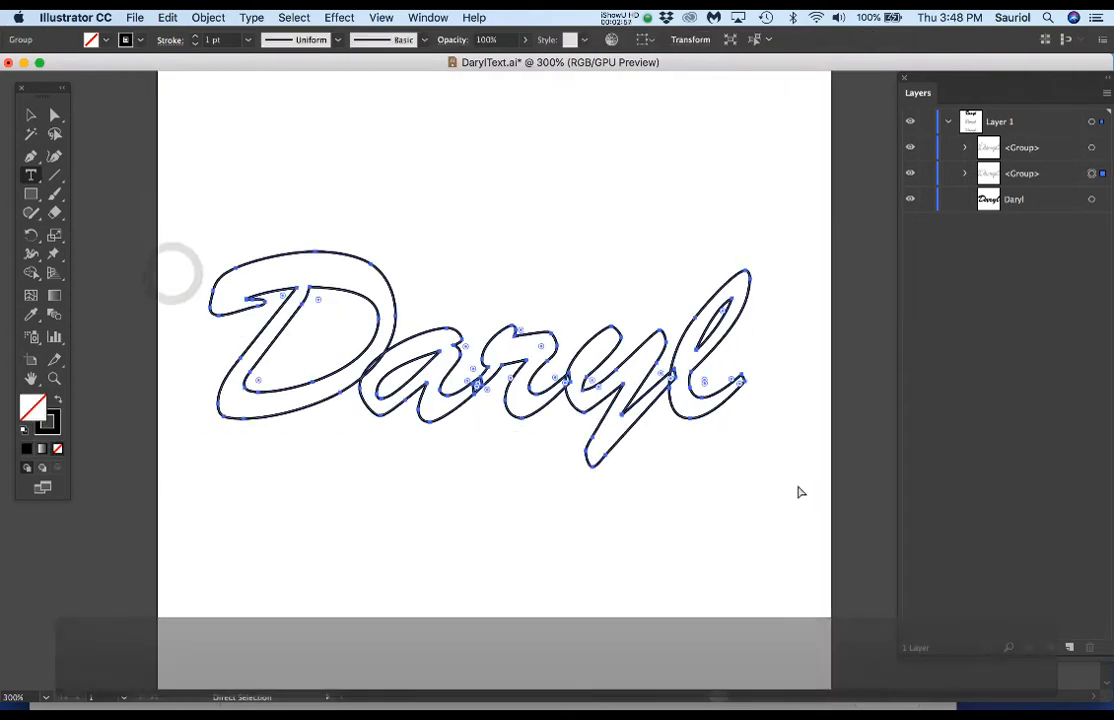
{"action": "left_click", "coordinate": [195, 44]}
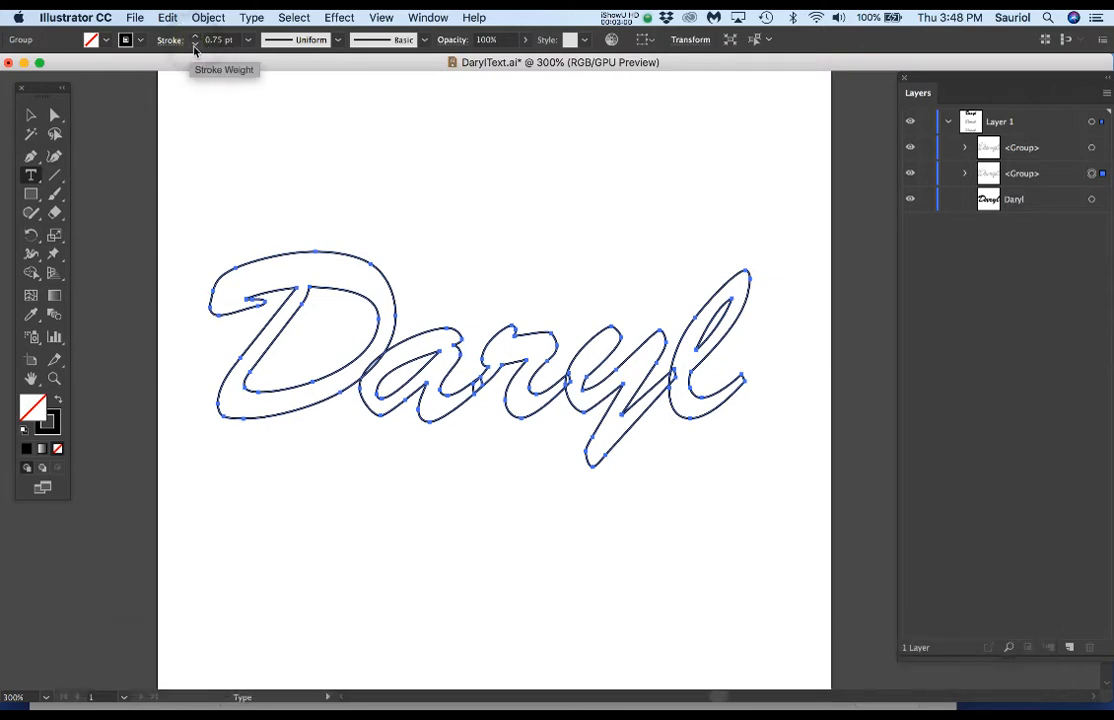
{"action": "left_click", "coordinate": [195, 44]}
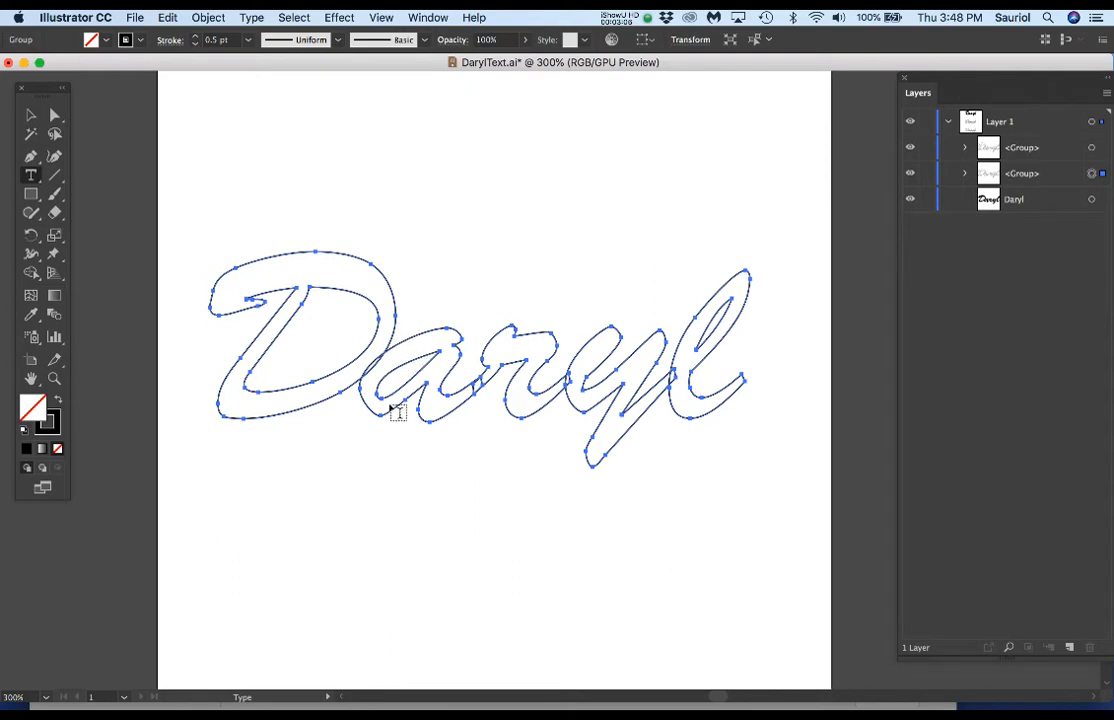
Examine the overlapping outlines where the D meets the a in the upper outlined lettering.
{"action": "scroll", "coordinate": [392, 410], "scroll_direction": "up", "scroll_amount": 2}
{"action": "scroll", "coordinate": [392, 410], "scroll_direction": "up", "scroll_amount": 1}
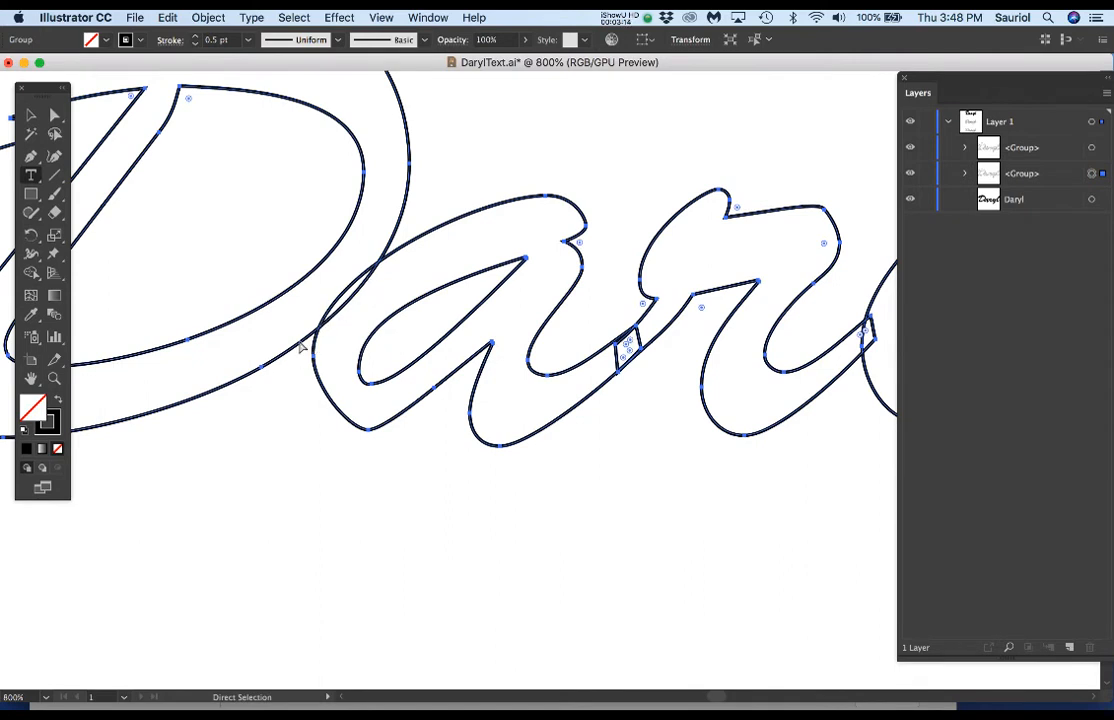
{"action": "scroll", "coordinate": [300, 345], "scroll_direction": "up", "scroll_amount": 3}
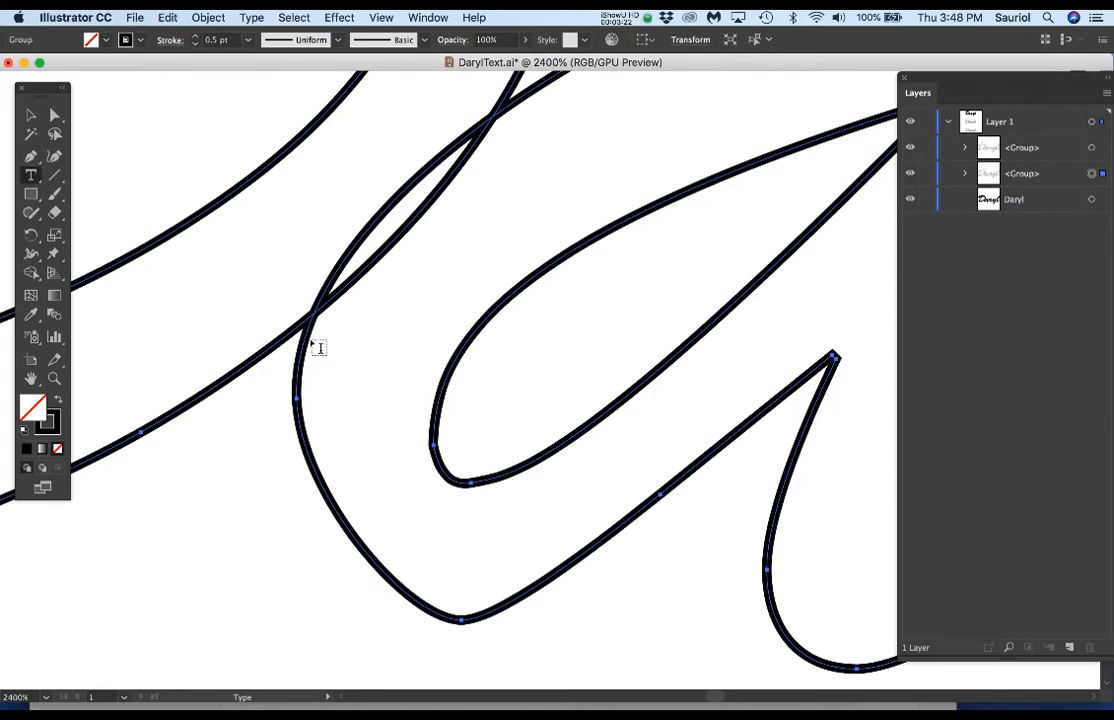
{"action": "scroll", "coordinate": [314, 345], "scroll_direction": "down", "scroll_amount": 2}
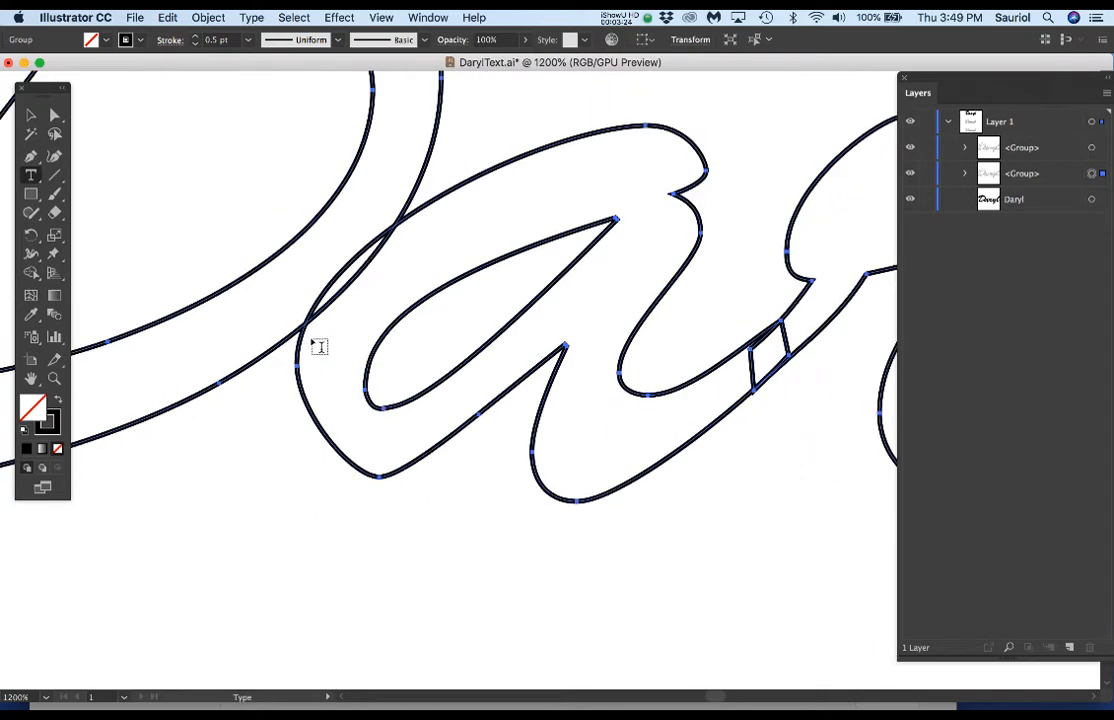
{"action": "scroll", "coordinate": [308, 368], "scroll_direction": "down", "scroll_amount": 1}
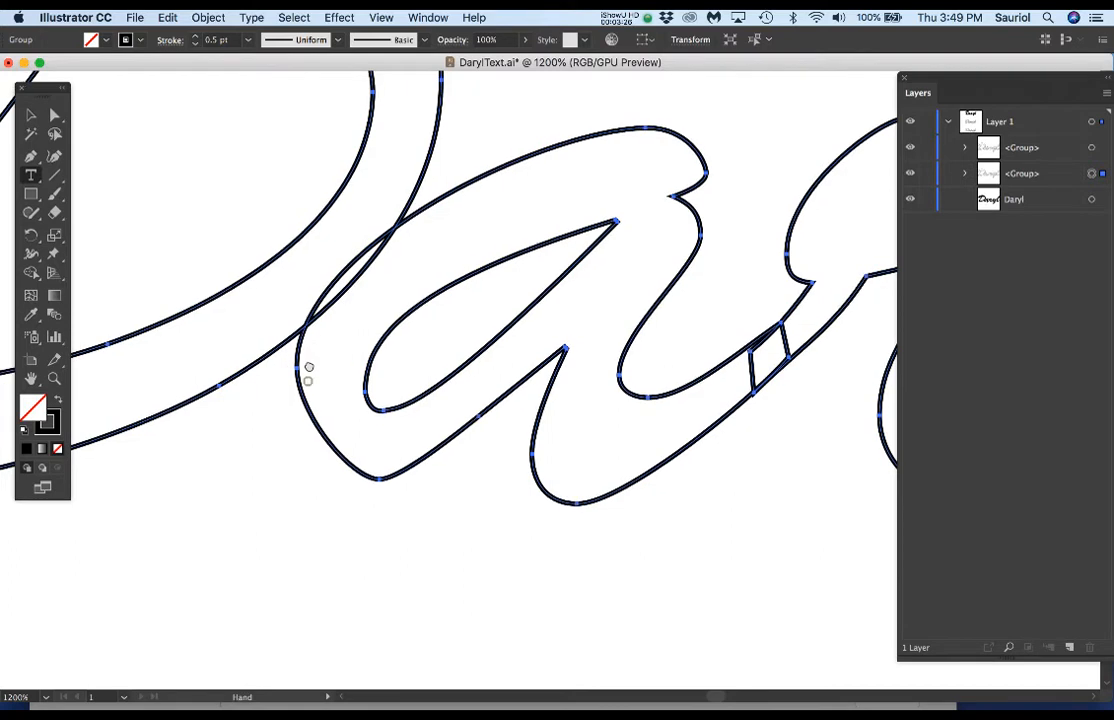
{"action": "scroll", "coordinate": [365, 492], "scroll_direction": "down", "scroll_amount": 2}
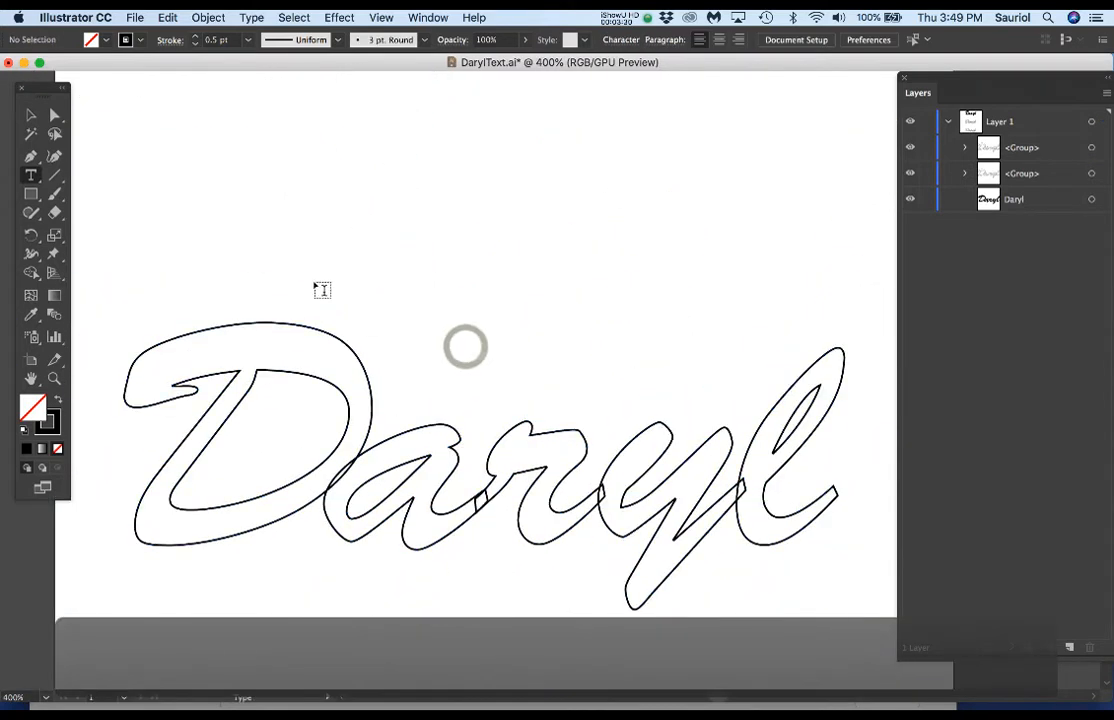
Draw an ellipse about 59 by 60.5 pt above the outlined lettering with a red E24444 fill and no stroke.
{"action": "key", "text": "l"}
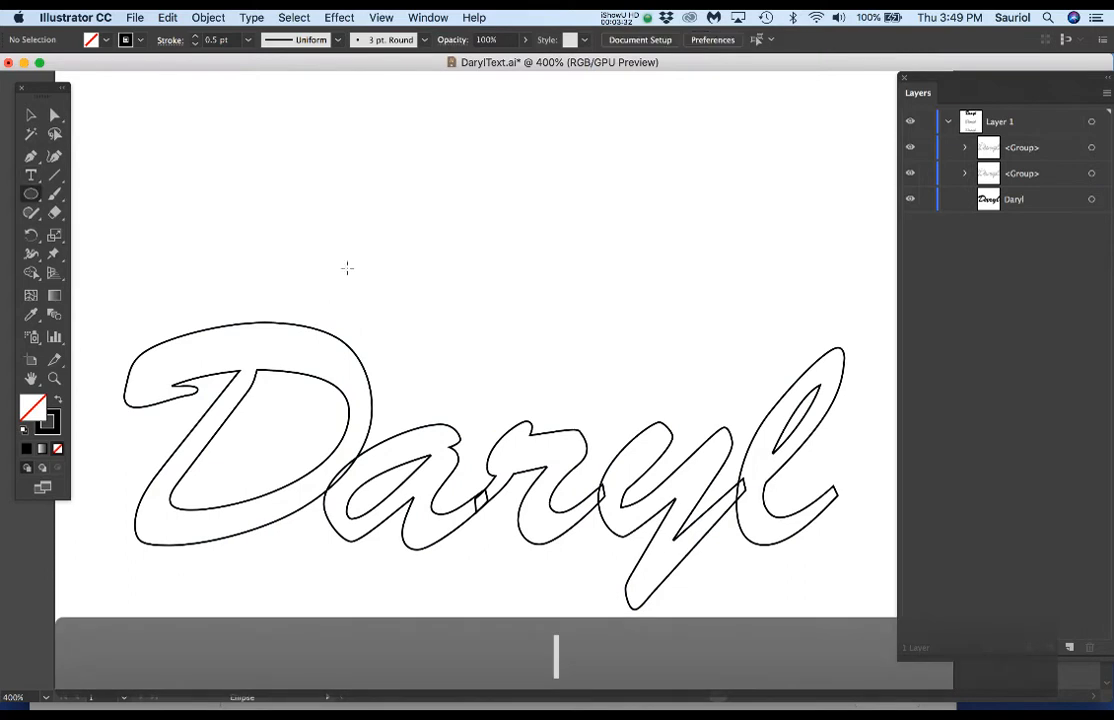
{"action": "left_click_drag", "start_coordinate": [512, 173], "coordinate": [604, 266]}
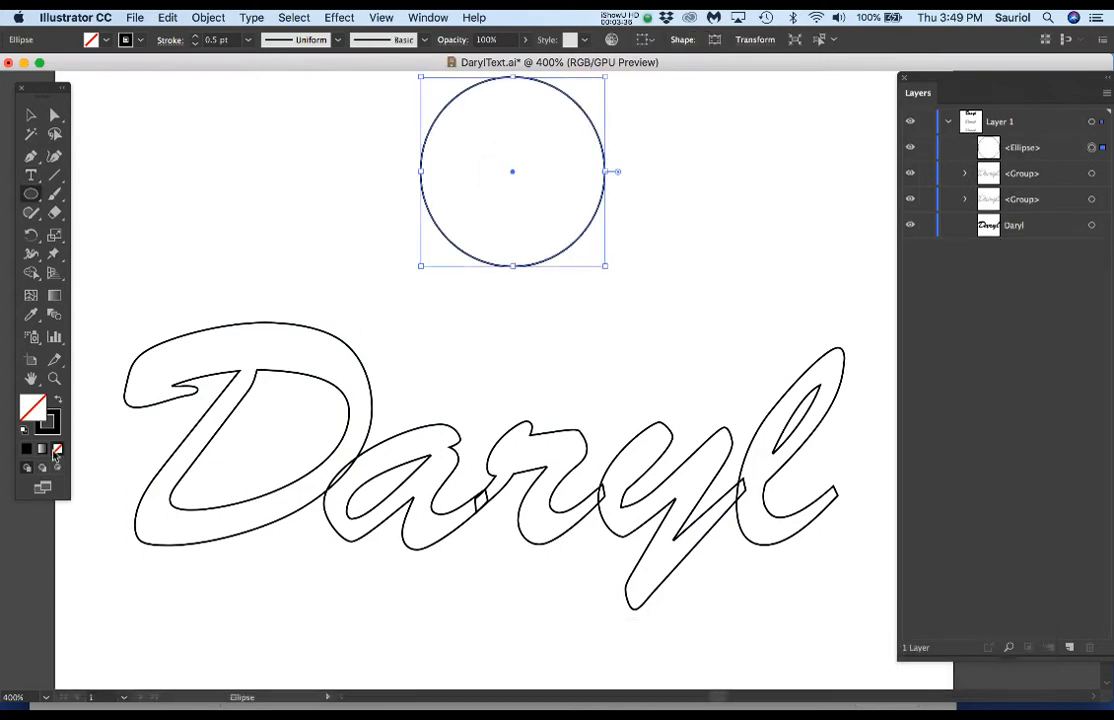
{"action": "left_click", "coordinate": [59, 399]}
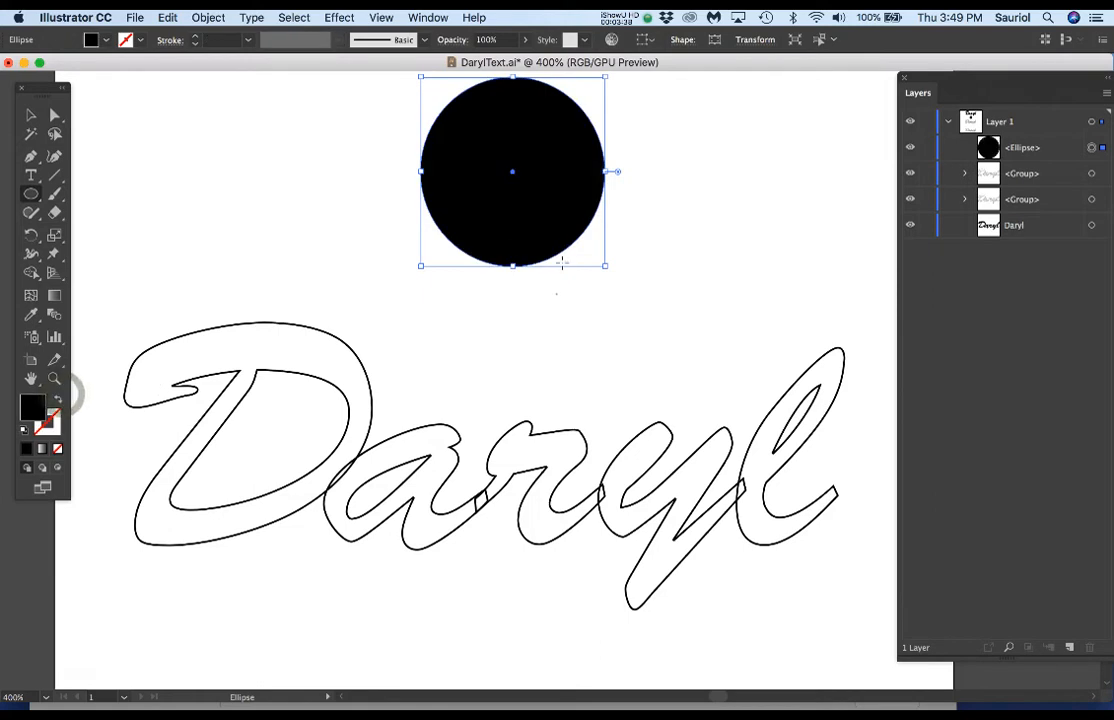
{"action": "scroll", "coordinate": [556, 293], "scroll_direction": "up", "scroll_amount": 3}
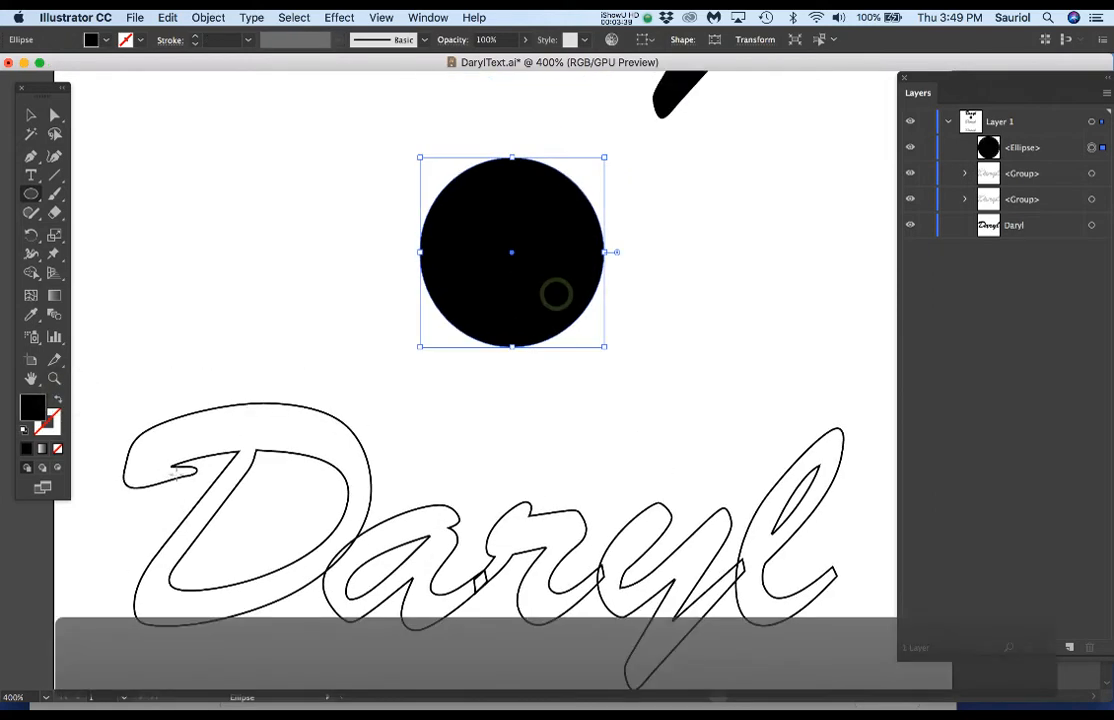
{"action": "double_click", "coordinate": [32, 405]}
{"action": "left_click", "coordinate": [165, 191]}
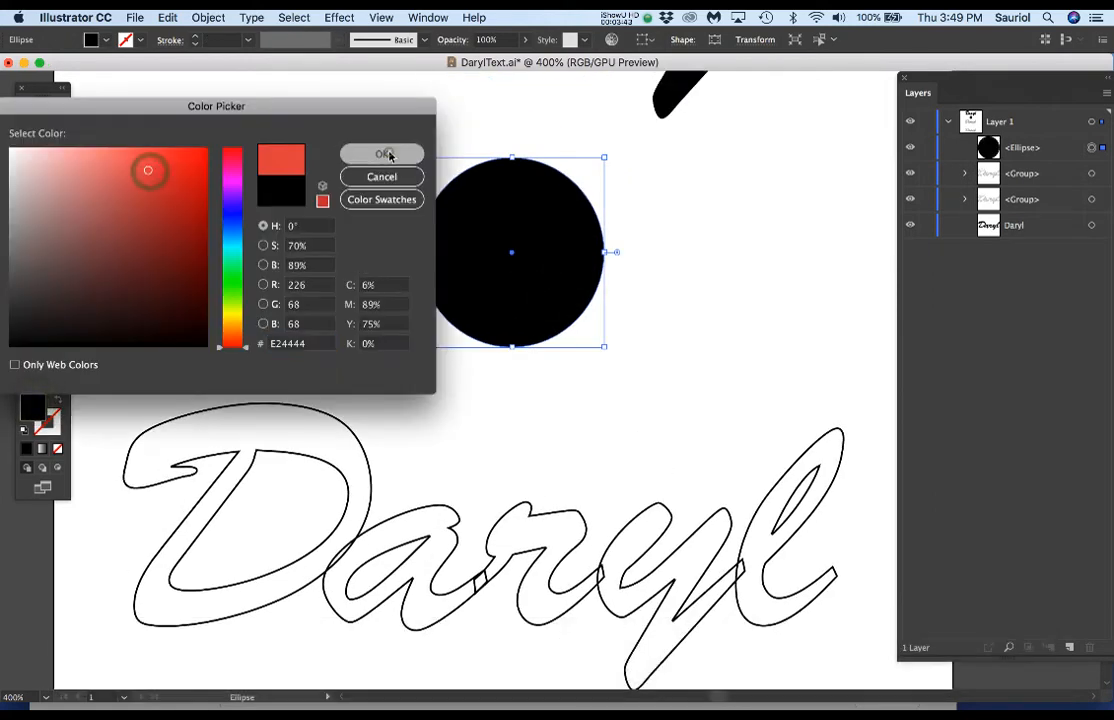
{"action": "left_click", "coordinate": [381, 154]}
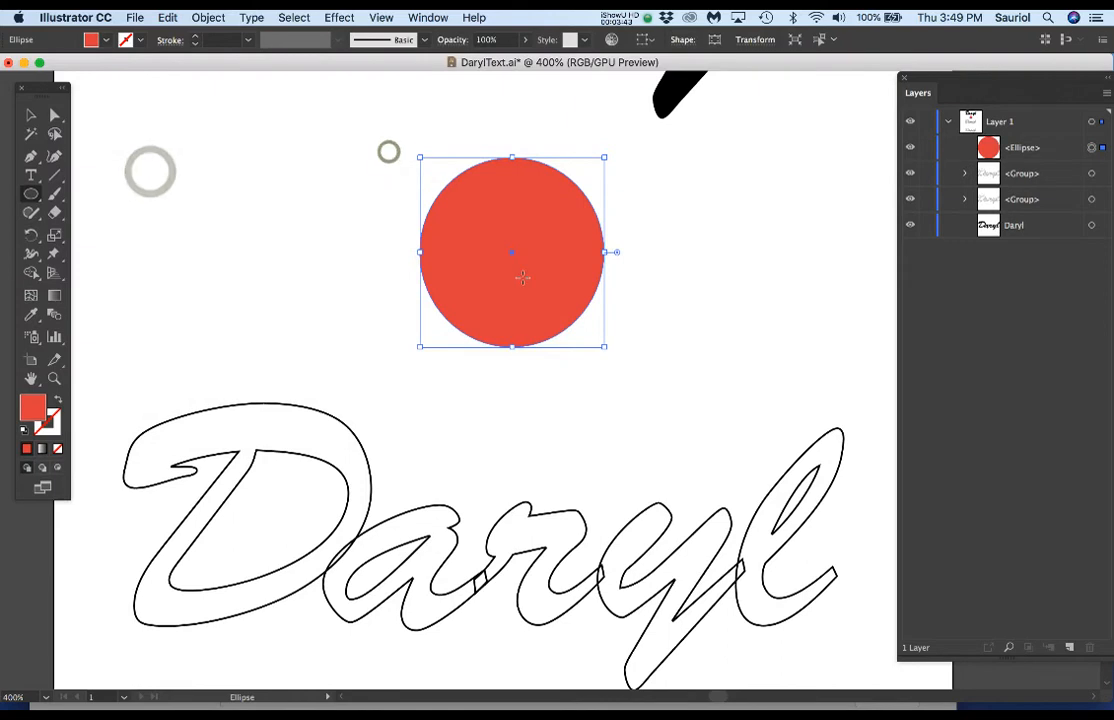
Duplicate the red ellipse to its left and fill the copy with green 61E046.
{"action": "left_click", "coordinate": [667, 298], "text": "super"}
{"action": "left_click_drag", "start_coordinate": [546, 300], "coordinate": [349, 295]}
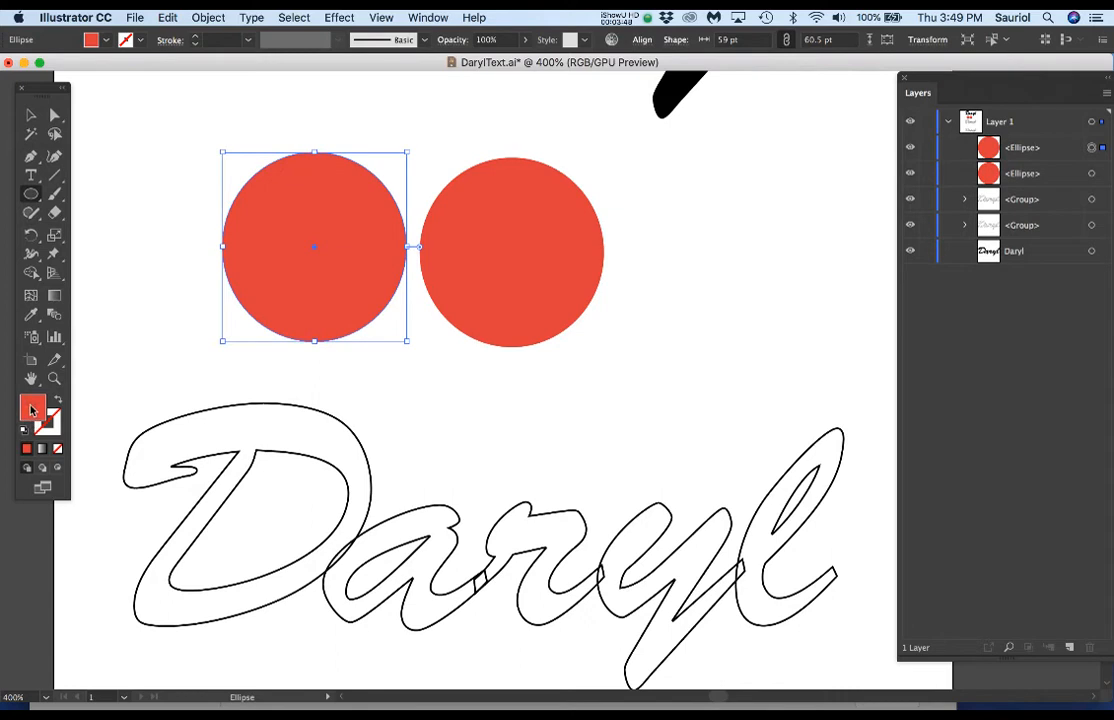
{"action": "double_click", "coordinate": [31, 408]}
{"action": "left_click", "coordinate": [233, 285]}
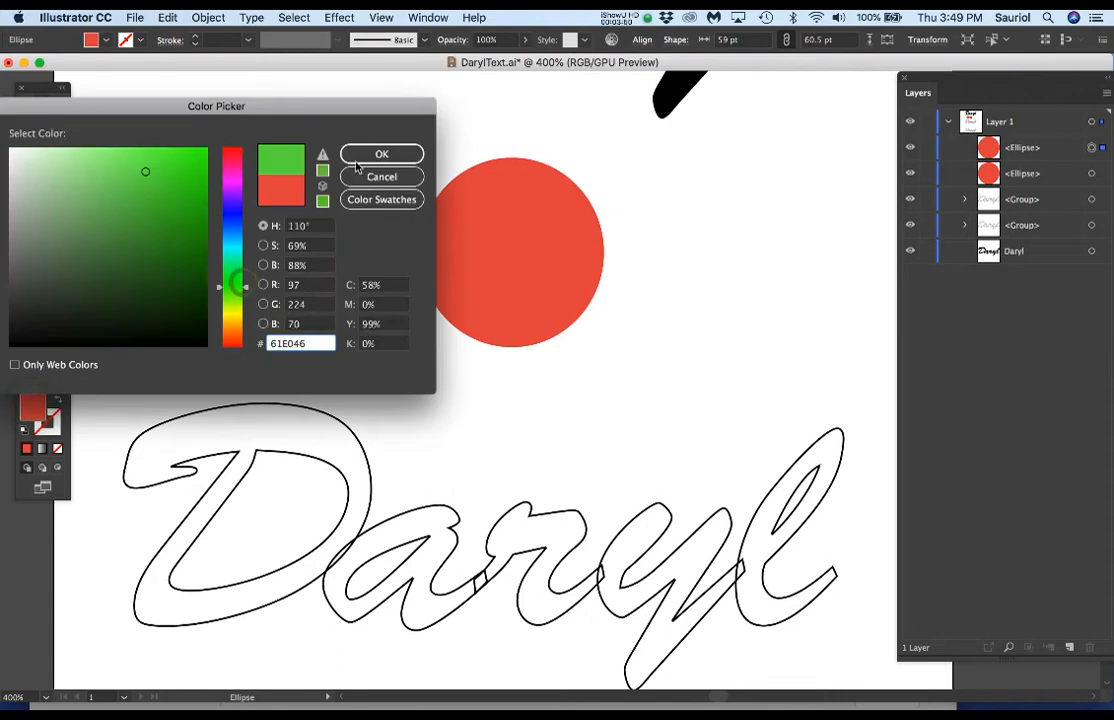
{"action": "left_click", "coordinate": [360, 156]}
Shrink the green ellipse to about 33 by 34 pt and center it on the red one.
{"action": "left_click_drag", "start_coordinate": [406, 342], "coordinate": [326, 257]}
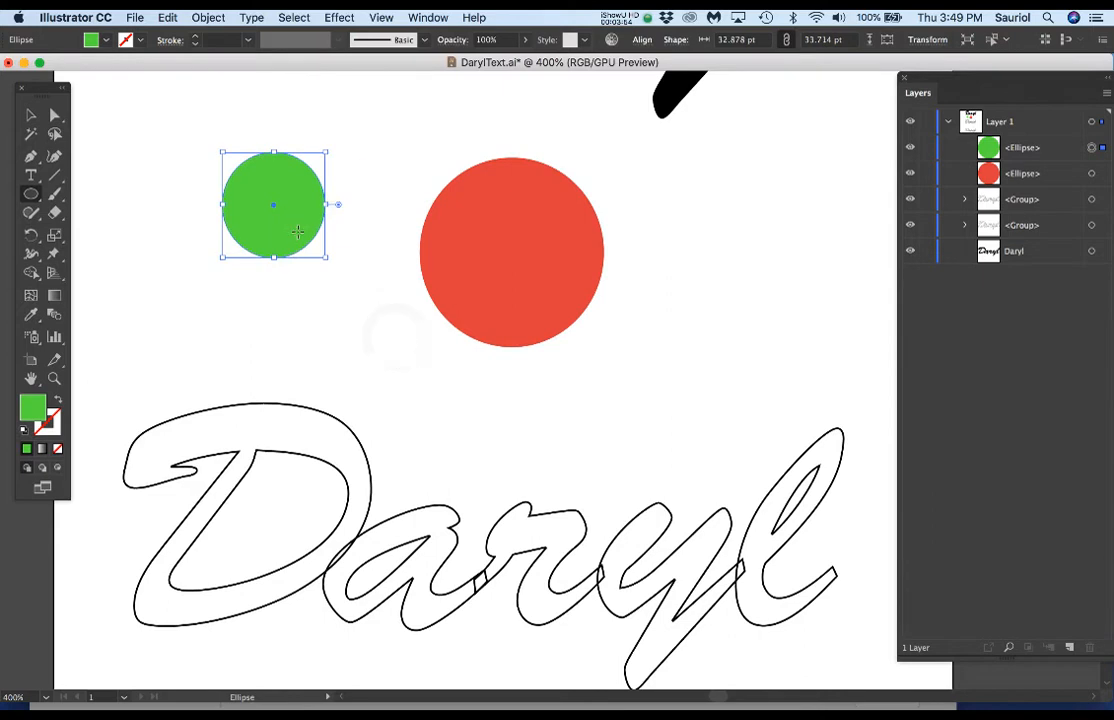
{"action": "left_click", "coordinate": [297, 232]}
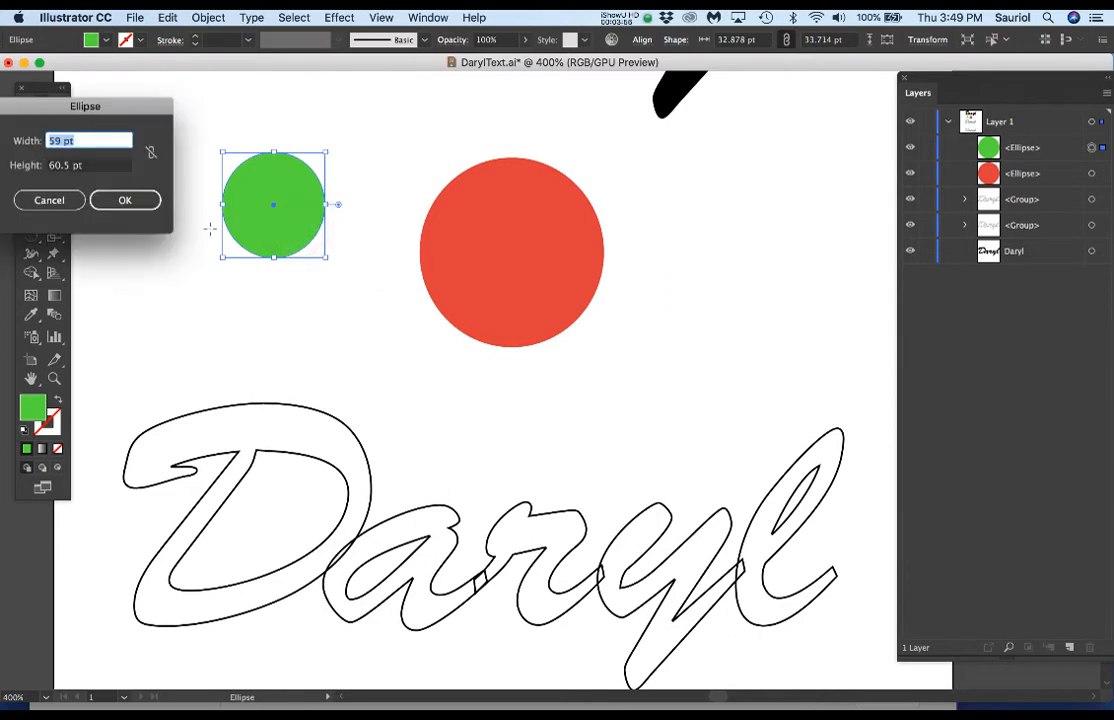
{"action": "left_click", "coordinate": [50, 201]}
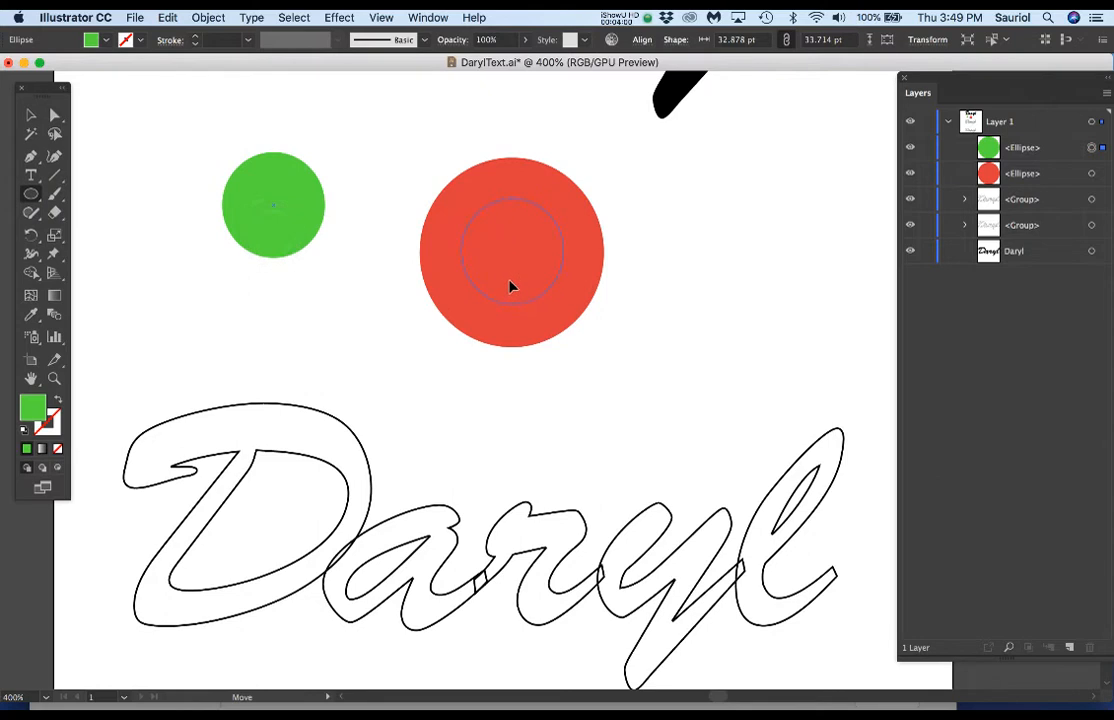
{"action": "left_click_drag", "start_coordinate": [510, 287], "coordinate": [510, 288]}
Draw a blue rectangle over the lower-right part of the two ellipses and send it to the back.
{"action": "key", "text": "m"}
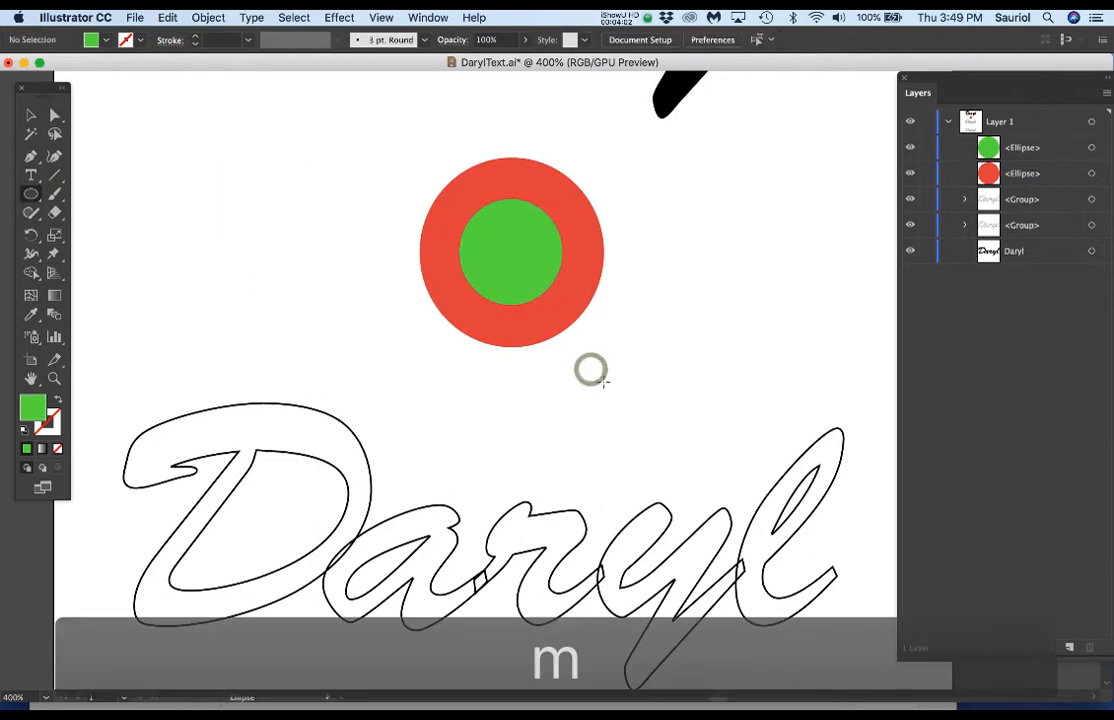
{"action": "mouse_move", "coordinate": [614, 383]}
{"action": "left_mouse_down"}
{"action": "mouse_move", "coordinate": [550, 363]}
{"action": "mouse_move", "coordinate": [505, 254]}
{"action": "left_mouse_up"}
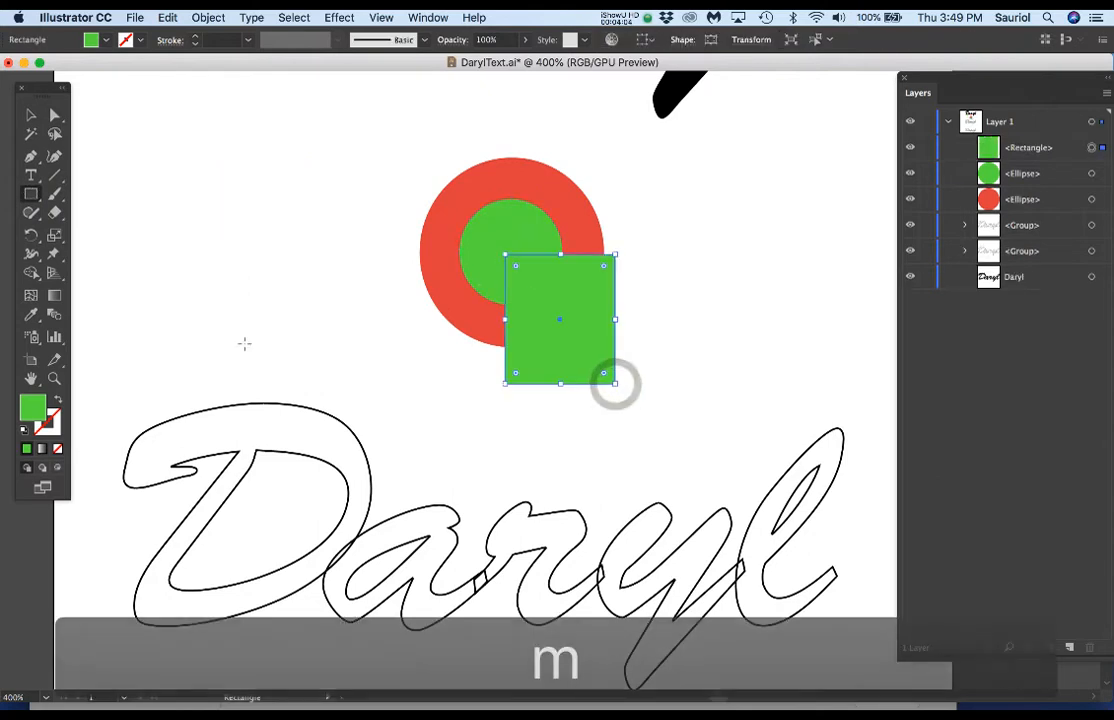
{"action": "double_click", "coordinate": [32, 407]}
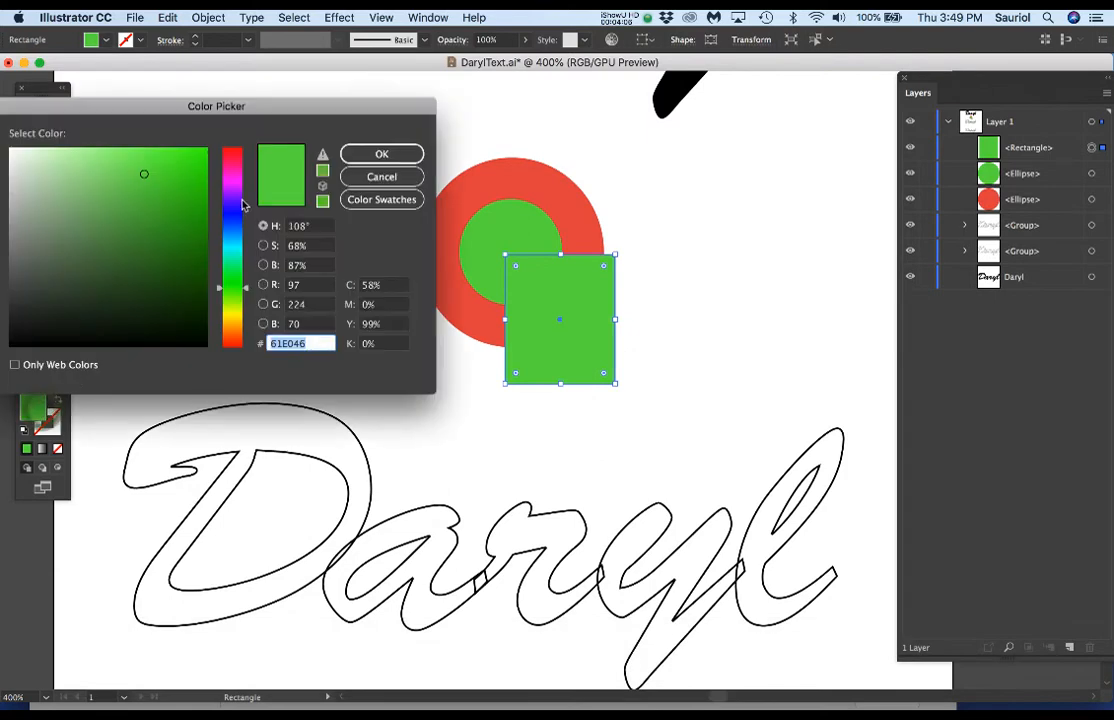
{"action": "left_click", "coordinate": [231, 218]}
{"action": "left_click", "coordinate": [378, 154]}
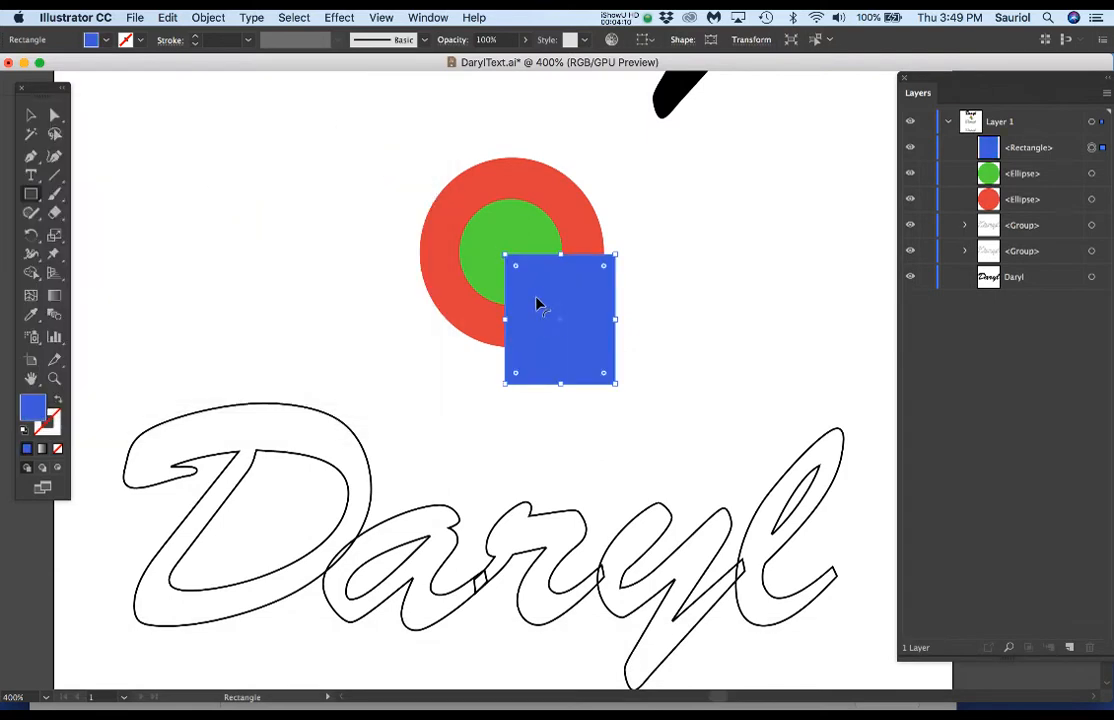
{"action": "key", "text": "a"}
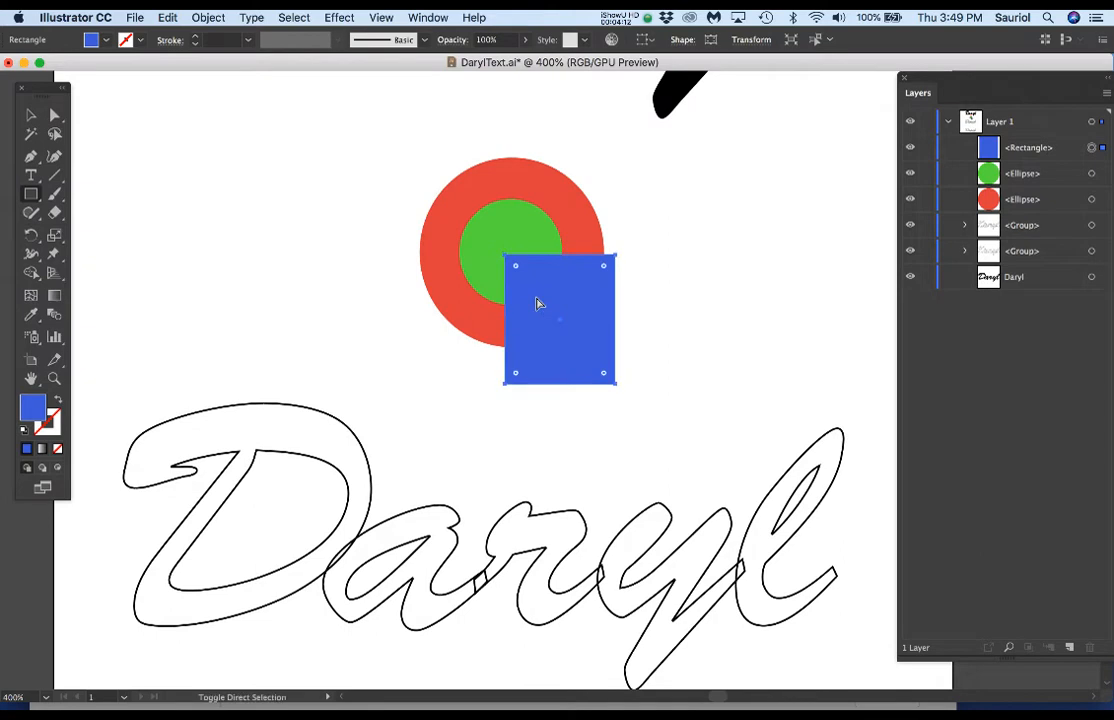
{"action": "key", "text": "super+shift+bracketleft"}
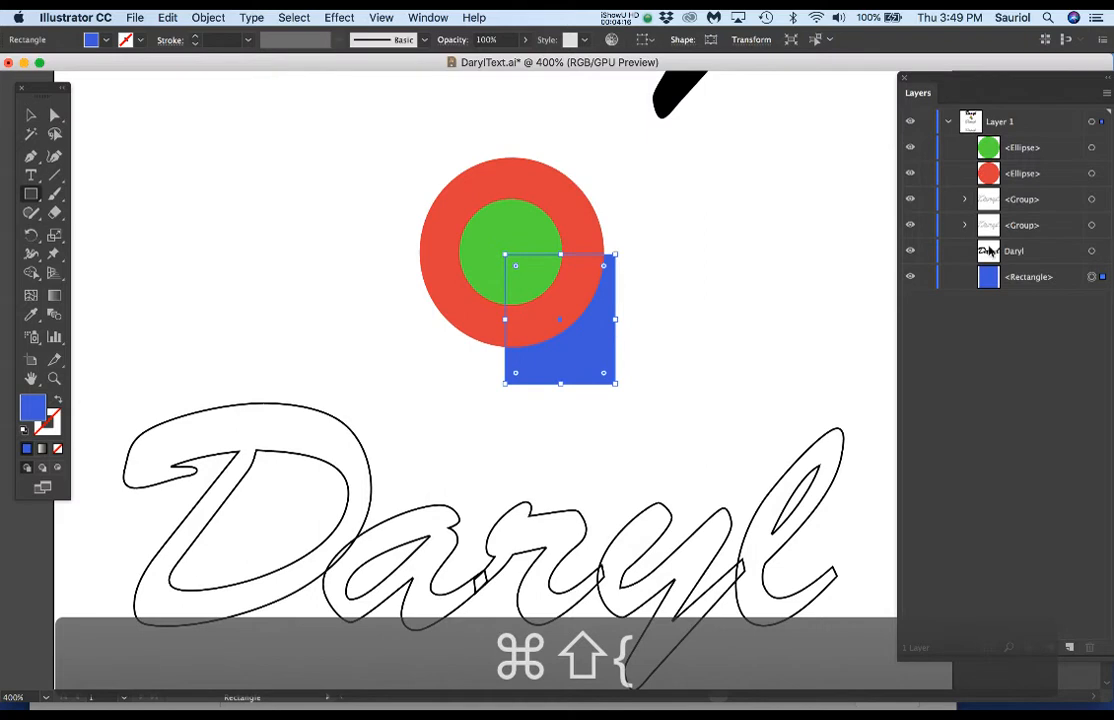
Combine the green and red ellipses into a compound path.
{"action": "scroll", "coordinate": [590, 268], "scroll_direction": "up", "scroll_amount": 3}
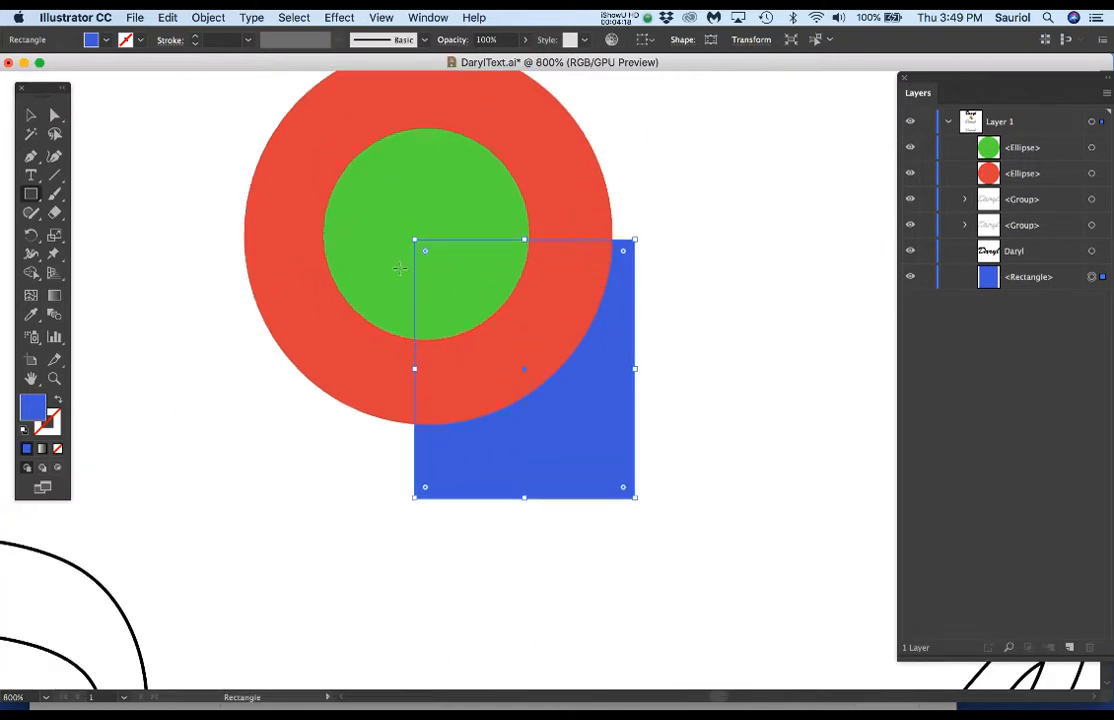
{"action": "left_click", "coordinate": [393, 189], "text": "super"}
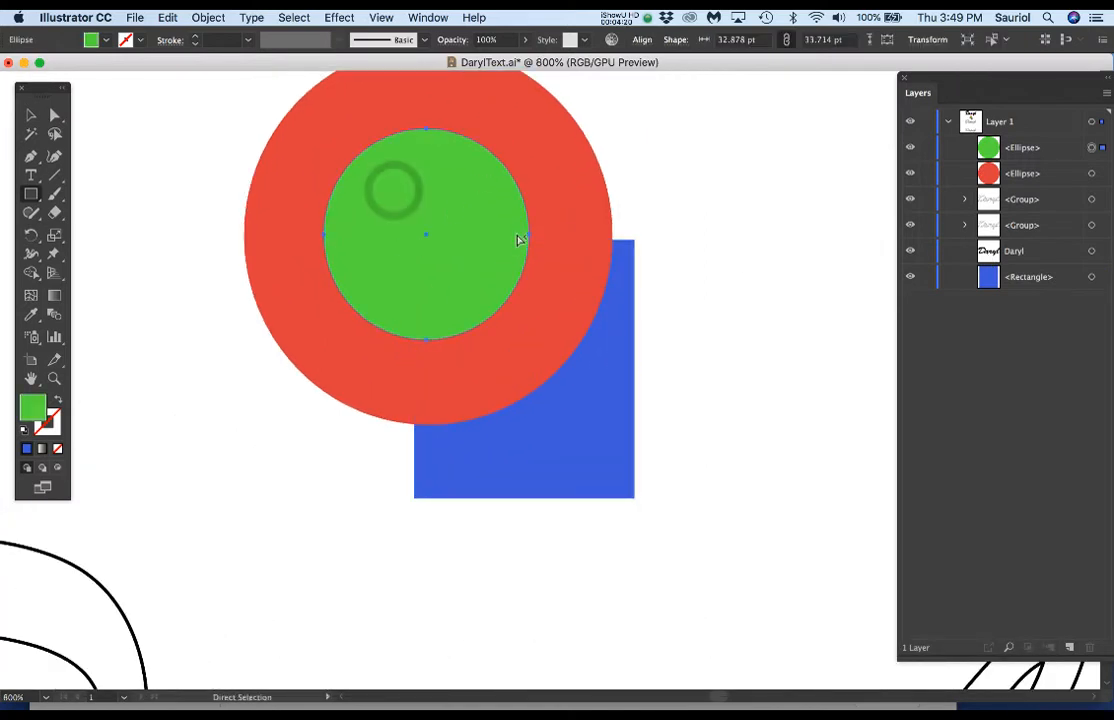
{"action": "left_click", "coordinate": [577, 212], "text": "shift+super"}
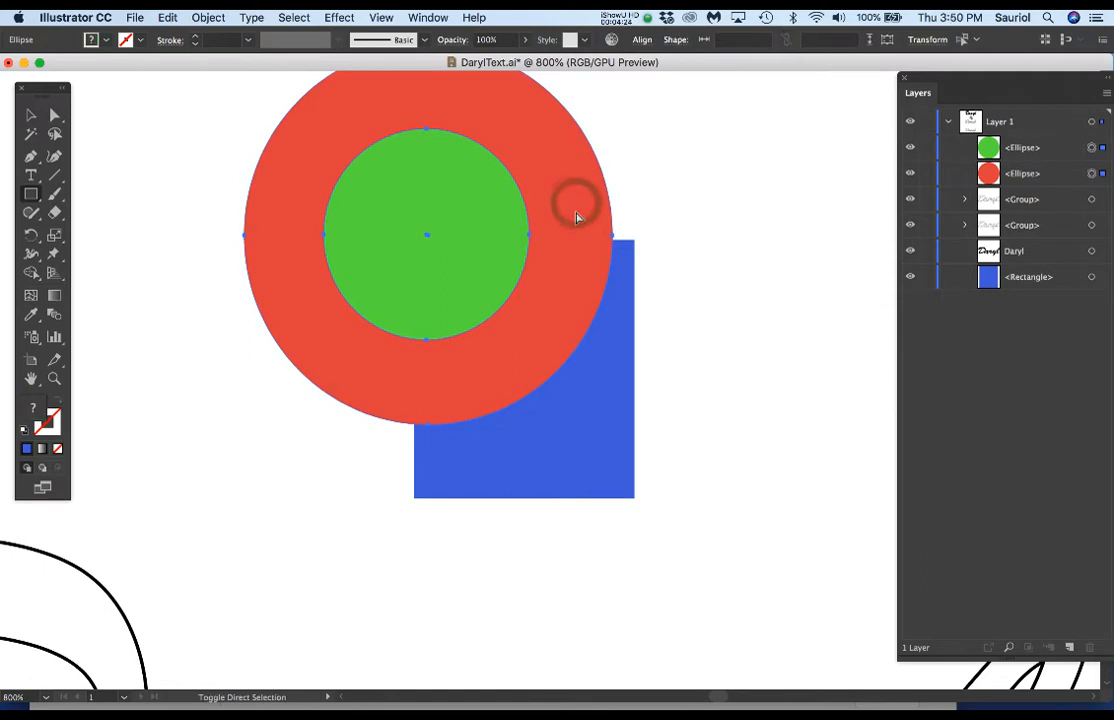
{"action": "left_click", "coordinate": [207, 16]}
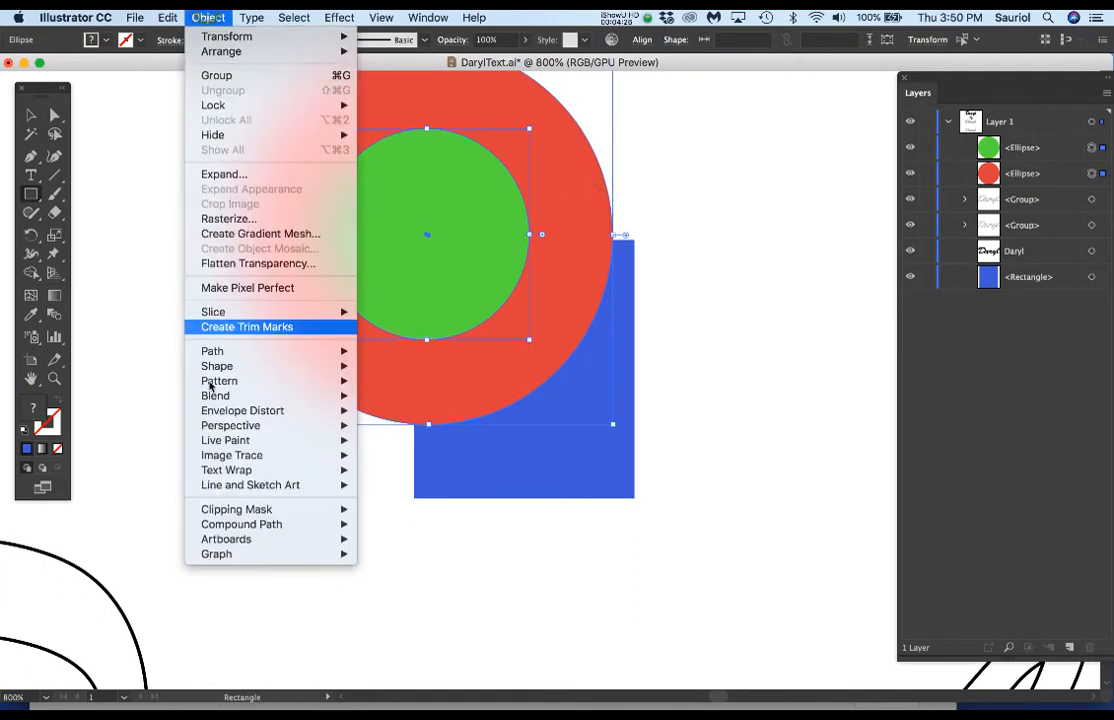
{"action": "mouse_move", "coordinate": [250, 524]}
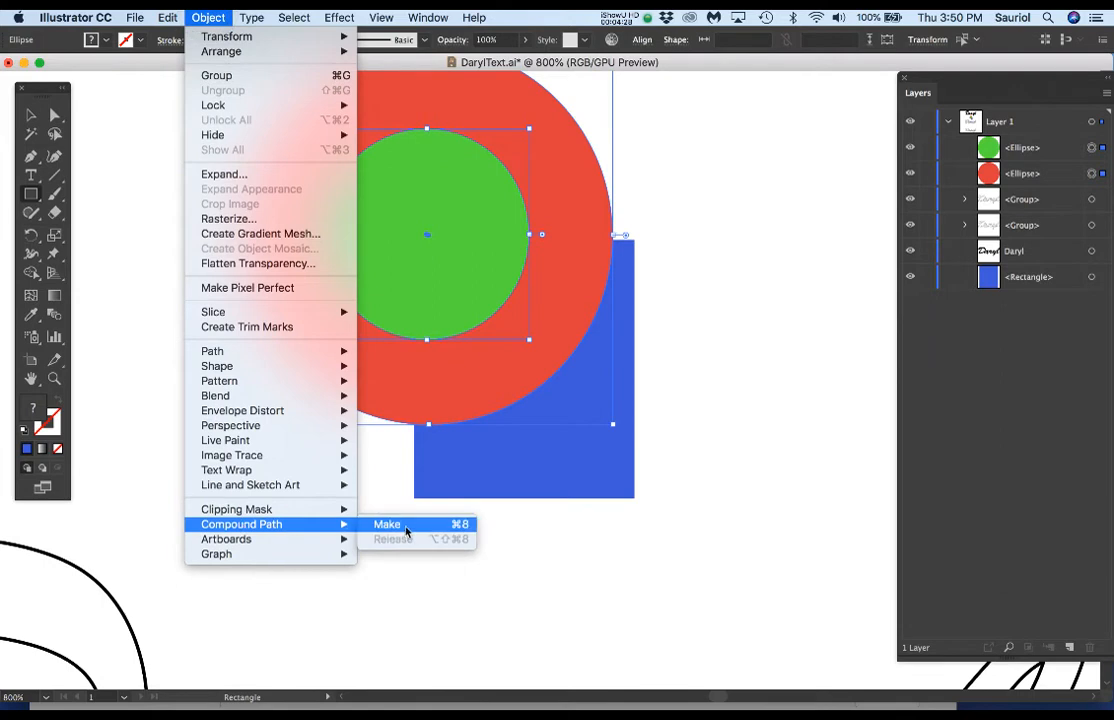
{"action": "key", "text": "super+8"}
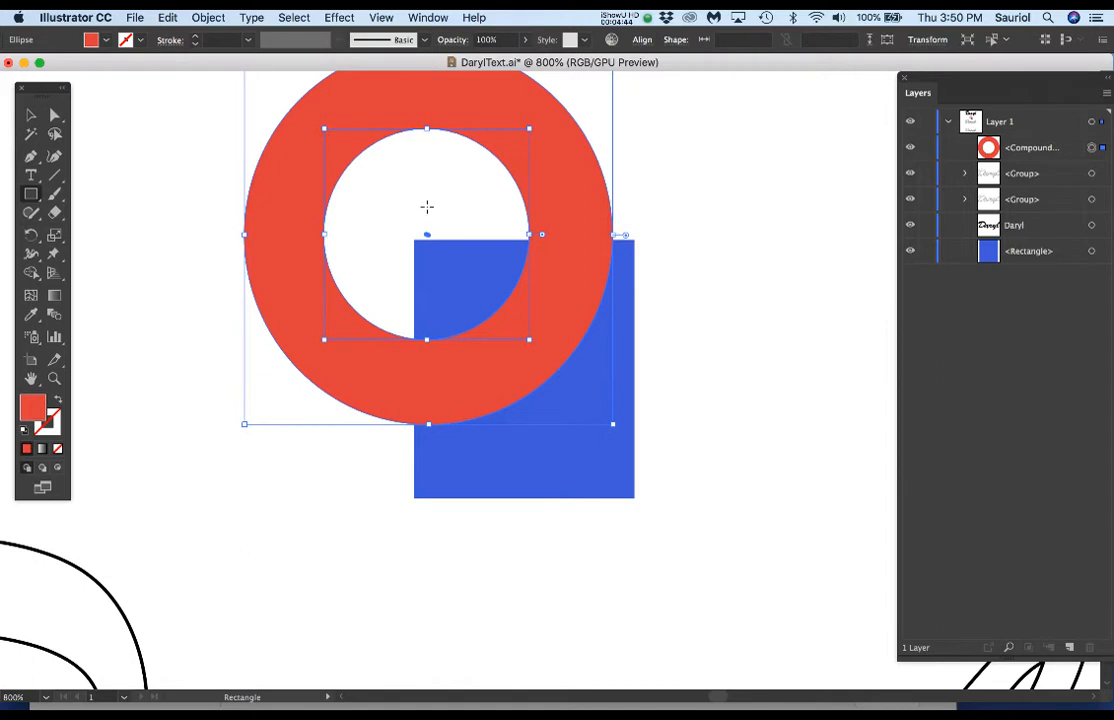
Move only the compound path's inner circle right and slightly down so it straddles the outer circle's right edge.
{"action": "key", "text": "a"}
{"action": "left_click", "coordinate": [763, 181]}
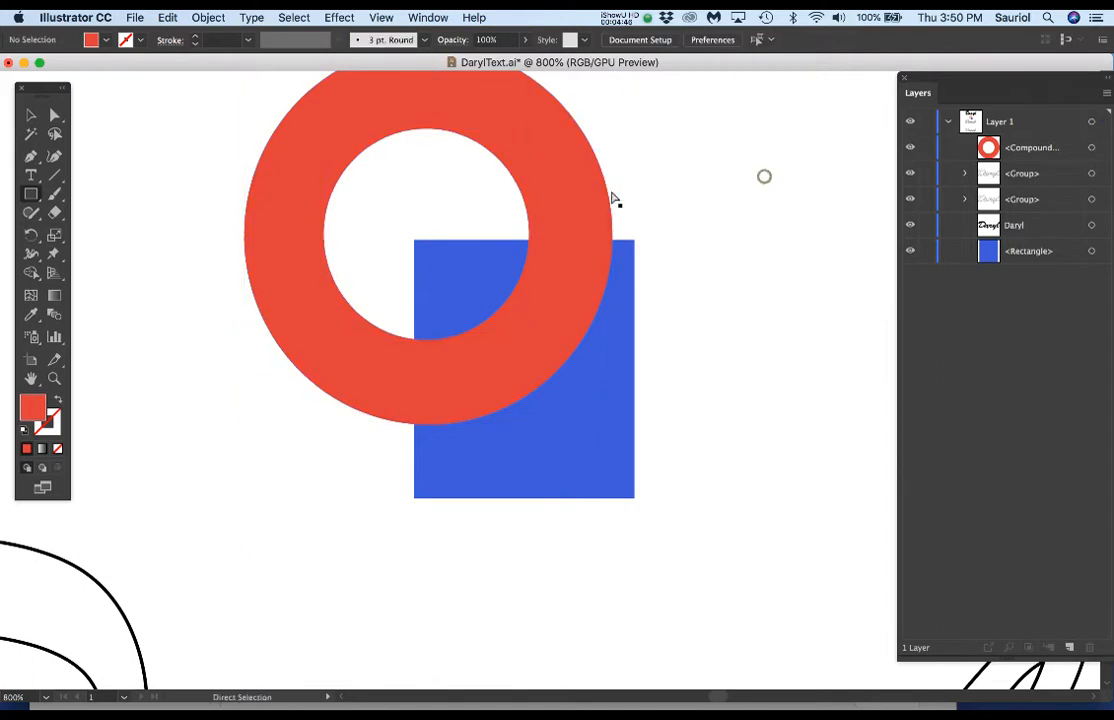
{"action": "left_click", "coordinate": [523, 203]}
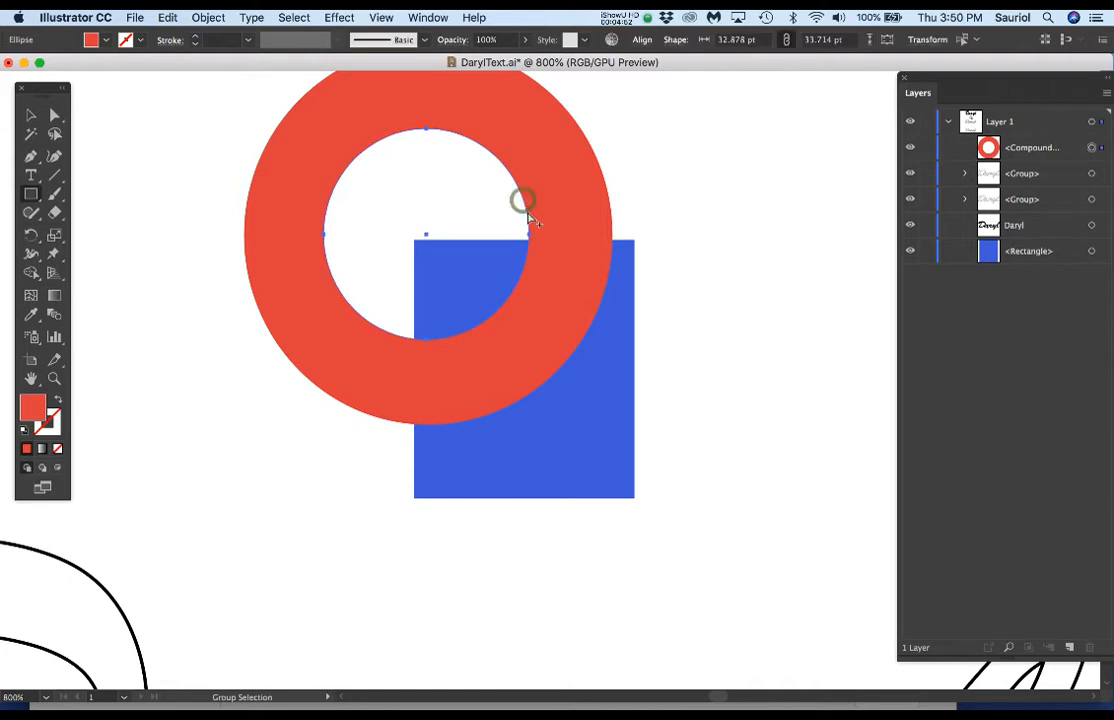
{"action": "left_click_drag", "start_coordinate": [531, 240], "coordinate": [690, 280]}
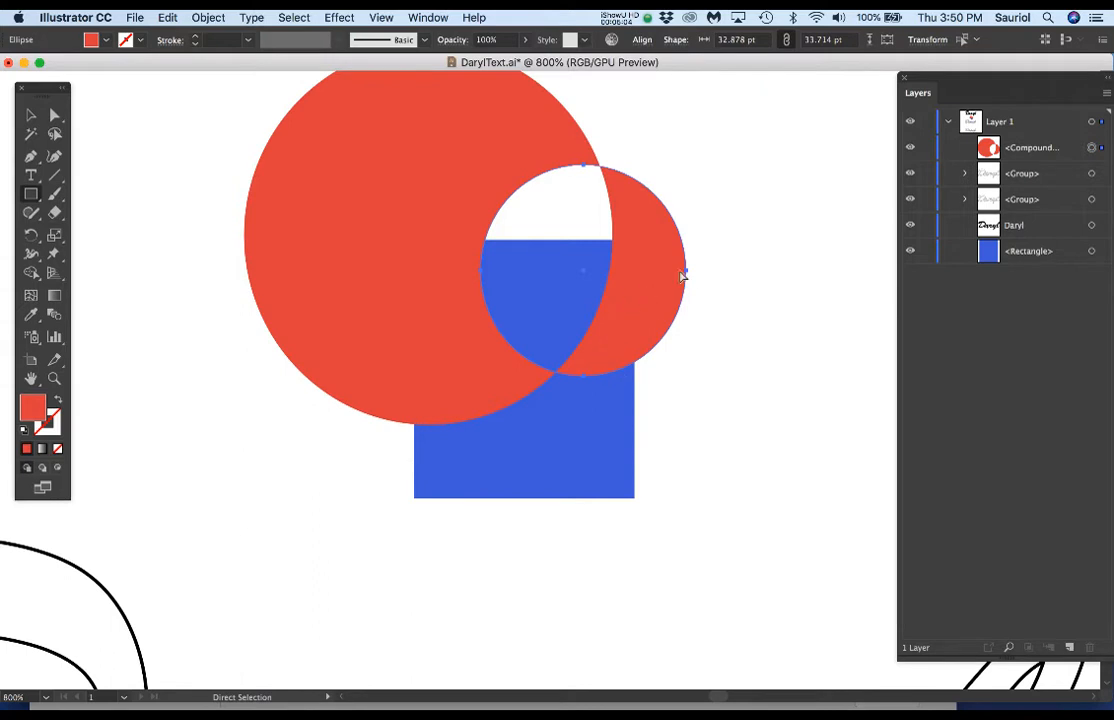
Move the compound path's small circle right until it clears the large one, and undo back to the centered ring.
{"action": "left_click_drag", "start_coordinate": [688, 272], "coordinate": [823, 274]}
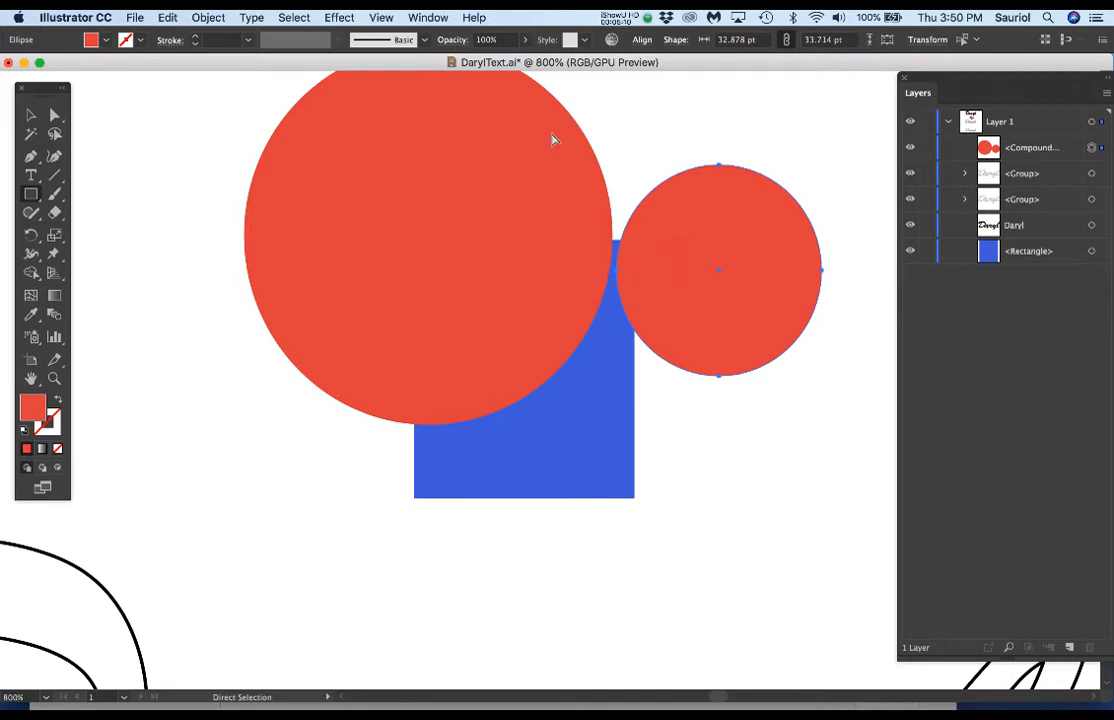
{"action": "key", "text": "m"}
{"action": "key", "text": "a"}
{"action": "key", "text": "super+z"}
{"action": "key", "text": "super+z"}
{"action": "key", "text": "super+z"}
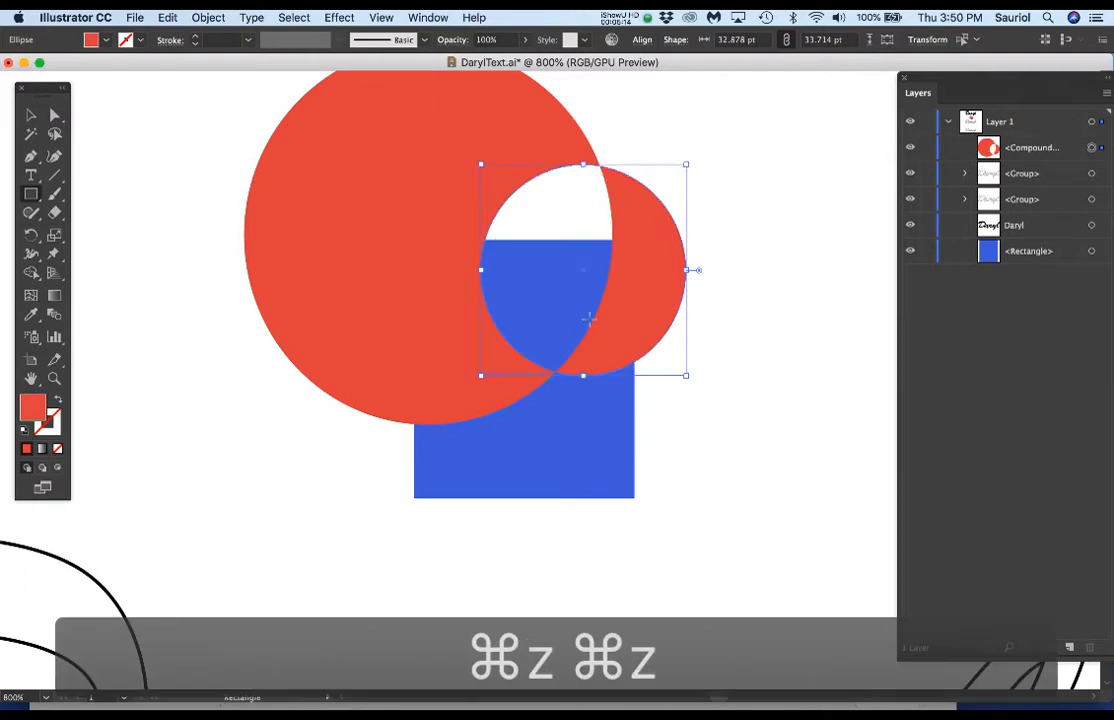
{"action": "key", "text": "m"}
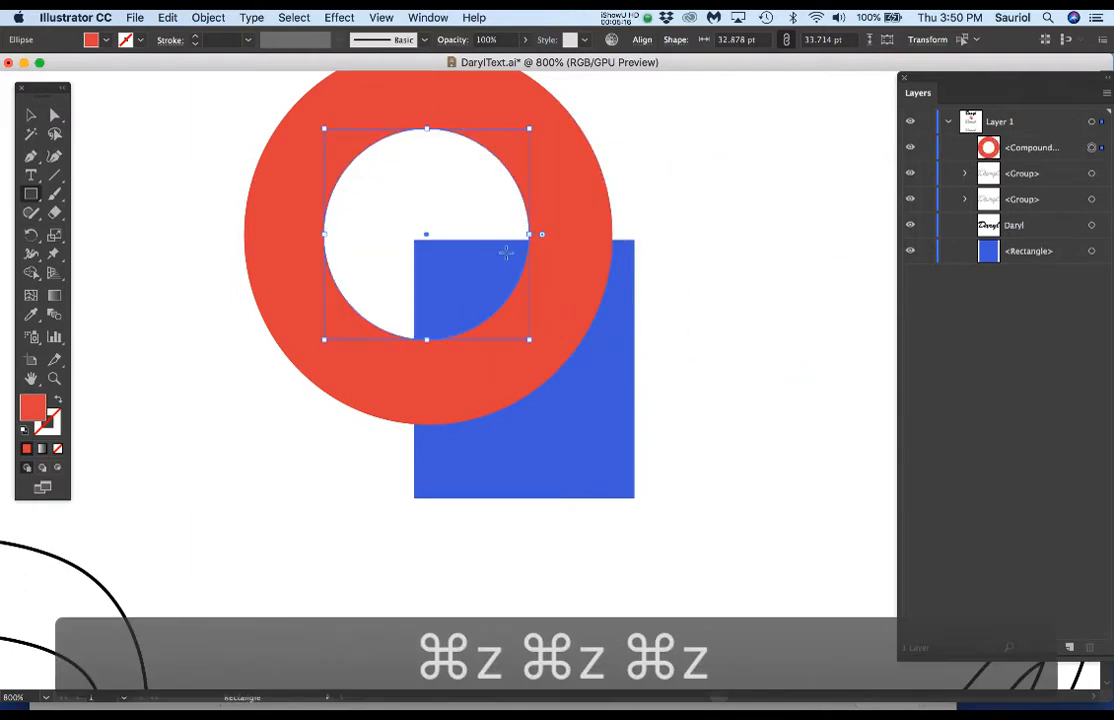
Move the black script text farther up past the artboard's top edge and delete the demo ring and blue rectangle.
{"action": "key", "text": "a"}
{"action": "left_click", "coordinate": [684, 311]}
{"action": "scroll", "coordinate": [654, 319], "scroll_direction": "down", "scroll_amount": 1}
{"action": "left_click_drag", "start_coordinate": [297, 114], "coordinate": [460, 283]}
{"action": "key", "text": "super+z"}
{"action": "scroll", "coordinate": [460, 284], "scroll_direction": "up", "scroll_amount": 1}
{"action": "scroll", "coordinate": [465, 285], "scroll_direction": "down", "scroll_amount": 3}
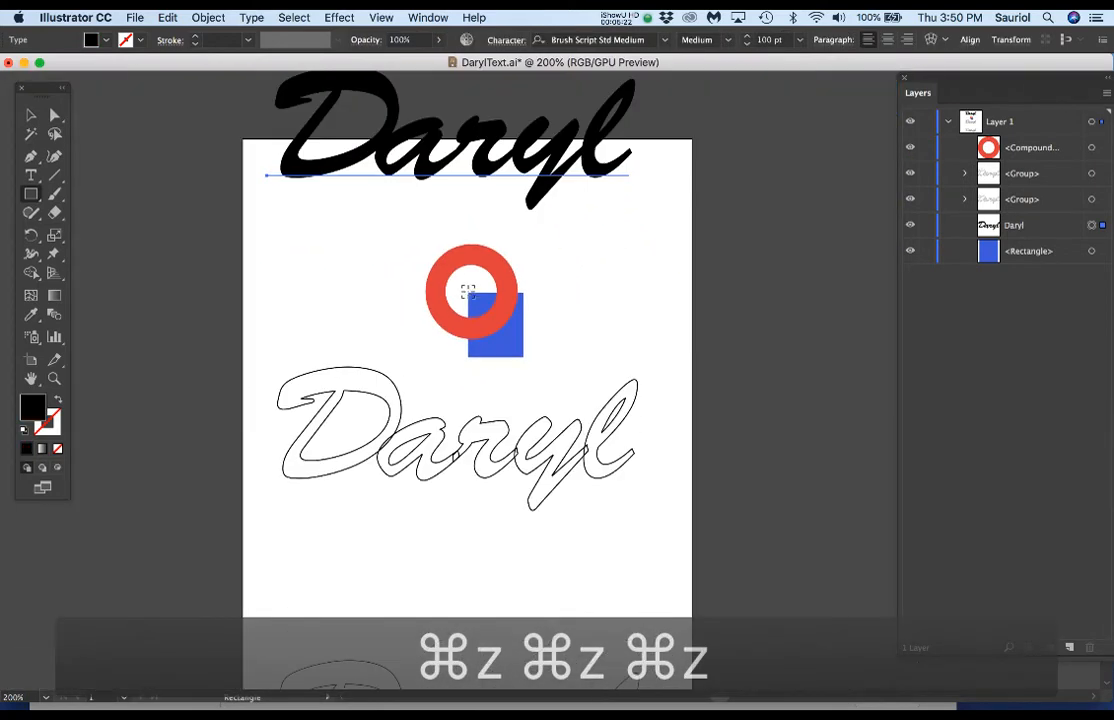
{"action": "left_click_drag", "start_coordinate": [488, 176], "coordinate": [487, 125]}
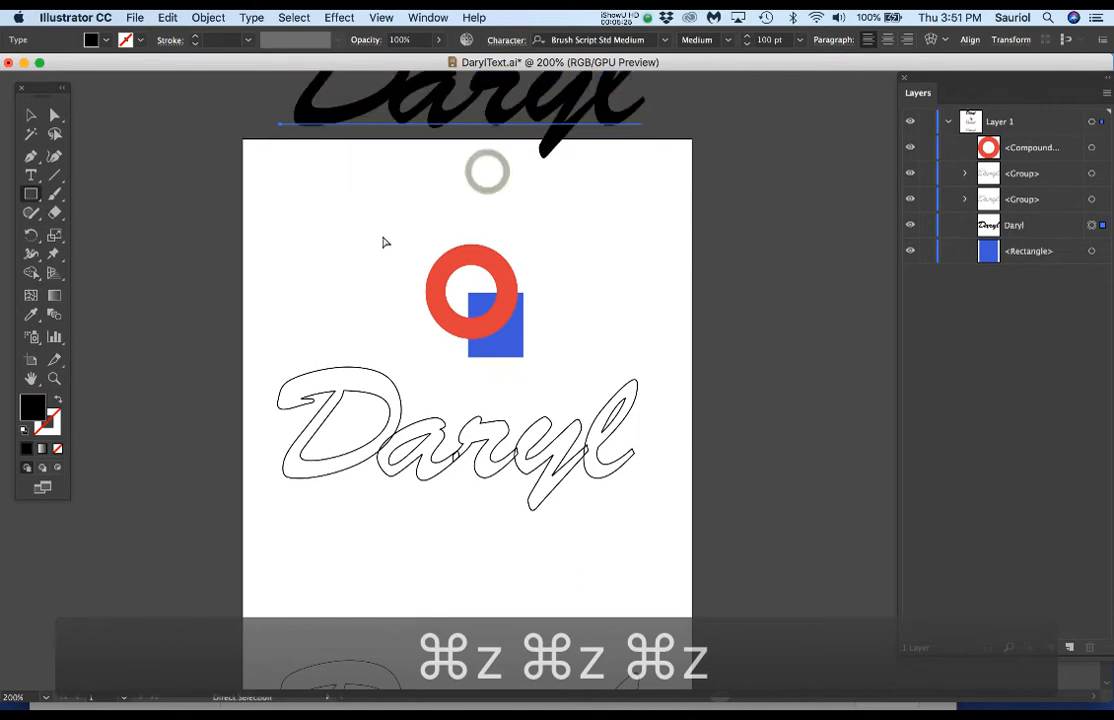
{"action": "left_click_drag", "start_coordinate": [397, 214], "coordinate": [545, 355]}
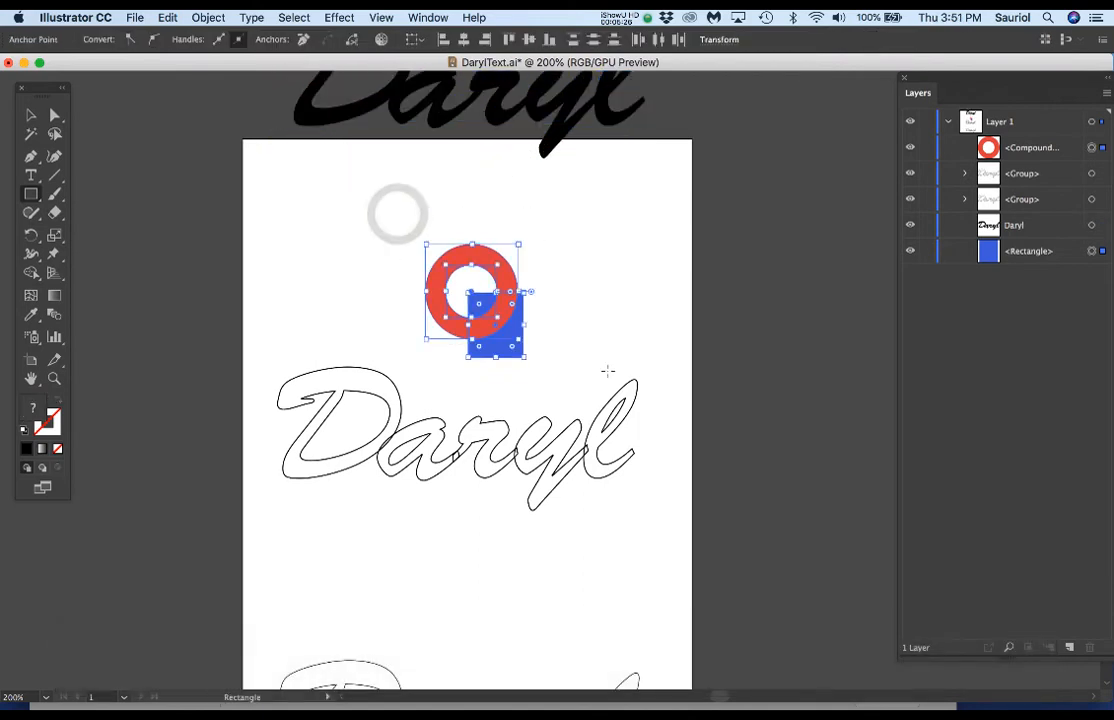
{"action": "key", "text": "Delete"}
Release the compound paths of the middle outlined lettering.
{"action": "scroll", "coordinate": [347, 440], "scroll_direction": "up", "scroll_amount": 4}
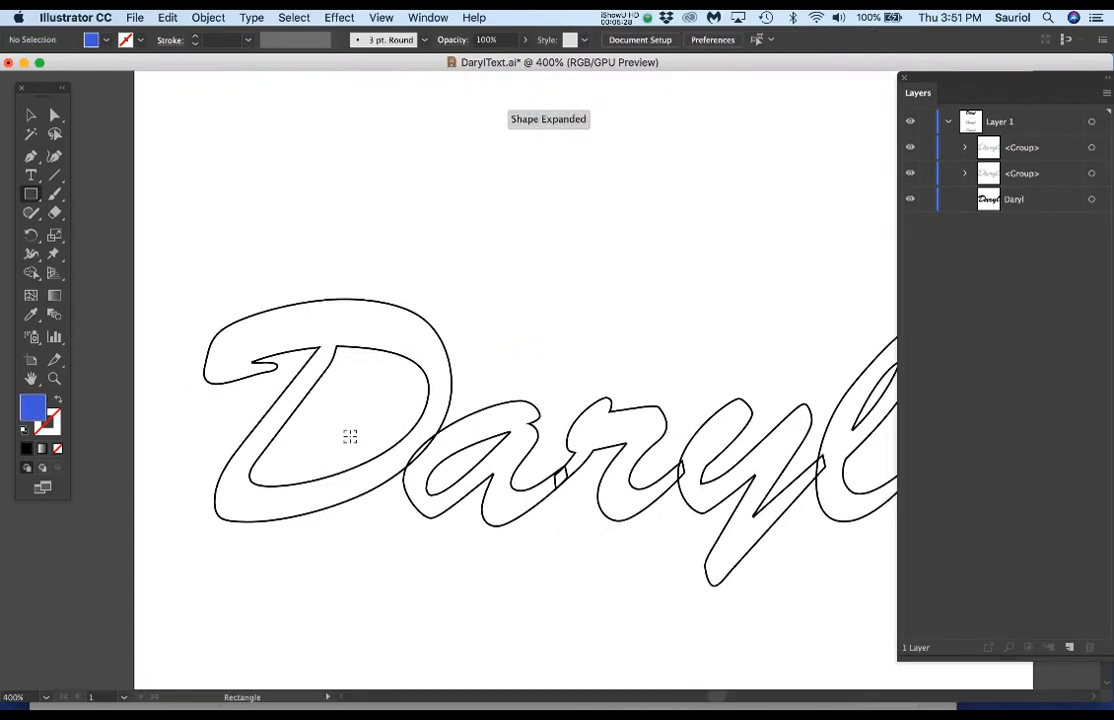
{"action": "scroll", "coordinate": [351, 439], "scroll_direction": "down", "scroll_amount": 1}
{"action": "left_click_drag", "start_coordinate": [490, 467], "coordinate": [428, 419]}
{"action": "scroll", "coordinate": [443, 406], "scroll_direction": "down", "scroll_amount": 1}
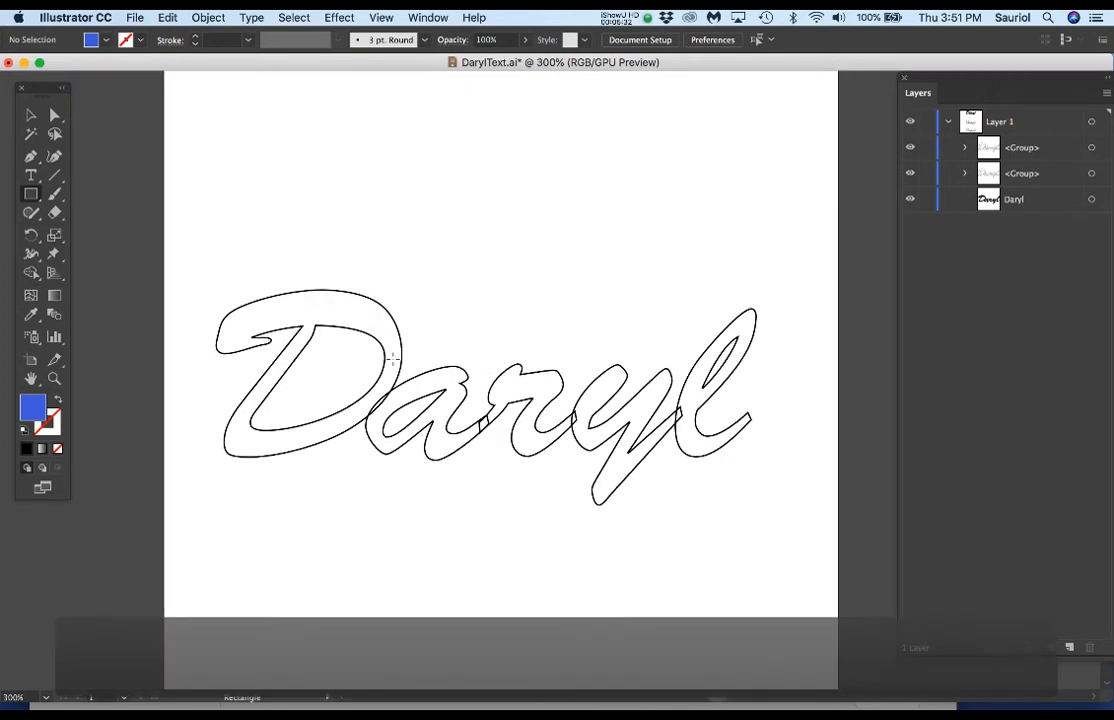
{"action": "left_click_drag", "start_coordinate": [175, 243], "coordinate": [836, 552]}
{"action": "left_click", "coordinate": [208, 17]}
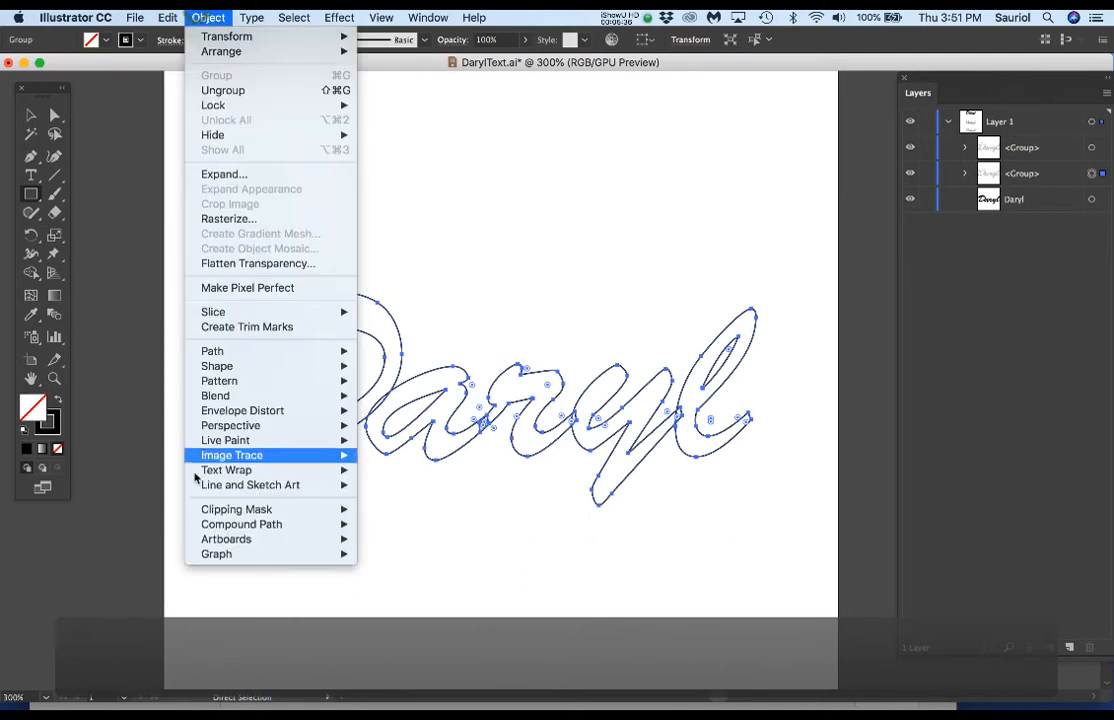
{"action": "mouse_move", "coordinate": [224, 530]}
{"action": "left_click", "coordinate": [405, 543]}
Swap the fill and stroke of the released lettering so the letters become solid black, and undo the swap.
{"action": "left_click_drag", "start_coordinate": [169, 210], "coordinate": [749, 551]}
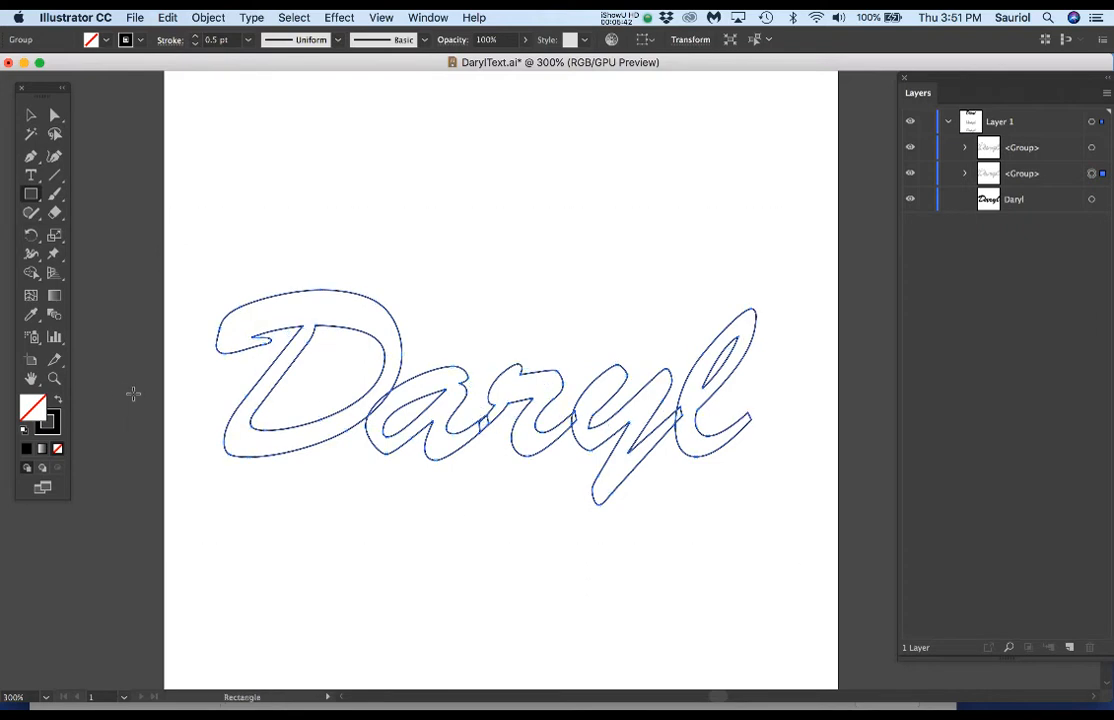
{"action": "left_click", "coordinate": [60, 400]}
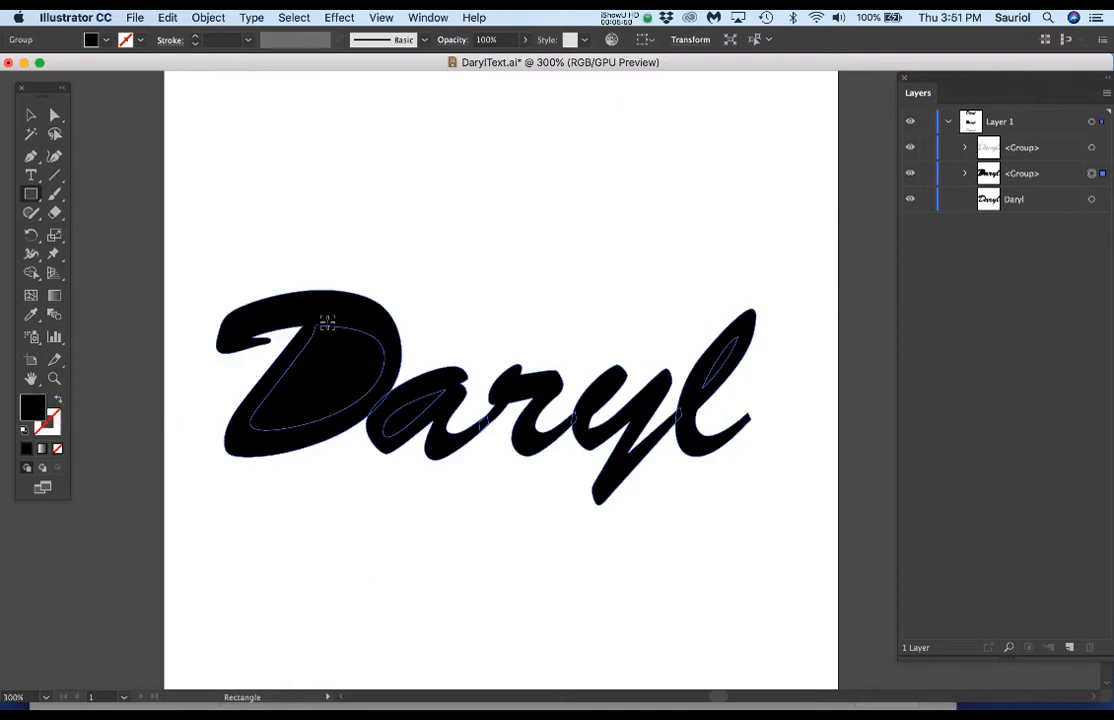
{"action": "scroll", "coordinate": [327, 320], "scroll_direction": "up", "scroll_amount": 2}
{"action": "key", "text": "a"}
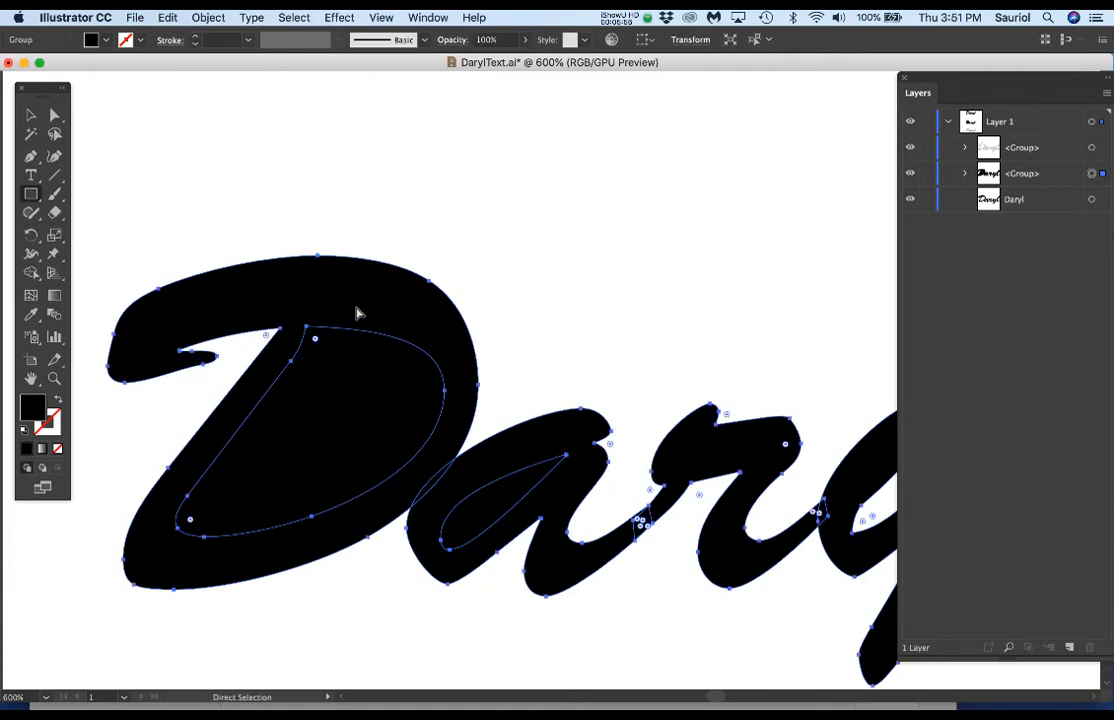
{"action": "key", "text": "m"}
{"action": "left_click", "coordinate": [199, 13]}
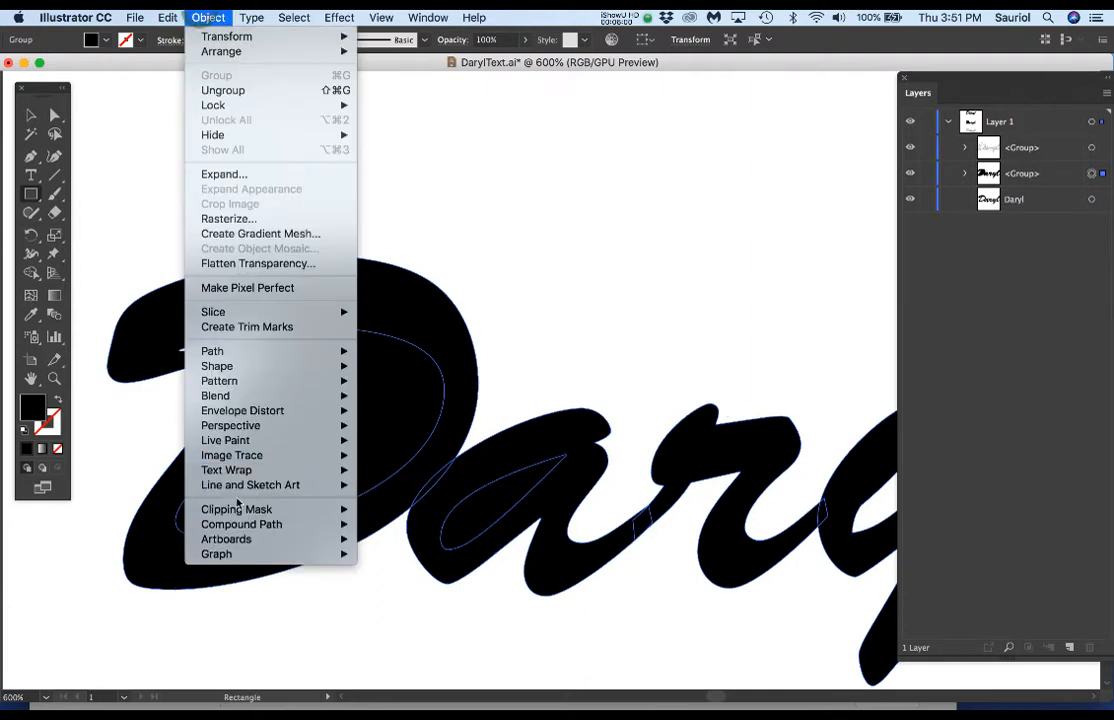
{"action": "mouse_move", "coordinate": [235, 524]}
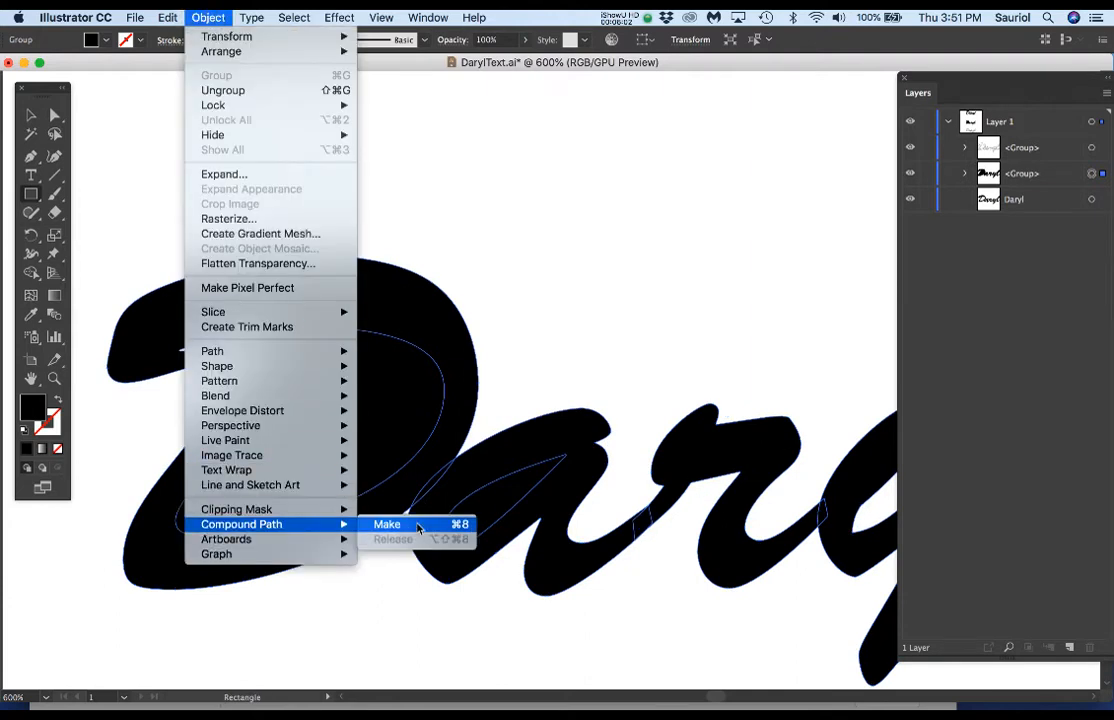
{"action": "left_click", "coordinate": [600, 303]}
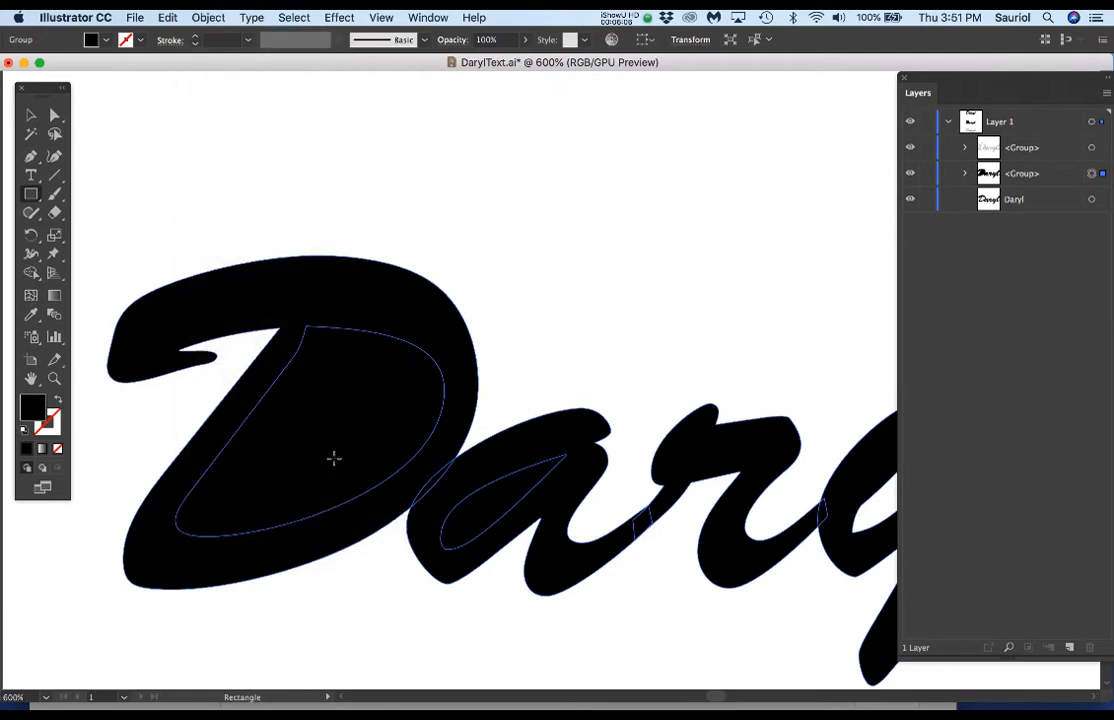
{"action": "key", "text": "super+z"}
{"action": "key", "text": "super+z"}
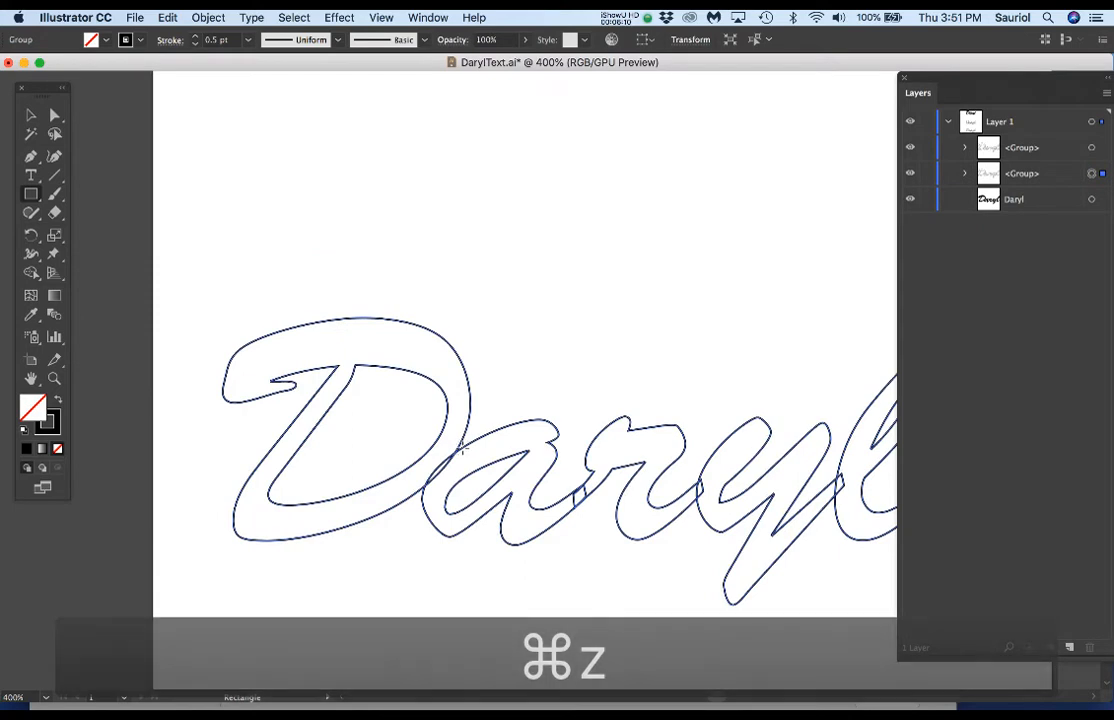
Expand the middle lettering's group to list its individual paths.
{"action": "scroll", "coordinate": [444, 463], "scroll_direction": "up", "scroll_amount": 2}
{"action": "left_click_drag", "start_coordinate": [475, 488], "coordinate": [527, 390]}
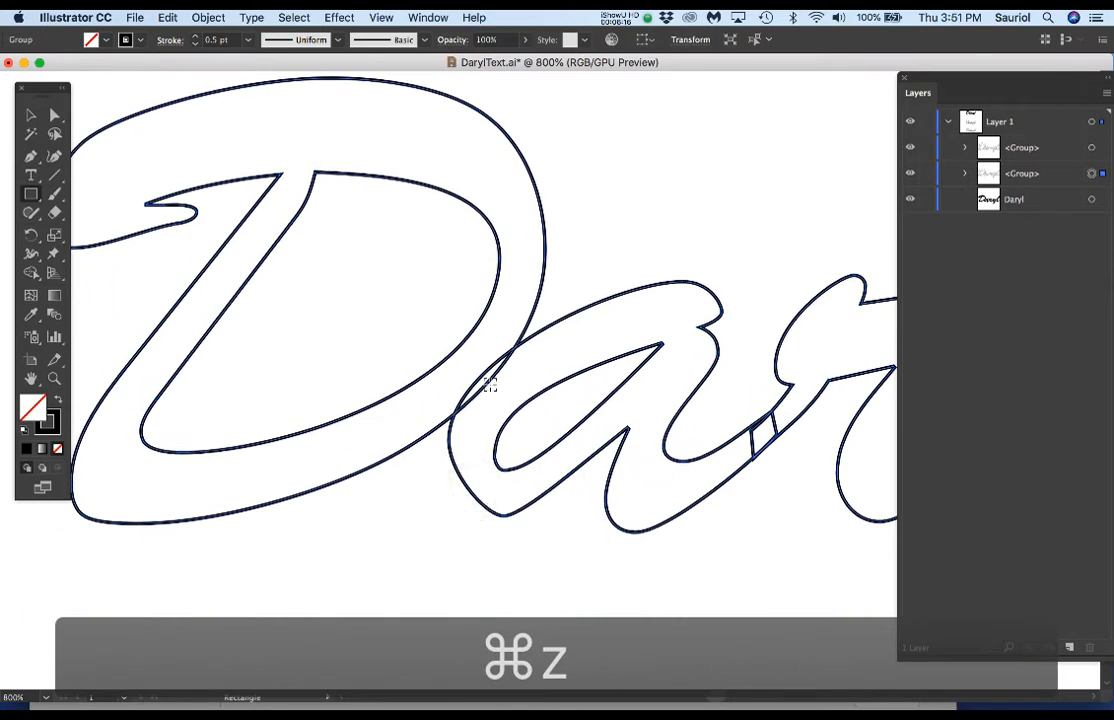
{"action": "scroll", "coordinate": [490, 385], "scroll_direction": "up", "scroll_amount": 3}
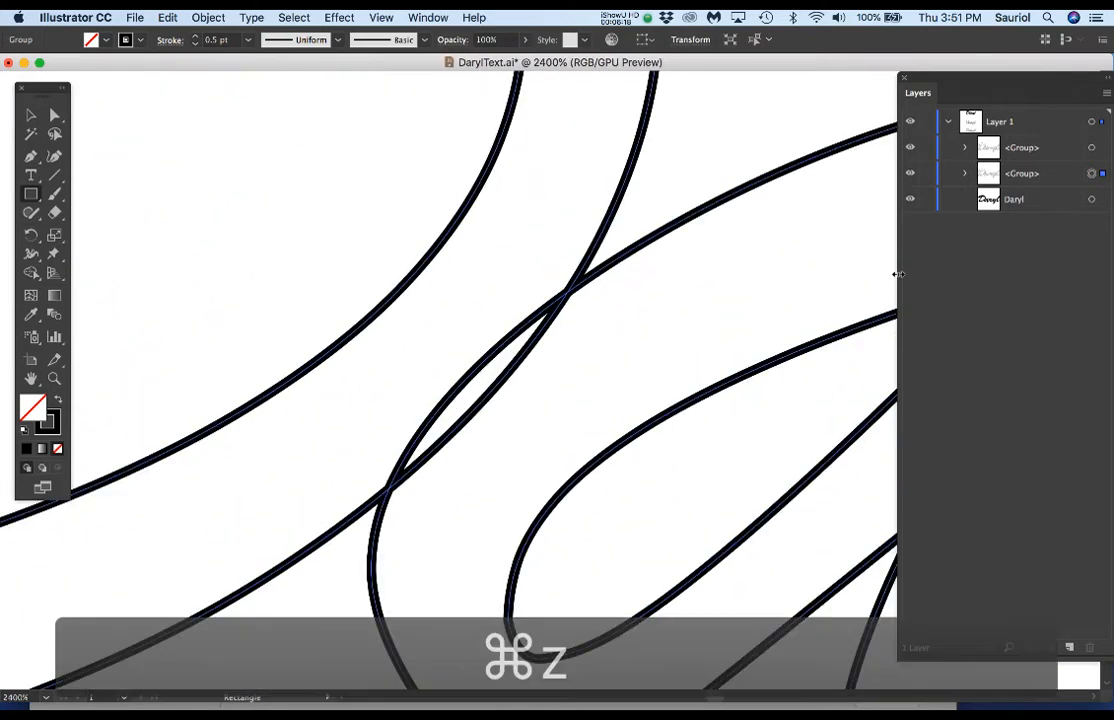
{"action": "left_click", "coordinate": [965, 174]}
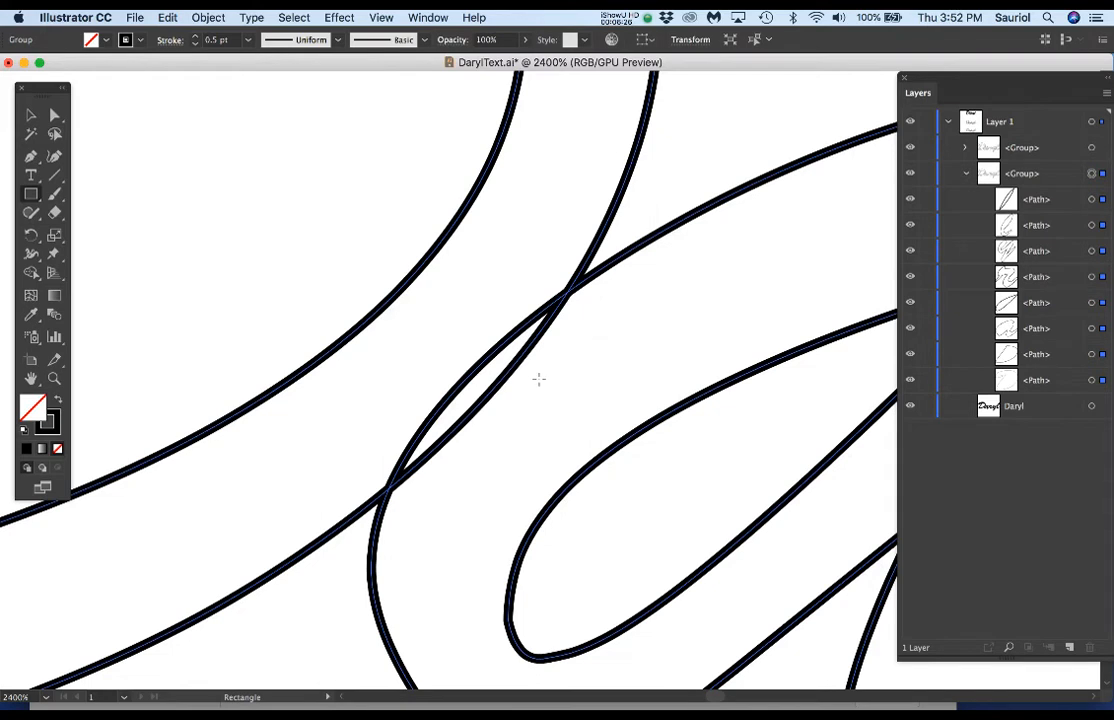
Add an anchor point to the D's outer outline at its lower crossing with the letter a.
{"action": "scroll", "coordinate": [521, 392], "scroll_direction": "down", "scroll_amount": 1}
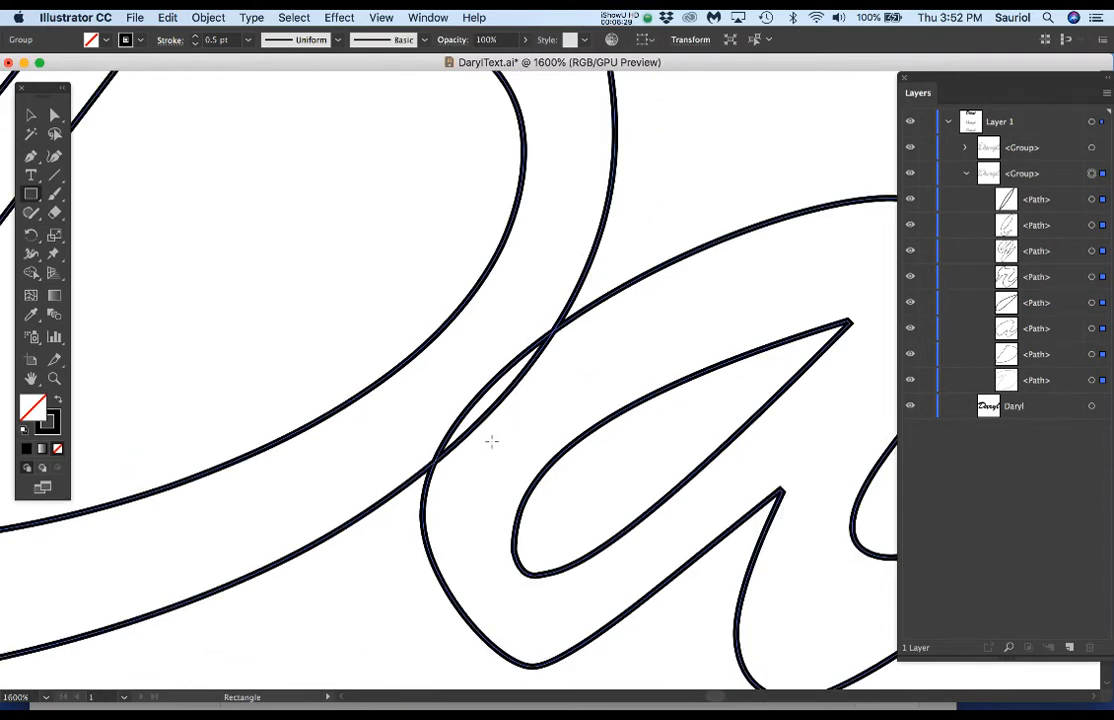
{"action": "scroll", "coordinate": [450, 490], "scroll_direction": "up", "scroll_amount": 2}
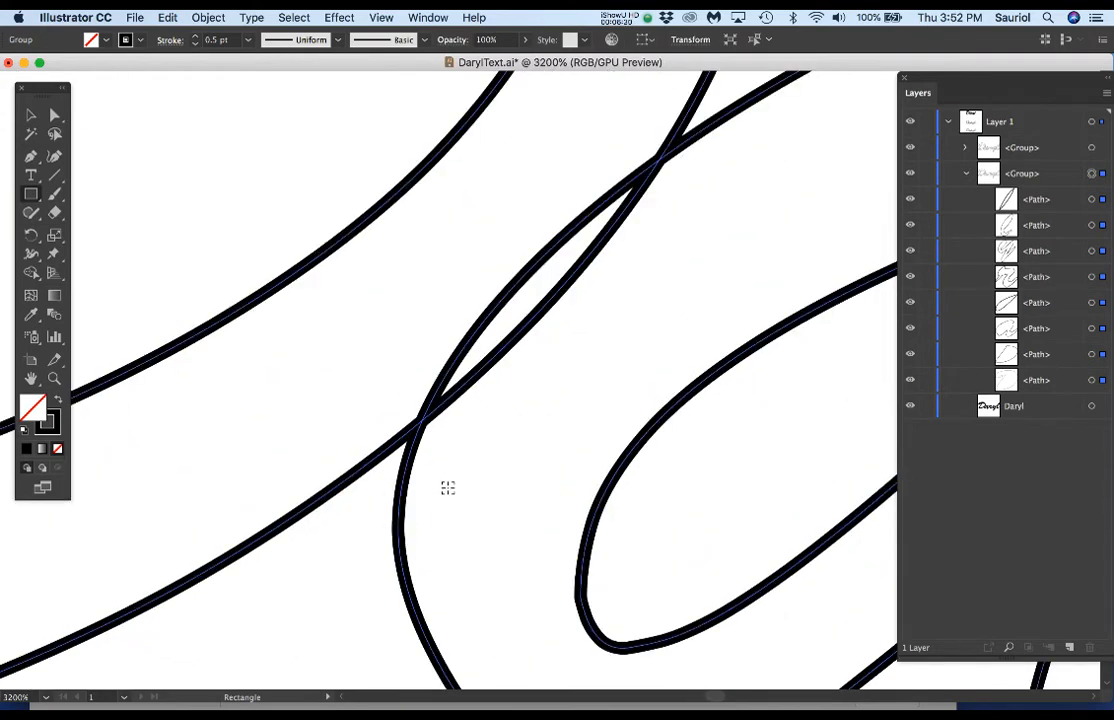
{"action": "scroll", "coordinate": [441, 465], "scroll_direction": "up", "scroll_amount": 1}
{"action": "left_click", "coordinate": [353, 463], "text": "super"}
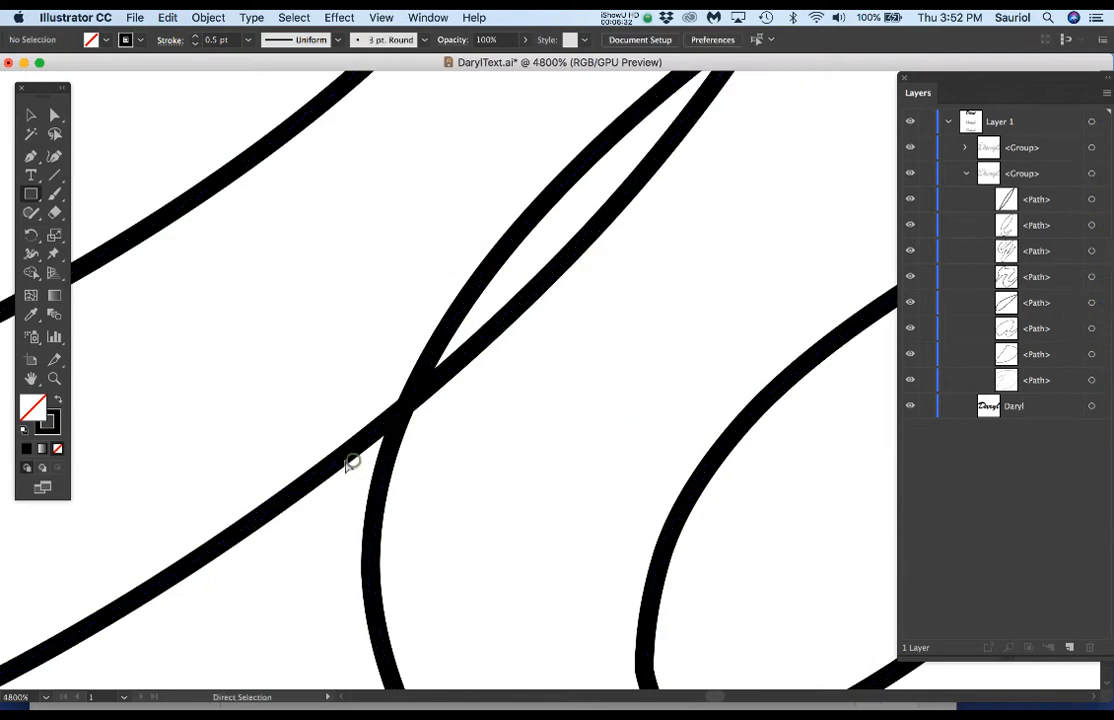
{"action": "left_click", "coordinate": [362, 447], "text": "super"}
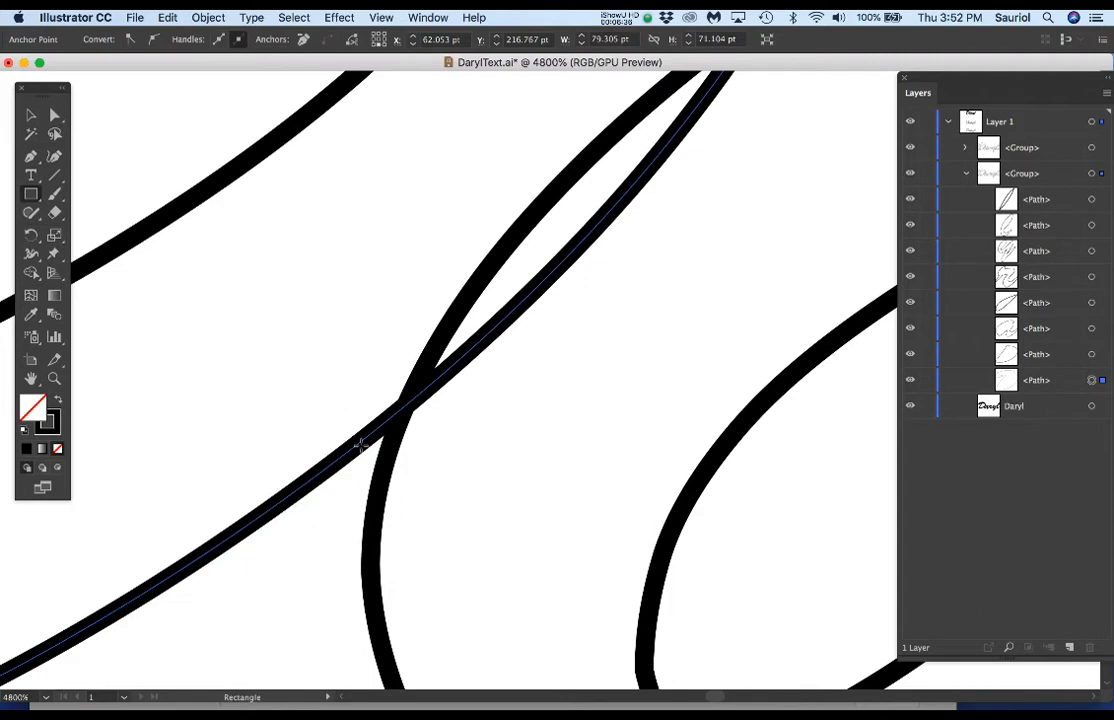
{"action": "key", "text": "p"}
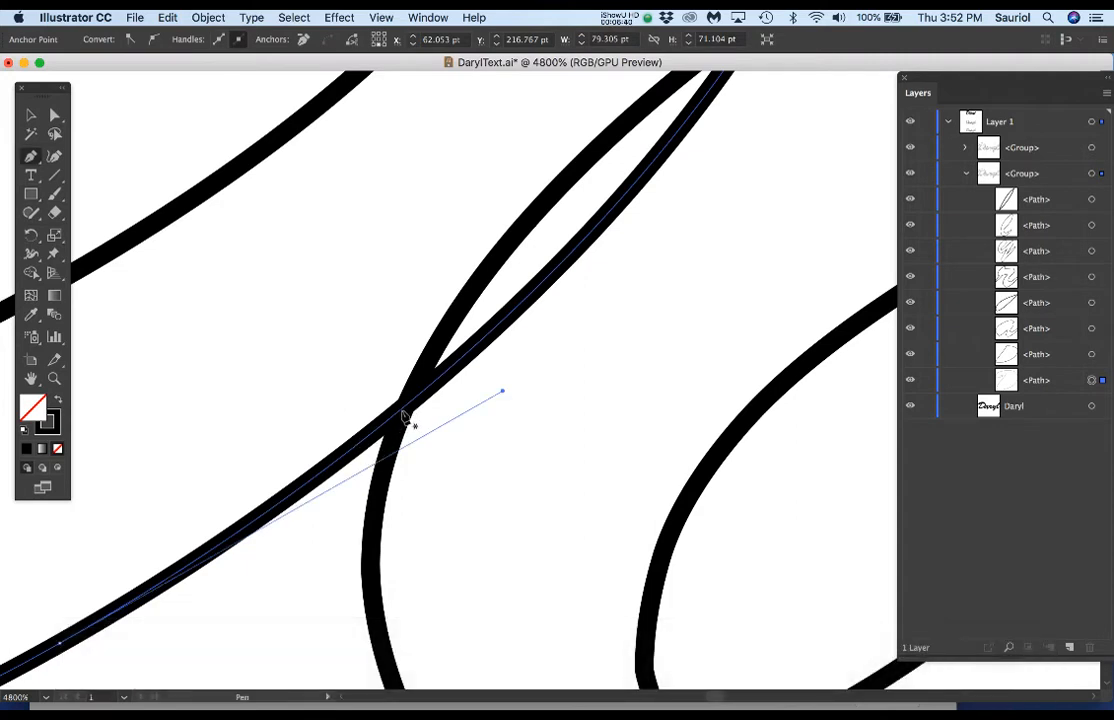
{"action": "left_click", "coordinate": [403, 416]}
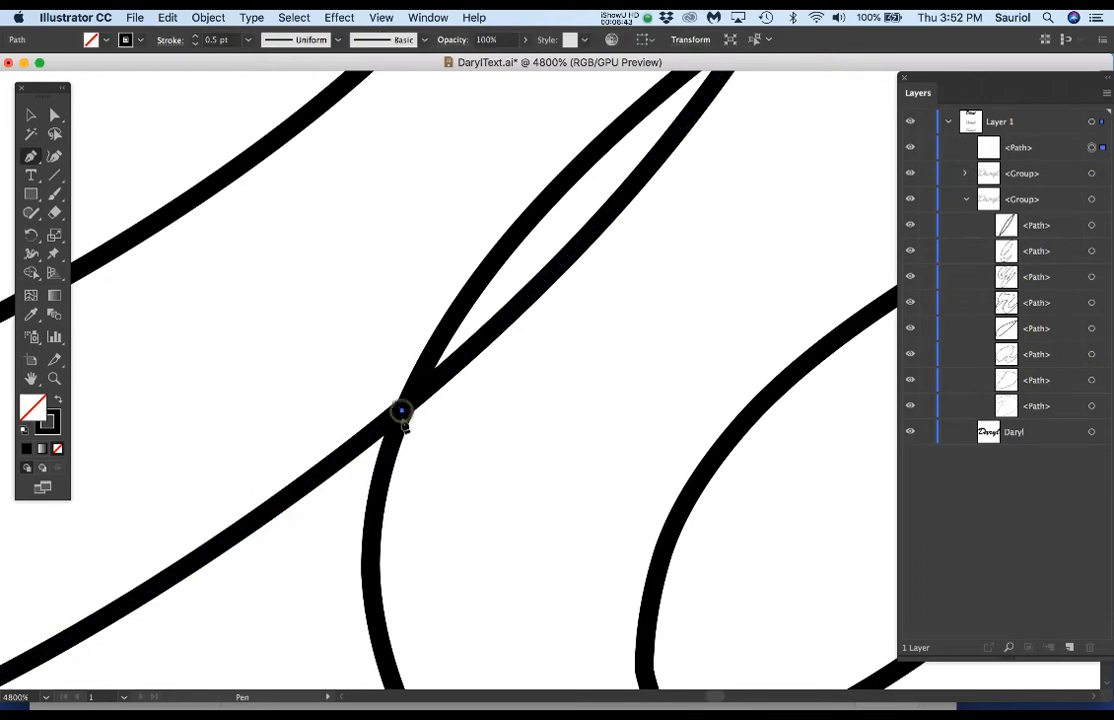
{"action": "key", "text": "super+z"}
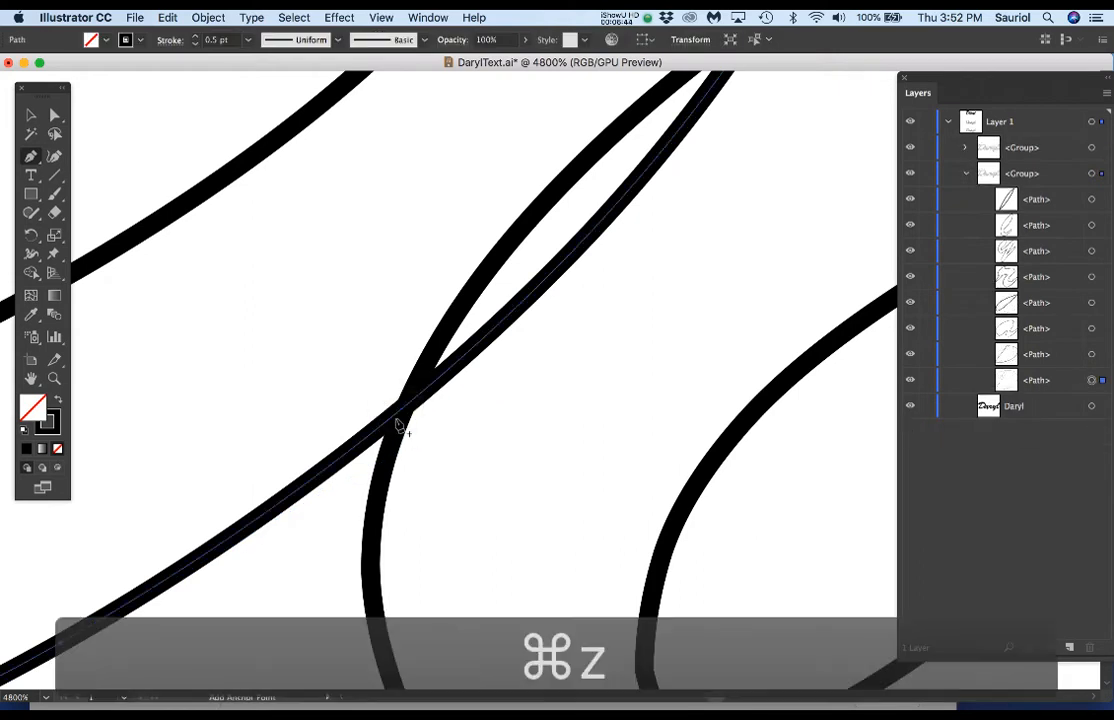
{"action": "left_click", "coordinate": [400, 418]}
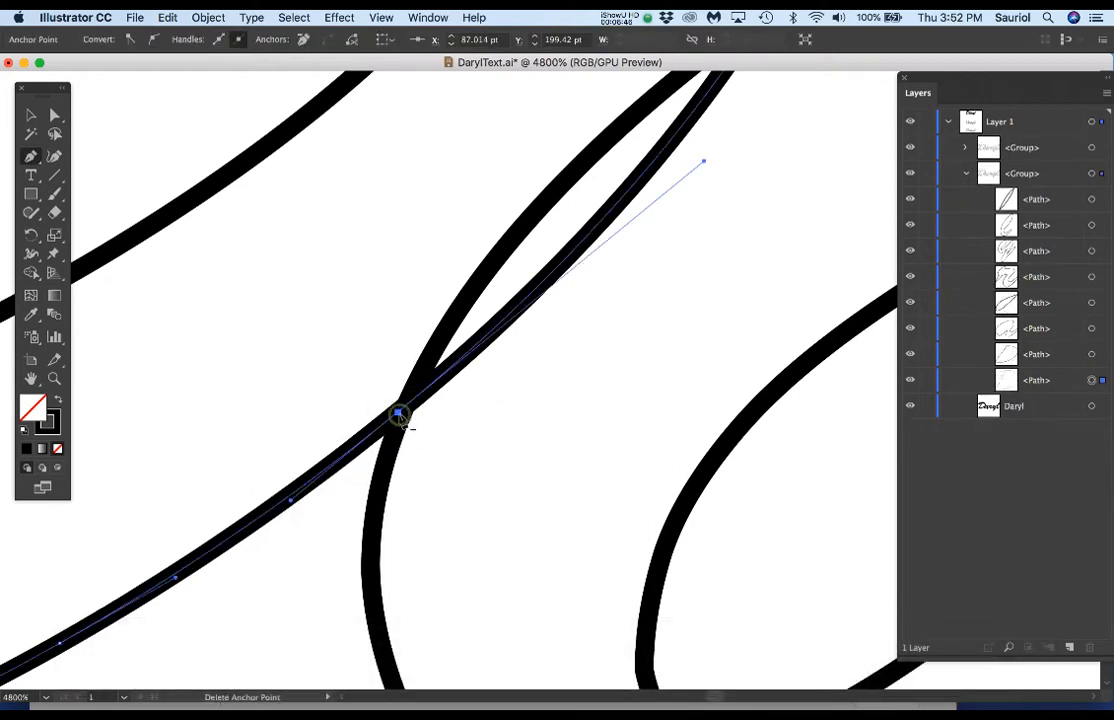
Identify the letter a's outer outline by toggling its visibility, and lock that path.
{"action": "key", "text": "space"}
{"action": "left_click_drag", "start_coordinate": [585, 338], "coordinate": [430, 519]}
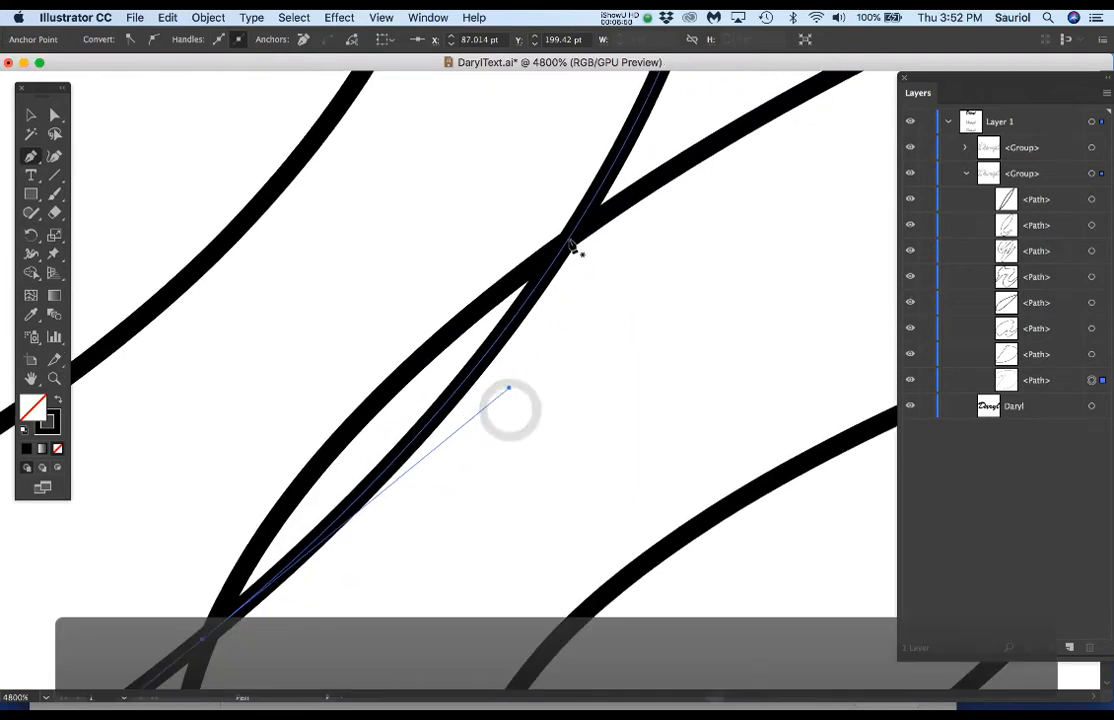
{"action": "key", "text": "super+z"}
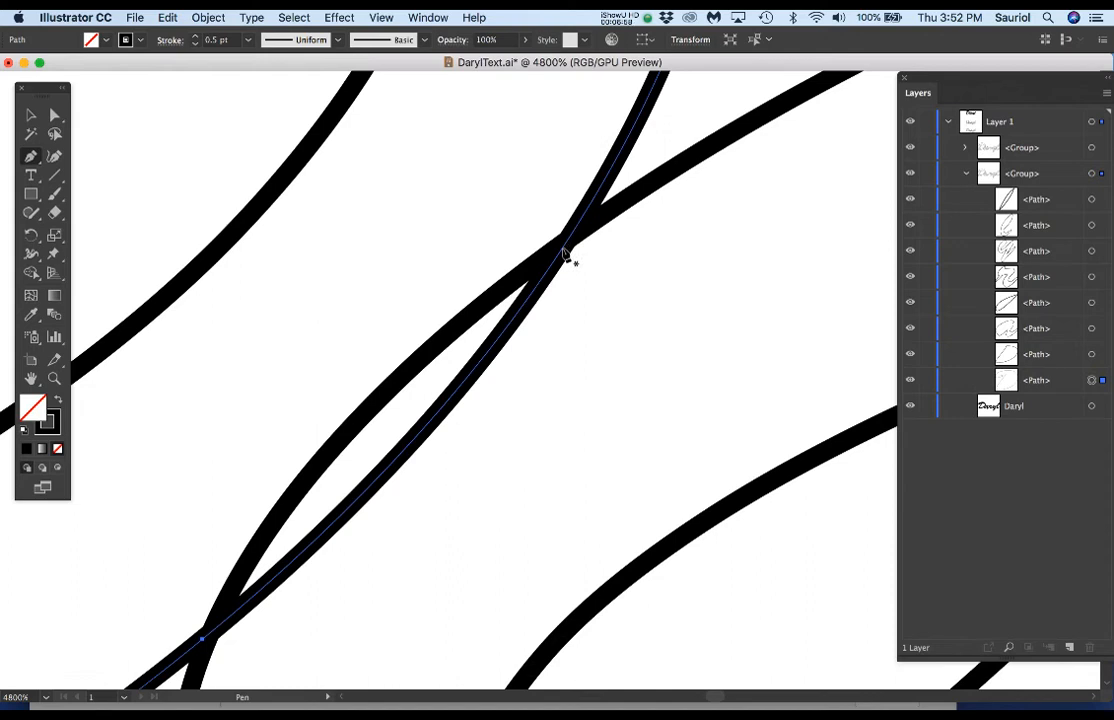
{"action": "left_click", "coordinate": [912, 330]}
{"action": "left_click", "coordinate": [914, 330]}
{"action": "left_click", "coordinate": [914, 330]}
{"action": "left_click", "coordinate": [917, 330]}
{"action": "left_click", "coordinate": [925, 329]}
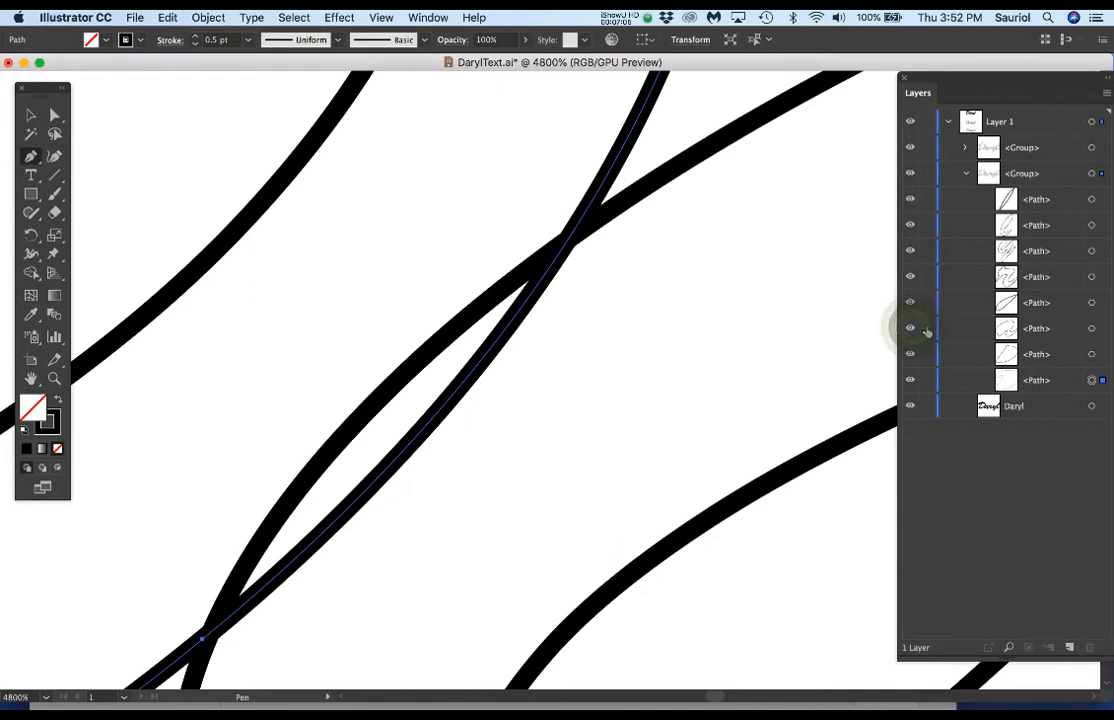
Add an anchor point to the D's outline at its upper crossing with the a, and delete the D segment between the crossings.
{"action": "left_click", "coordinate": [563, 250]}
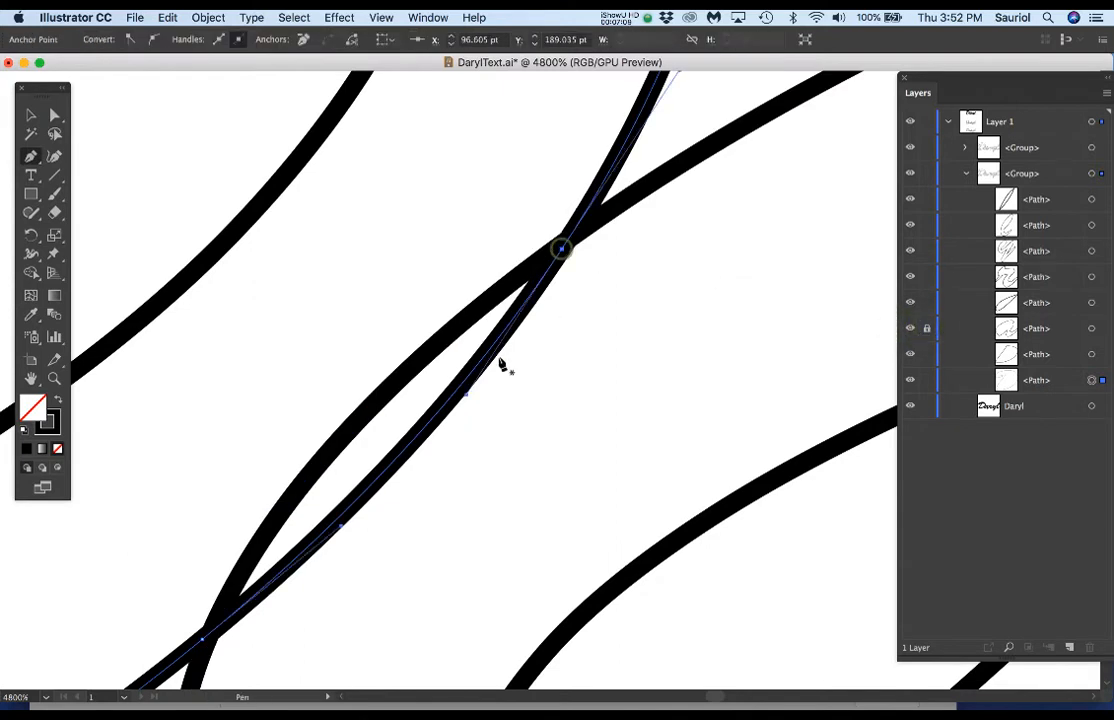
{"action": "left_click", "coordinate": [412, 452]}
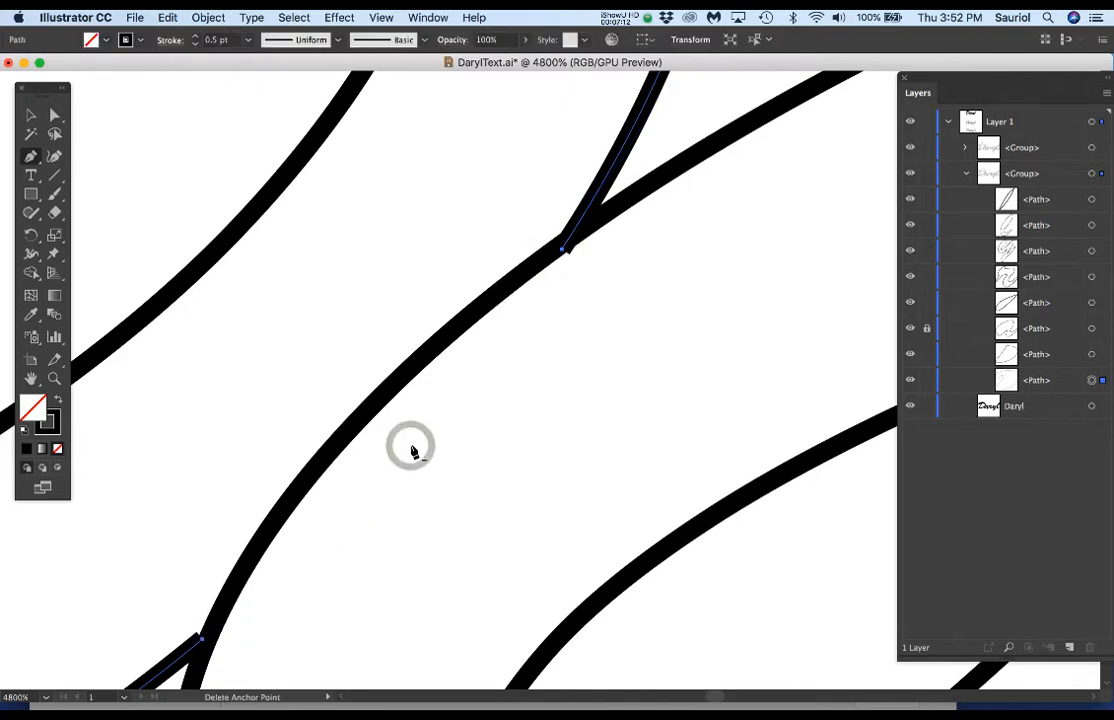
{"action": "scroll", "coordinate": [413, 450], "scroll_direction": "down", "scroll_amount": 1}
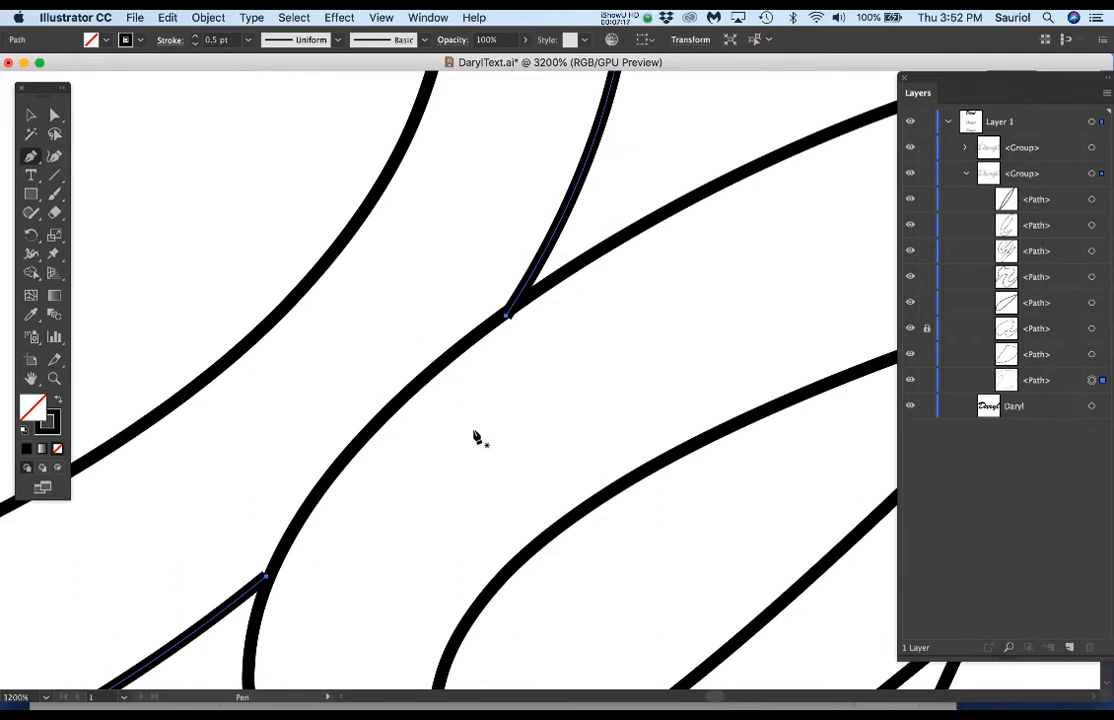
Unlock the letter a's outer outline and lock the D's inner outline instead.
{"action": "scroll", "coordinate": [357, 535], "scroll_direction": "up", "scroll_amount": 1}
{"action": "key", "text": "space"}
{"action": "left_click_drag", "start_coordinate": [378, 520], "coordinate": [390, 375]}
{"action": "scroll", "coordinate": [395, 377], "scroll_direction": "down", "scroll_amount": 2}
{"action": "scroll", "coordinate": [394, 376], "scroll_direction": "down", "scroll_amount": 2}
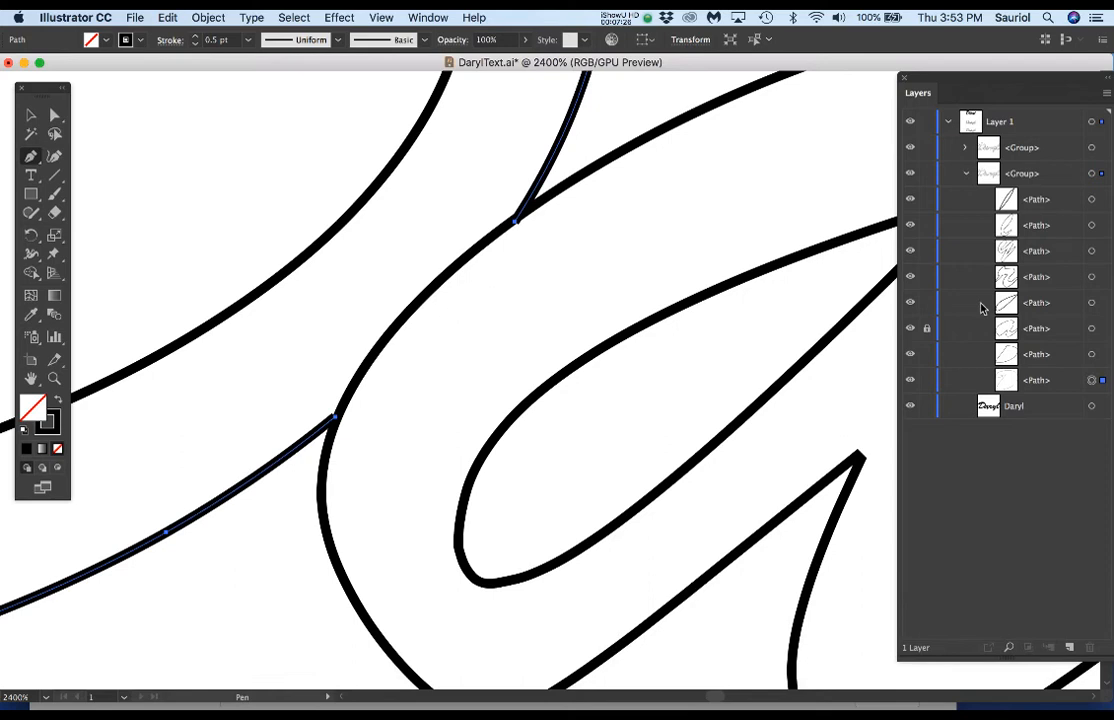
{"action": "left_click", "coordinate": [925, 350]}
Cut the letter a's outer outline with the Scissors tool at its lower crossing with the D.
{"action": "key", "text": "c"}
{"action": "scroll", "coordinate": [318, 483], "scroll_direction": "up", "scroll_amount": 2}
{"action": "scroll", "coordinate": [318, 483], "scroll_direction": "up", "scroll_amount": 1}
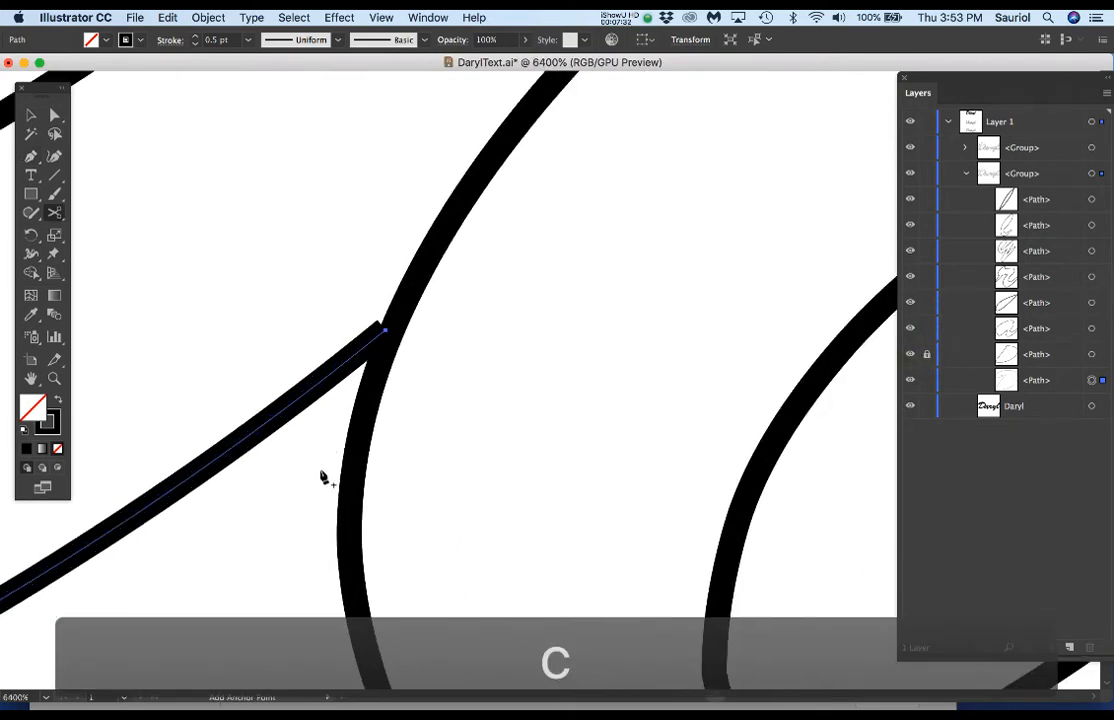
{"action": "left_click", "coordinate": [400, 305]}
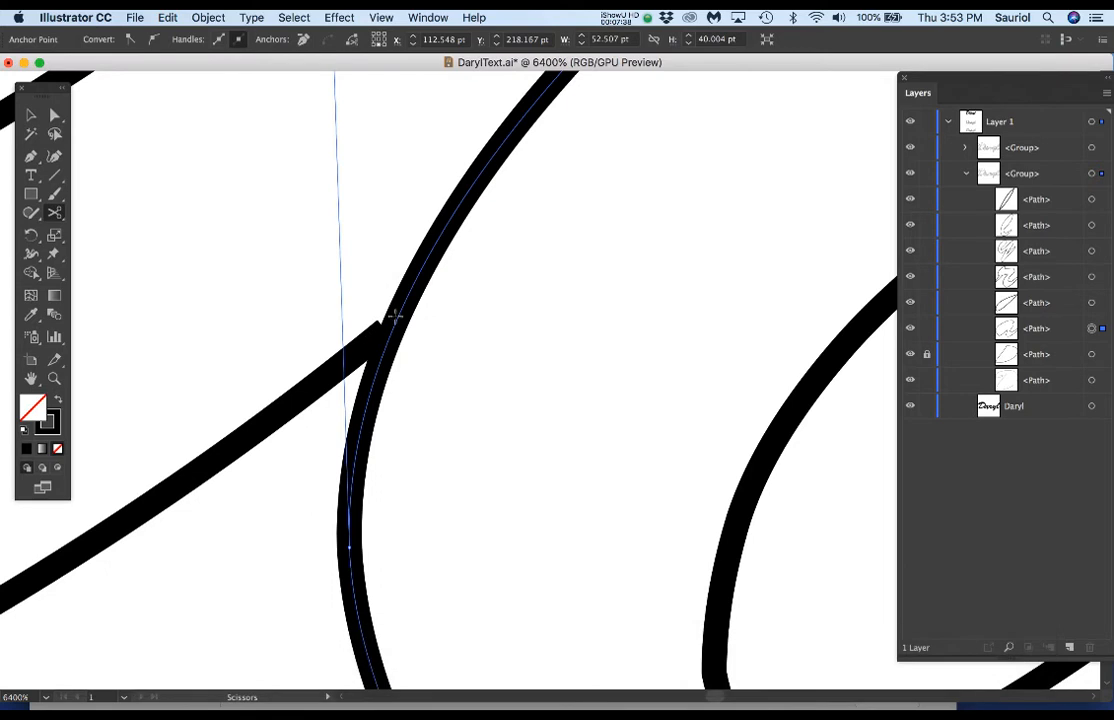
{"action": "left_click", "coordinate": [402, 310]}
Cut the letter a's outer outline with the Scissors tool at its upper crossing with the D.
{"action": "key", "text": "space"}
{"action": "left_click_drag", "start_coordinate": [562, 270], "coordinate": [288, 644]}
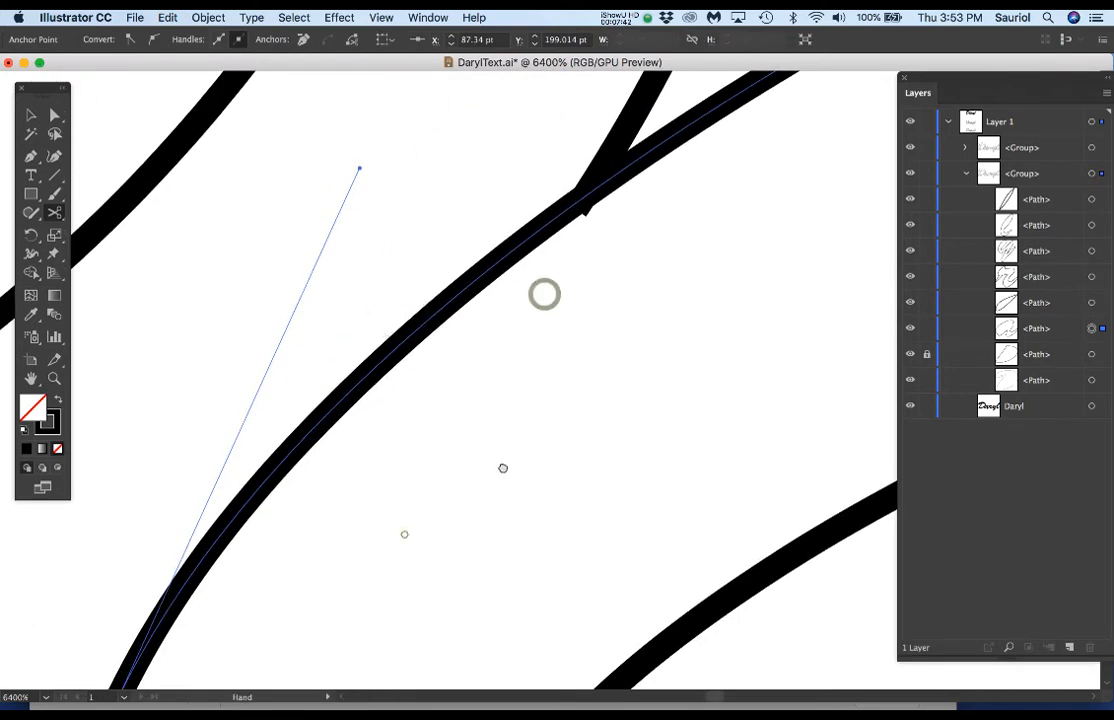
{"action": "left_click_drag", "start_coordinate": [503, 468], "coordinate": [404, 534]}
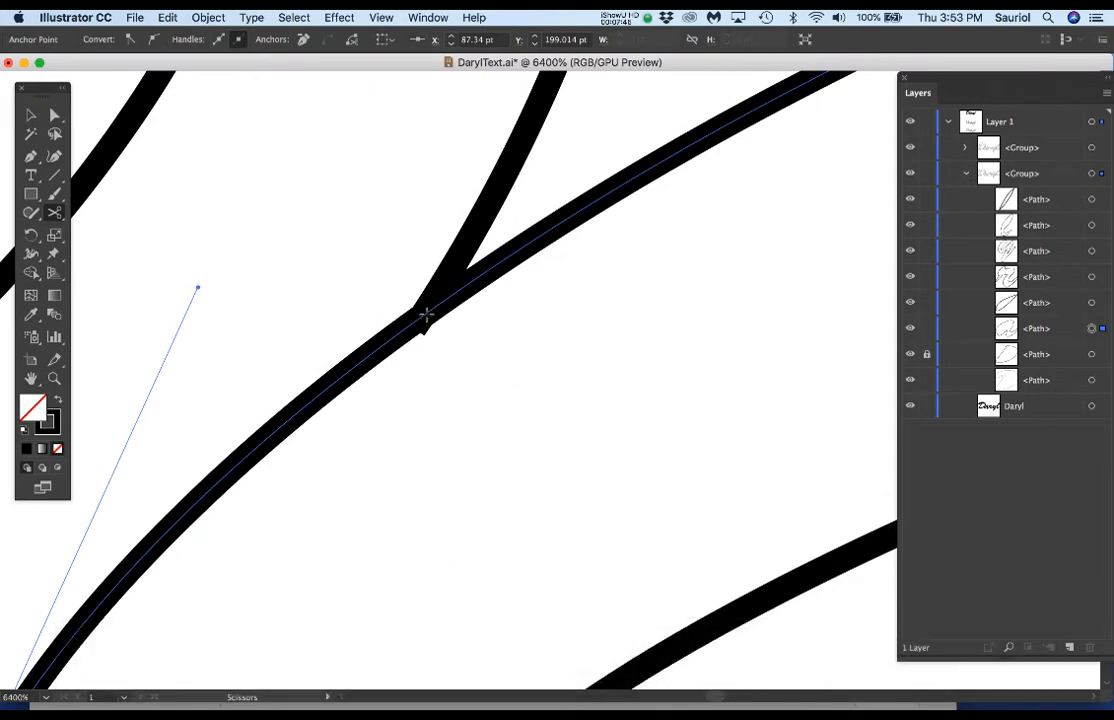
{"action": "left_click", "coordinate": [426, 315]}
Select the a's outline segment between the two cuts and delete it completely.
{"action": "key", "text": "a"}
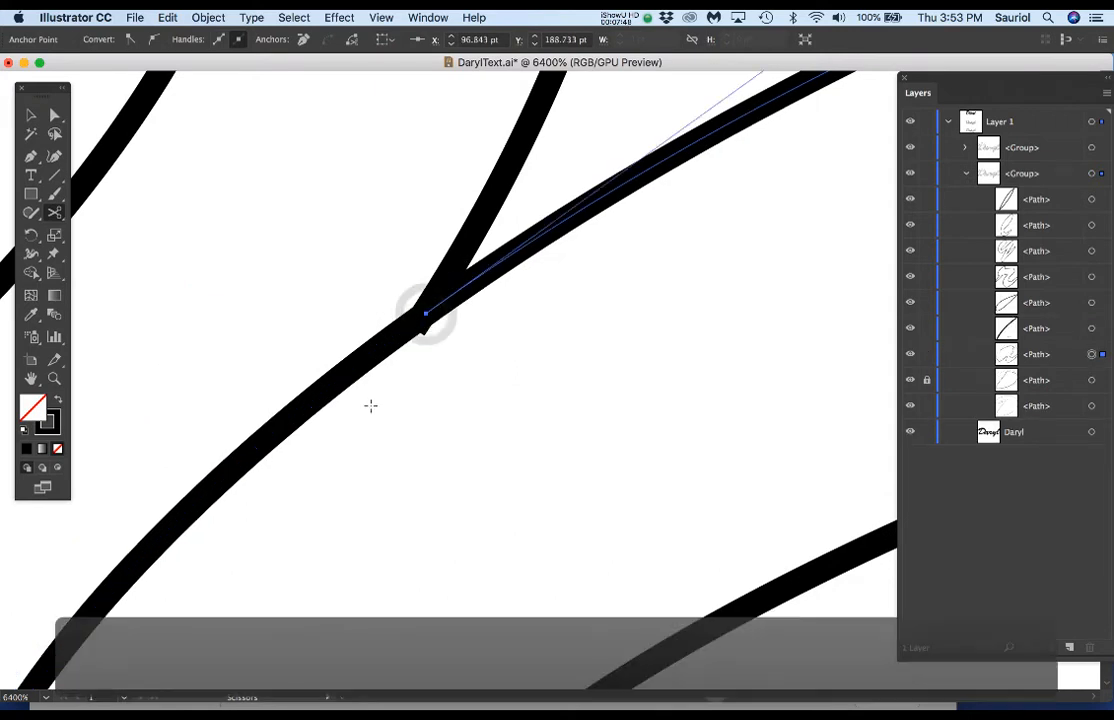
{"action": "left_click", "coordinate": [365, 411], "text": "super"}
{"action": "left_click", "coordinate": [344, 373], "text": "super"}
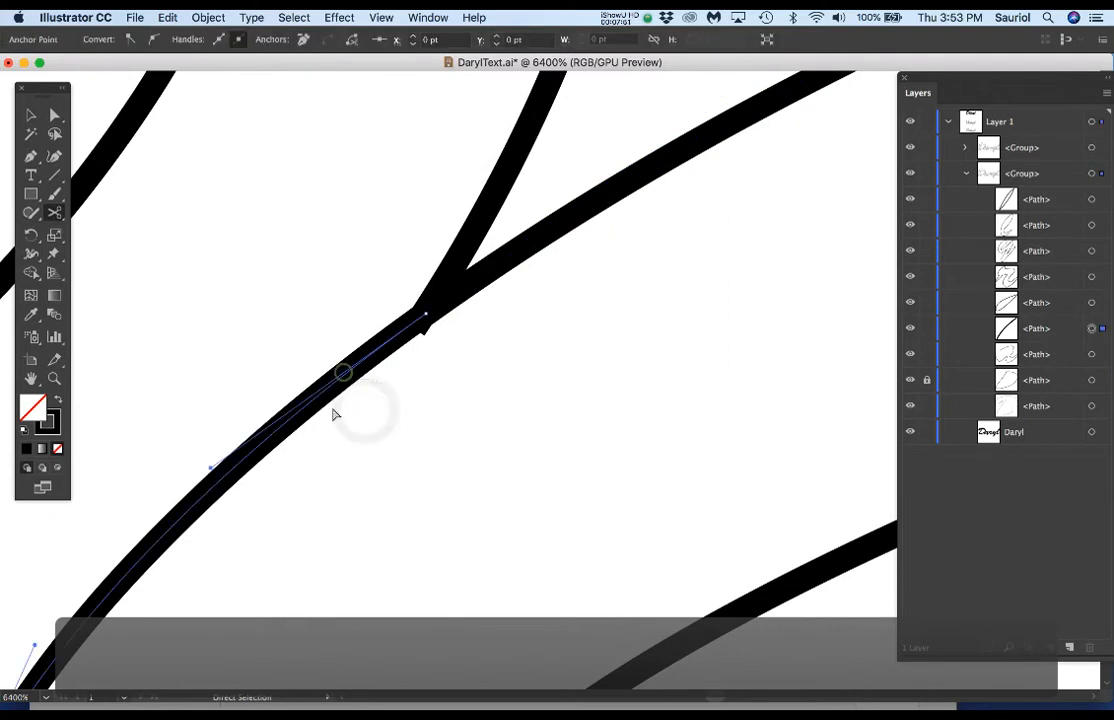
{"action": "scroll", "coordinate": [335, 417], "scroll_direction": "down", "scroll_amount": 1}
{"action": "left_click_drag", "start_coordinate": [415, 448], "coordinate": [505, 394]}
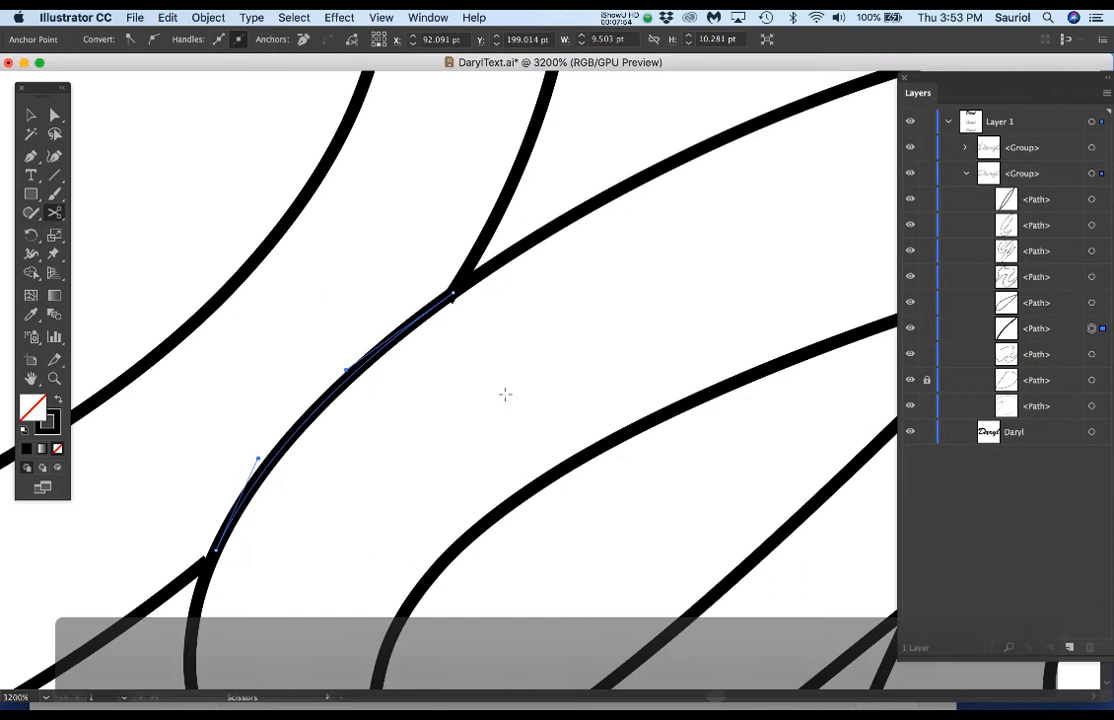
{"action": "key", "text": "Delete"}
{"action": "key", "text": "Delete"}
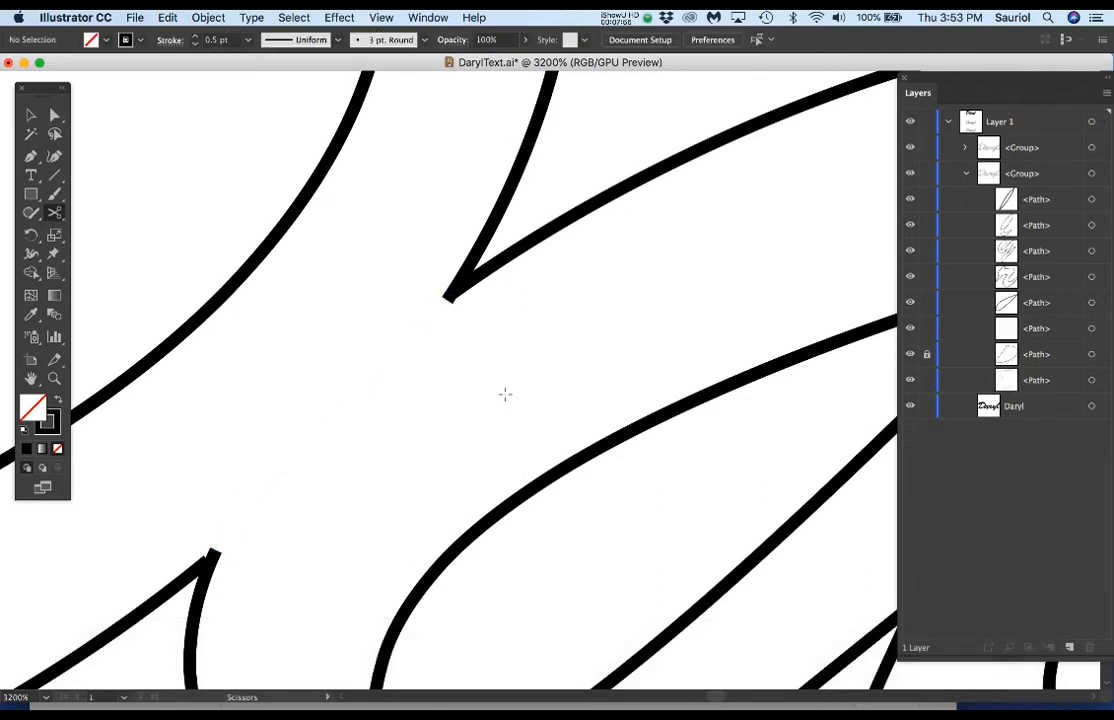
Select the two open endpoints at the lower crossing of the D and a, and open the Align options beside them.
{"action": "scroll", "coordinate": [300, 584], "scroll_direction": "up", "scroll_amount": 1}
{"action": "left_click_drag", "start_coordinate": [323, 491], "coordinate": [580, 388]}
{"action": "scroll", "coordinate": [517, 390], "scroll_direction": "up", "scroll_amount": 3}
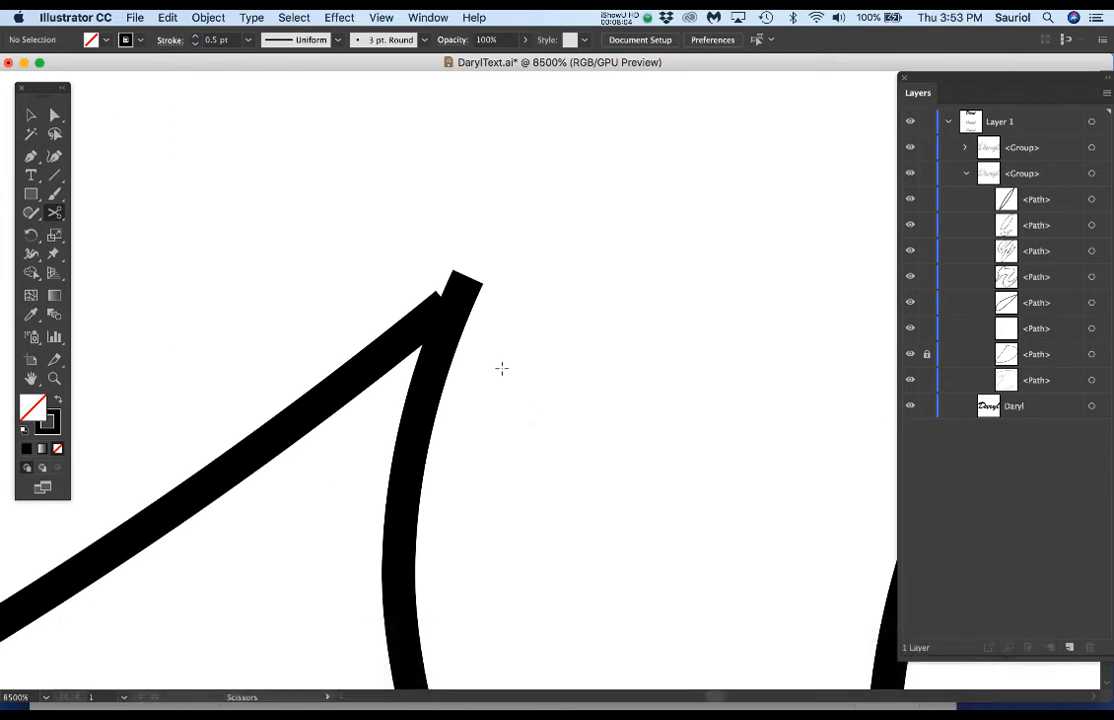
{"action": "key", "text": "a"}
{"action": "mouse_move", "coordinate": [372, 234]}
{"action": "left_mouse_down"}
{"action": "mouse_move", "coordinate": [423, 298]}
{"action": "mouse_move", "coordinate": [527, 388]}
{"action": "mouse_move", "coordinate": [530, 430]}
{"action": "left_mouse_up"}
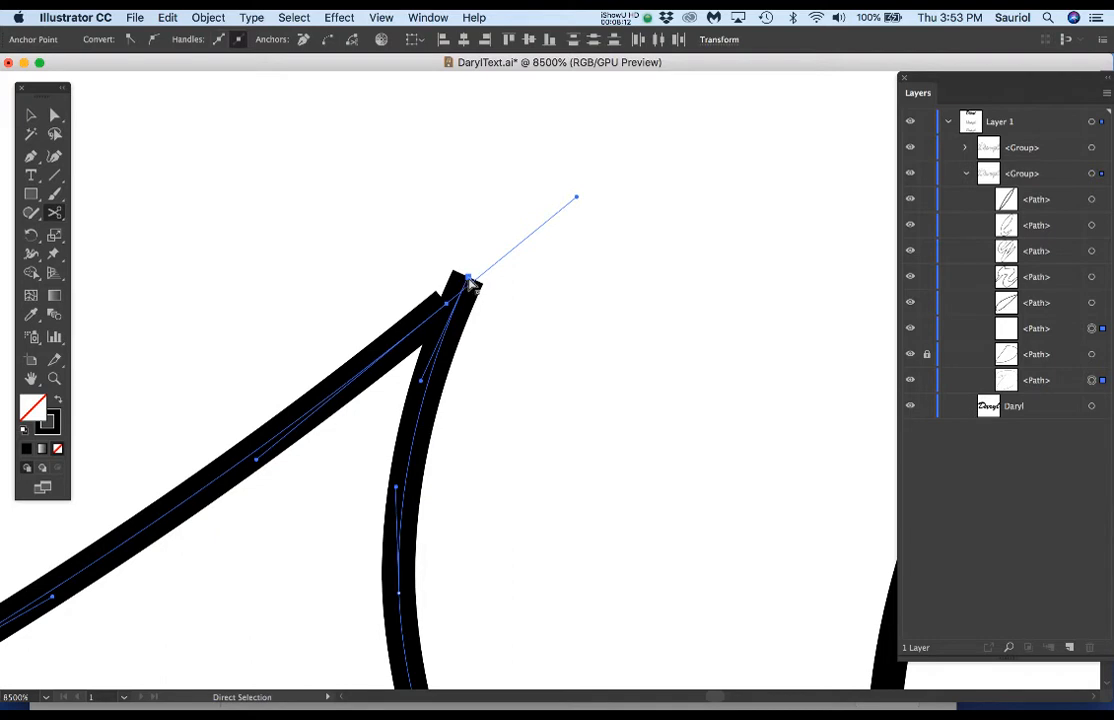
{"action": "left_click", "coordinate": [430, 17]}
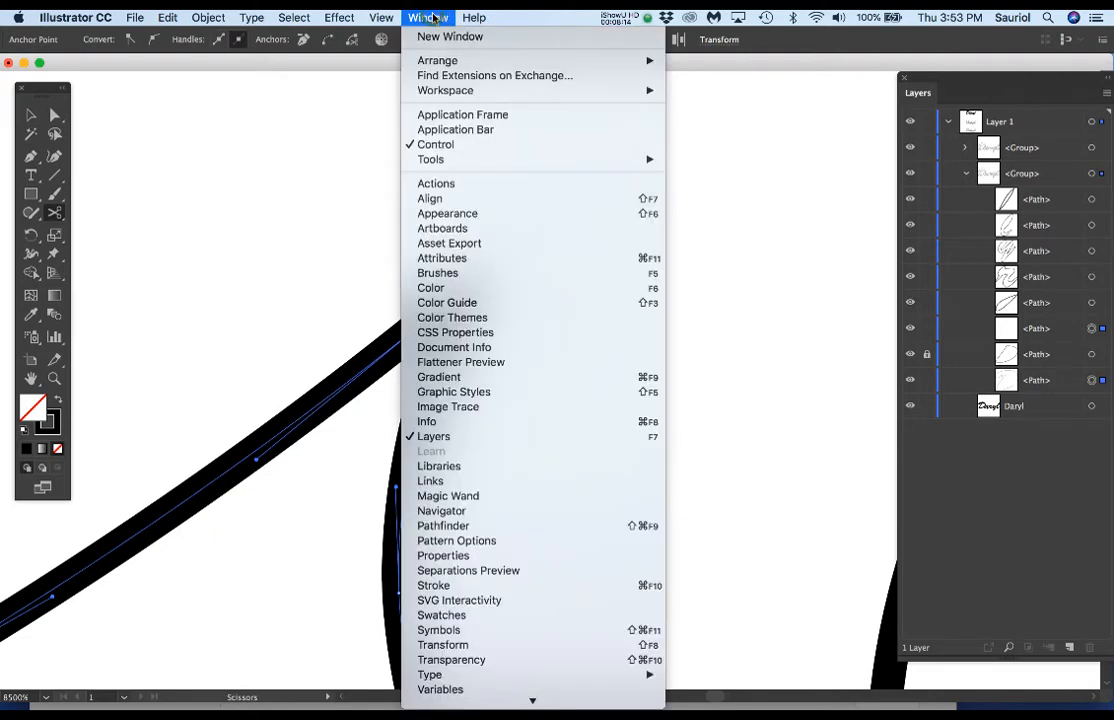
{"action": "left_click", "coordinate": [428, 199]}
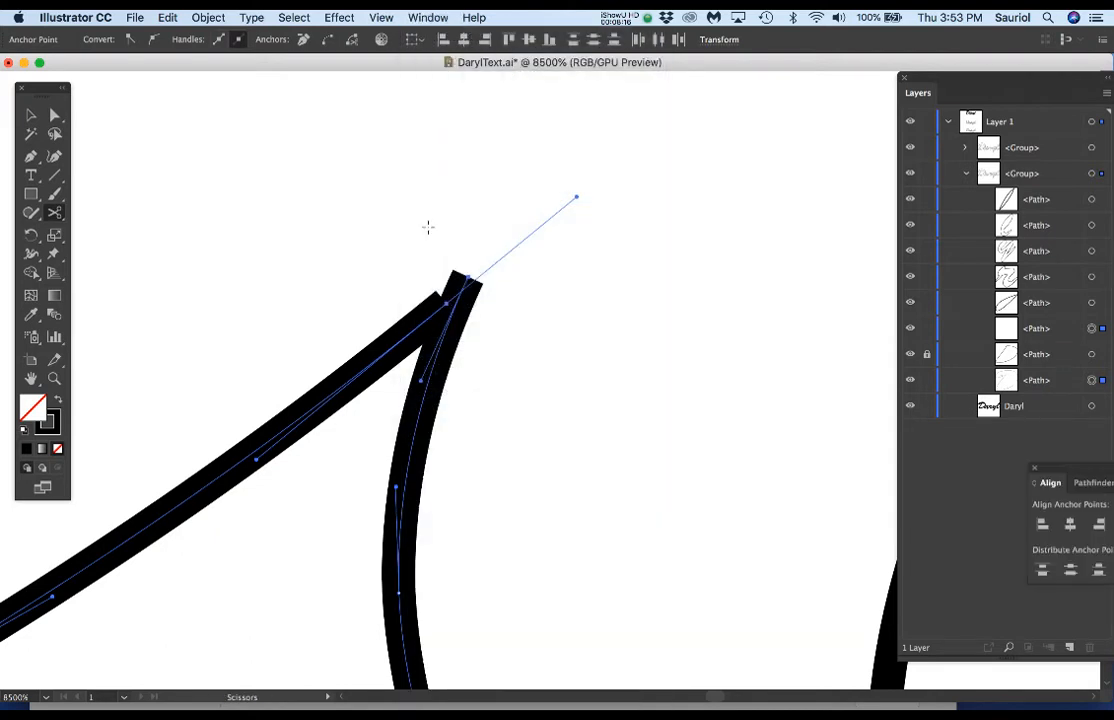
{"action": "left_click_drag", "start_coordinate": [1060, 478], "coordinate": [206, 97]}
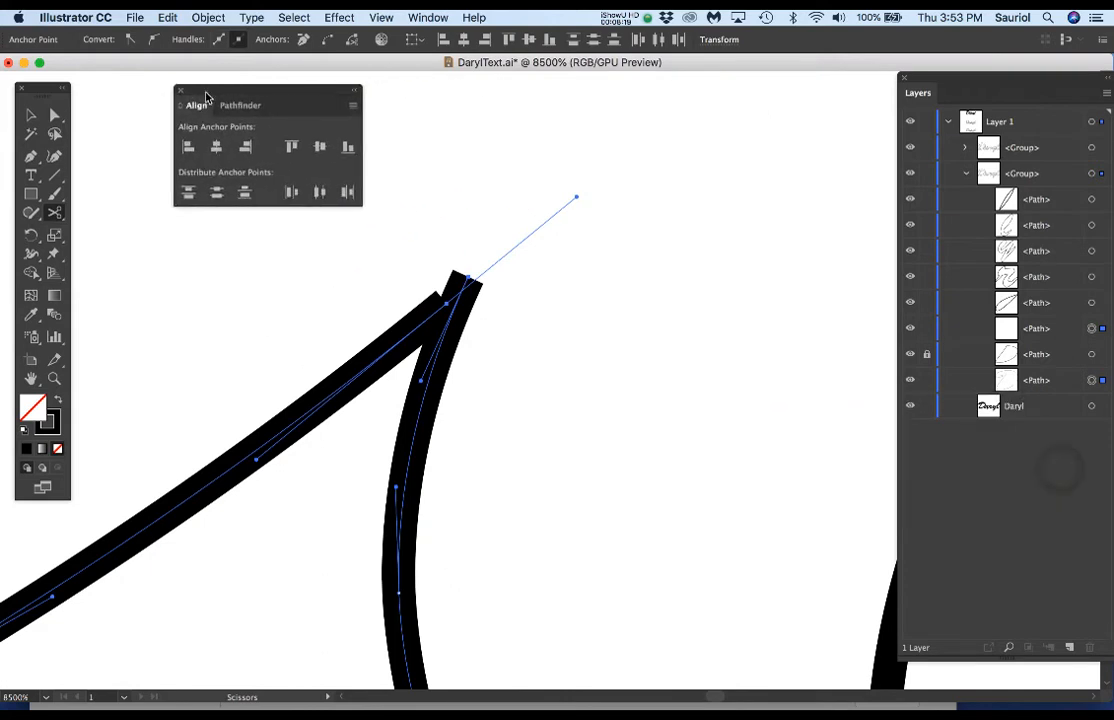
Try to align the two open endpoints by their vertical centres, undo the alignment and deselect the points.
{"action": "left_click", "coordinate": [320, 147]}
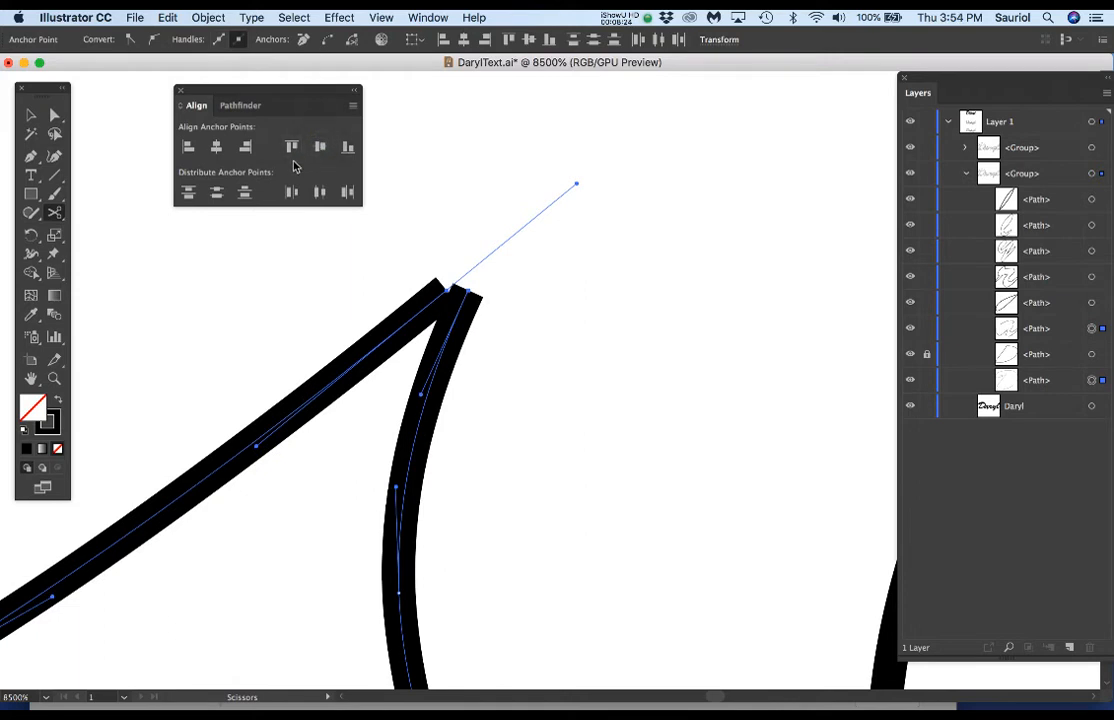
{"action": "left_click", "coordinate": [320, 192]}
{"action": "key", "text": "super+z"}
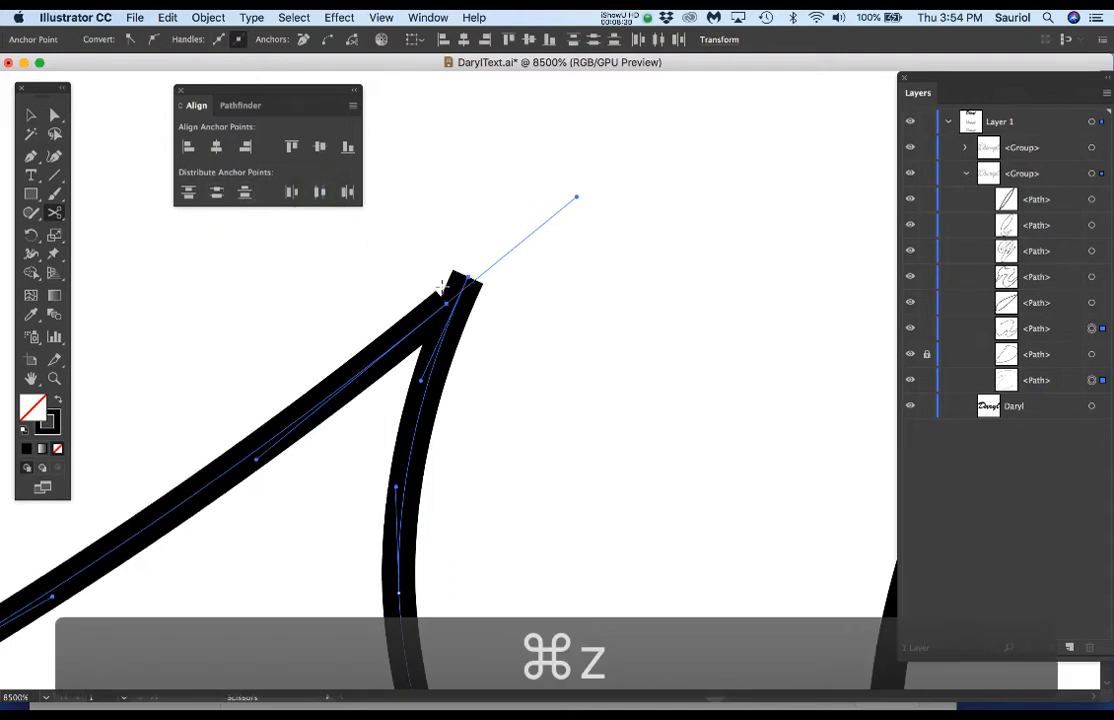
{"action": "left_click", "coordinate": [528, 325]}
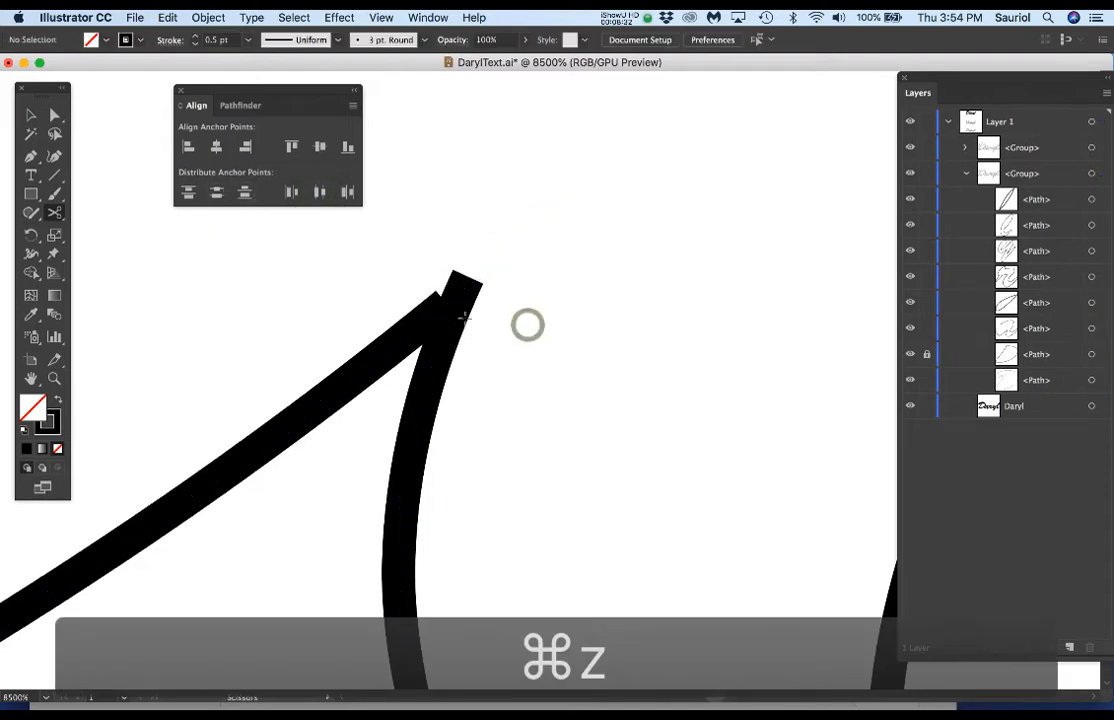
Retract the D endpoint's outgoing handle with the Pen tool and connect it to the a's open endpoint at the lower crossing.
{"action": "left_click_drag", "start_coordinate": [271, 93], "coordinate": [232, 93]}
{"action": "scroll", "coordinate": [415, 287], "scroll_direction": "up", "scroll_amount": 2}
{"action": "scroll", "coordinate": [460, 313], "scroll_direction": "down", "scroll_amount": 1}
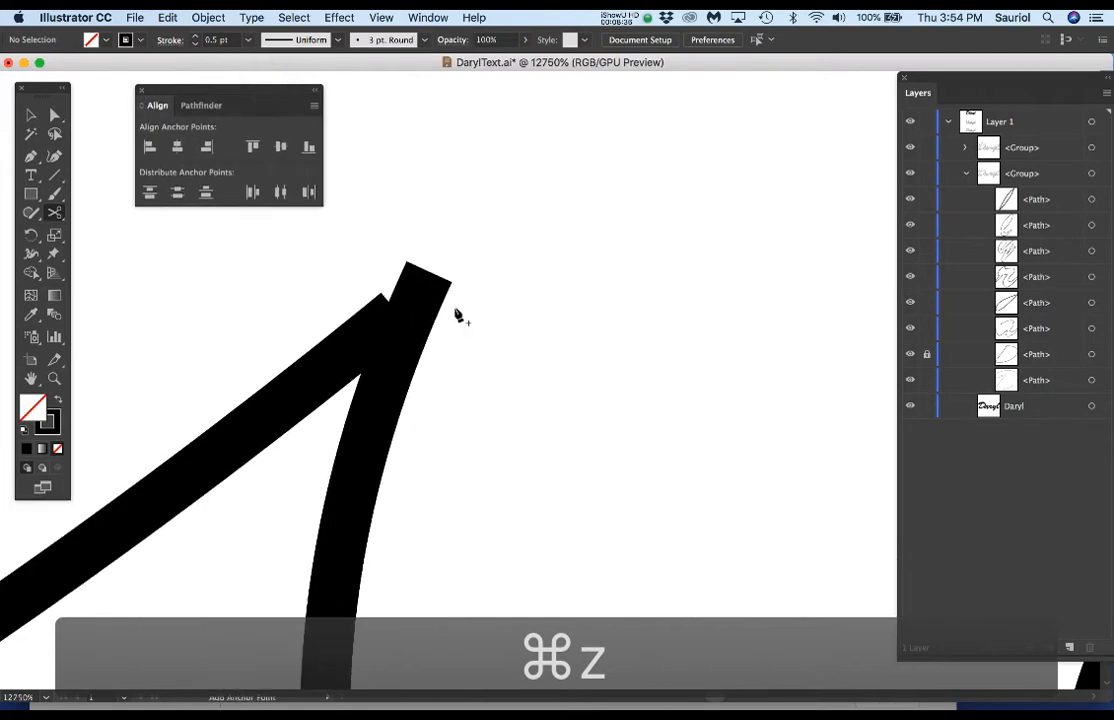
{"action": "left_click", "coordinate": [397, 313], "text": "super"}
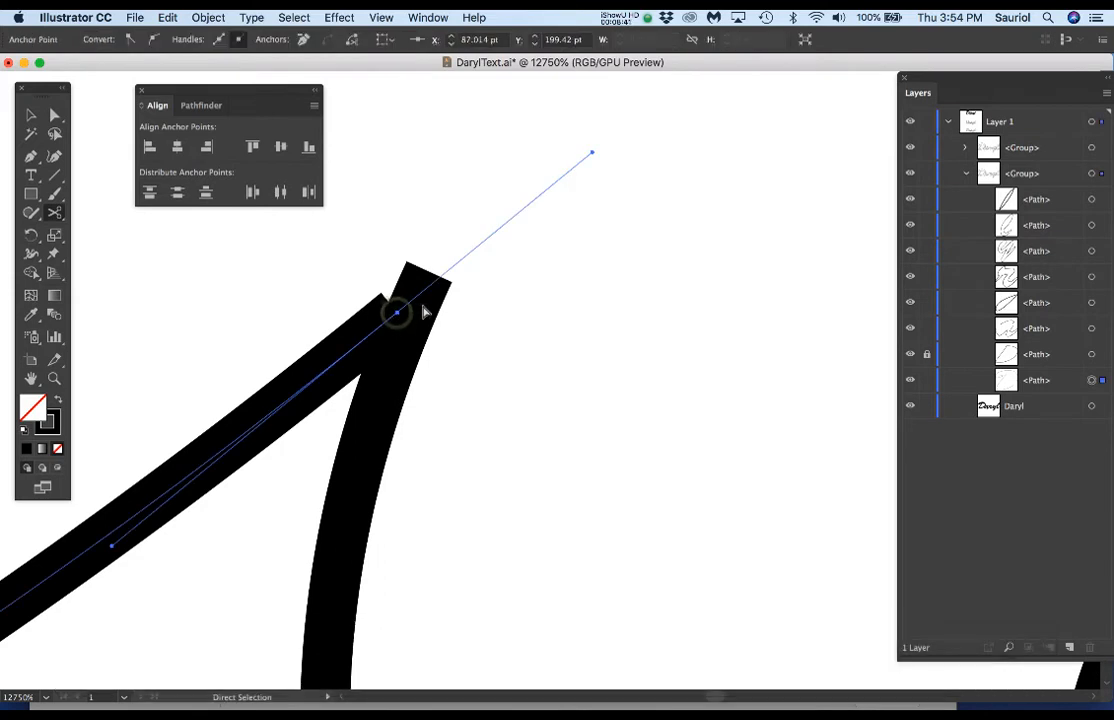
{"action": "key", "text": "p"}
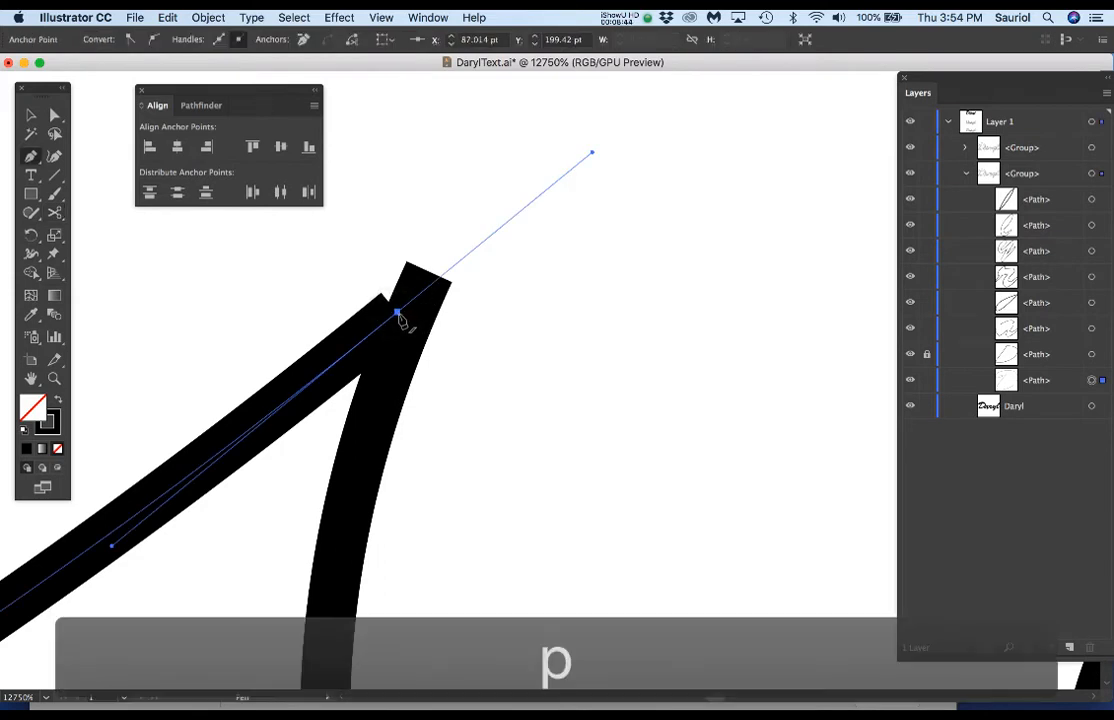
{"action": "left_click", "coordinate": [398, 315]}
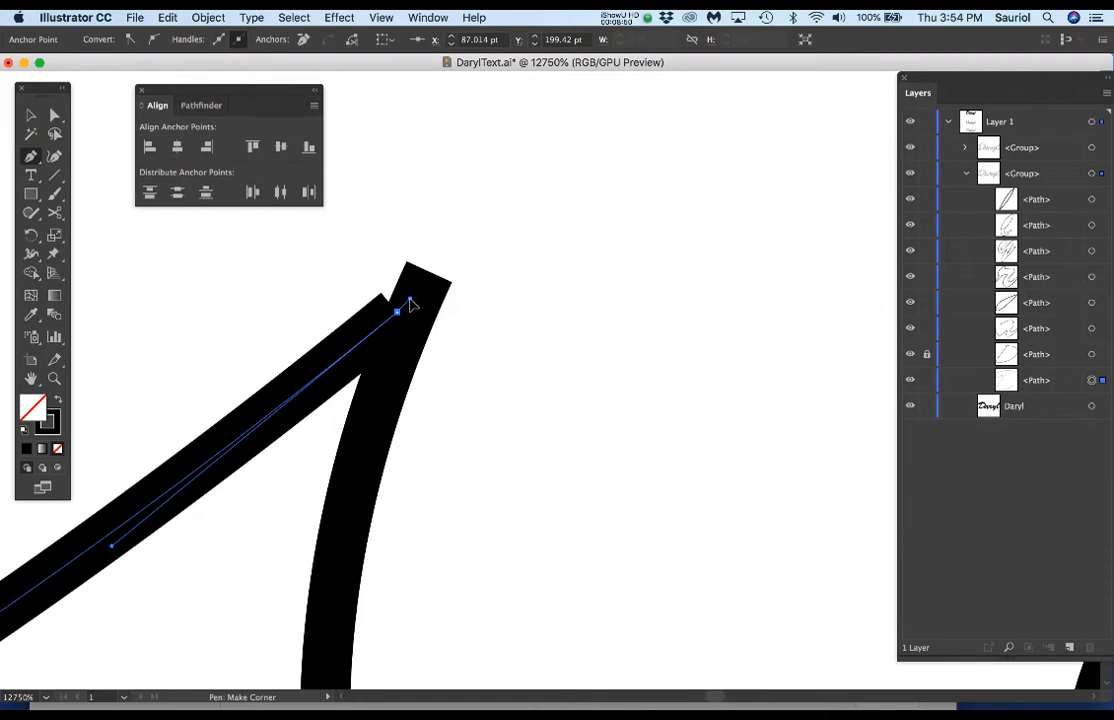
{"action": "left_click", "coordinate": [405, 306]}
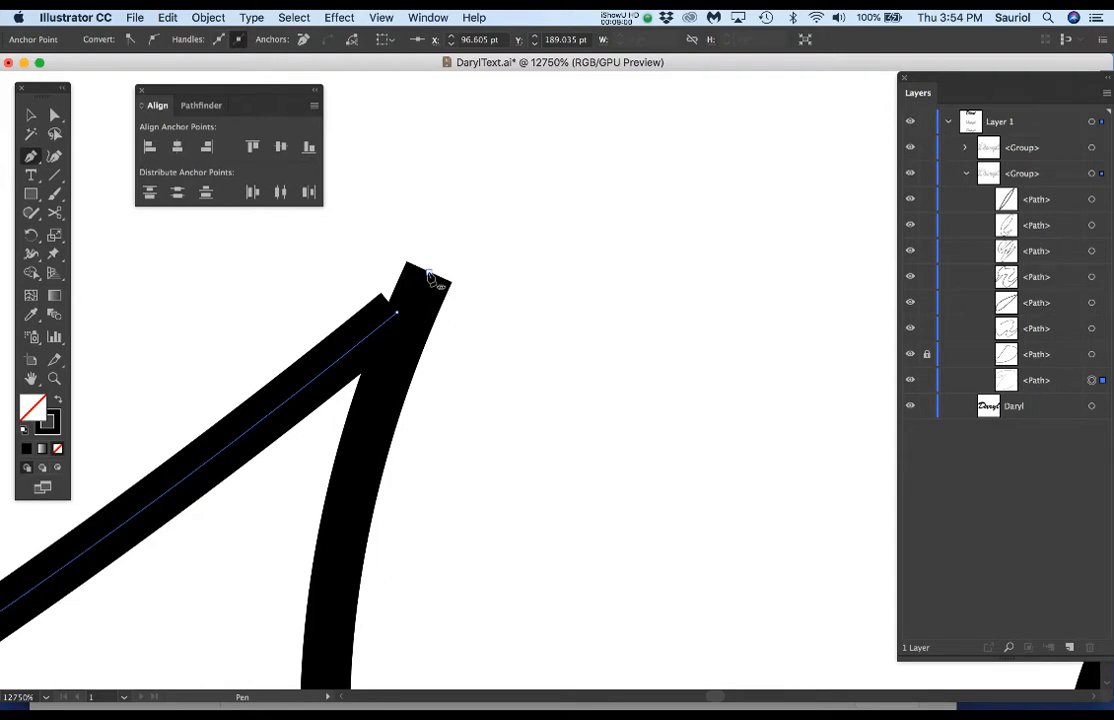
{"action": "left_click", "coordinate": [428, 275]}
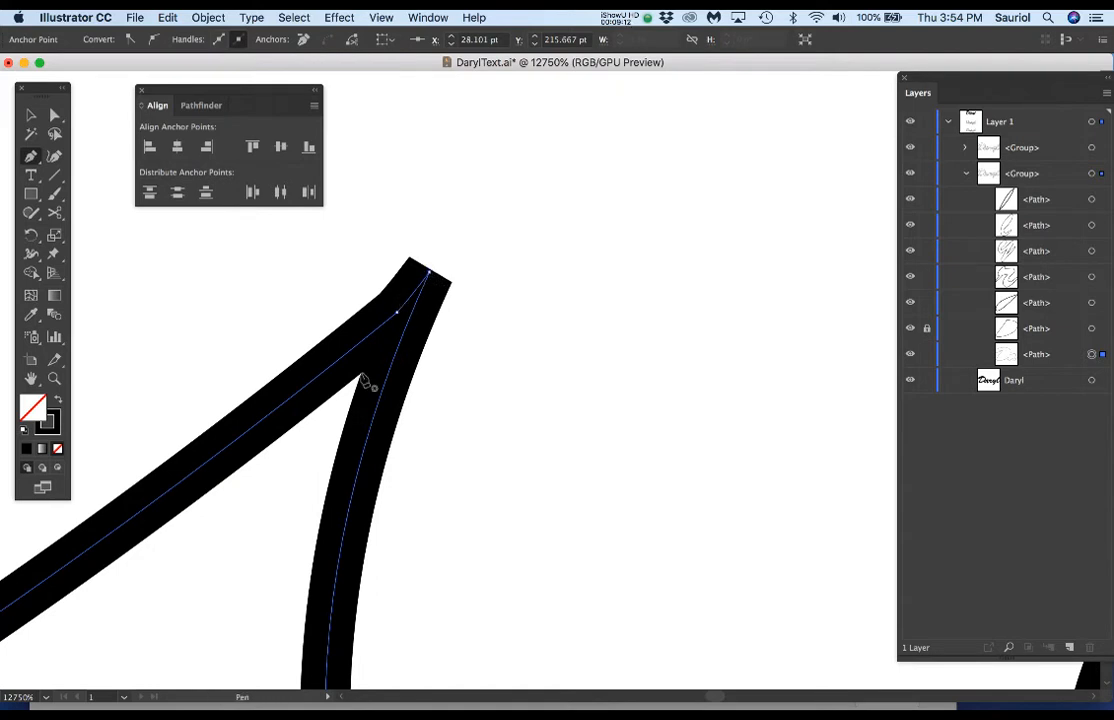
Delete the extra anchor point beside the joined tip at the lower crossing.
{"action": "scroll", "coordinate": [365, 382], "scroll_direction": "down", "scroll_amount": 4}
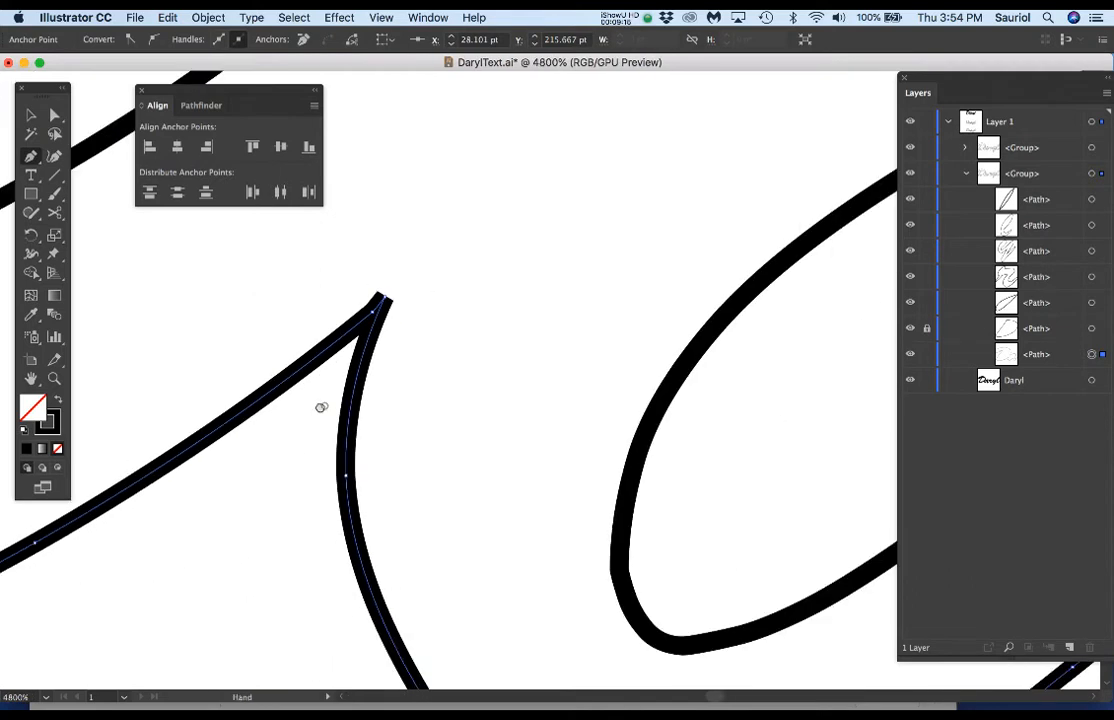
{"action": "left_click_drag", "start_coordinate": [319, 405], "coordinate": [449, 391]}
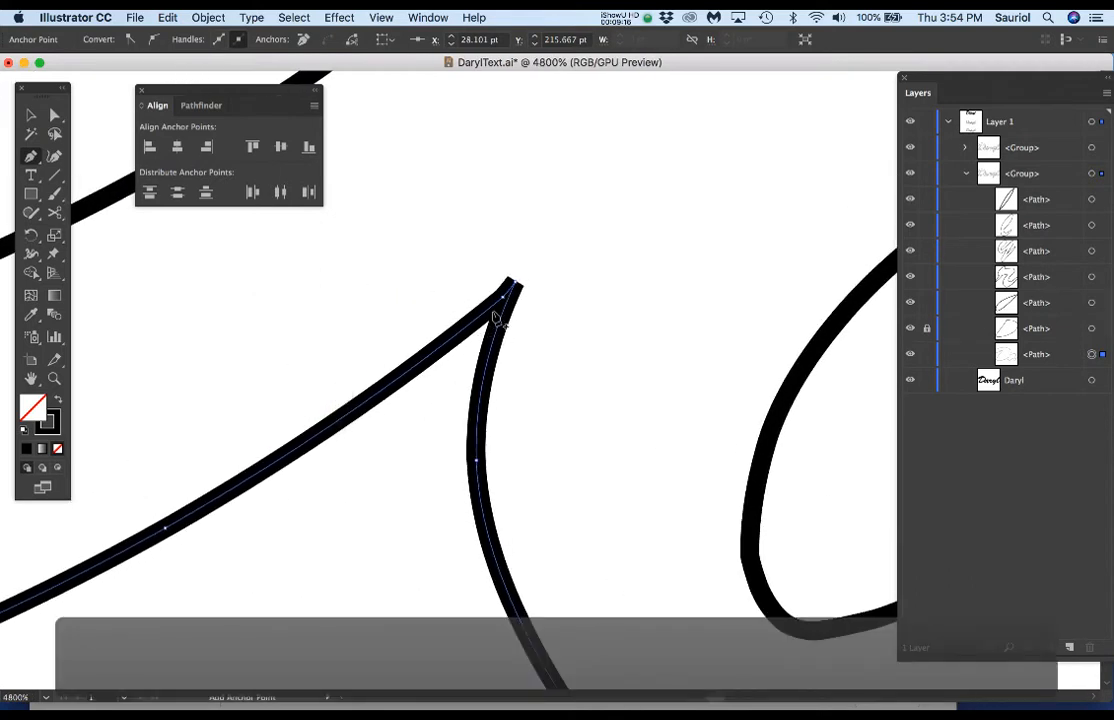
{"action": "scroll", "coordinate": [516, 296], "scroll_direction": "up", "scroll_amount": 1}
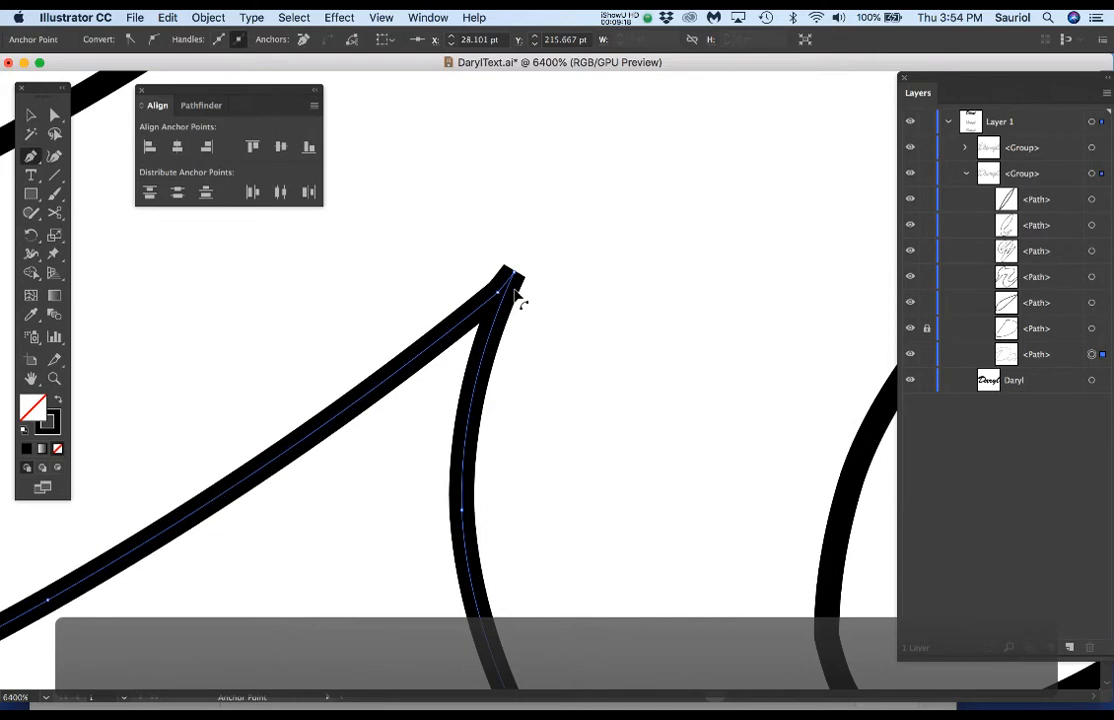
{"action": "left_click_drag", "start_coordinate": [520, 340], "coordinate": [630, 274]}
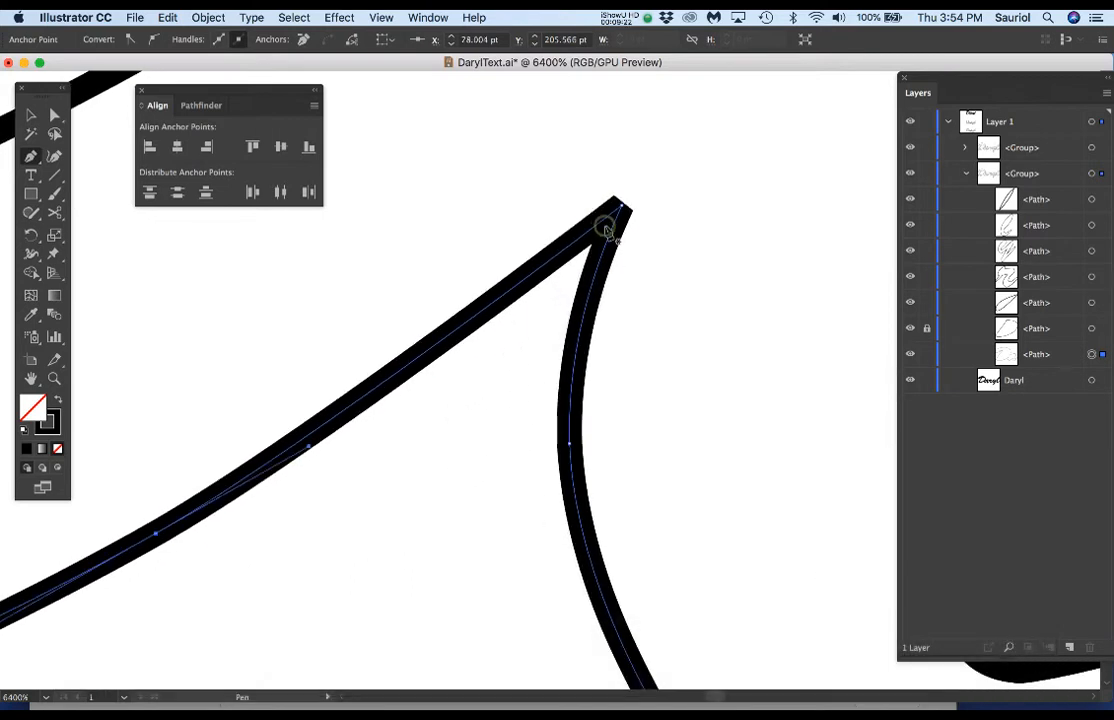
{"action": "left_click", "coordinate": [605, 230]}
Pull direction handles out of the joined tip's anchor point and redirect the D-side handle back along its stroke, keeping a sharp corner.
{"action": "key", "text": "alt"}
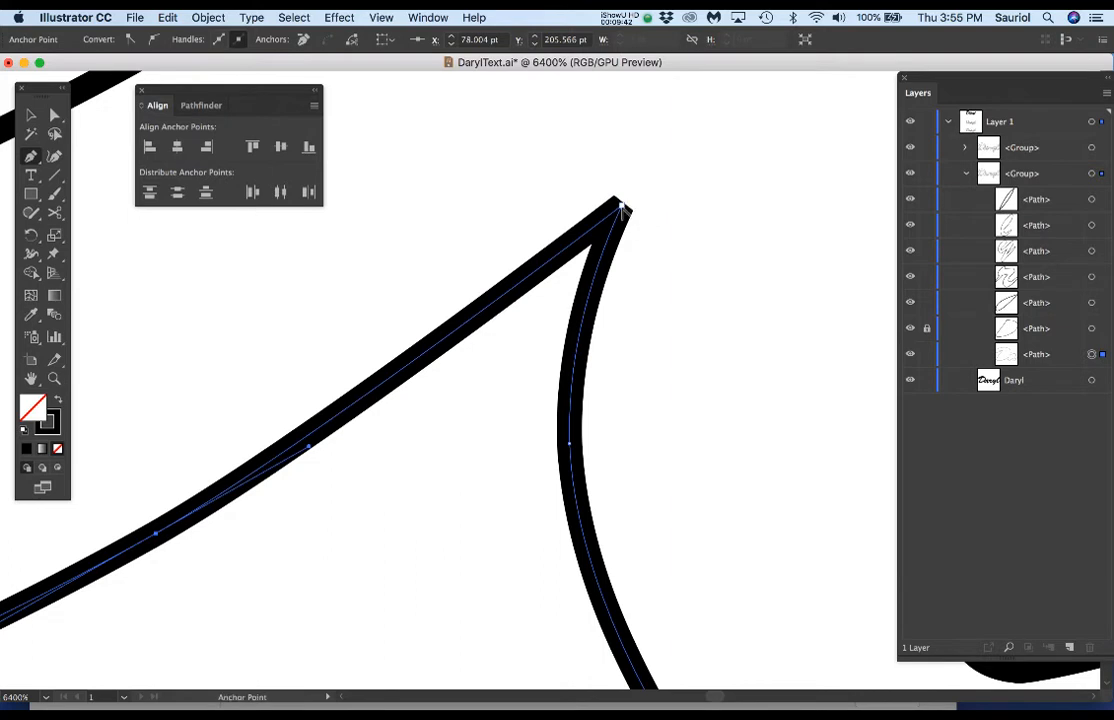
{"action": "scroll", "coordinate": [622, 208], "scroll_direction": "up", "scroll_amount": 2}
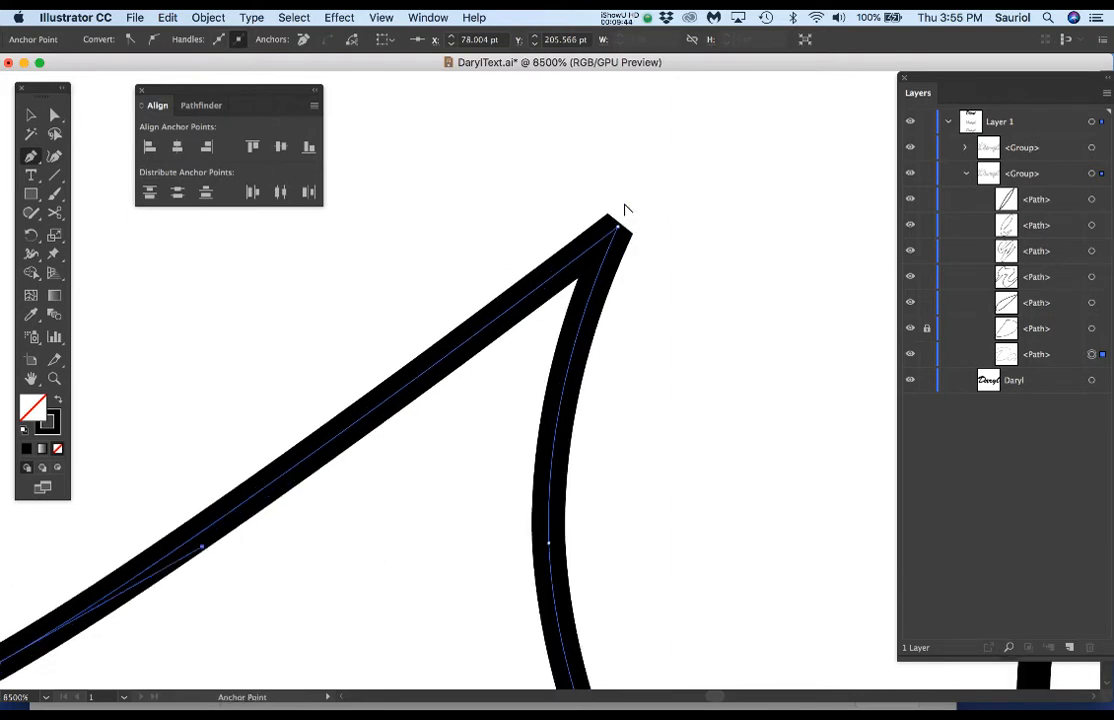
{"action": "left_click_drag", "start_coordinate": [618, 230], "coordinate": [659, 159]}
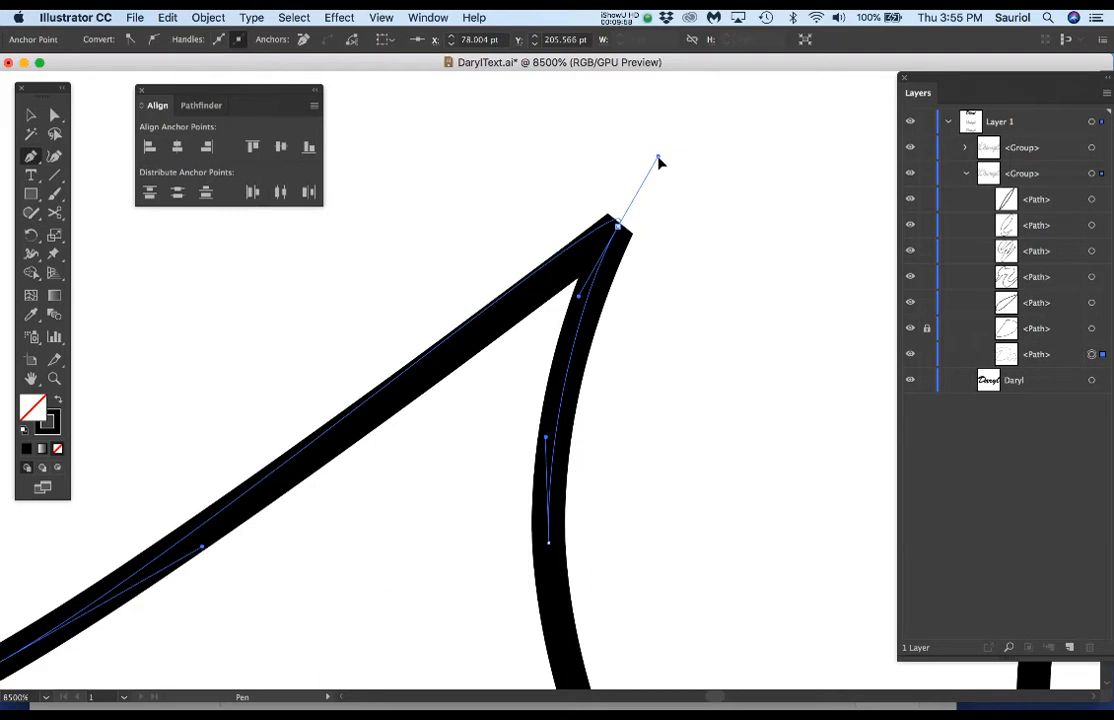
{"action": "left_click_drag", "start_coordinate": [659, 161], "coordinate": [659, 160]}
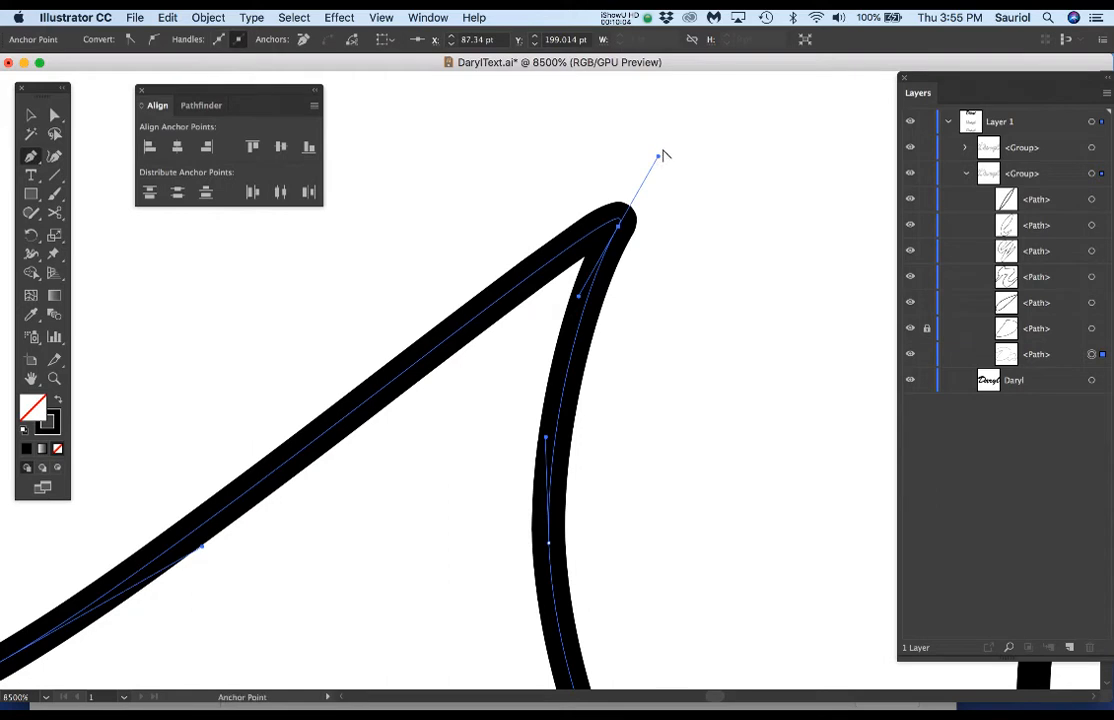
{"action": "mouse_move", "coordinate": [659, 161]}
{"action": "left_mouse_down"}
{"action": "mouse_move", "coordinate": [627, 159]}
{"action": "mouse_move", "coordinate": [532, 224]}
{"action": "mouse_move", "coordinate": [535, 270]}
{"action": "mouse_move", "coordinate": [505, 311]}
{"action": "mouse_move", "coordinate": [510, 300]}
{"action": "left_mouse_up"}
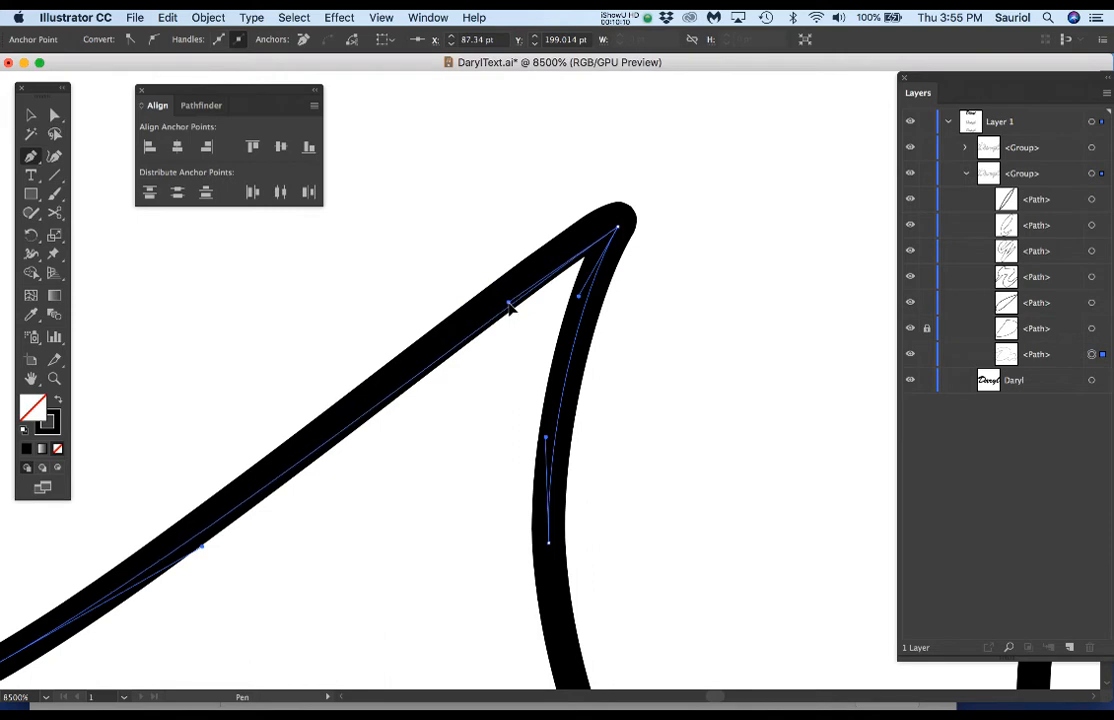
{"action": "left_click_drag", "start_coordinate": [507, 312], "coordinate": [441, 369]}
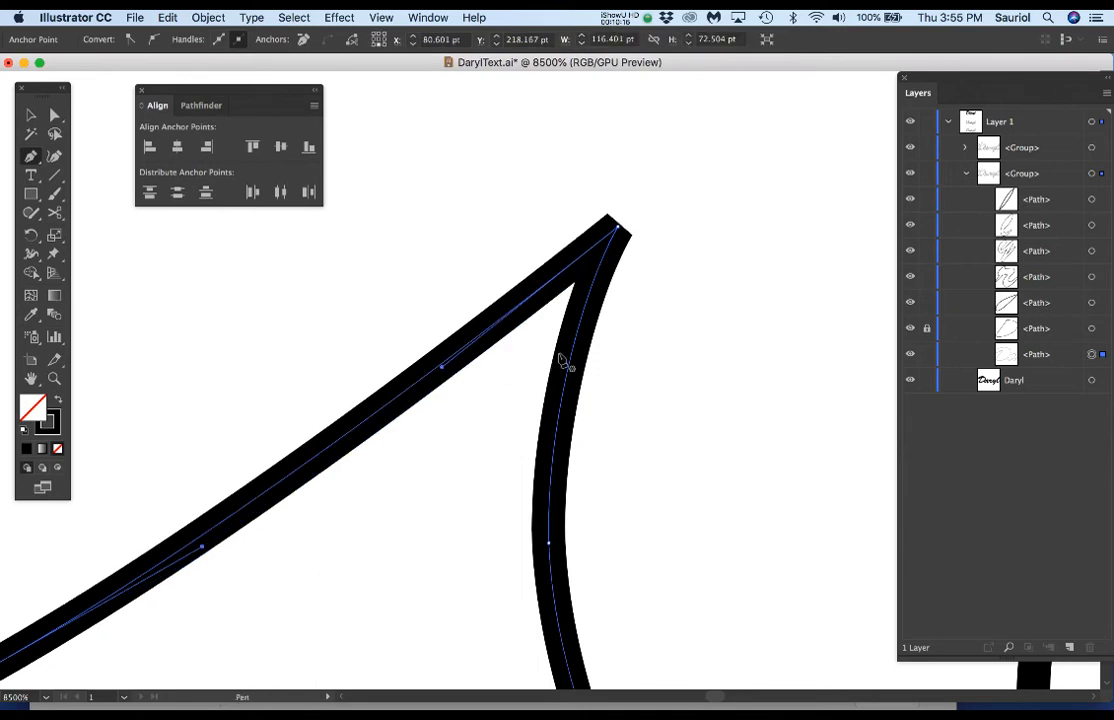
Move the a's open endpoint away from the D's endpoint at the upper crossing, following the a's stroke to open a gap.
{"action": "scroll", "coordinate": [567, 362], "scroll_direction": "down", "scroll_amount": 5}
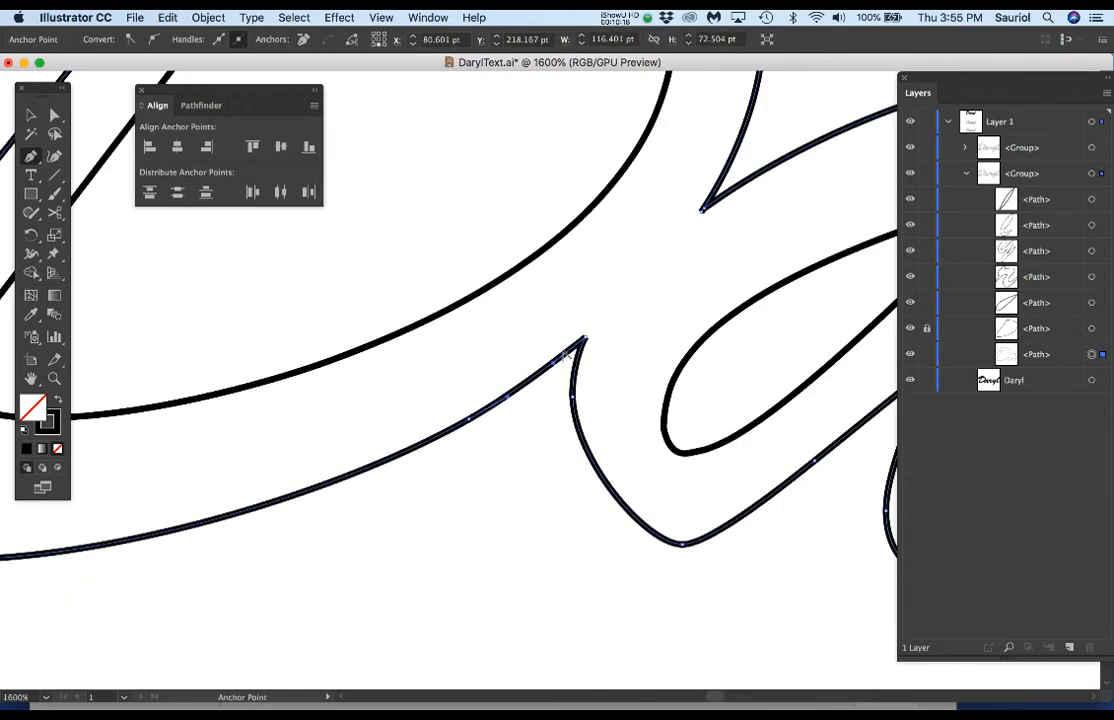
{"action": "left_click_drag", "start_coordinate": [680, 272], "coordinate": [520, 388]}
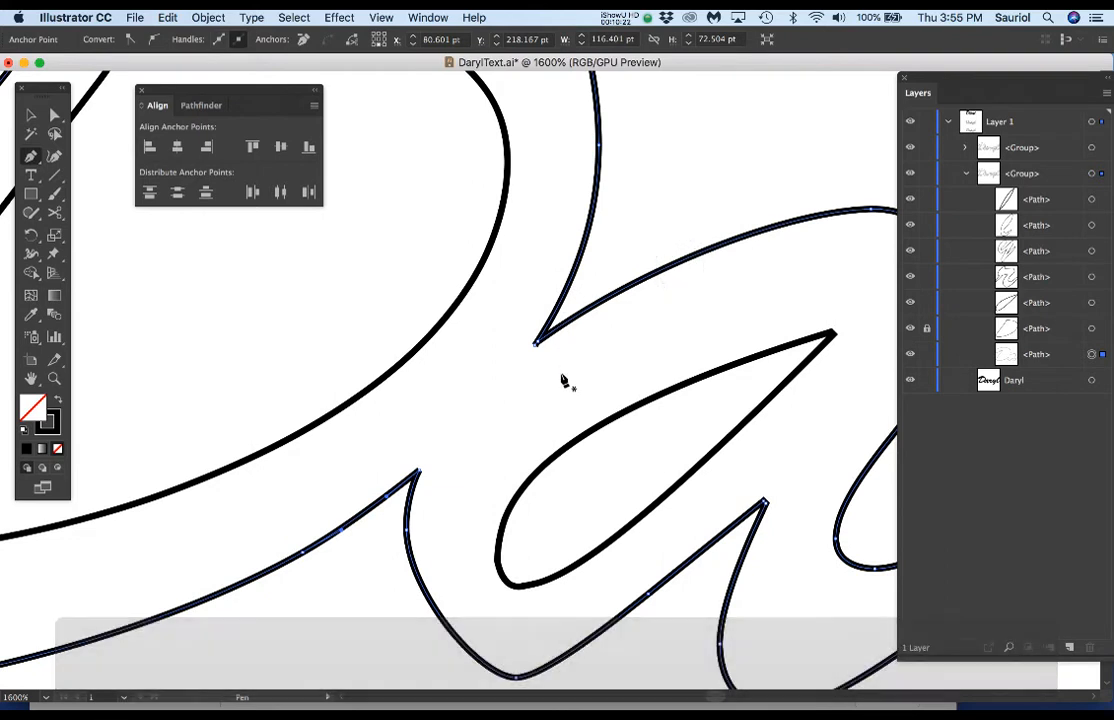
{"action": "scroll", "coordinate": [578, 375], "scroll_direction": "up", "scroll_amount": 4}
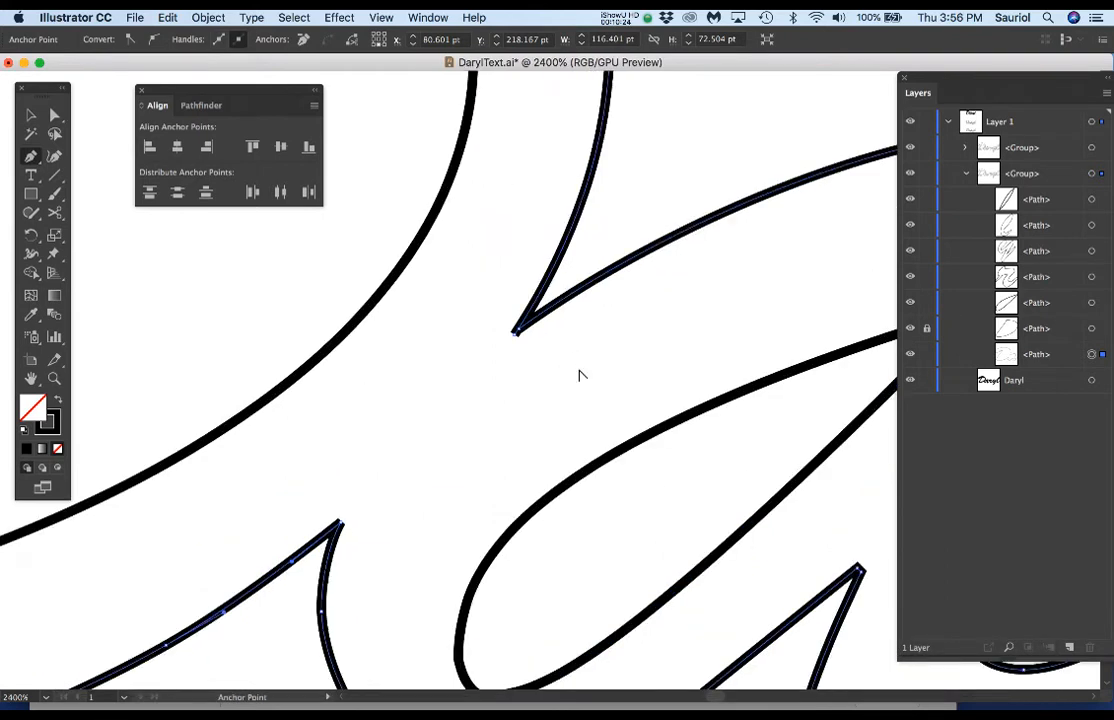
{"action": "left_click_drag", "start_coordinate": [391, 291], "coordinate": [390, 339]}
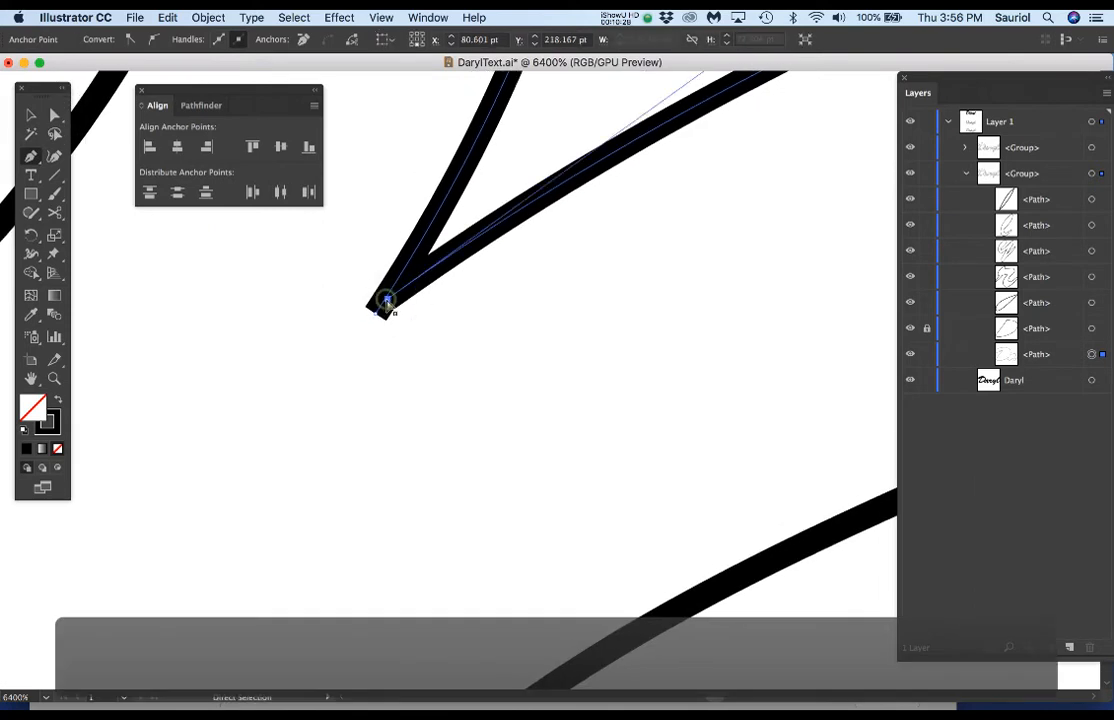
{"action": "left_click_drag", "start_coordinate": [387, 304], "coordinate": [449, 260]}
{"action": "left_click_drag", "start_coordinate": [513, 318], "coordinate": [465, 416]}
{"action": "key", "text": "p"}
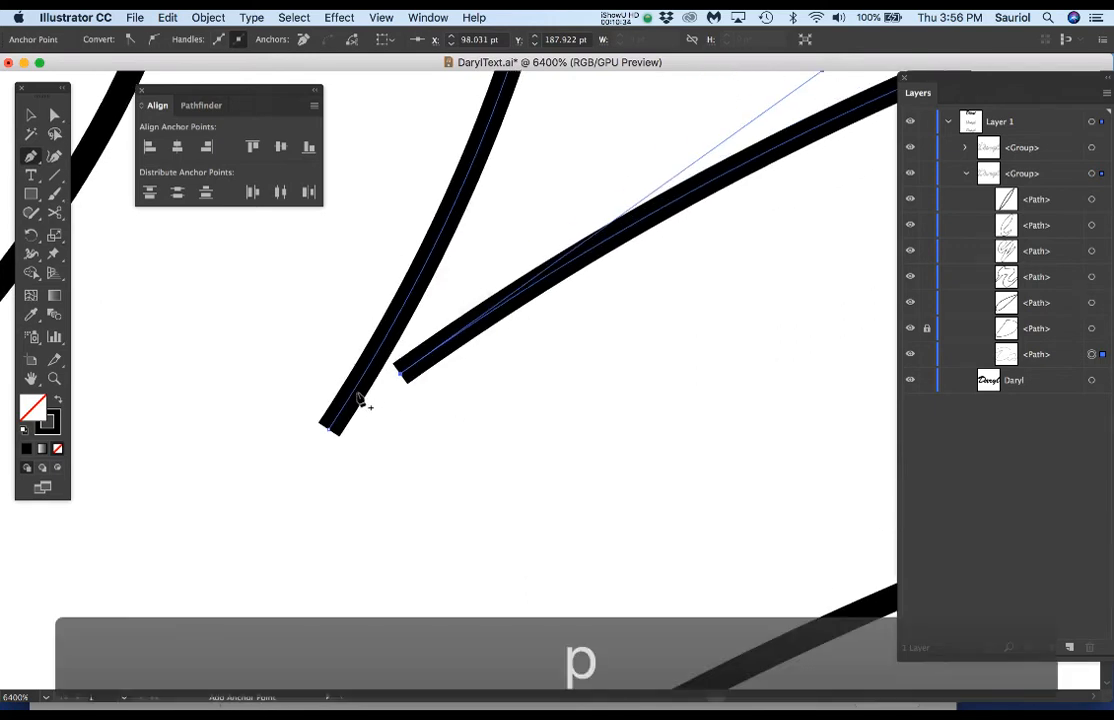
Pull a short handle from the a's open endpoint with the Pen tool and join it to the D's endpoint, retracting the D's outgoing handle.
{"action": "scroll", "coordinate": [361, 398], "scroll_direction": "up", "scroll_amount": 3}
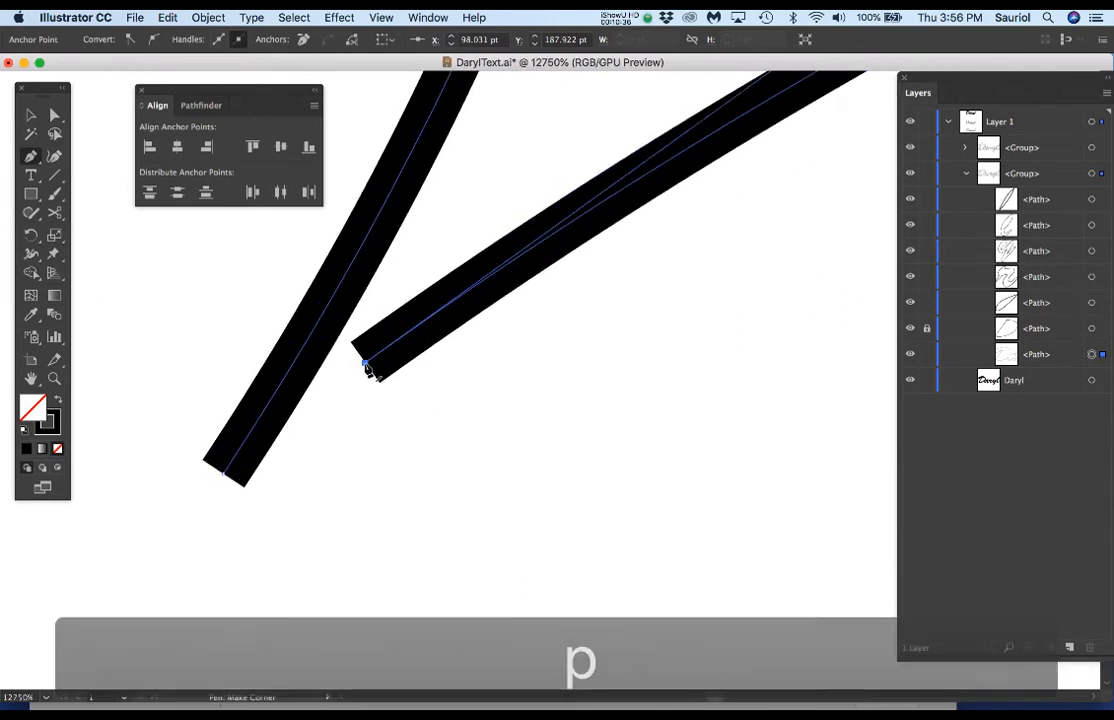
{"action": "left_click_drag", "start_coordinate": [365, 366], "coordinate": [337, 391]}
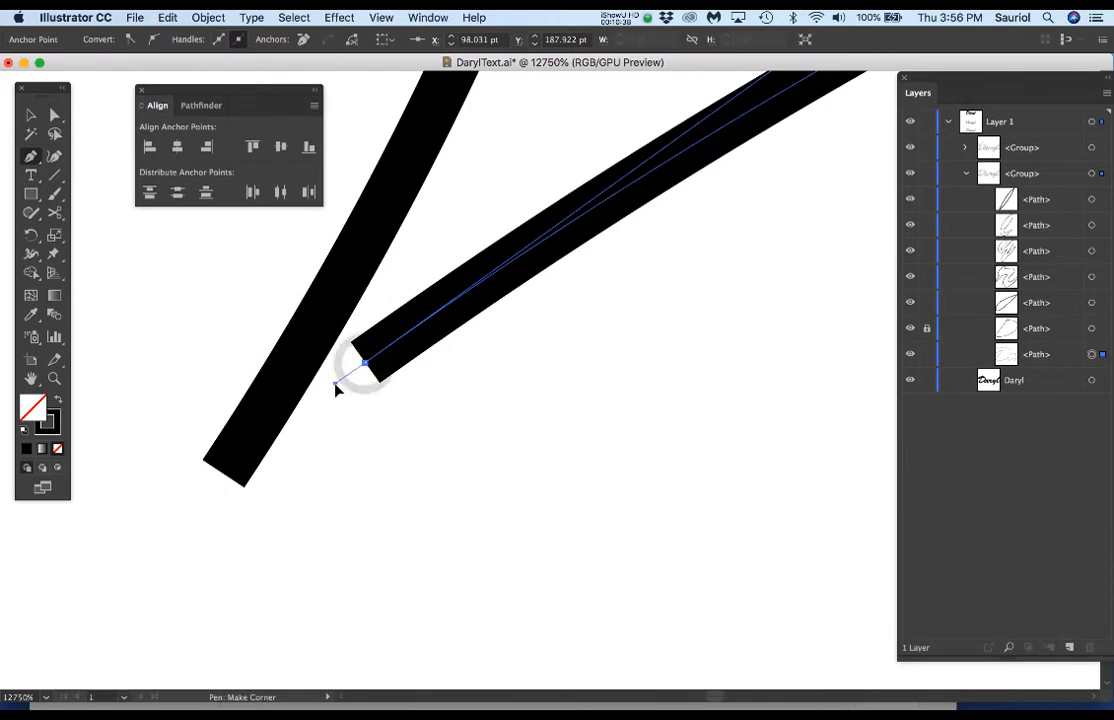
{"action": "left_click", "coordinate": [228, 475], "text": "alt"}
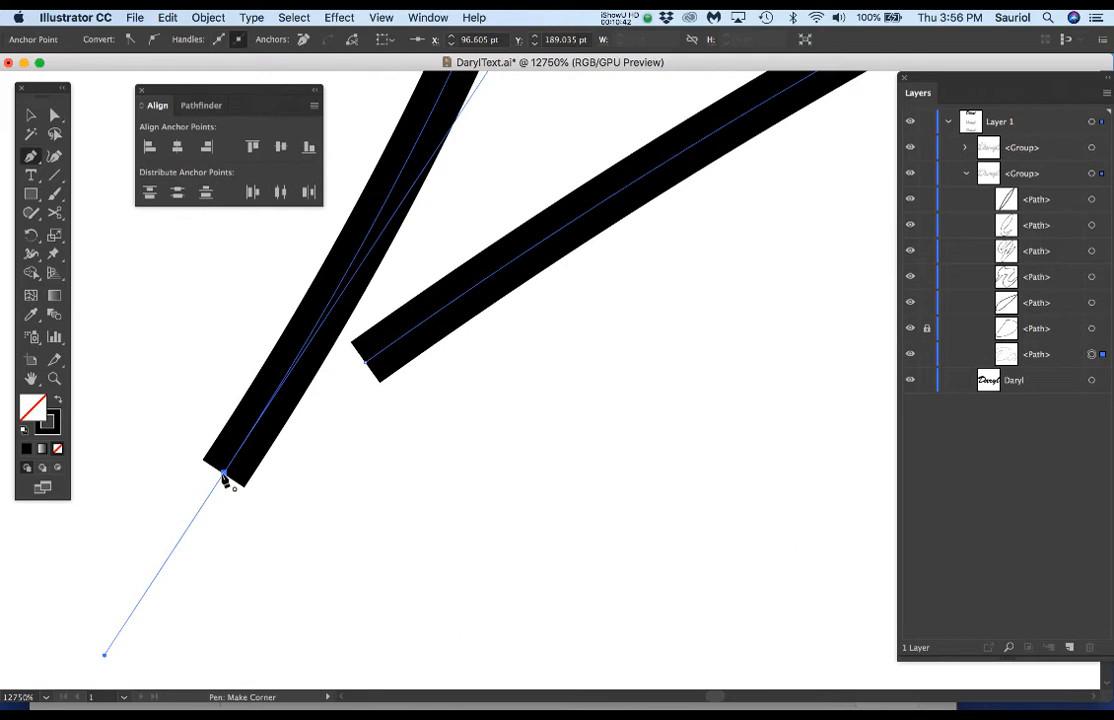
{"action": "left_click", "coordinate": [225, 478]}
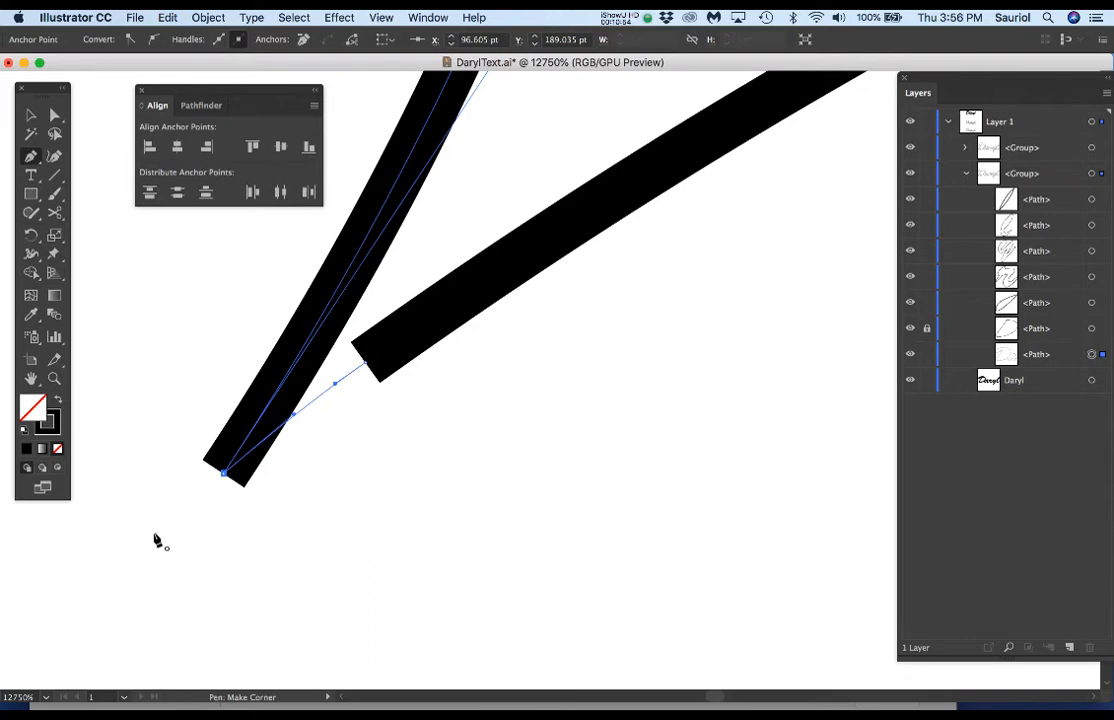
{"action": "left_click_drag", "start_coordinate": [154, 534], "coordinate": [154, 535]}
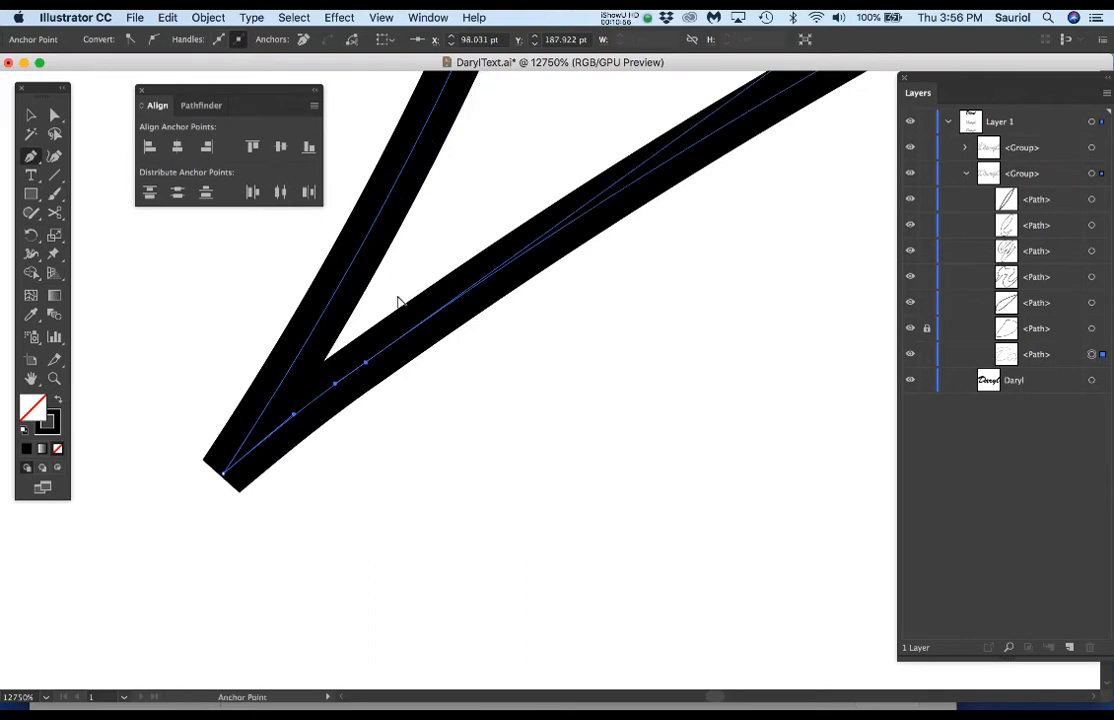
Delete the extra anchor point beside the upper crossing's tip and extend the tip's handle along the a's stroke to reshape its curve.
{"action": "key", "text": "super+minus"}
{"action": "key", "text": "super+minus"}
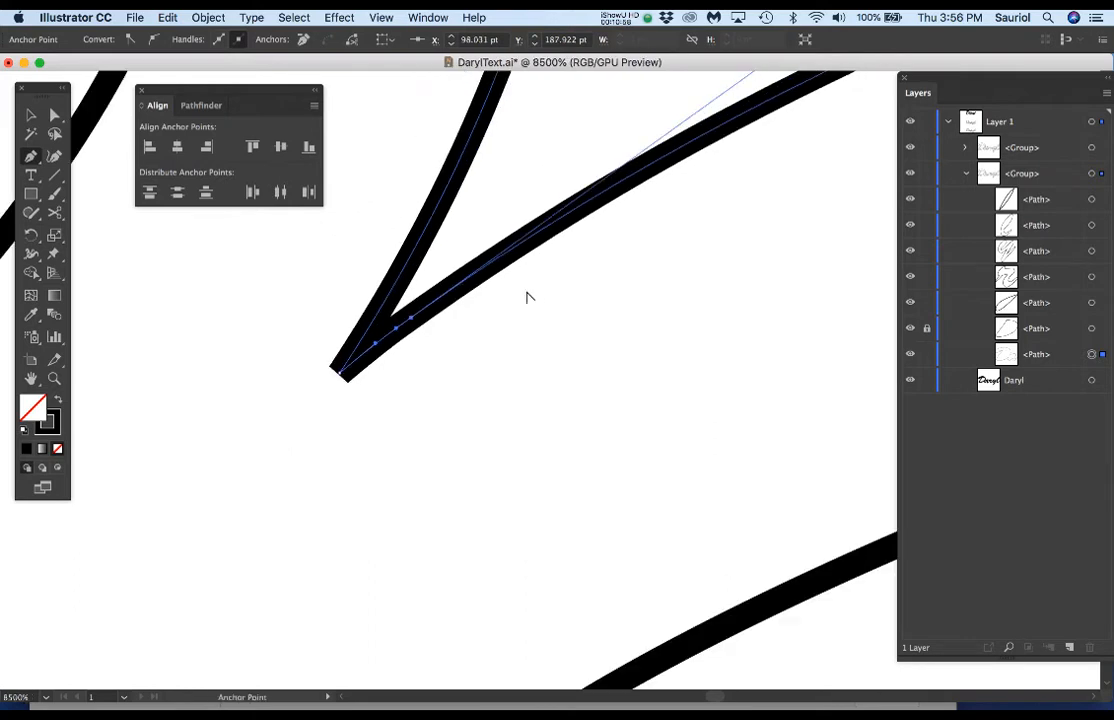
{"action": "left_click_drag", "start_coordinate": [527, 298], "coordinate": [336, 442]}
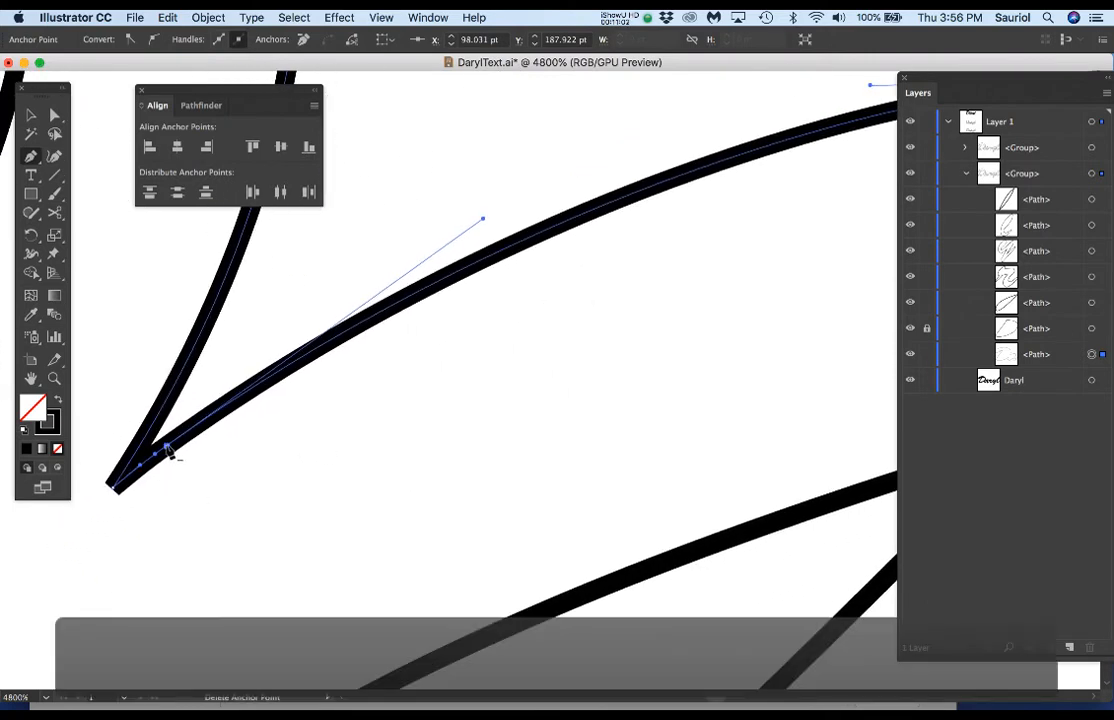
{"action": "scroll", "coordinate": [178, 452], "scroll_direction": "down", "scroll_amount": 3}
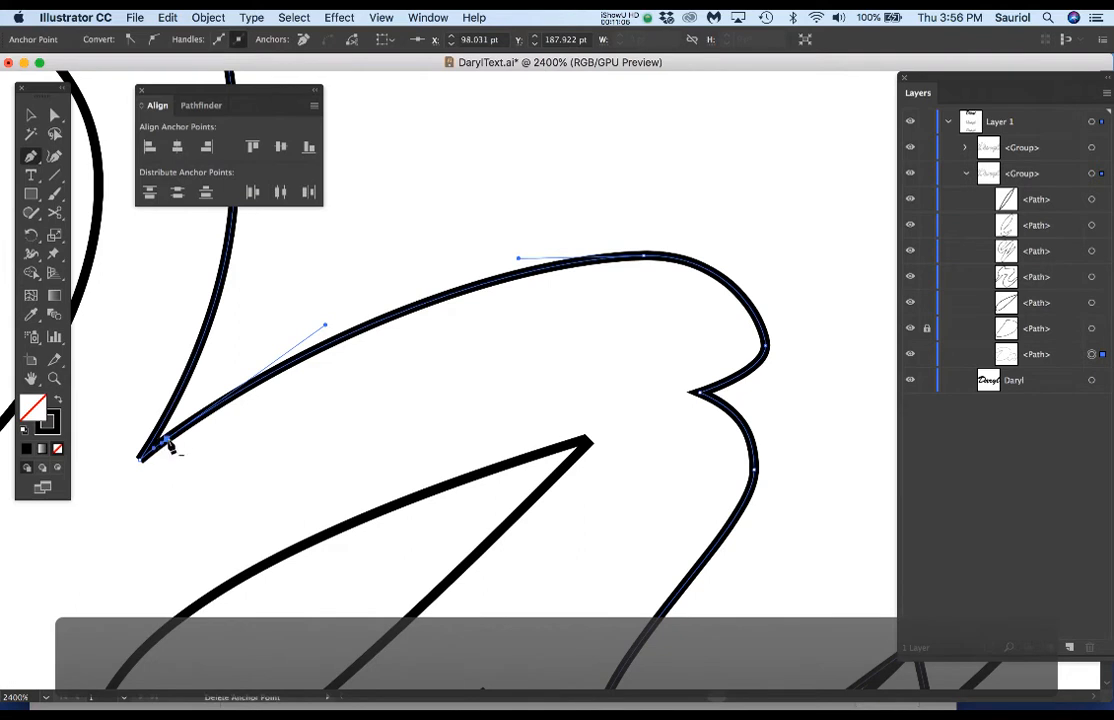
{"action": "scroll", "coordinate": [170, 445], "scroll_direction": "up", "scroll_amount": 3}
{"action": "left_click_drag", "start_coordinate": [334, 437], "coordinate": [332, 483]}
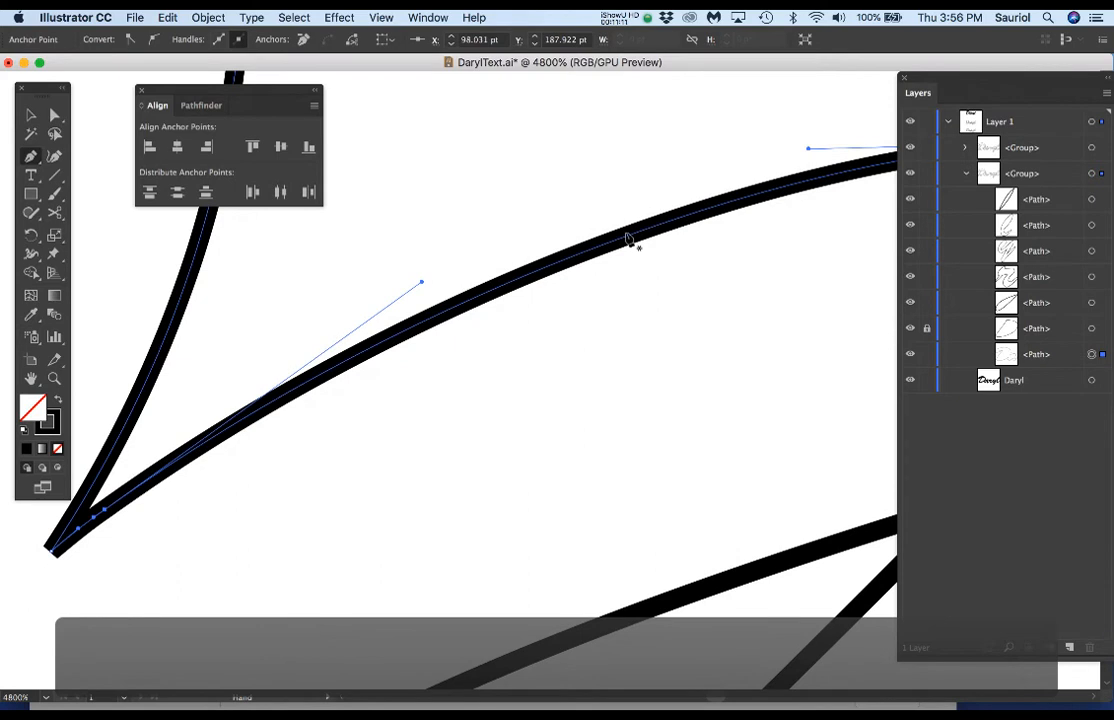
{"action": "left_click_drag", "start_coordinate": [940, 82], "coordinate": [938, 395]}
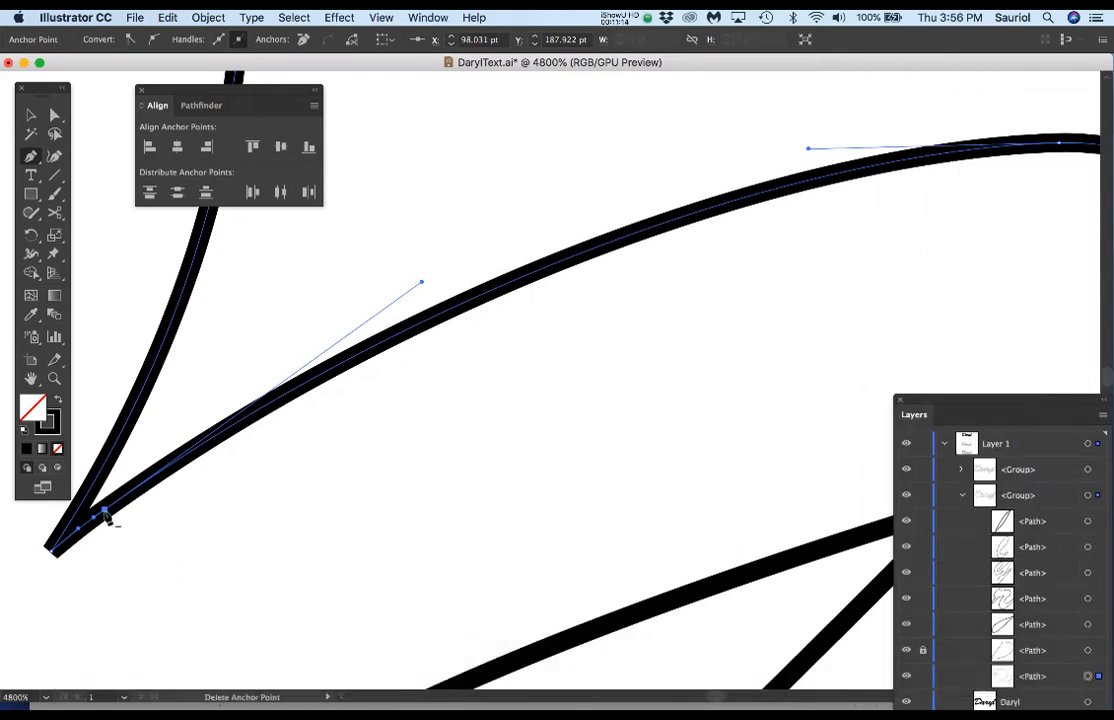
{"action": "left_click", "coordinate": [105, 514]}
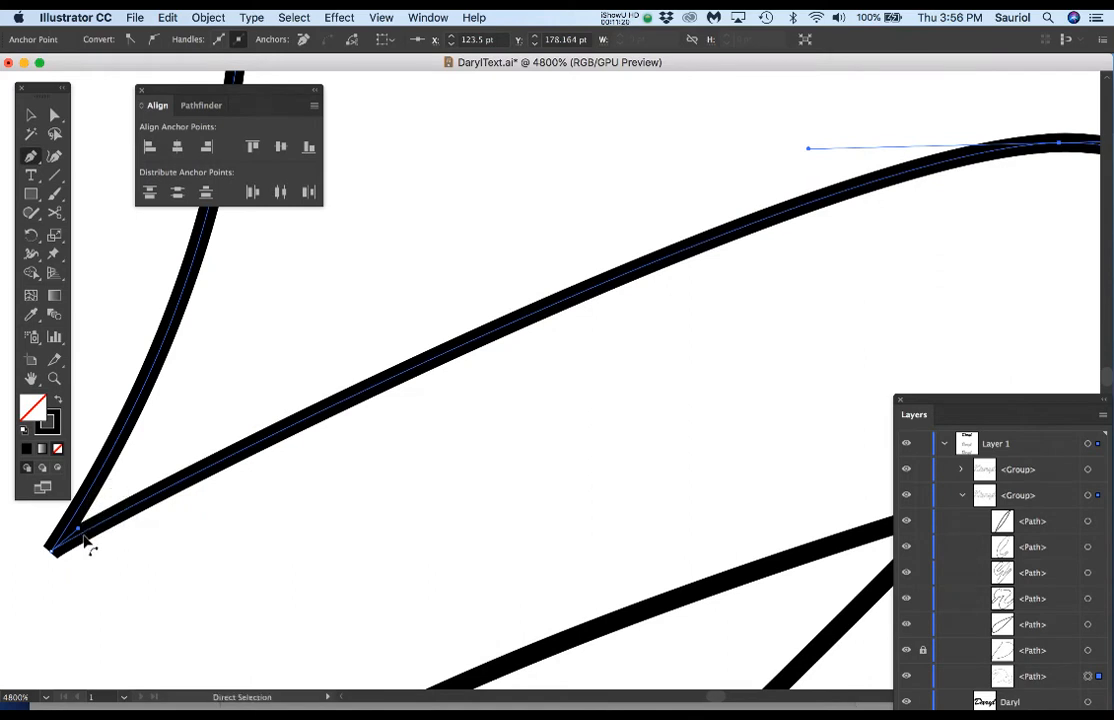
{"action": "mouse_move", "coordinate": [80, 535]}
{"action": "left_mouse_down"}
{"action": "mouse_move", "coordinate": [348, 316]}
{"action": "mouse_move", "coordinate": [371, 336]}
{"action": "mouse_move", "coordinate": [362, 345]}
{"action": "left_mouse_up"}
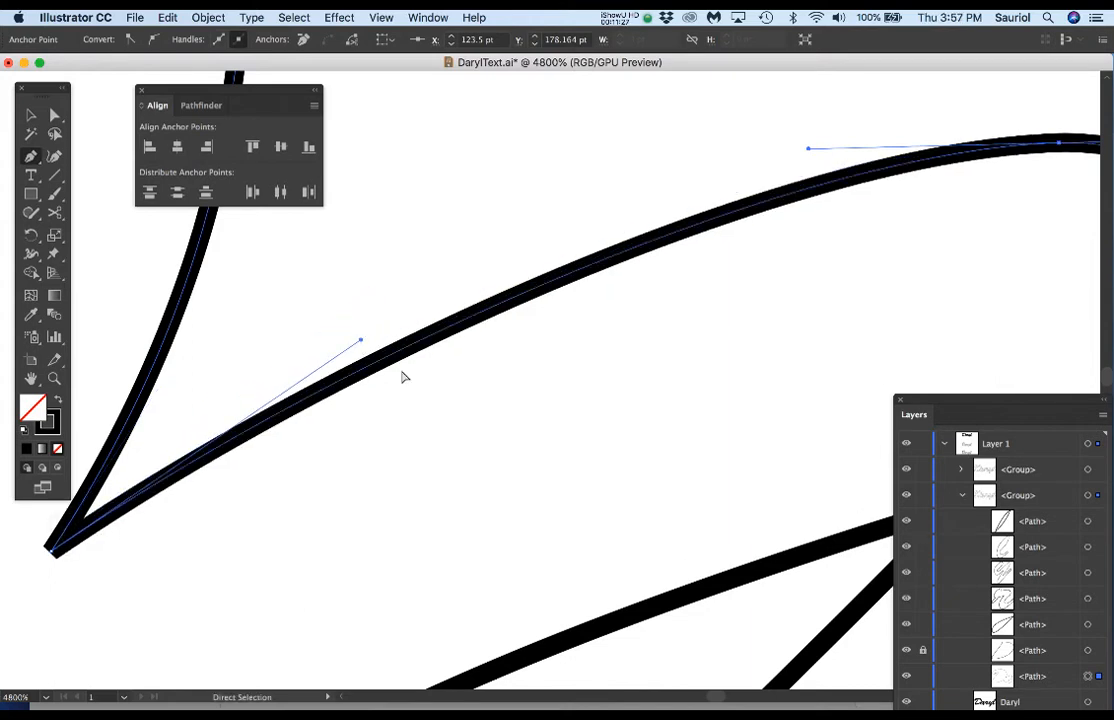
Cut the D outline on both sides of the sharp tip where the stem meets the top stroke and delete the small segment.
{"action": "scroll", "coordinate": [478, 382], "scroll_direction": "down", "scroll_amount": 1}
{"action": "scroll", "coordinate": [745, 417], "scroll_direction": "down", "scroll_amount": 3}
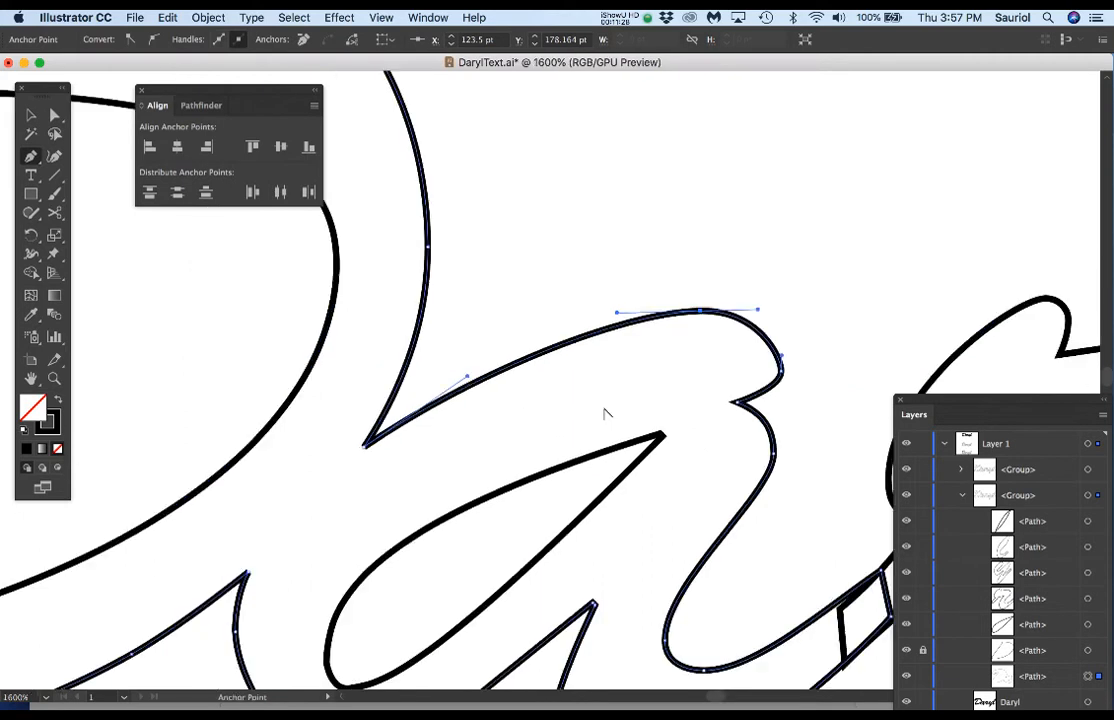
{"action": "left_click_drag", "start_coordinate": [480, 457], "coordinate": [699, 408]}
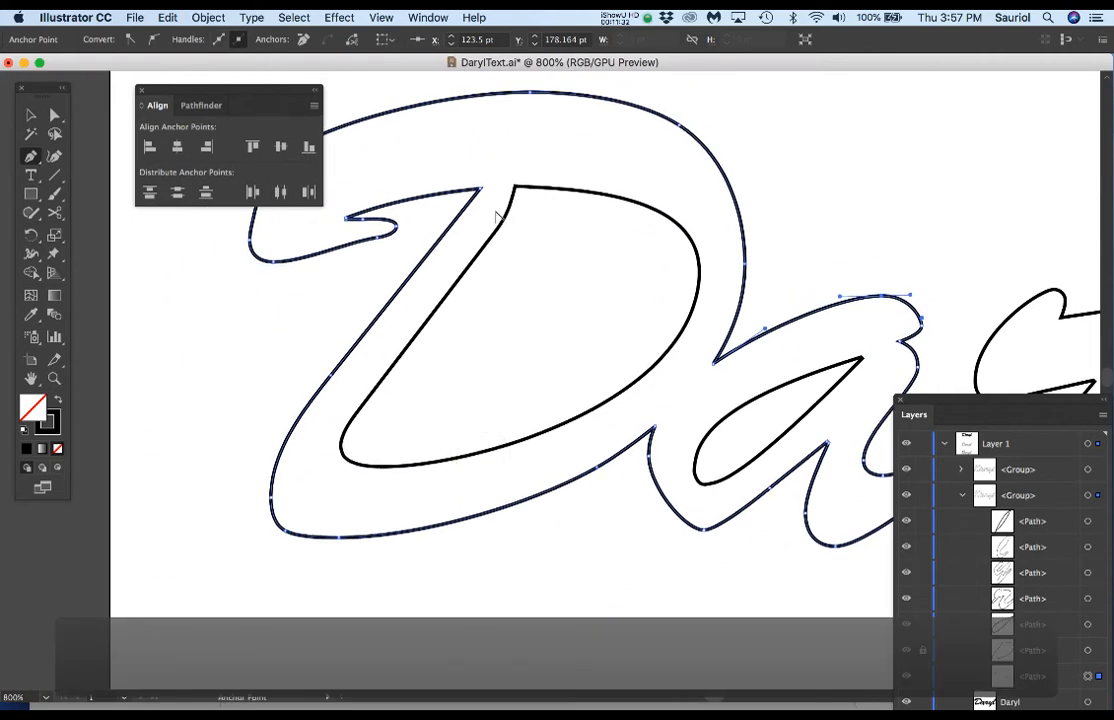
{"action": "scroll", "coordinate": [497, 218], "scroll_direction": "up", "scroll_amount": 1}
{"action": "left_click_drag", "start_coordinate": [486, 202], "coordinate": [456, 343]}
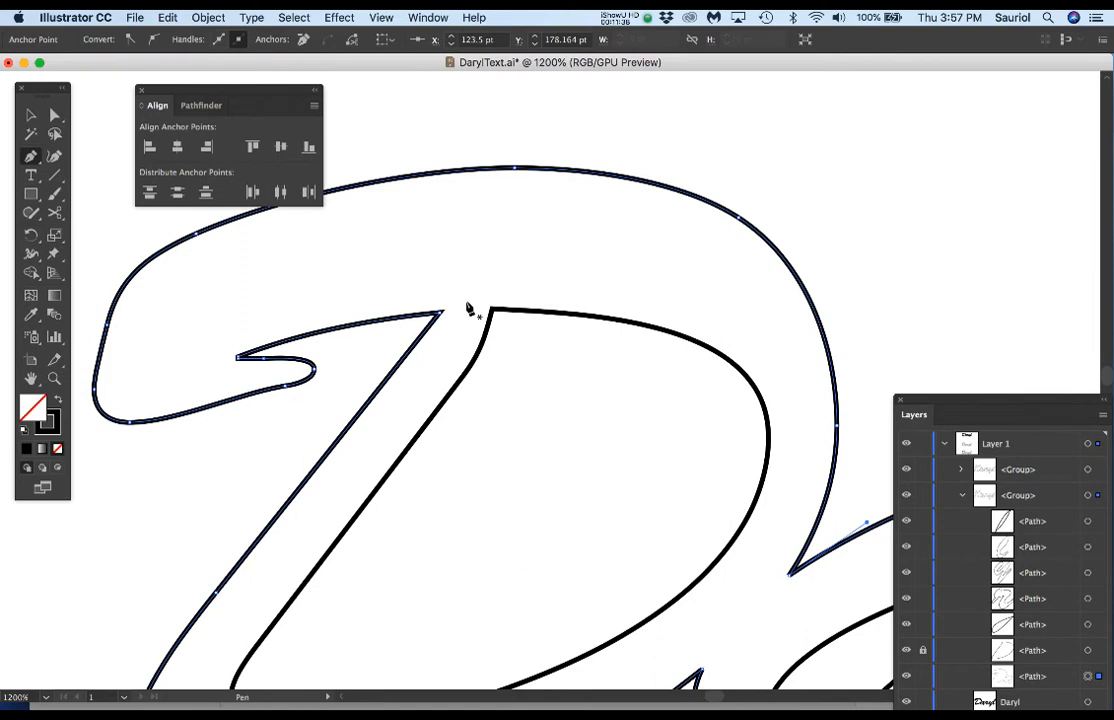
{"action": "scroll", "coordinate": [466, 306], "scroll_direction": "up", "scroll_amount": 3}
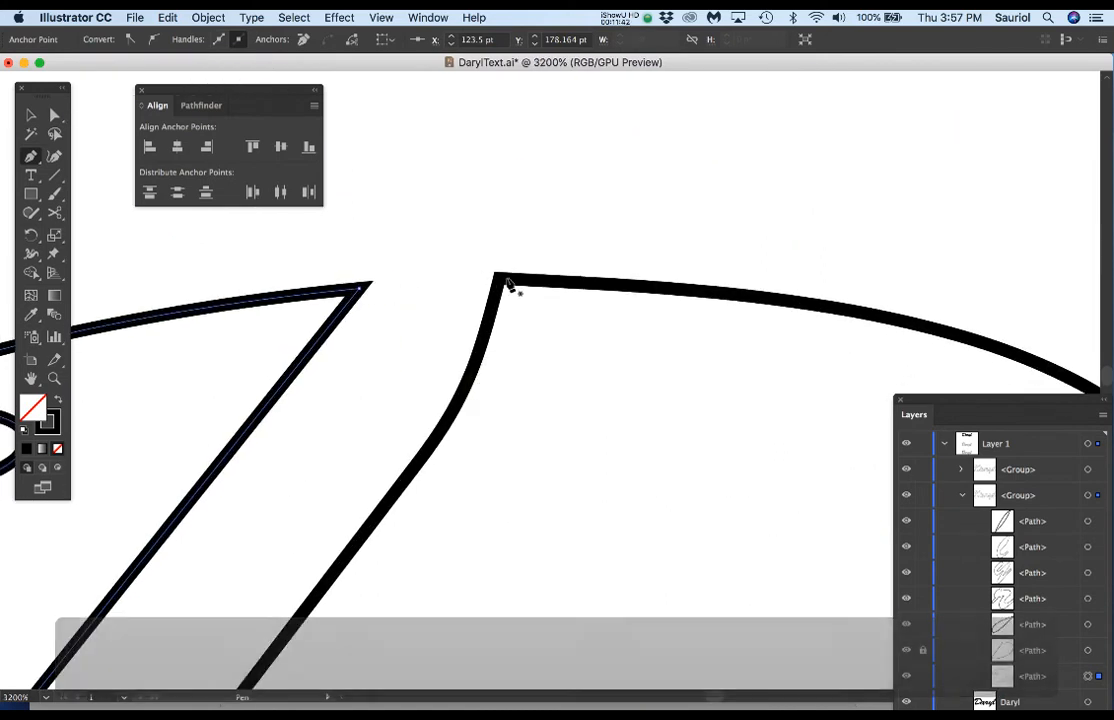
{"action": "key", "text": "c"}
{"action": "scroll", "coordinate": [403, 309], "scroll_direction": "up", "scroll_amount": 1}
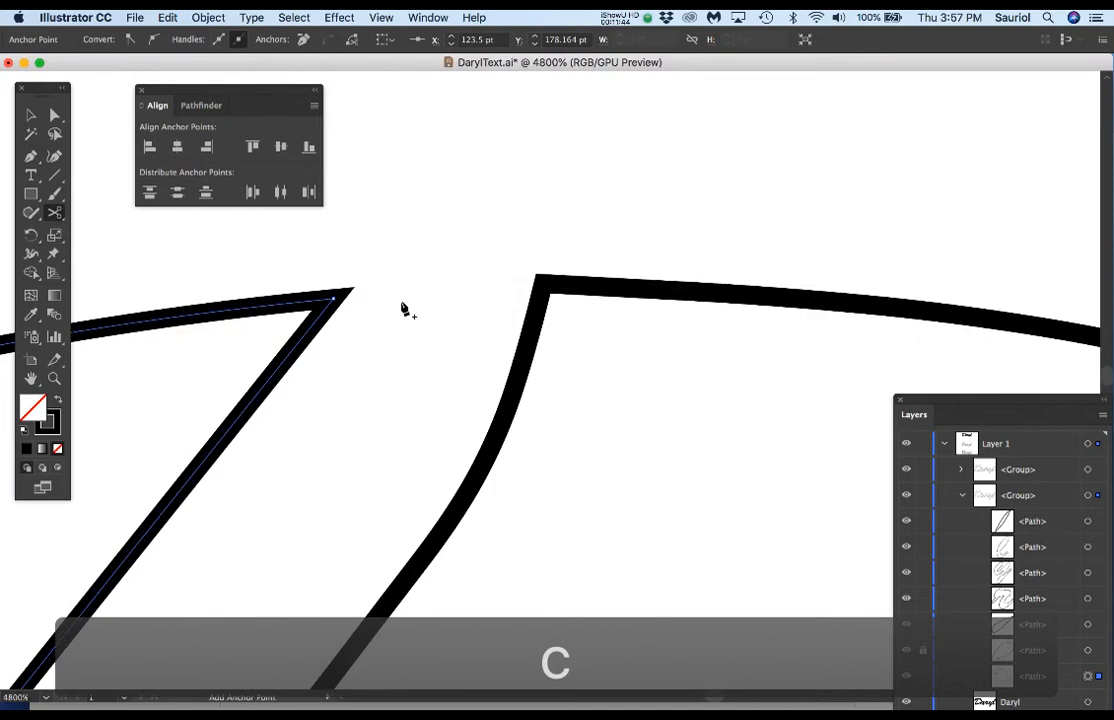
{"action": "left_click", "coordinate": [395, 264]}
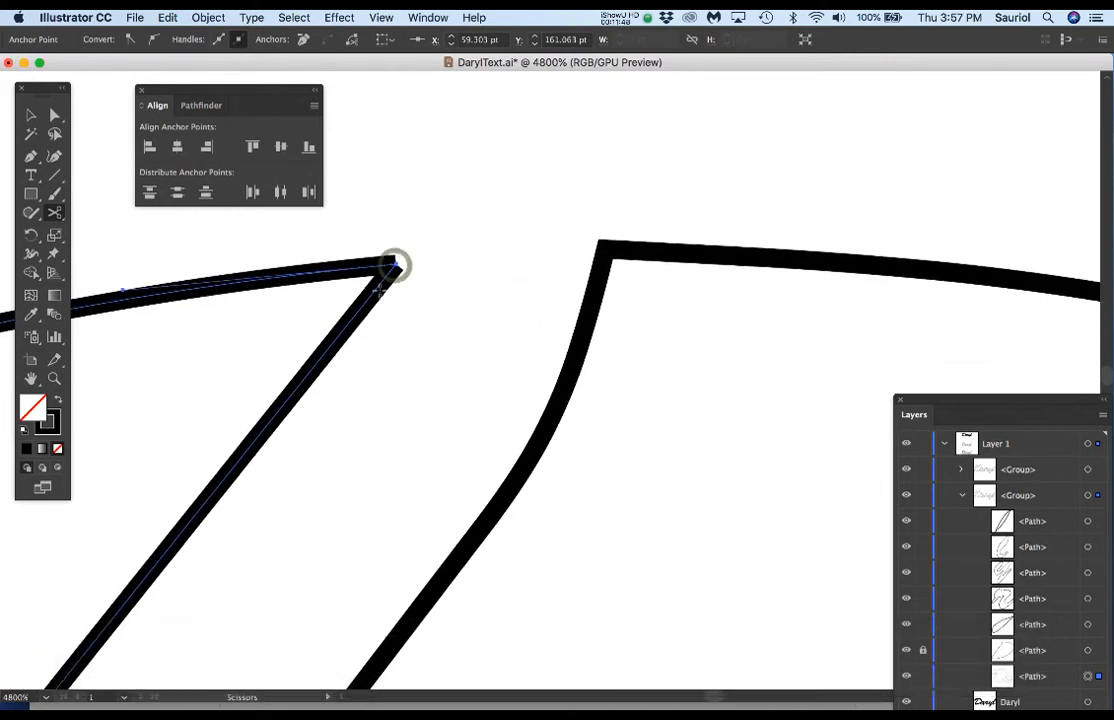
{"action": "left_click", "coordinate": [372, 294]}
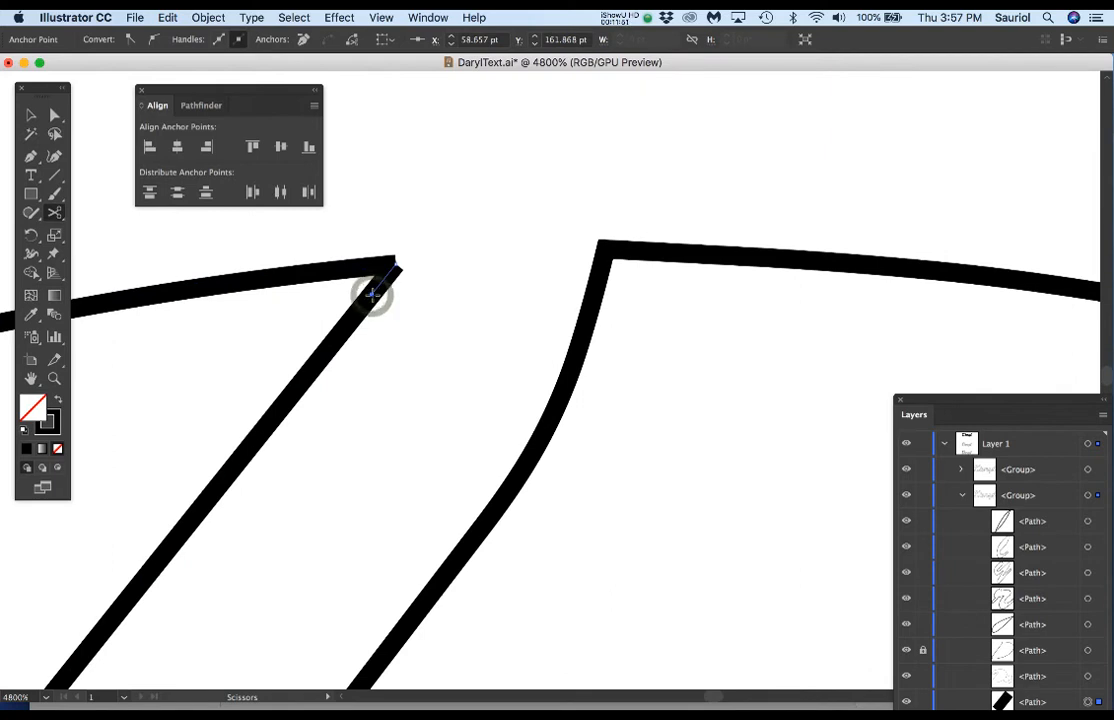
{"action": "key", "text": "Delete"}
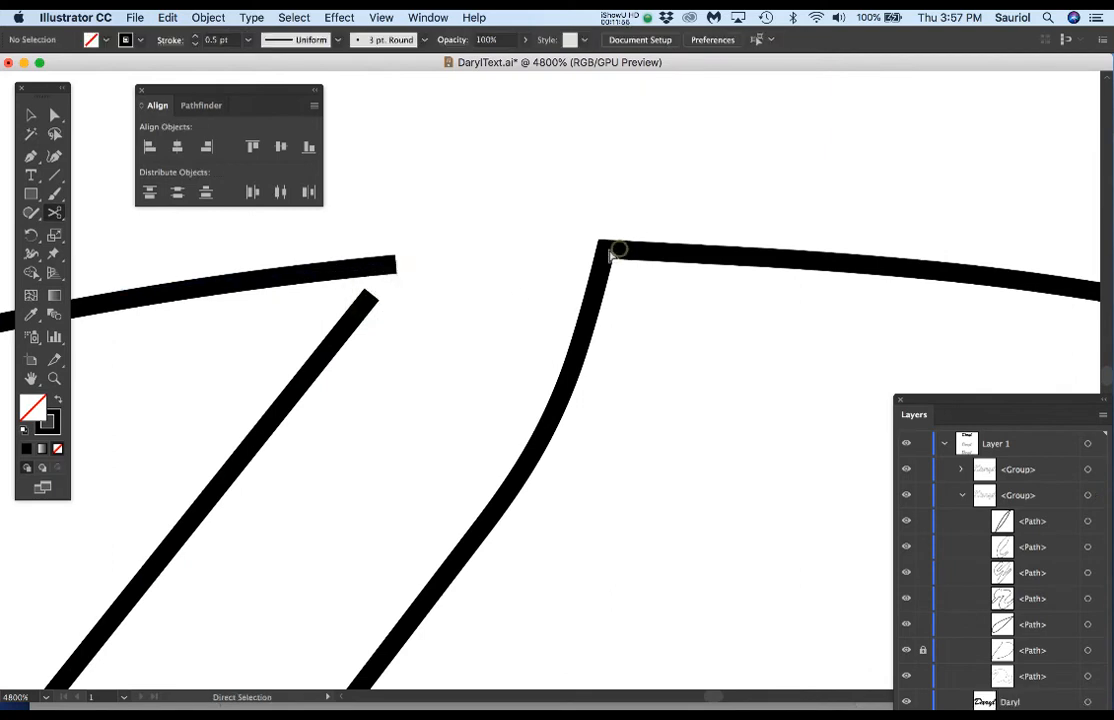
Try to cut the D counter's upper-left corner with the Scissors tool and select its anchor point.
{"action": "left_click", "coordinate": [607, 251]}
{"action": "left_click", "coordinate": [606, 251]}
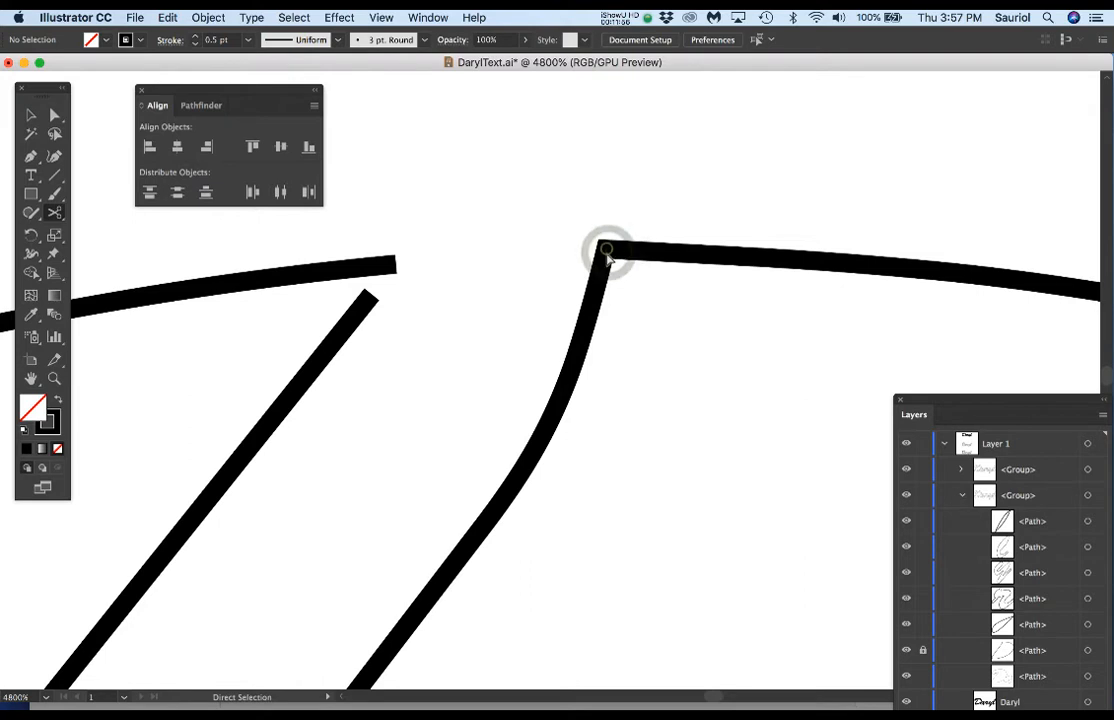
{"action": "left_click", "coordinate": [603, 261]}
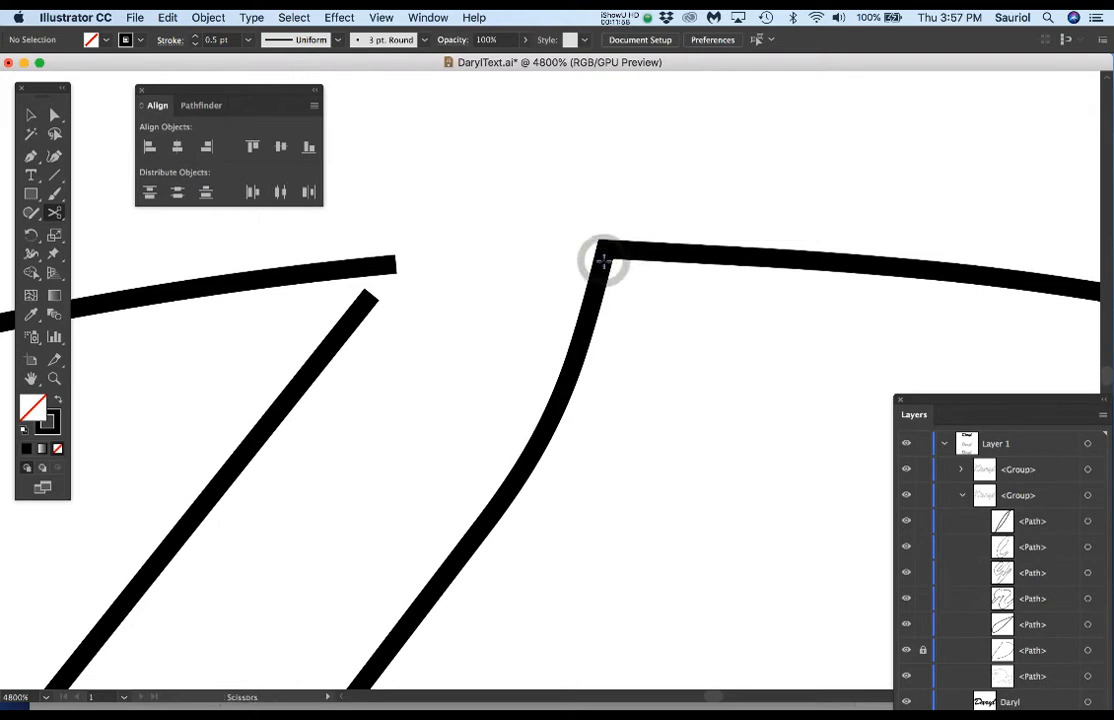
{"action": "key", "text": "a"}
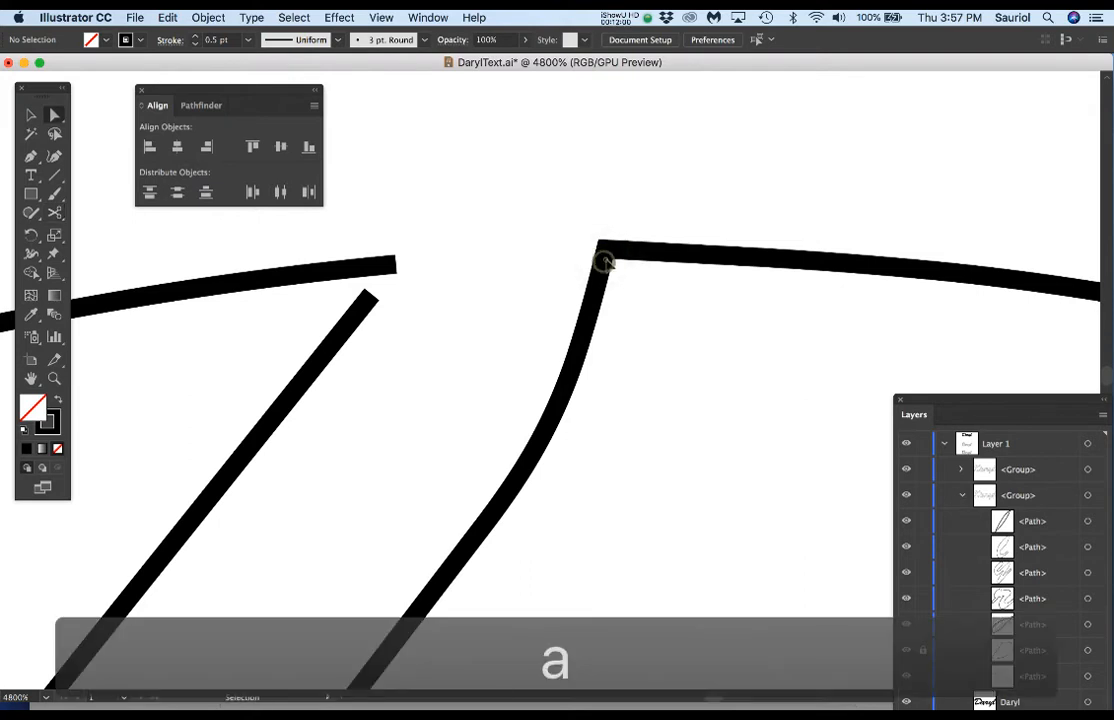
{"action": "left_click", "coordinate": [584, 241]}
{"action": "key", "text": "a"}
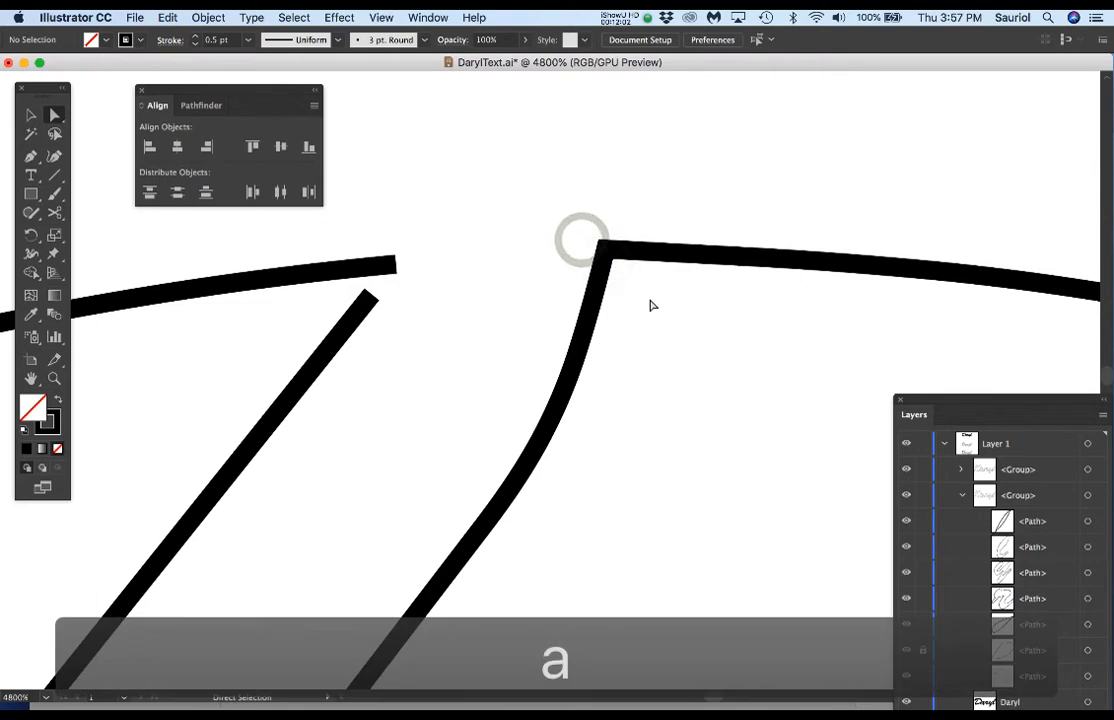
Move the Layers panel up to reveal its full list and unlock the D counter's path.
{"action": "scroll", "coordinate": [651, 305], "scroll_direction": "down", "scroll_amount": 2}
{"action": "scroll", "coordinate": [651, 311], "scroll_direction": "down", "scroll_amount": 2}
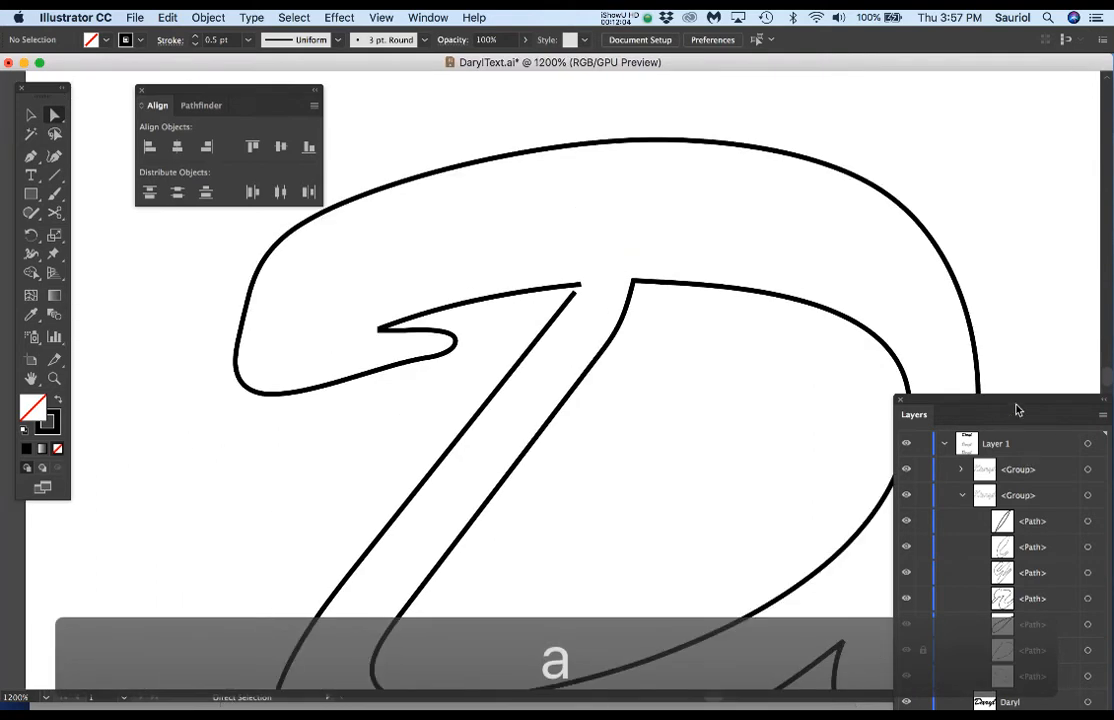
{"action": "left_click_drag", "start_coordinate": [945, 392], "coordinate": [935, 247]}
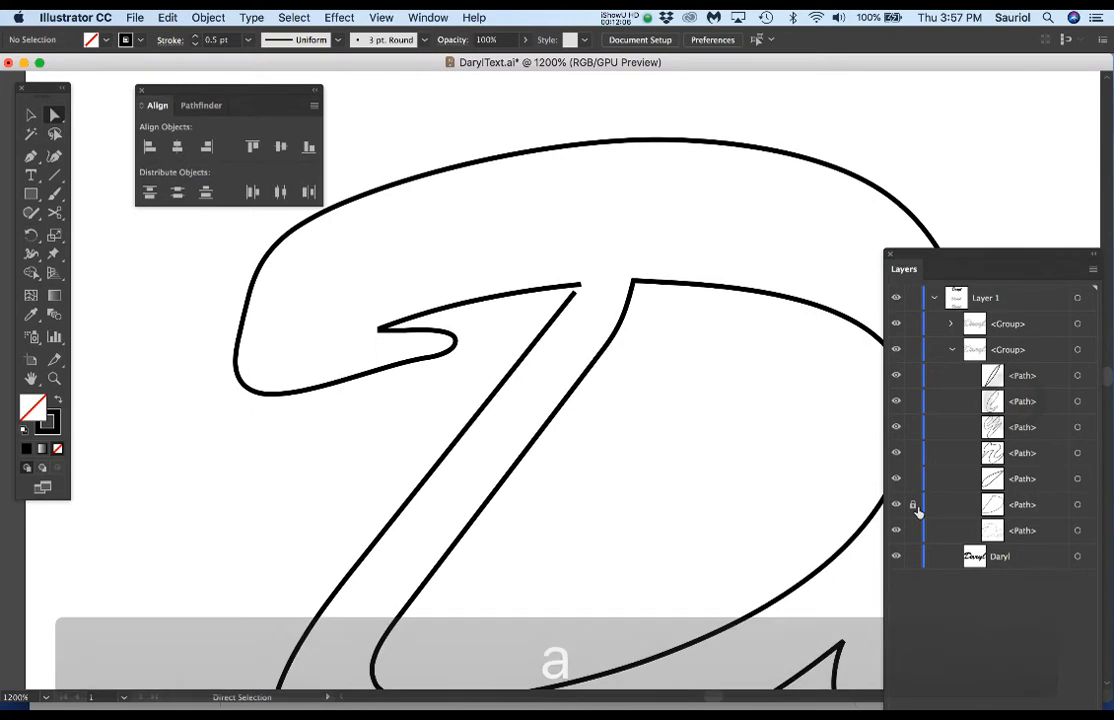
Cut the D counter's upper-left corner at its tip and just below it on the stem side, and delete the small segment.
{"action": "scroll", "coordinate": [603, 277], "scroll_direction": "up", "scroll_amount": 2}
{"action": "left_click_drag", "start_coordinate": [726, 329], "coordinate": [622, 330]}
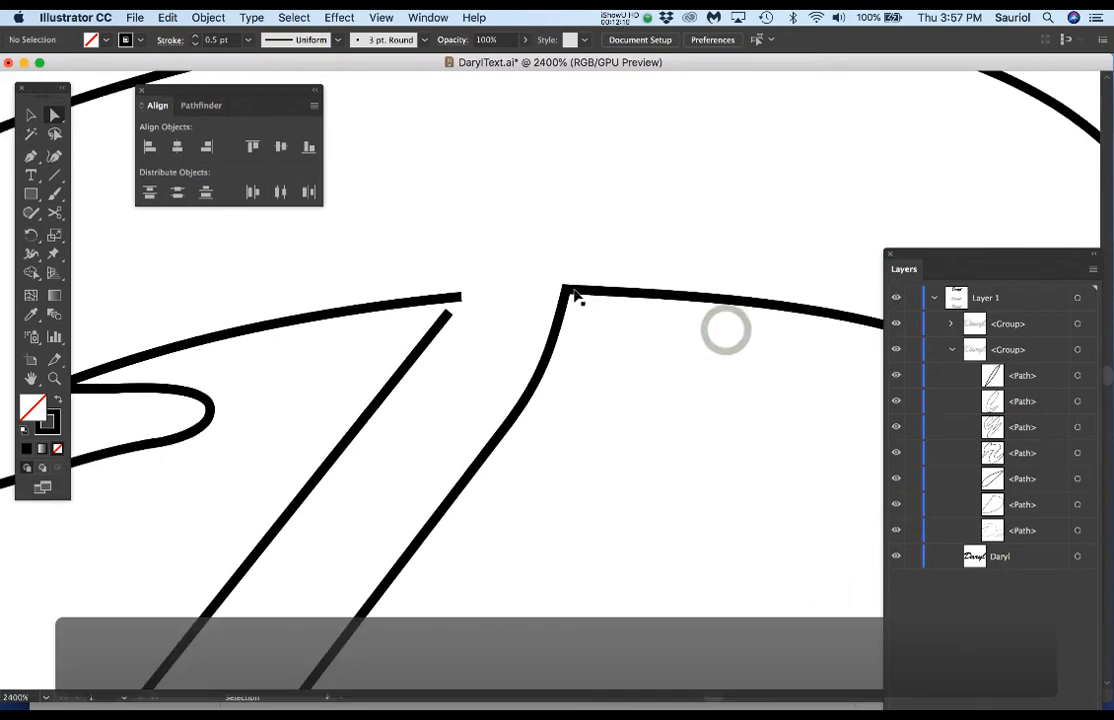
{"action": "left_click", "coordinate": [574, 292]}
{"action": "scroll", "coordinate": [575, 292], "scroll_direction": "up", "scroll_amount": 2}
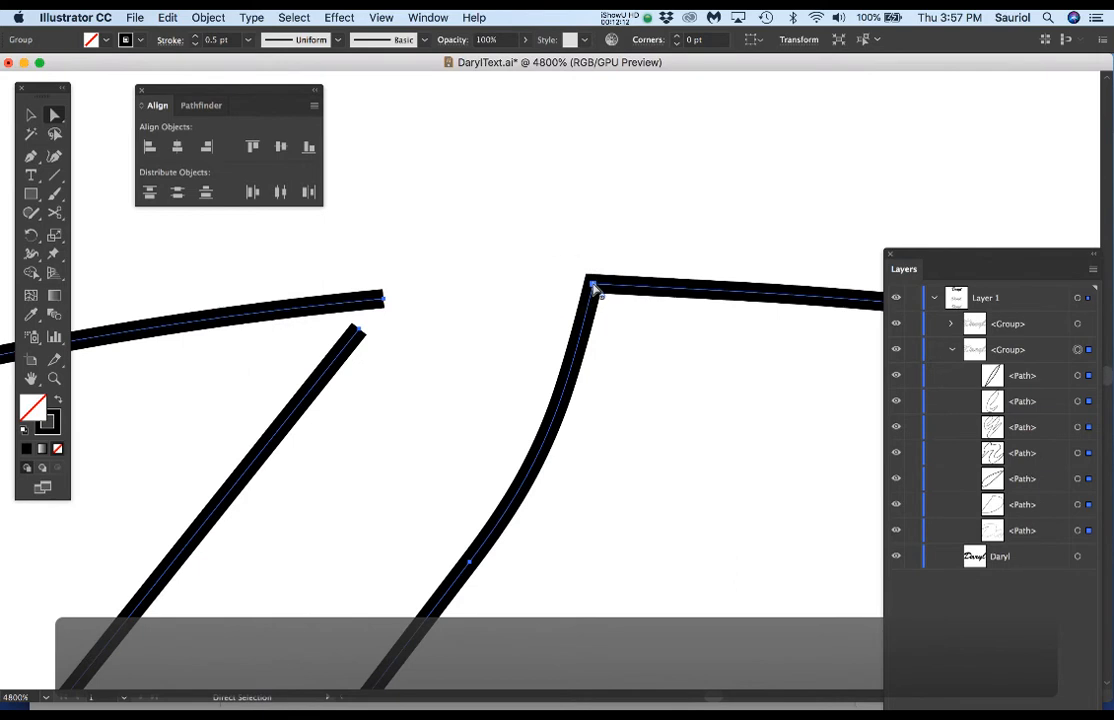
{"action": "key", "text": "c"}
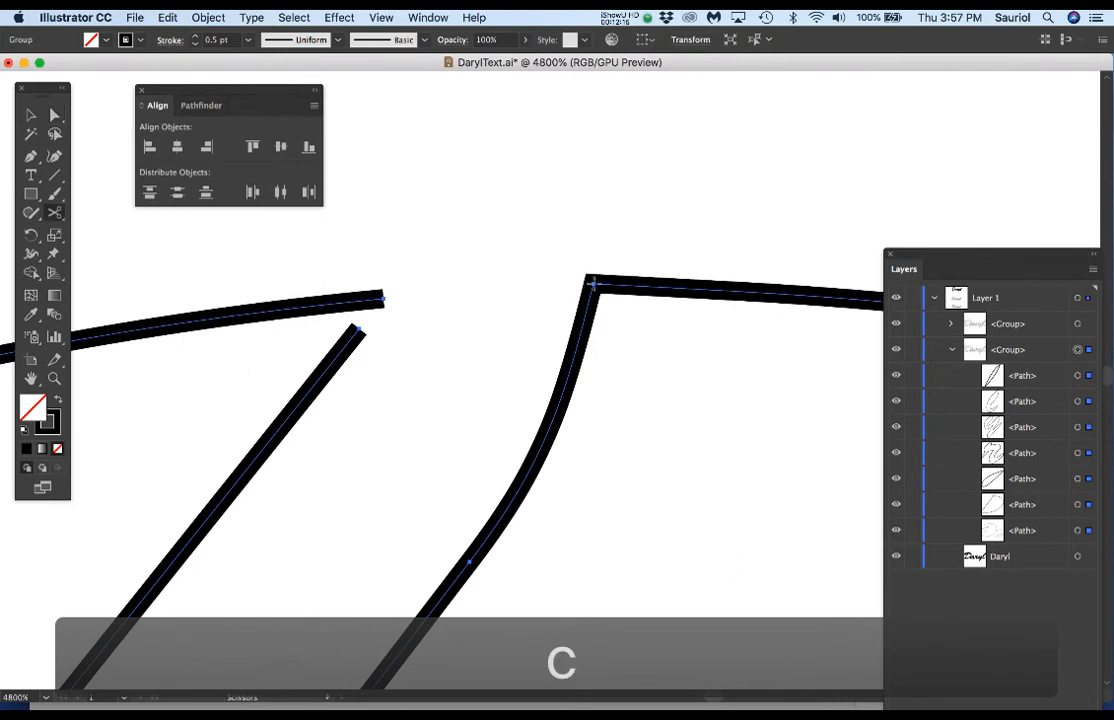
{"action": "left_click", "coordinate": [592, 284]}
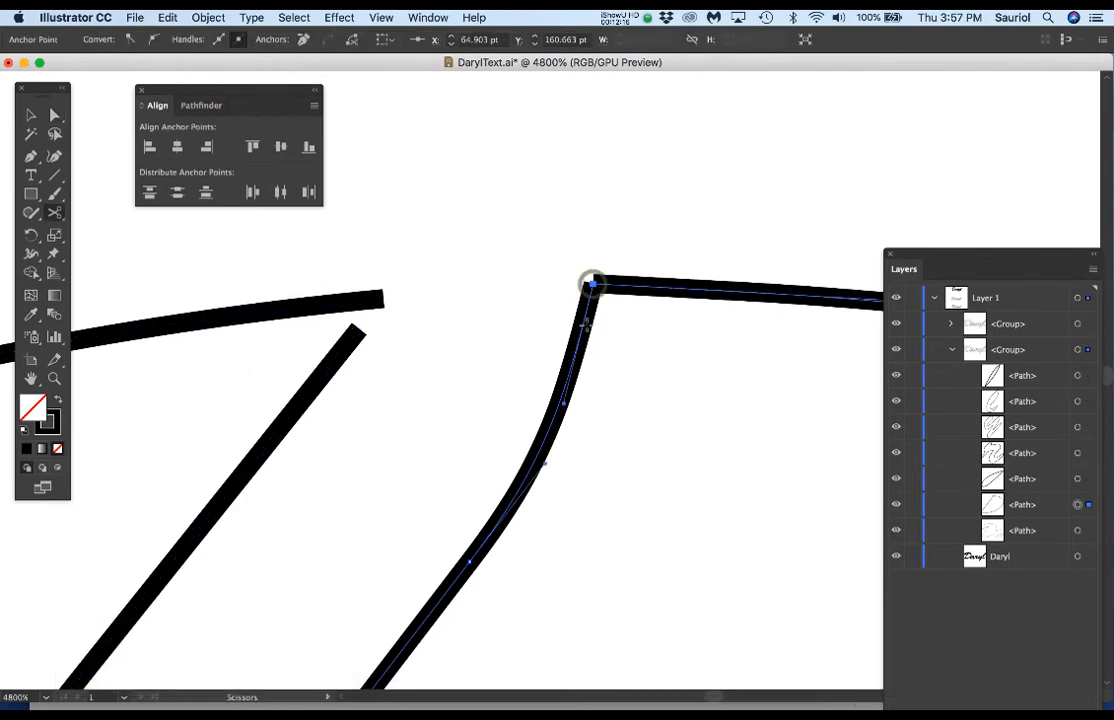
{"action": "left_click", "coordinate": [584, 335]}
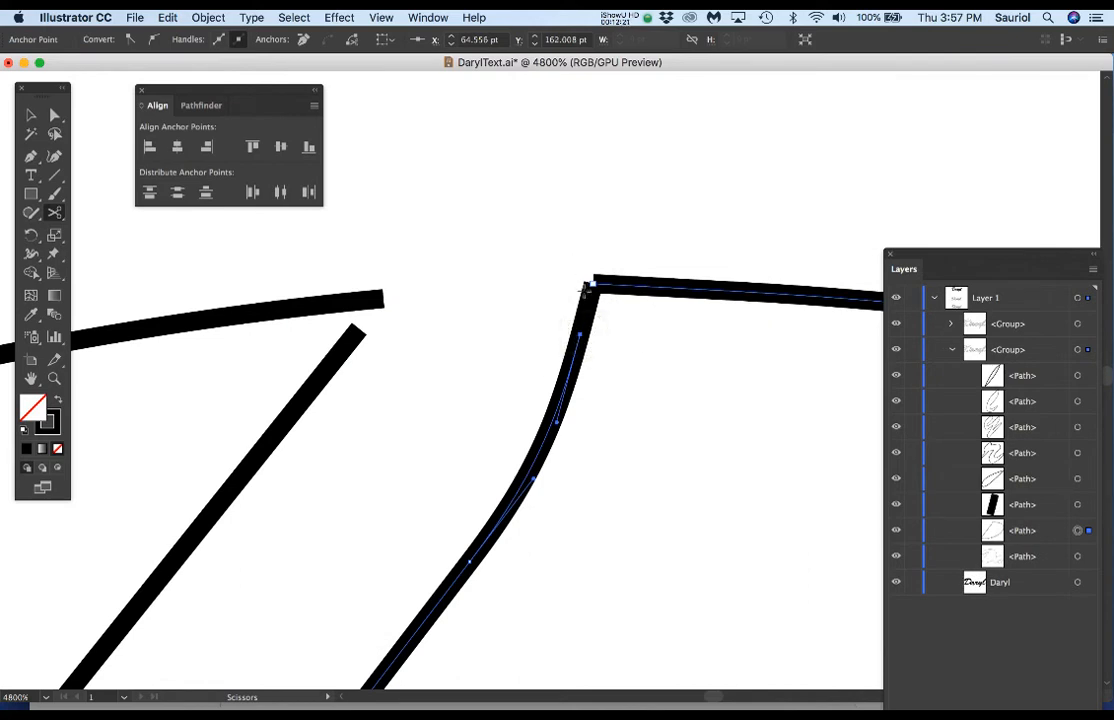
{"action": "key", "text": "super"}
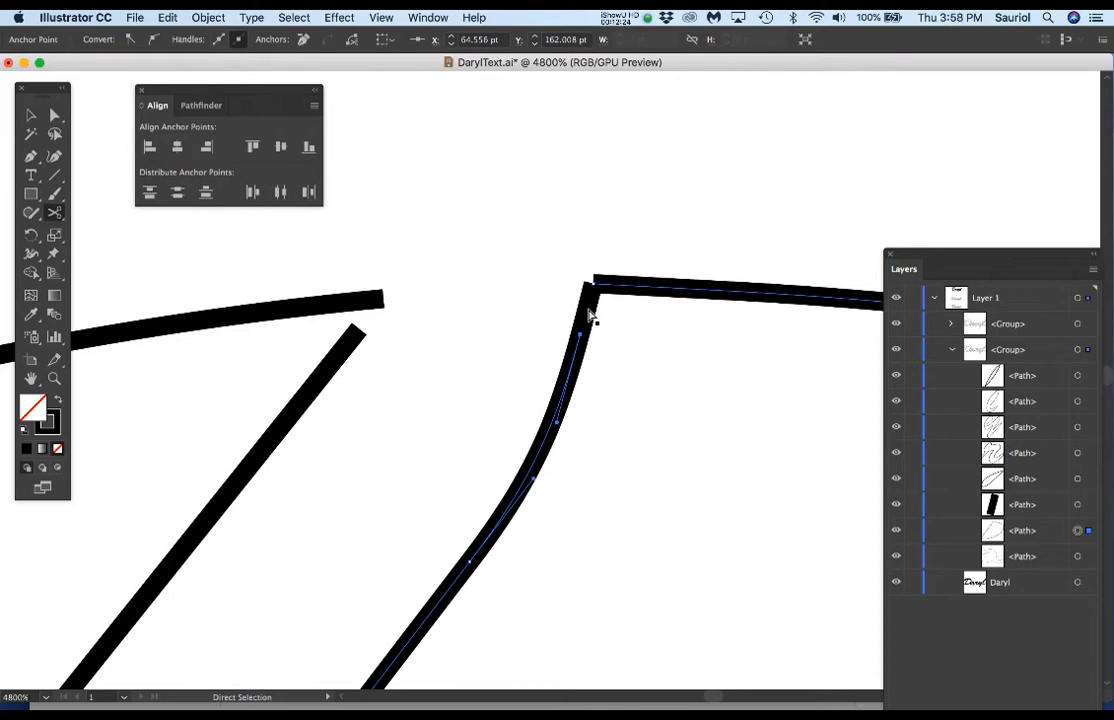
{"action": "left_click", "coordinate": [588, 311], "text": "super"}
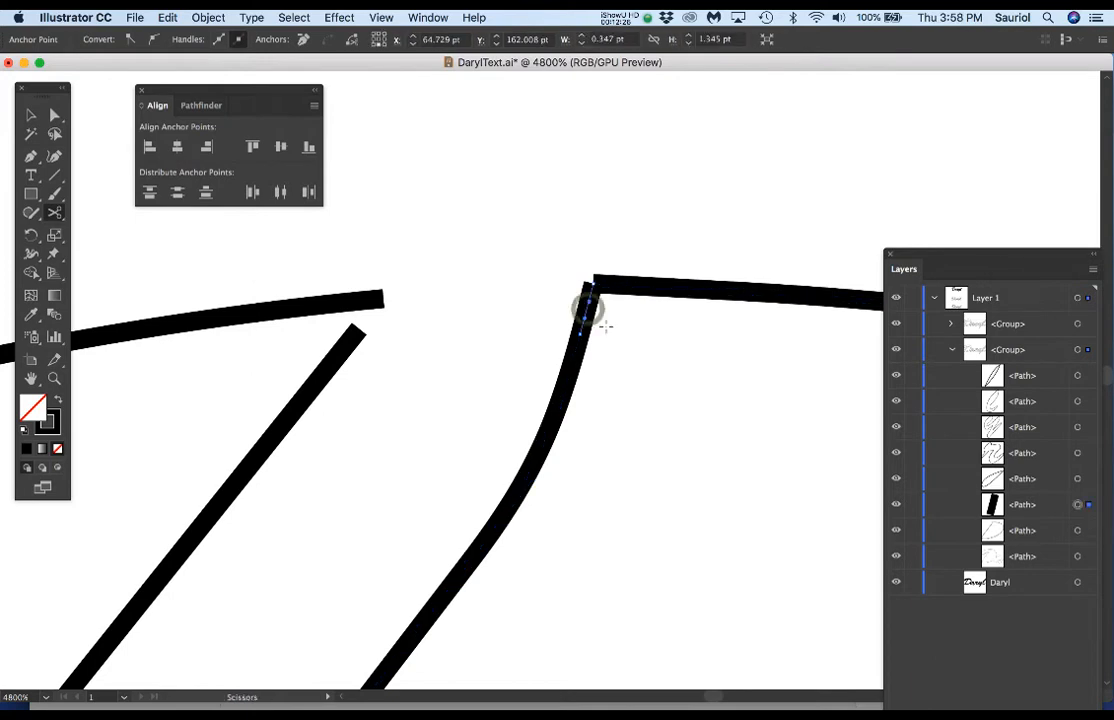
{"action": "key", "text": "Delete"}
{"action": "key", "text": "Delete"}
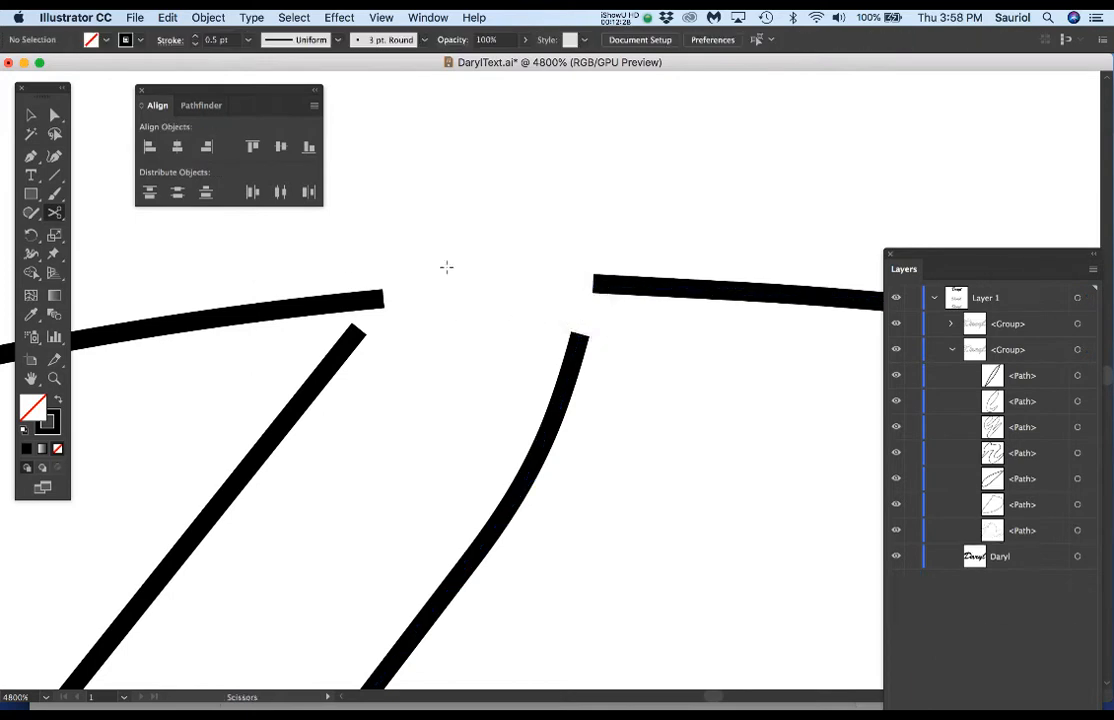
Join the two open endpoints of the D's top stroke across the stem with a smooth Pen tool curve.
{"action": "scroll", "coordinate": [358, 308], "scroll_direction": "down", "scroll_amount": 3}
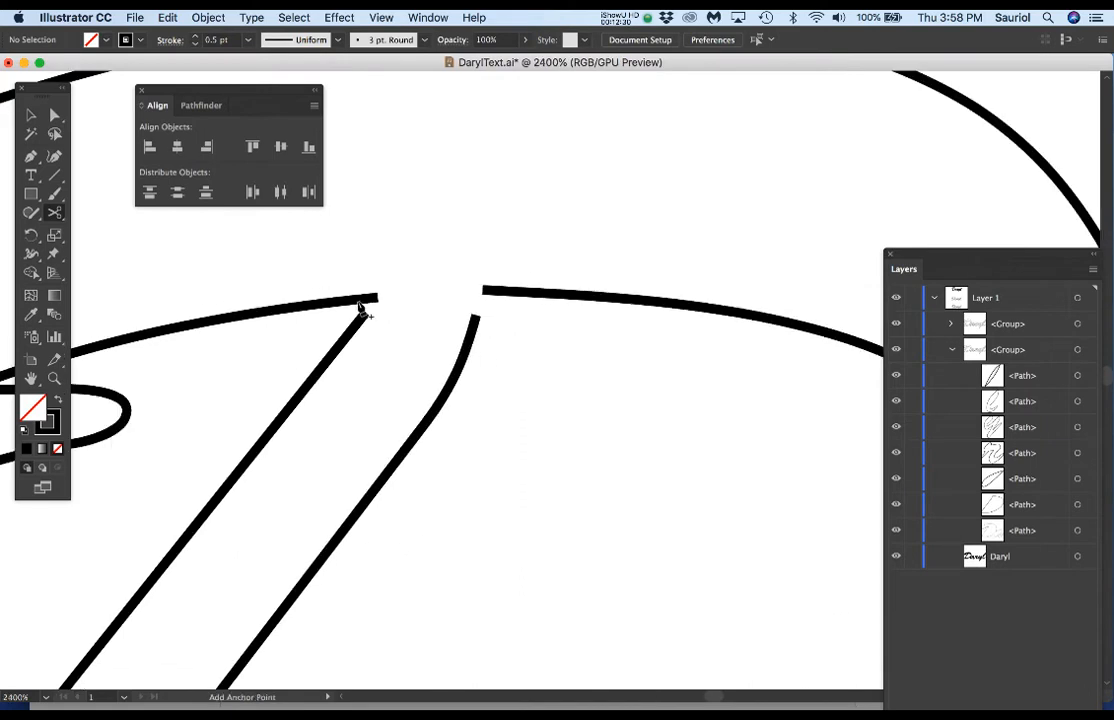
{"action": "scroll", "coordinate": [420, 294], "scroll_direction": "up", "scroll_amount": 2}
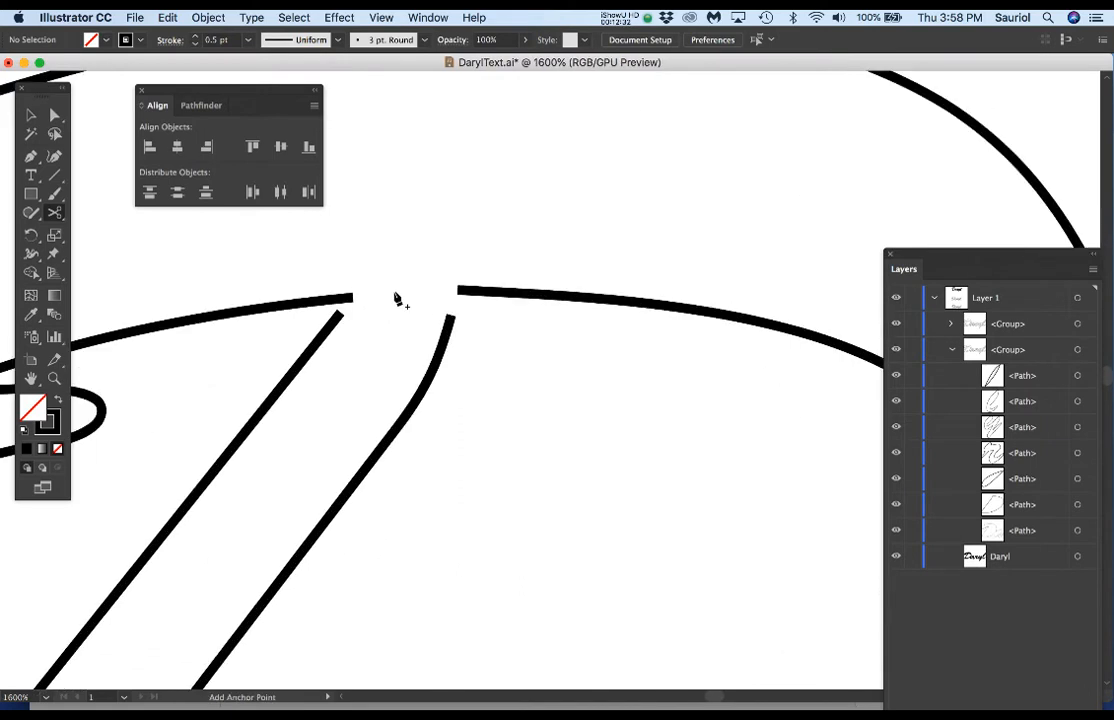
{"action": "left_click_drag", "start_coordinate": [429, 347], "coordinate": [500, 293]}
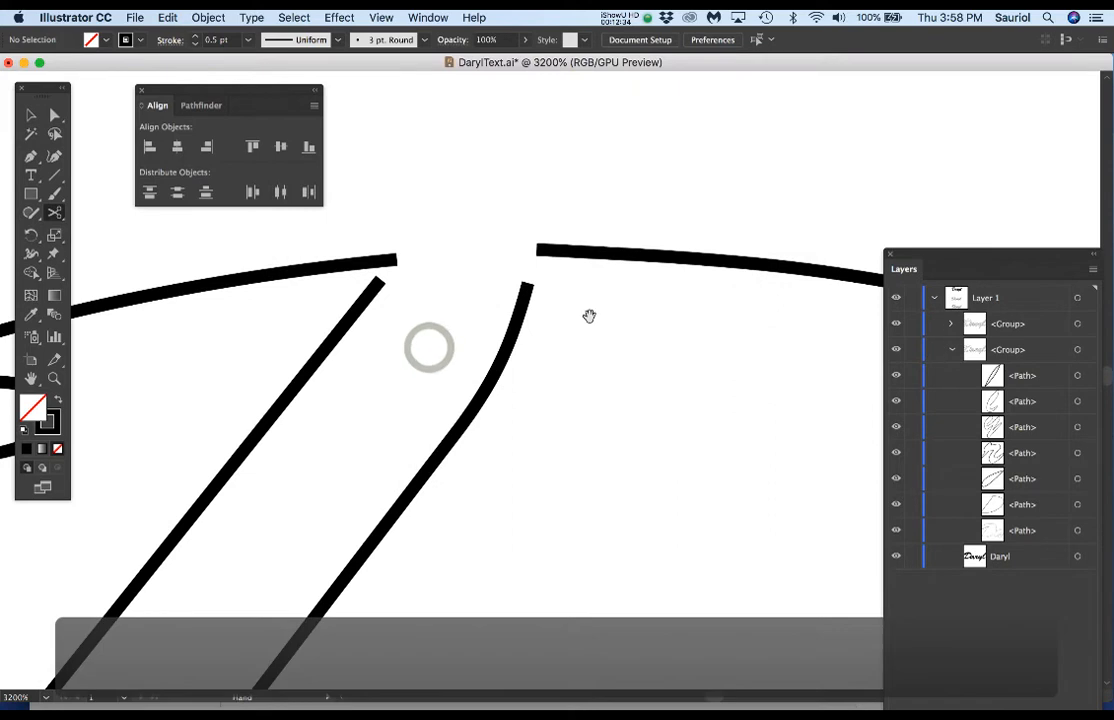
{"action": "left_click_drag", "start_coordinate": [952, 259], "coordinate": [594, 390]}
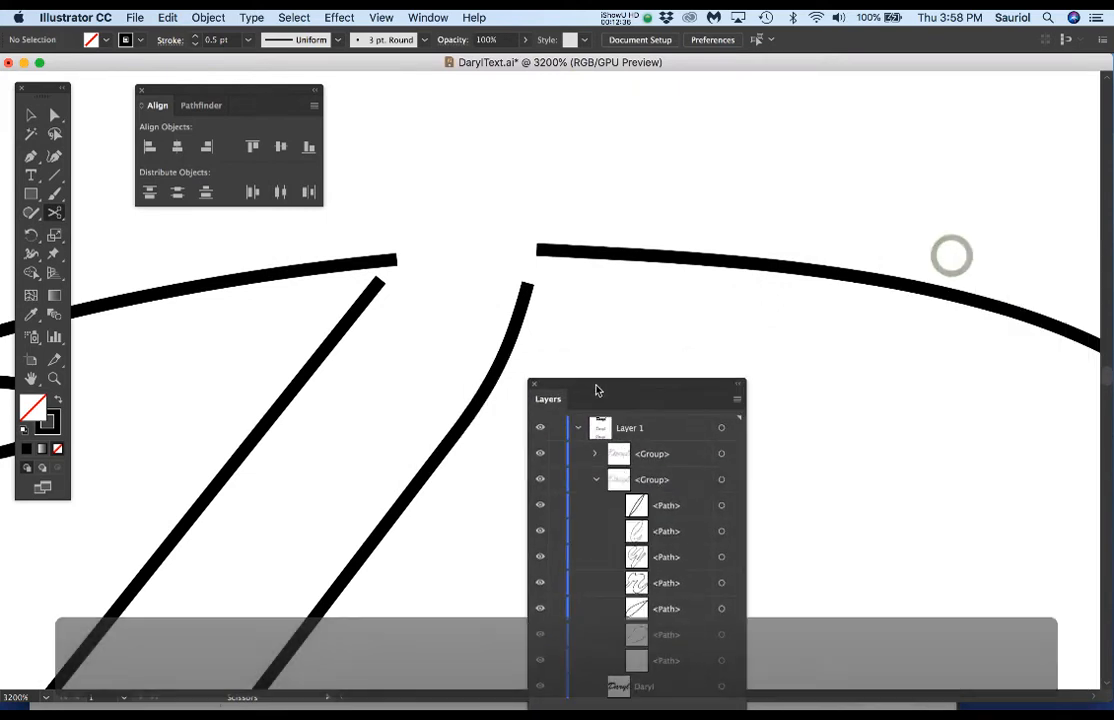
{"action": "key", "text": "p"}
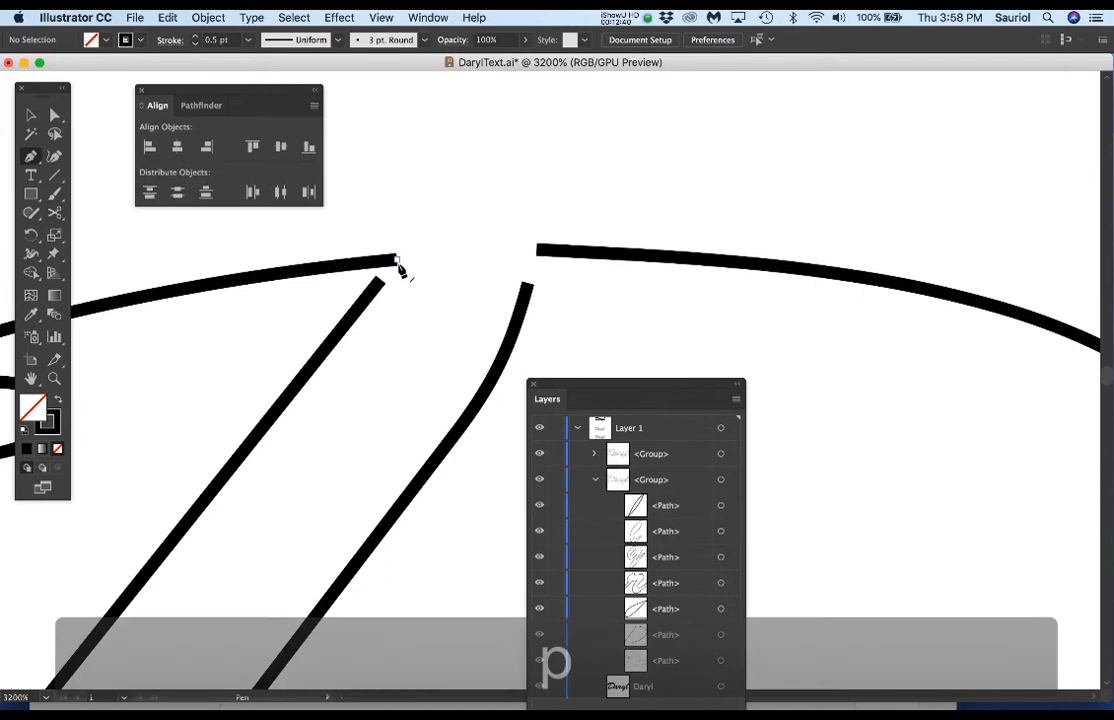
{"action": "left_click", "coordinate": [397, 261]}
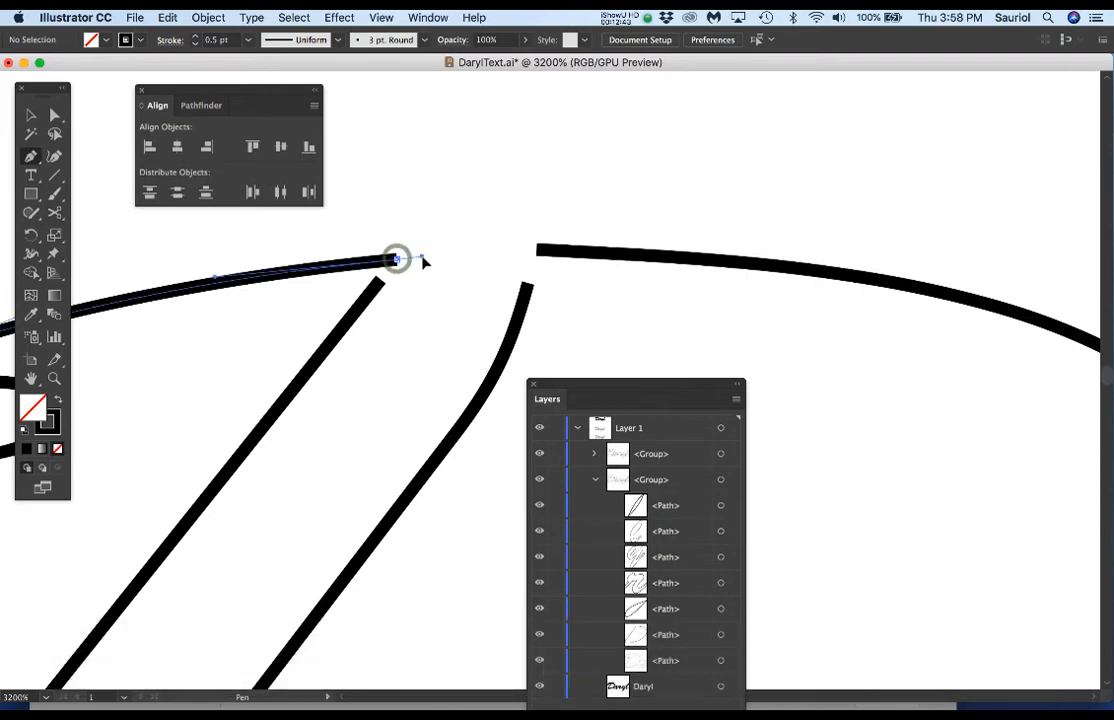
{"action": "left_click", "coordinate": [537, 249]}
{"action": "left_click_drag", "start_coordinate": [595, 250], "coordinate": [597, 251]}
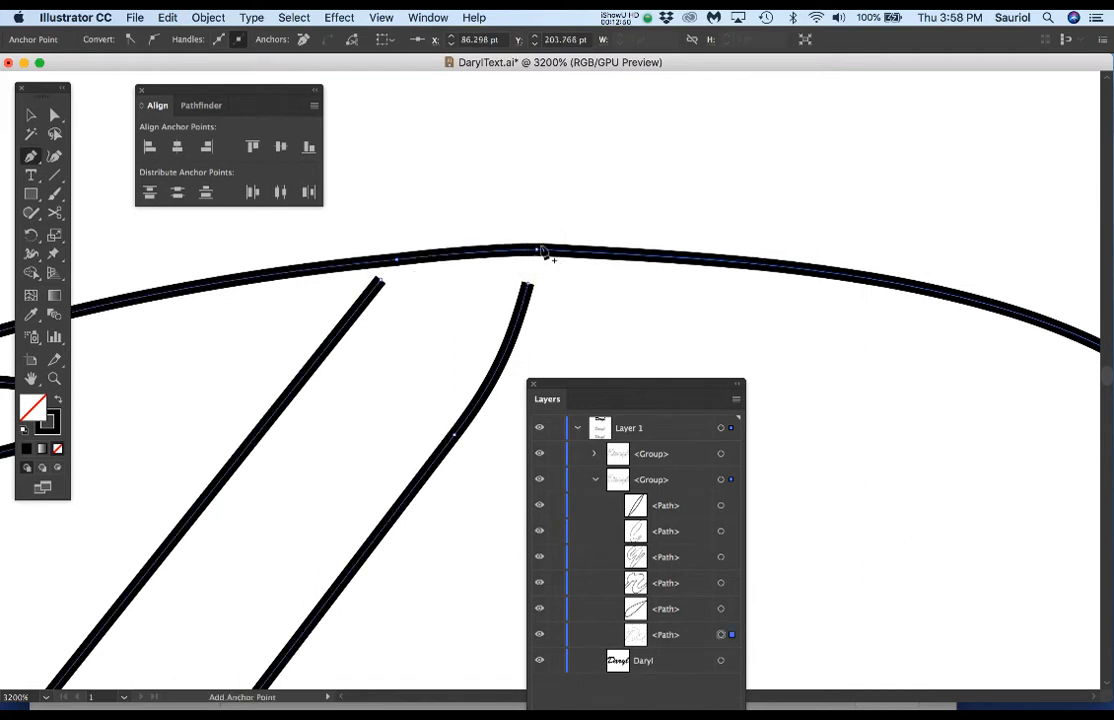
Delete the extra anchor point on the joined top stroke and lengthen both handles of the remaining point to smooth the arc.
{"action": "left_click", "coordinate": [537, 250]}
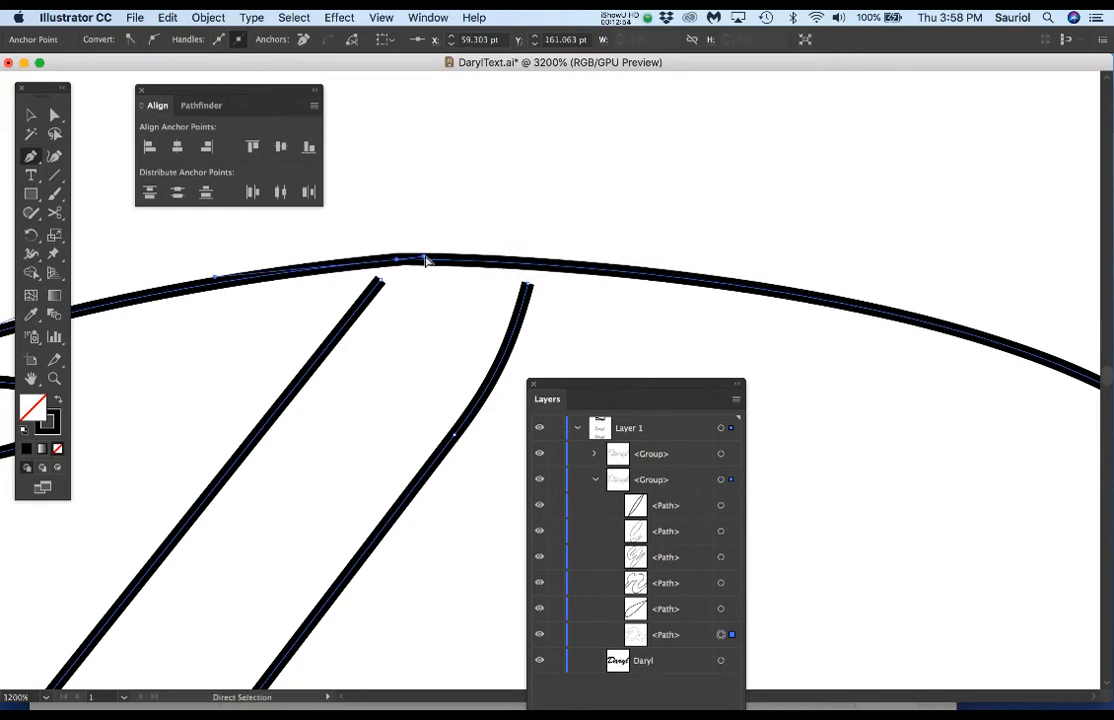
{"action": "left_click_drag", "start_coordinate": [424, 261], "coordinate": [575, 257]}
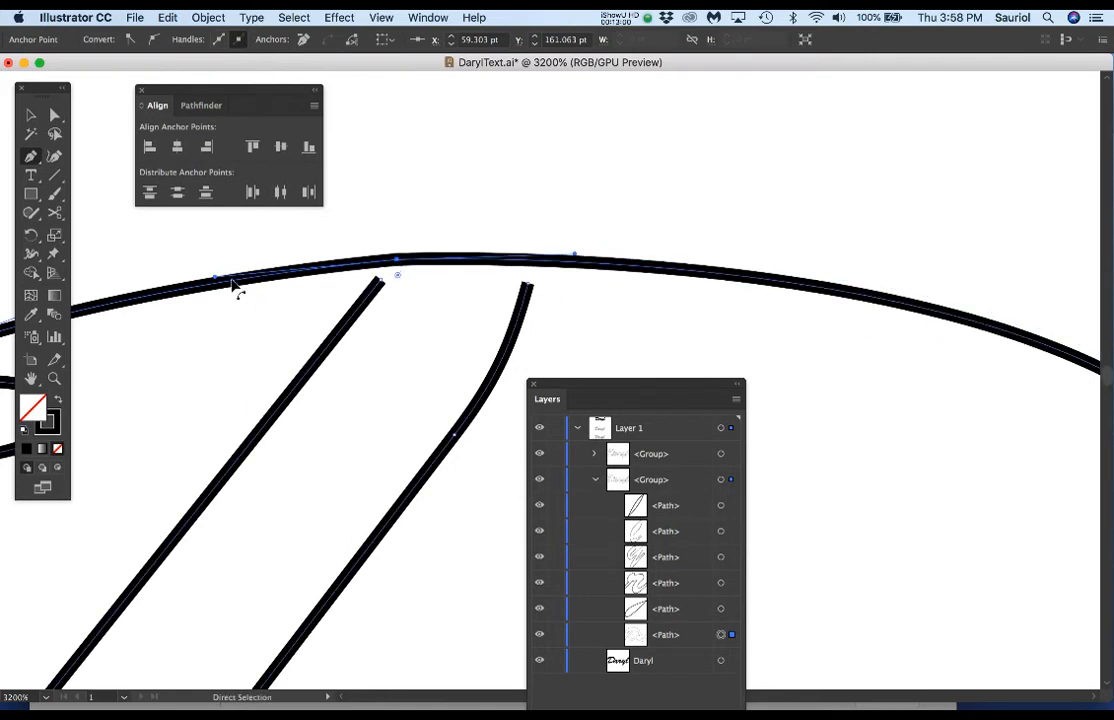
{"action": "left_click_drag", "start_coordinate": [213, 277], "coordinate": [186, 274]}
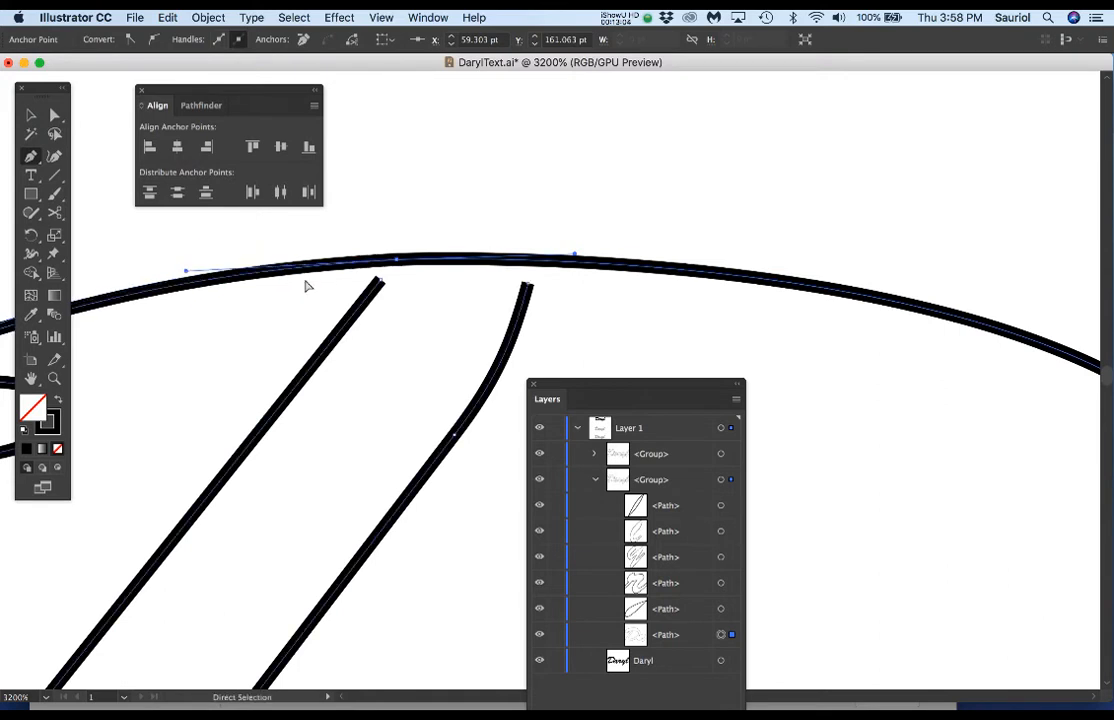
Move the open endpoint of the stem's left line back down along the stem, away from the top stroke.
{"action": "scroll", "coordinate": [424, 284], "scroll_direction": "down", "scroll_amount": 1}
{"action": "left_click_drag", "start_coordinate": [510, 280], "coordinate": [576, 239]}
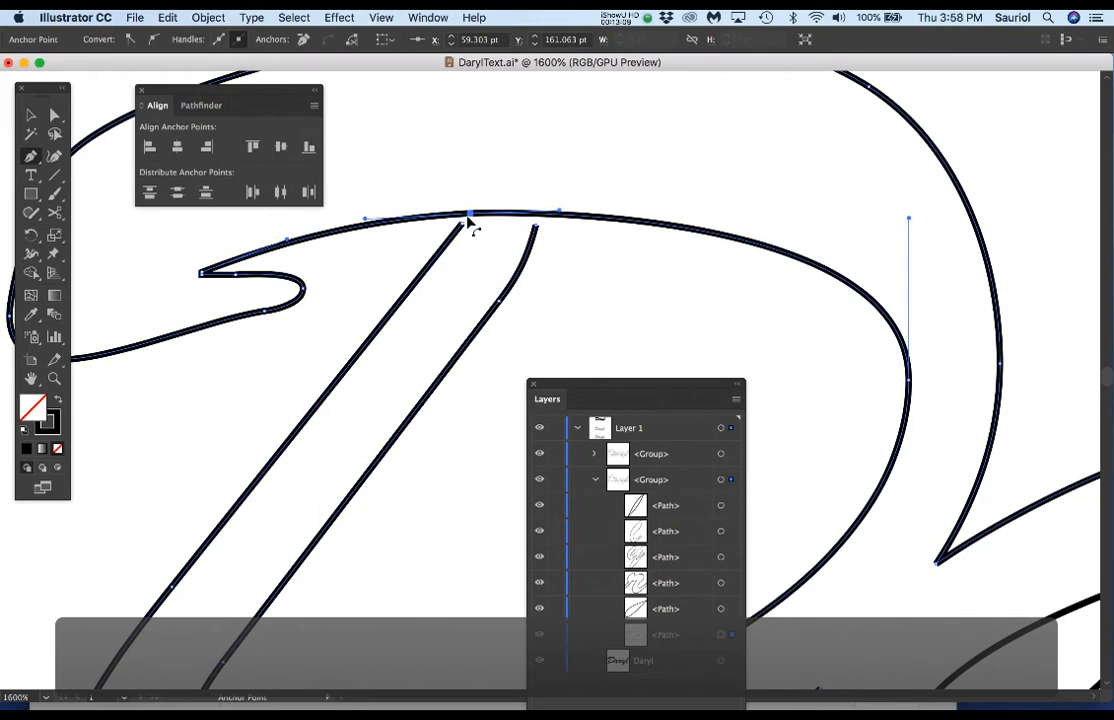
{"action": "scroll", "coordinate": [468, 220], "scroll_direction": "up", "scroll_amount": 1}
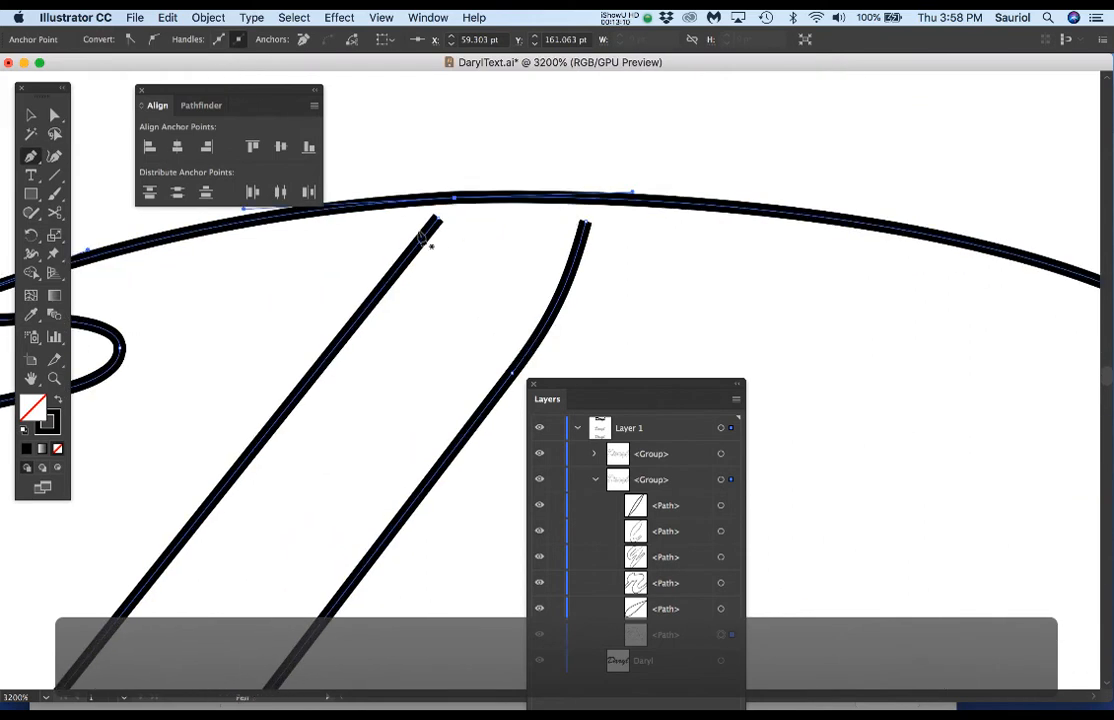
{"action": "scroll", "coordinate": [430, 228], "scroll_direction": "up", "scroll_amount": 1}
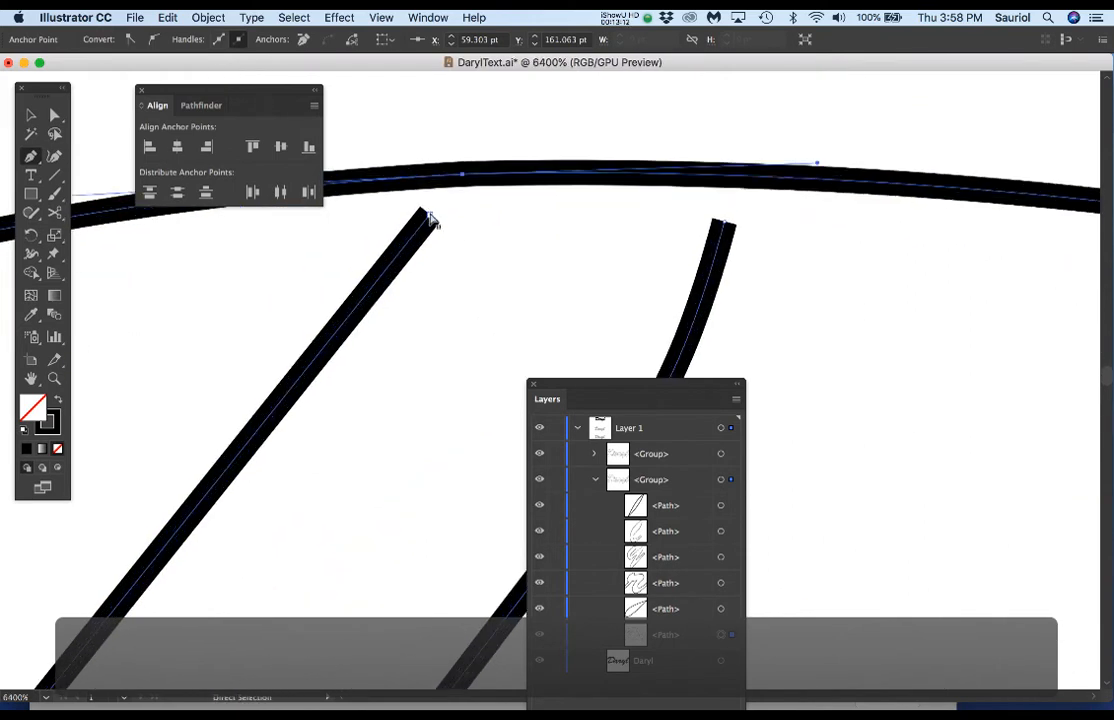
{"action": "left_click", "coordinate": [429, 216]}
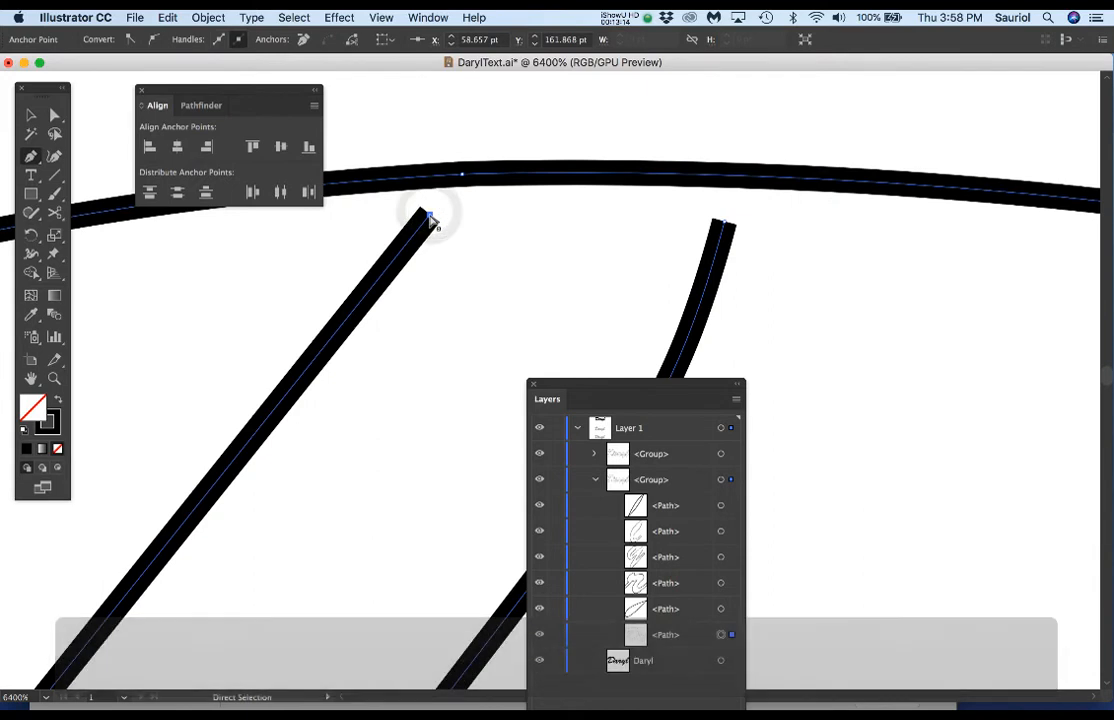
{"action": "left_click_drag", "start_coordinate": [429, 216], "coordinate": [404, 257]}
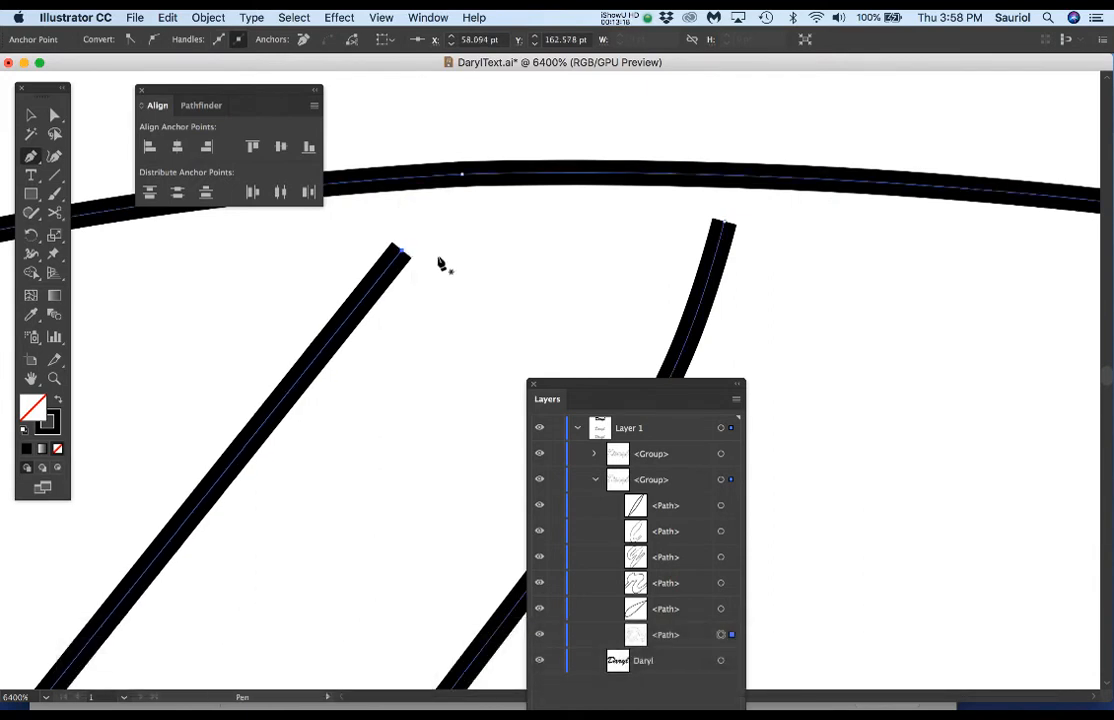
Close the top of the D's stem with the Pen tool, drawing a rounded curve from the left line's endpoint to the right line's.
{"action": "left_click_drag", "start_coordinate": [403, 253], "coordinate": [416, 235]}
{"action": "left_click_drag", "start_coordinate": [467, 210], "coordinate": [505, 206]}
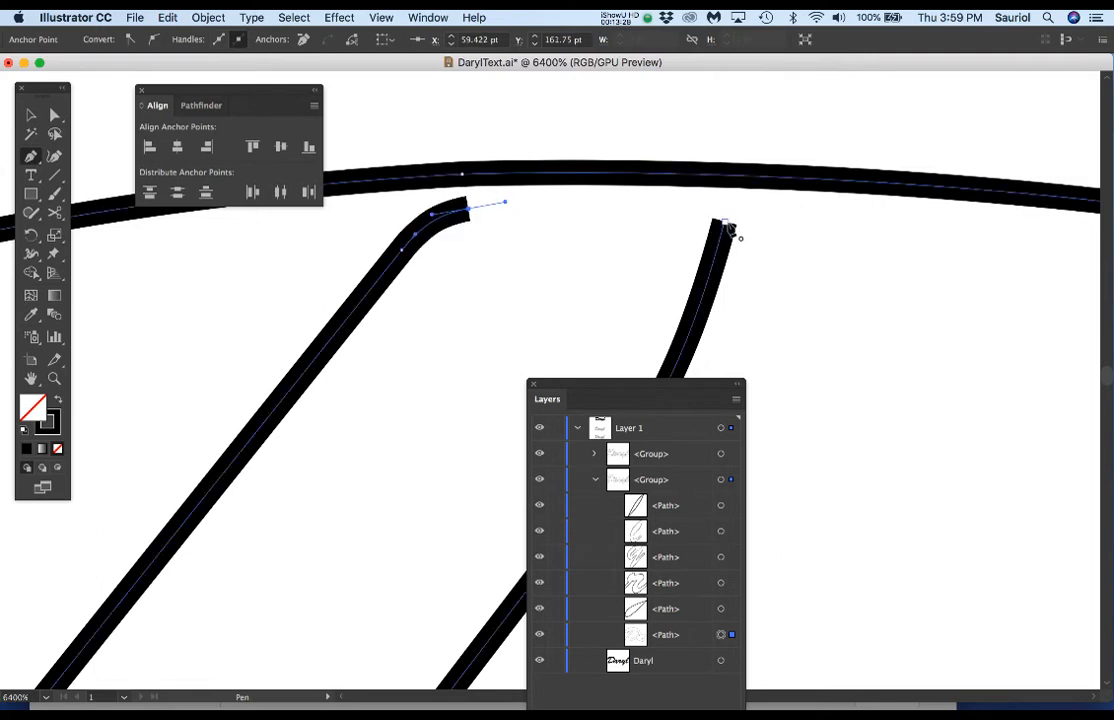
{"action": "left_click_drag", "start_coordinate": [725, 222], "coordinate": [715, 270]}
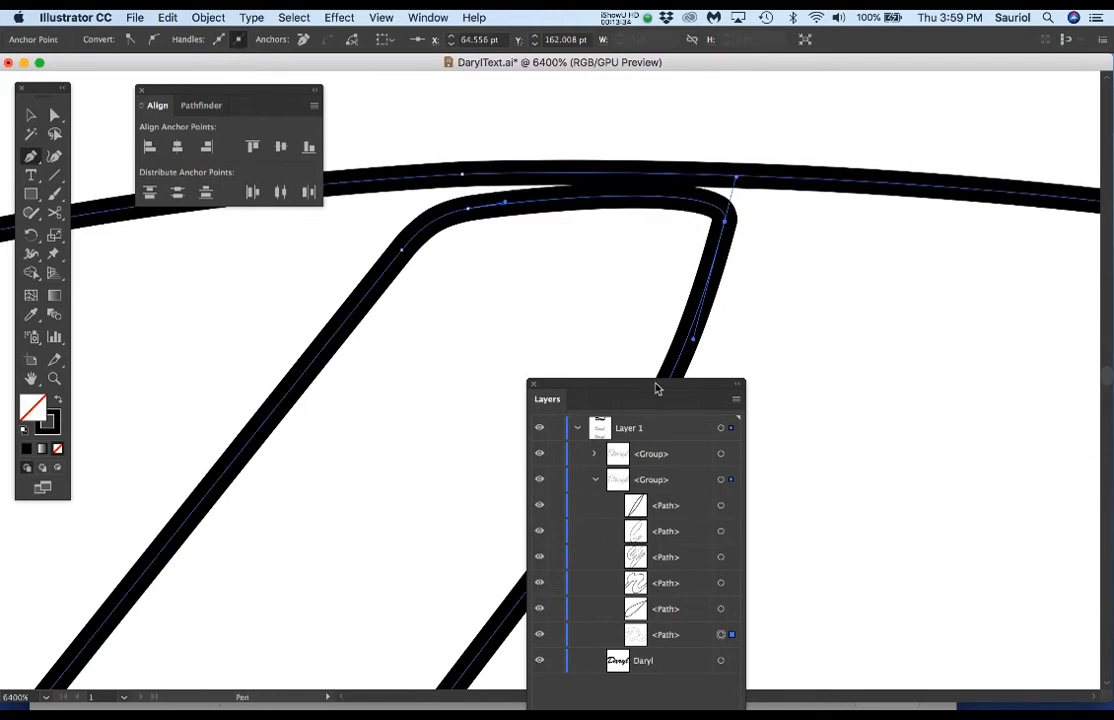
Move the Layers panel off the stem, lower the cap's right anchor point and make its handles vertical for a smooth rounded corner.
{"action": "left_click_drag", "start_coordinate": [661, 395], "coordinate": [953, 236]}
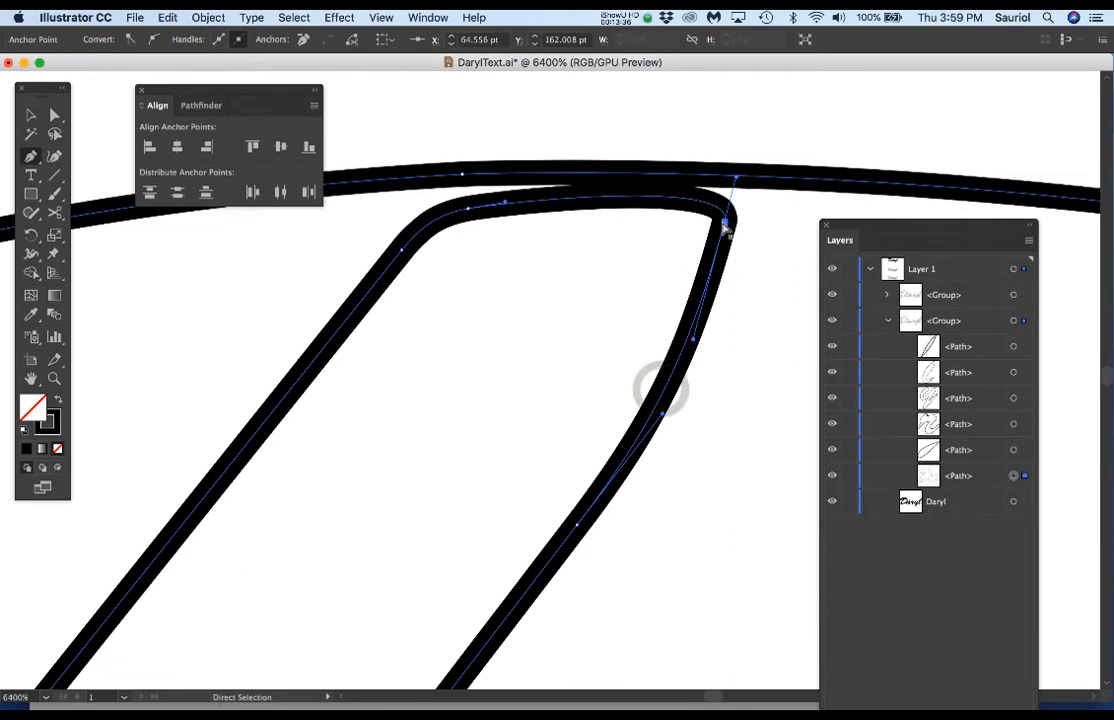
{"action": "left_click_drag", "start_coordinate": [725, 222], "coordinate": [756, 200]}
{"action": "left_click_drag", "start_coordinate": [686, 377], "coordinate": [721, 373]}
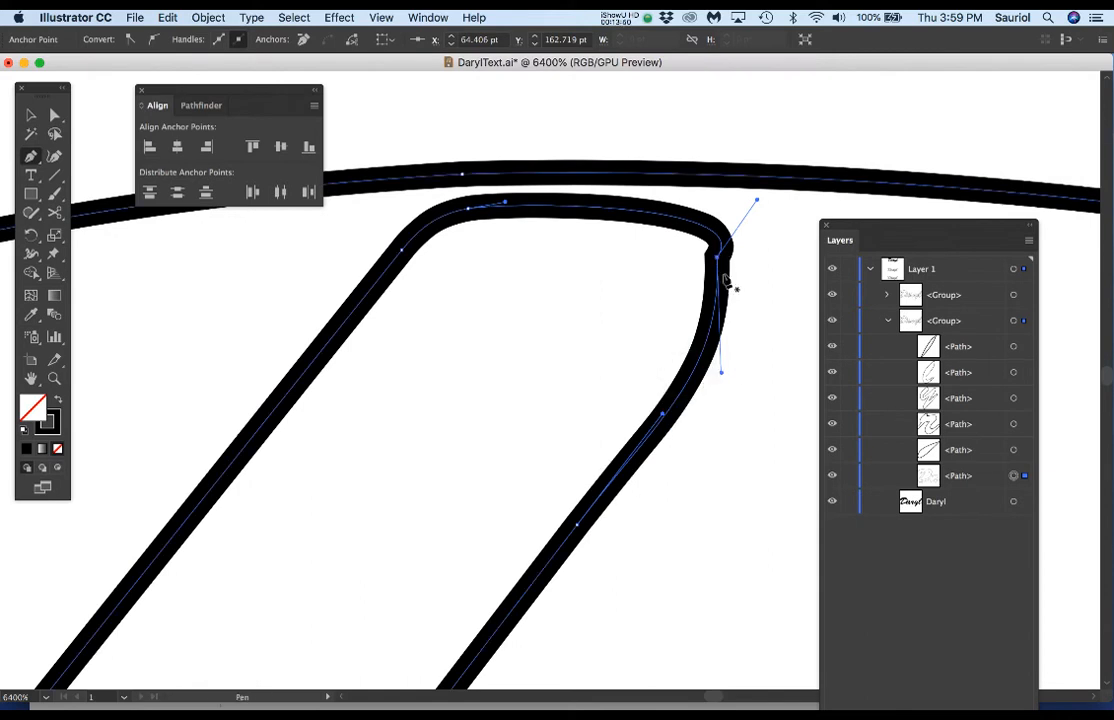
{"action": "left_click_drag", "start_coordinate": [717, 258], "coordinate": [717, 330]}
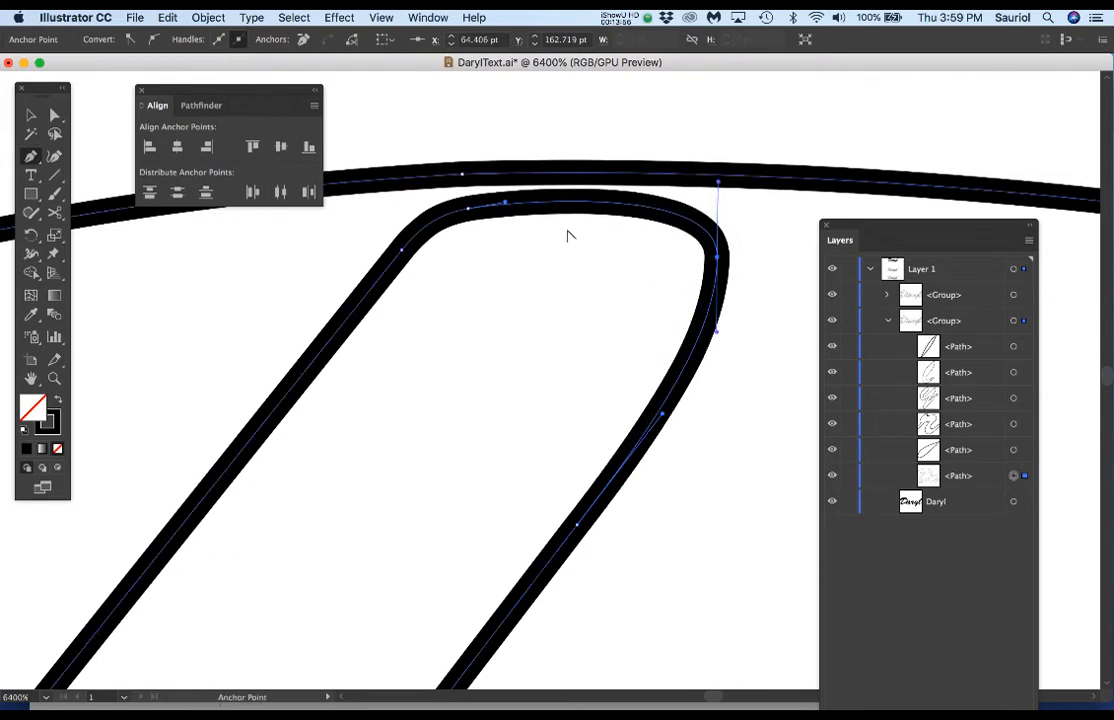
Select the anchor points of the stem's rounded end, move them down along the stem to widen the gap below the top stroke, and deselect.
{"action": "scroll", "coordinate": [570, 243], "scroll_direction": "down", "scroll_amount": 1}
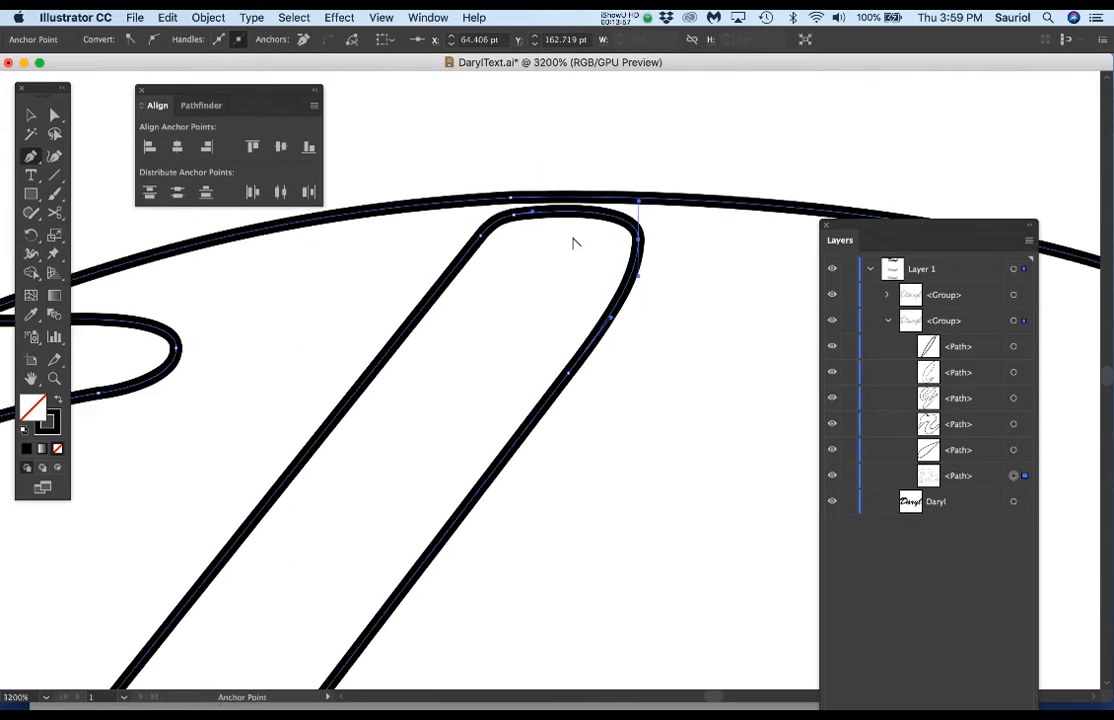
{"action": "left_click", "coordinate": [513, 219], "text": "super"}
{"action": "left_click", "coordinate": [638, 242], "text": "super"}
{"action": "left_click", "coordinate": [567, 374], "text": "super"}
{"action": "left_click_drag", "start_coordinate": [568, 374], "coordinate": [560, 386]}
{"action": "left_click", "coordinate": [645, 378], "text": "super"}
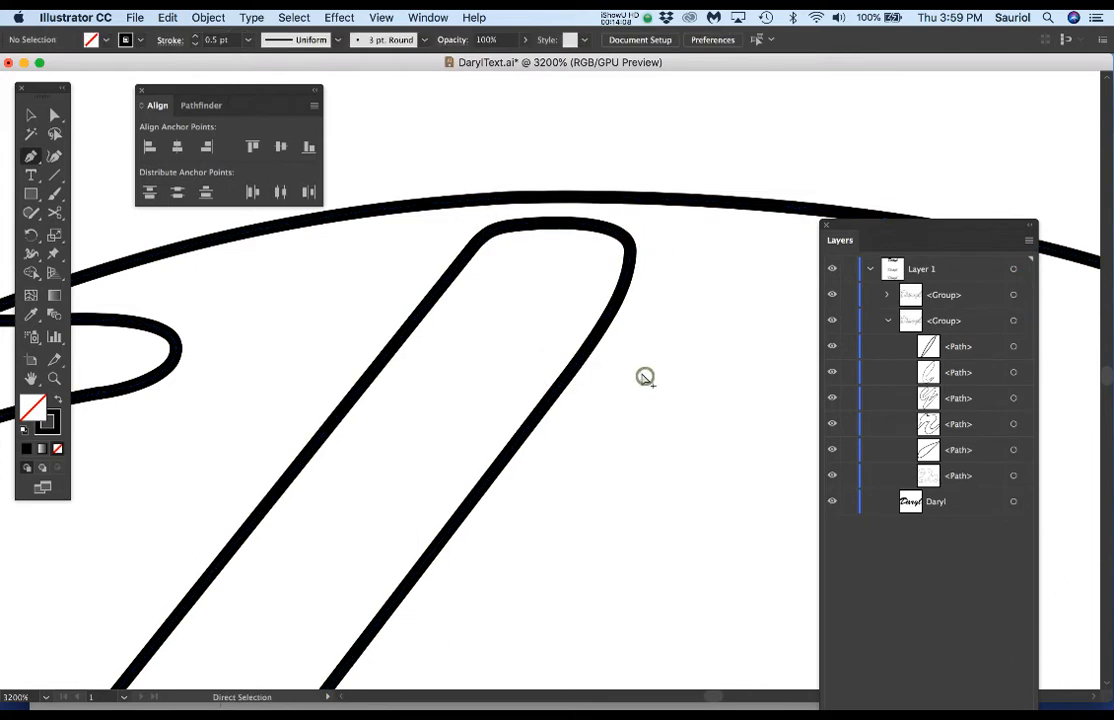
Cut the a's outline with the Scissors tool at the notch and at the anchor point on the curve below, and delete the segment between.
{"action": "scroll", "coordinate": [644, 381], "scroll_direction": "down", "scroll_amount": 5}
{"action": "left_click_drag", "start_coordinate": [716, 476], "coordinate": [568, 319]}
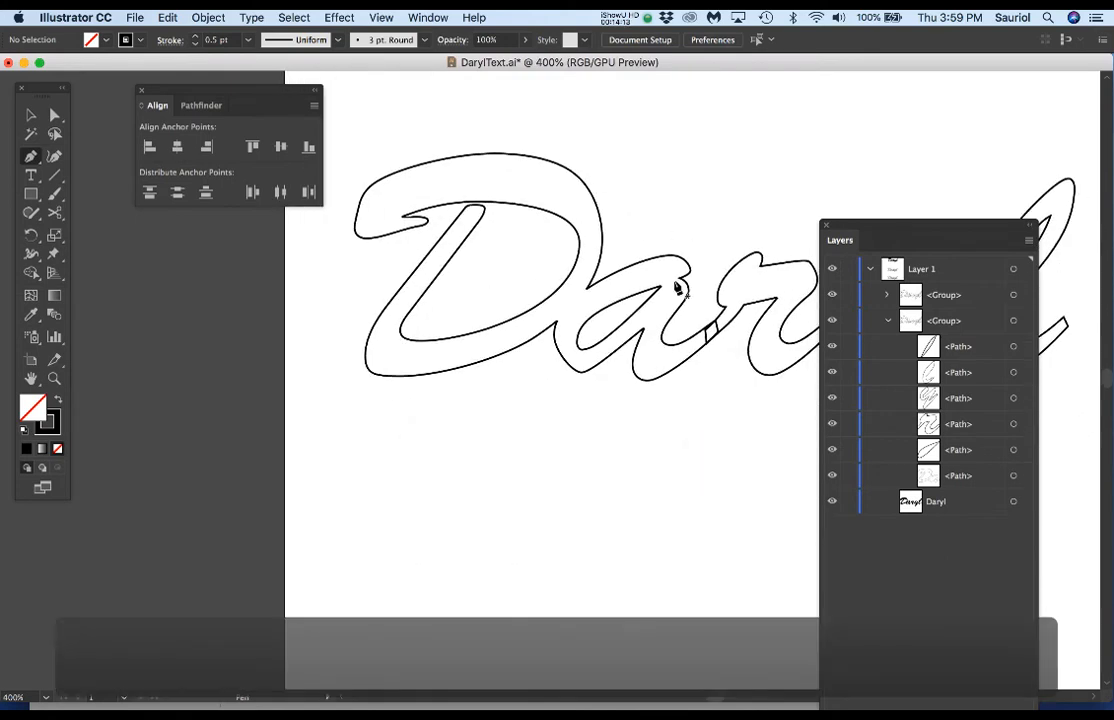
{"action": "scroll", "coordinate": [676, 277], "scroll_direction": "up", "scroll_amount": 4}
{"action": "left_click_drag", "start_coordinate": [682, 317], "coordinate": [639, 308]}
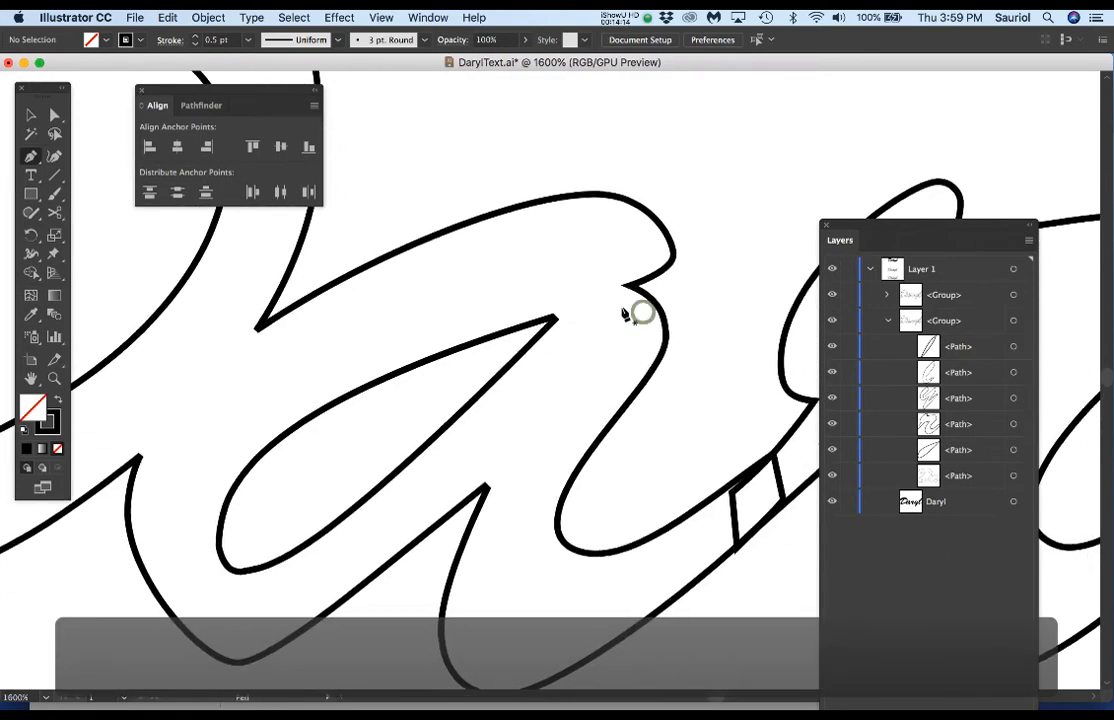
{"action": "scroll", "coordinate": [629, 313], "scroll_direction": "up", "scroll_amount": 2}
{"action": "key", "text": "c"}
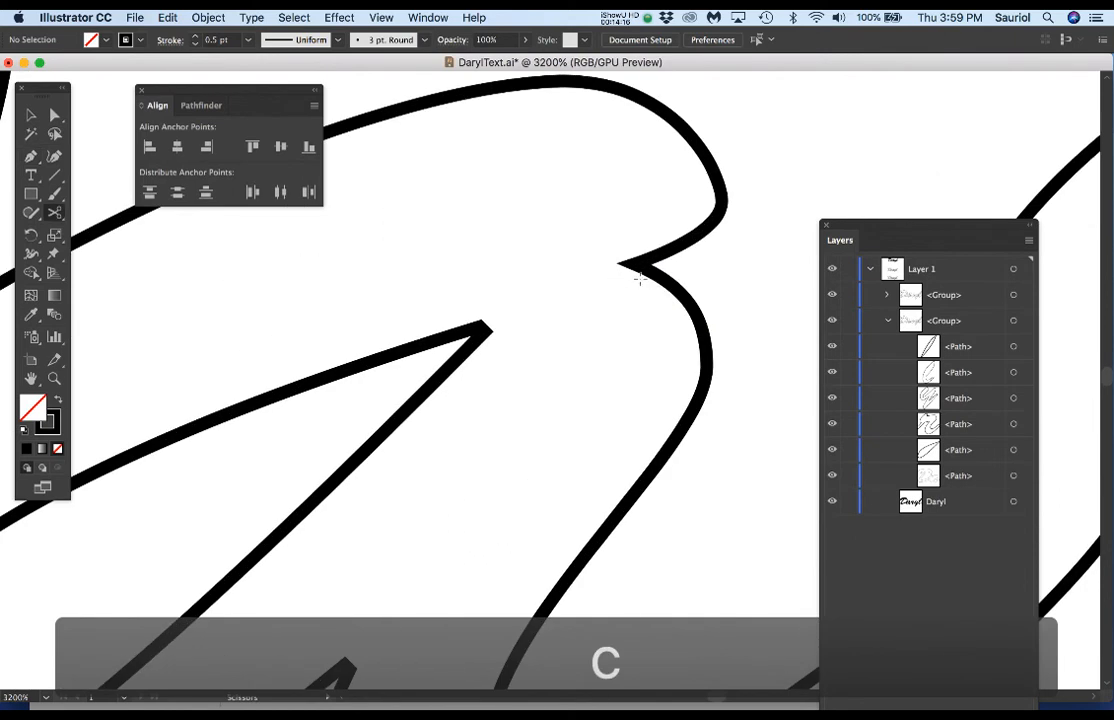
{"action": "left_click", "coordinate": [672, 247]}
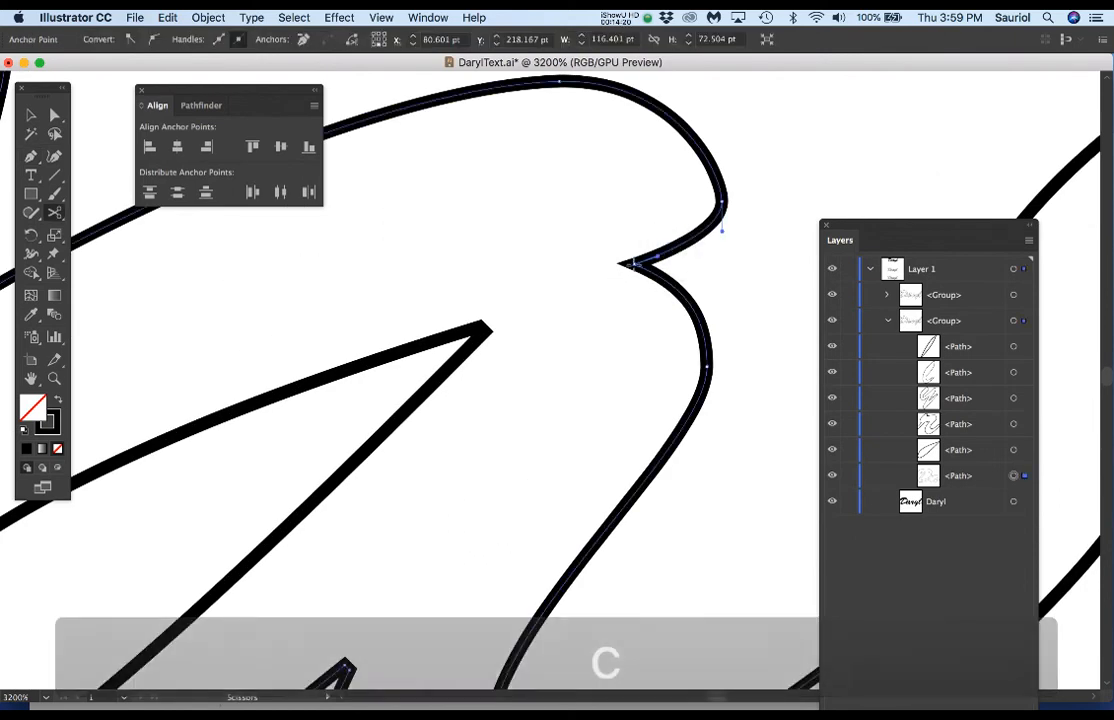
{"action": "left_click", "coordinate": [632, 265]}
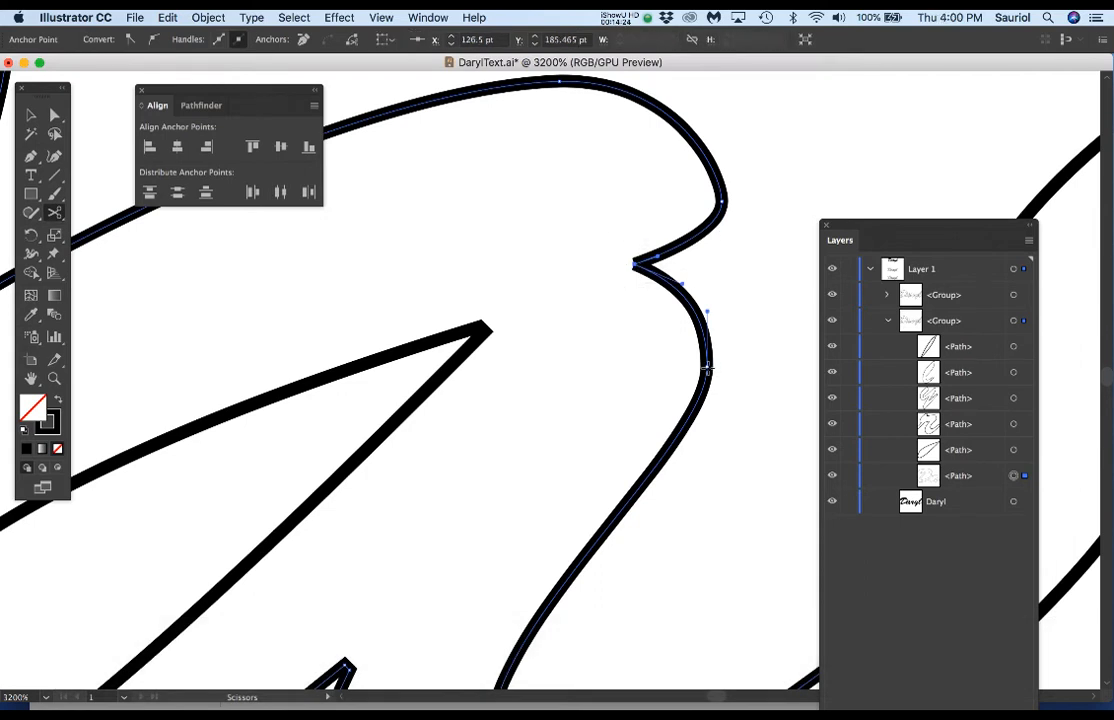
{"action": "left_click", "coordinate": [707, 369]}
{"action": "left_click", "coordinate": [672, 290], "text": "super"}
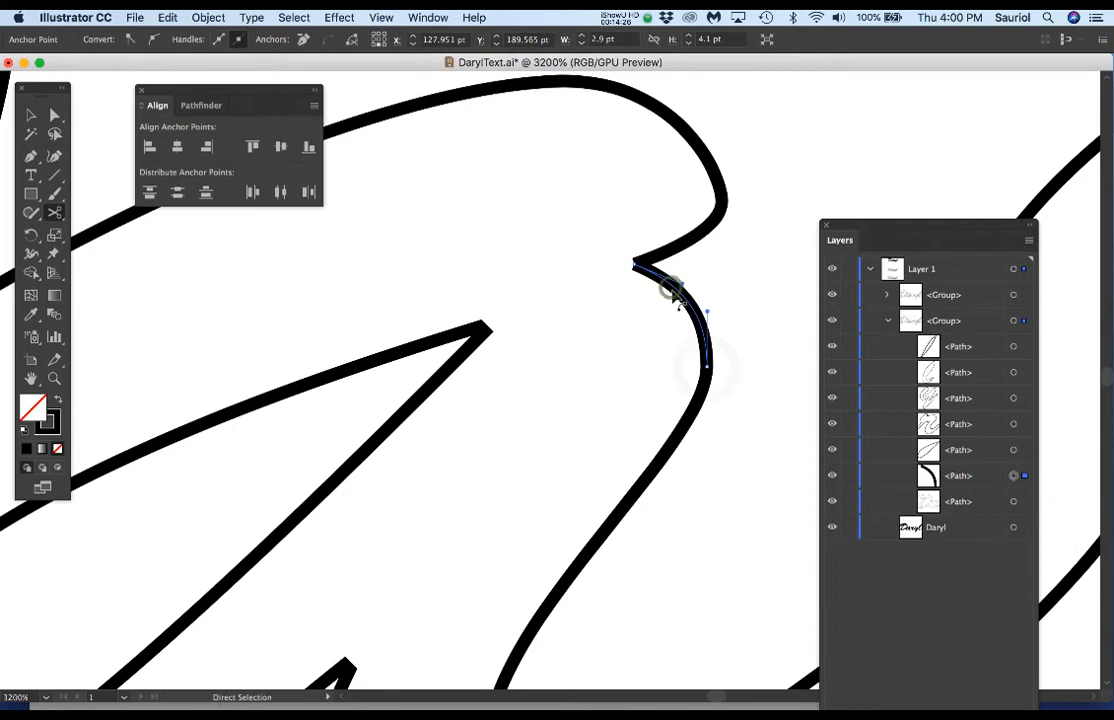
{"action": "key", "text": "Delete"}
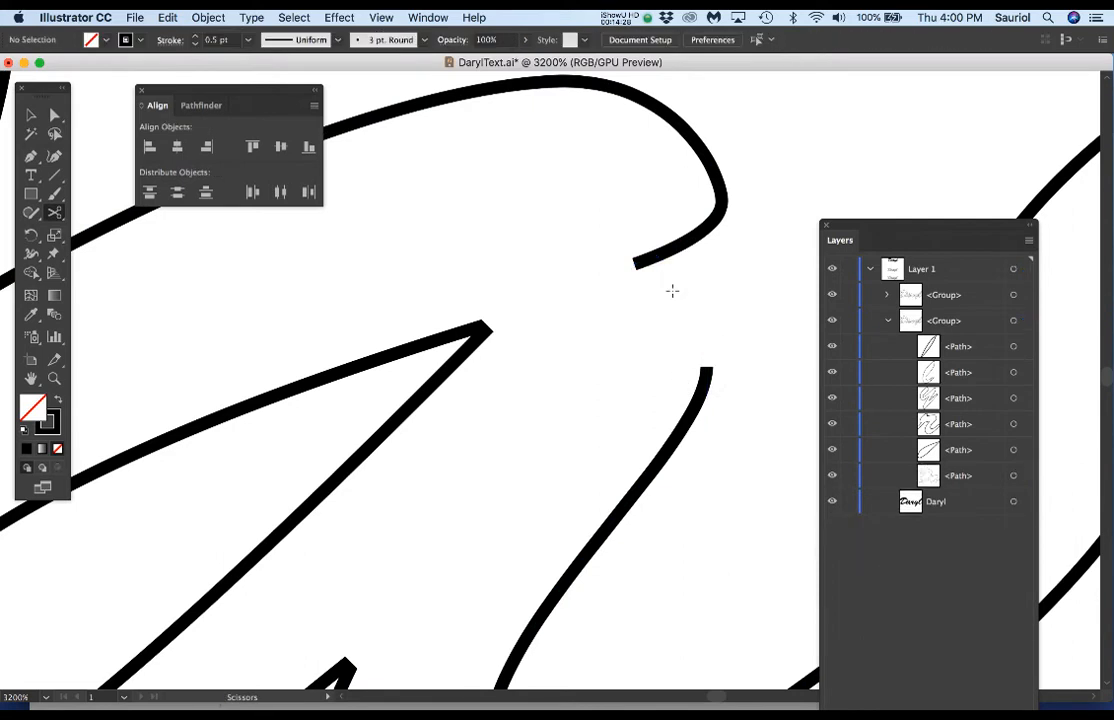
Delete the short segment at the tip of the a's counter and move the lower line's open endpoint away from the upper line's.
{"action": "left_click", "coordinate": [484, 328], "text": "super"}
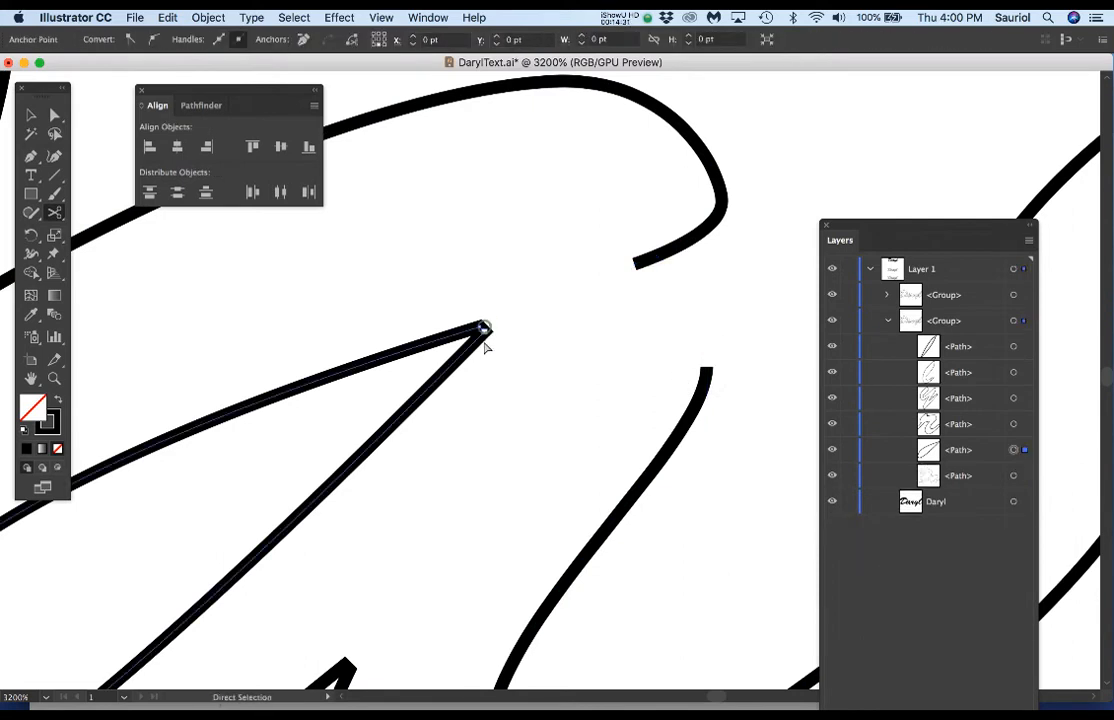
{"action": "scroll", "coordinate": [490, 328], "scroll_direction": "up", "scroll_amount": 3}
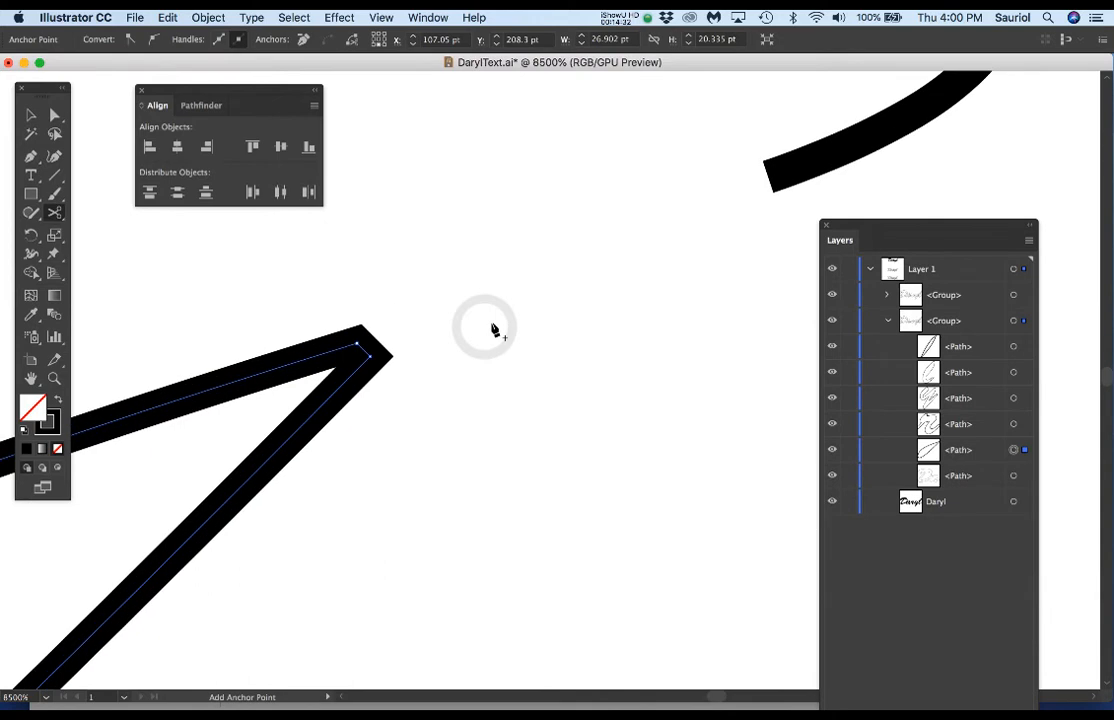
{"action": "left_click", "coordinate": [398, 330], "text": "super"}
{"action": "left_click", "coordinate": [364, 346], "text": "super"}
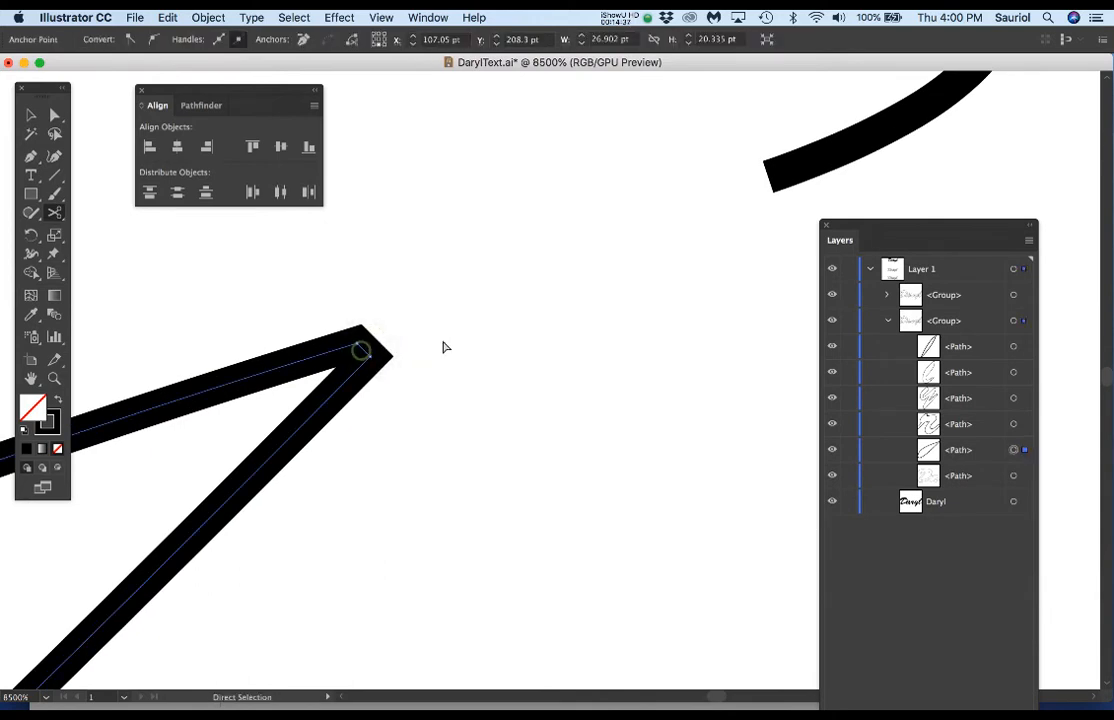
{"action": "key", "text": "Delete"}
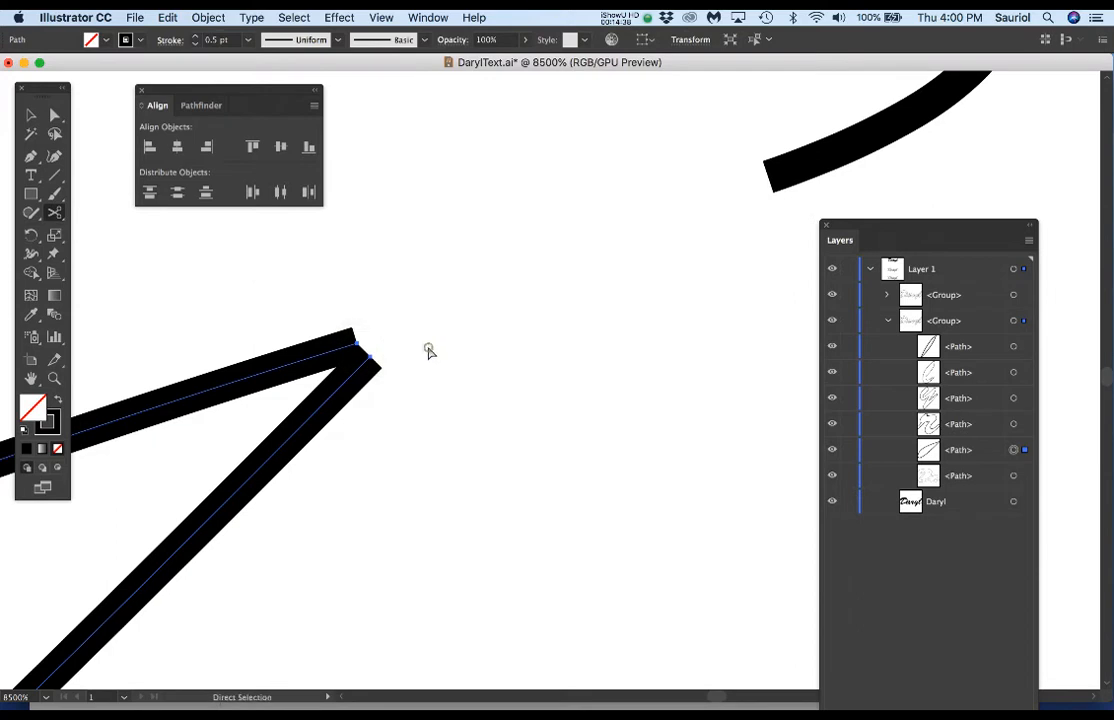
{"action": "left_click", "coordinate": [428, 350], "text": "super"}
{"action": "left_click", "coordinate": [370, 359], "text": "super"}
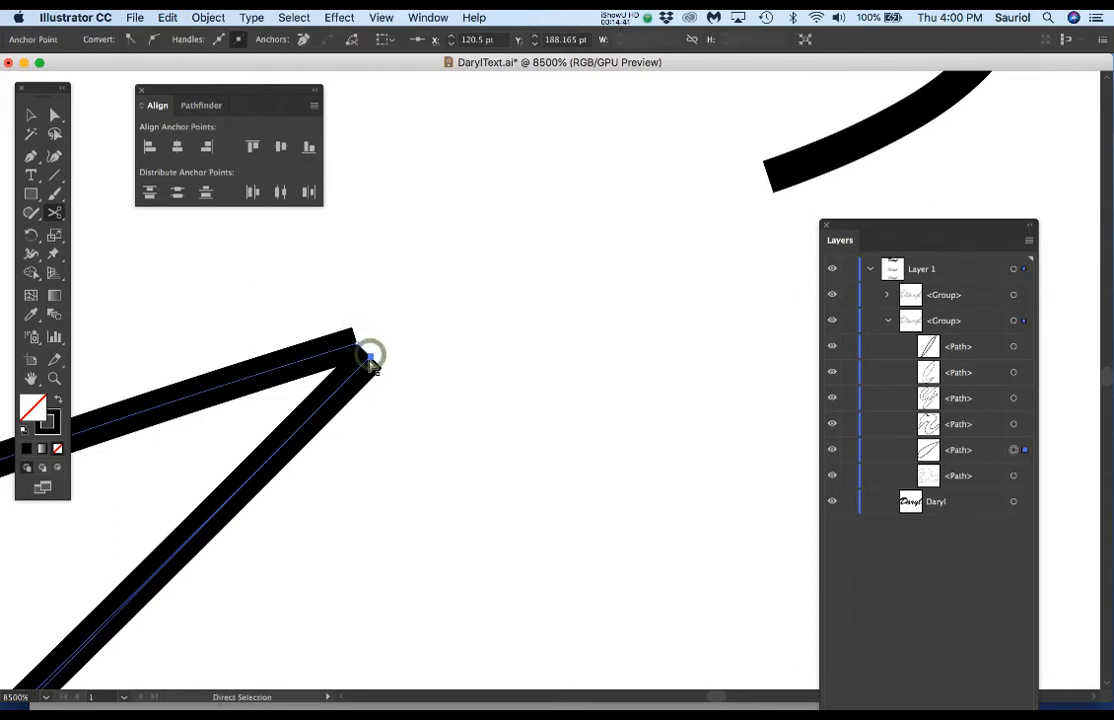
{"action": "left_click_drag", "start_coordinate": [370, 360], "coordinate": [393, 381]}
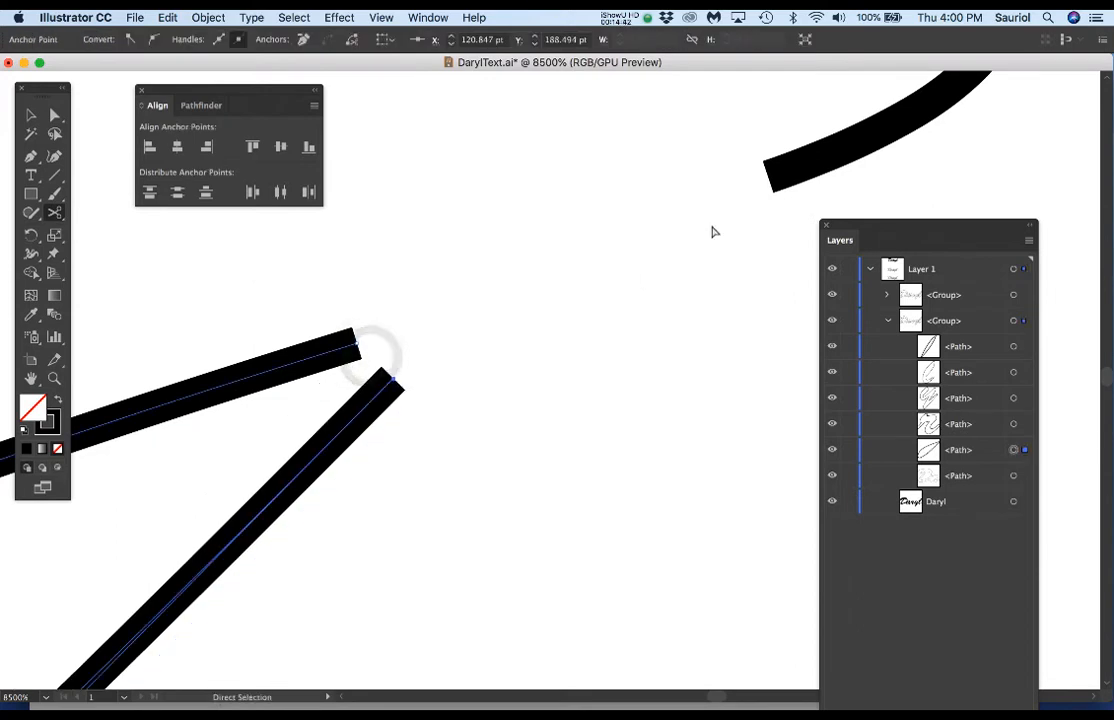
Join the counter's upper line to the bowl's open end with the Pen tool, delete the middle anchor point and lengthen the bowl's handle for a smooth curve.
{"action": "scroll", "coordinate": [605, 350], "scroll_direction": "down", "scroll_amount": 2}
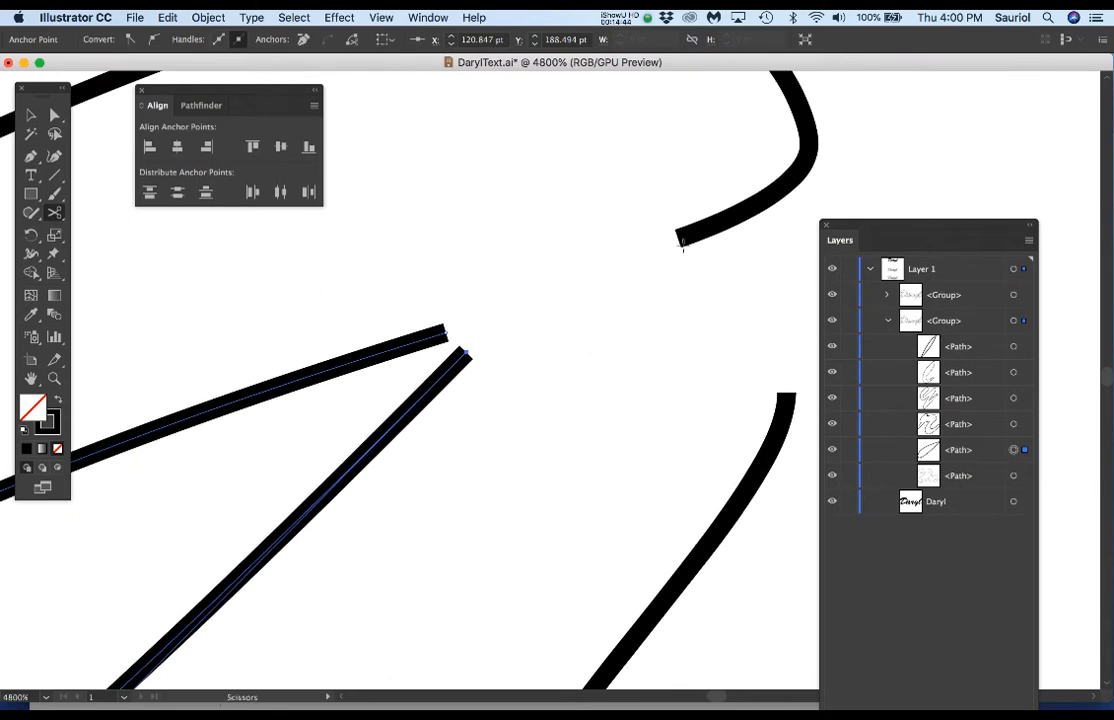
{"action": "key", "text": "p"}
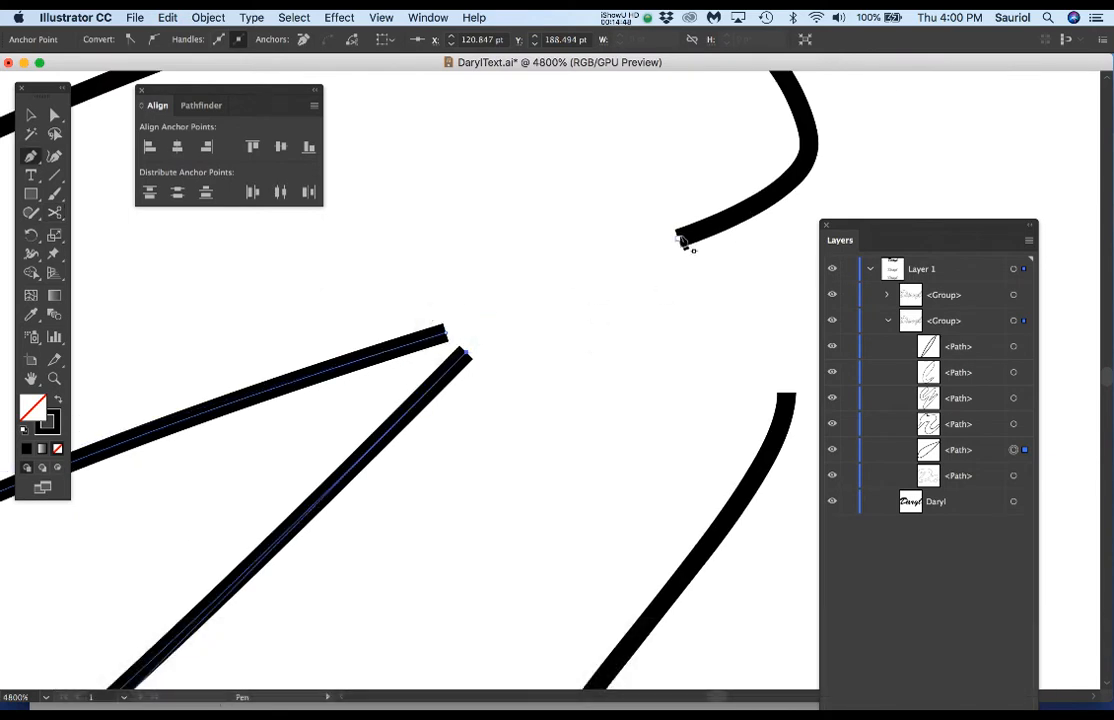
{"action": "left_click_drag", "start_coordinate": [680, 243], "coordinate": [740, 228]}
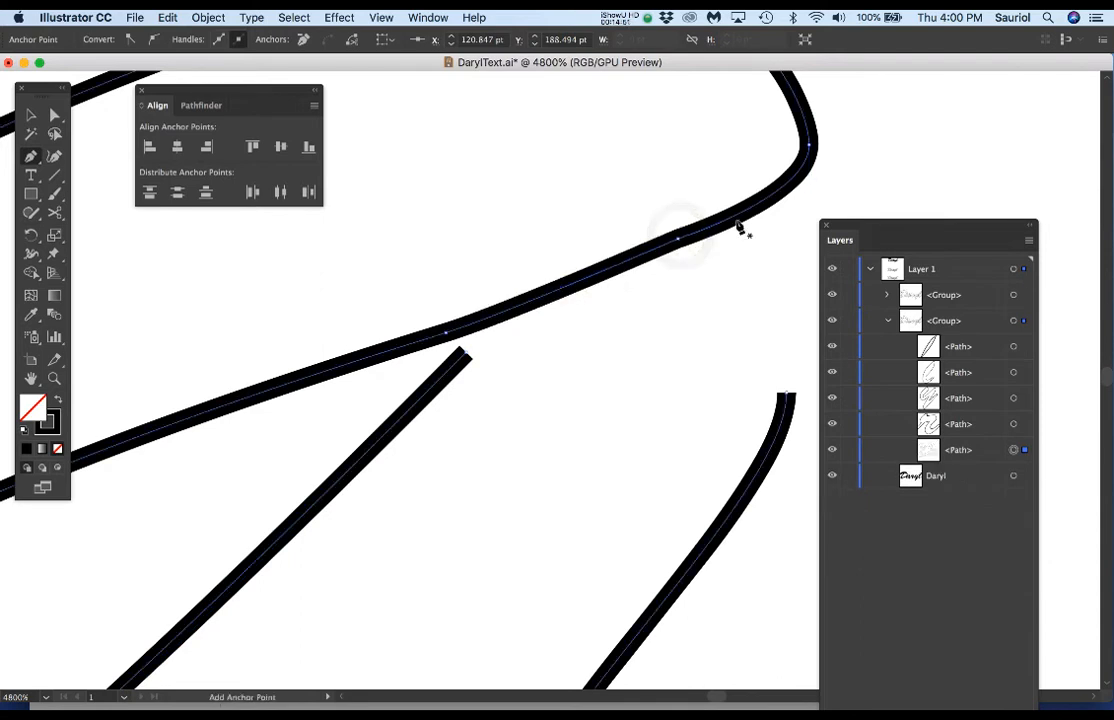
{"action": "left_click", "coordinate": [678, 243]}
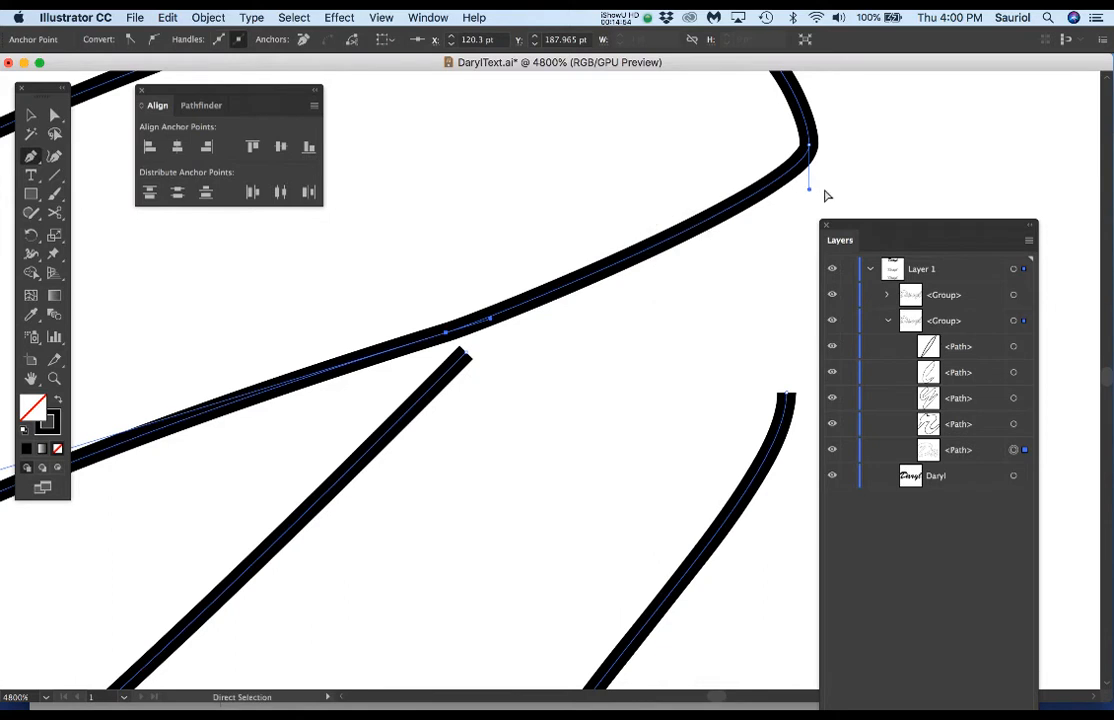
{"action": "left_click_drag", "start_coordinate": [810, 190], "coordinate": [796, 221]}
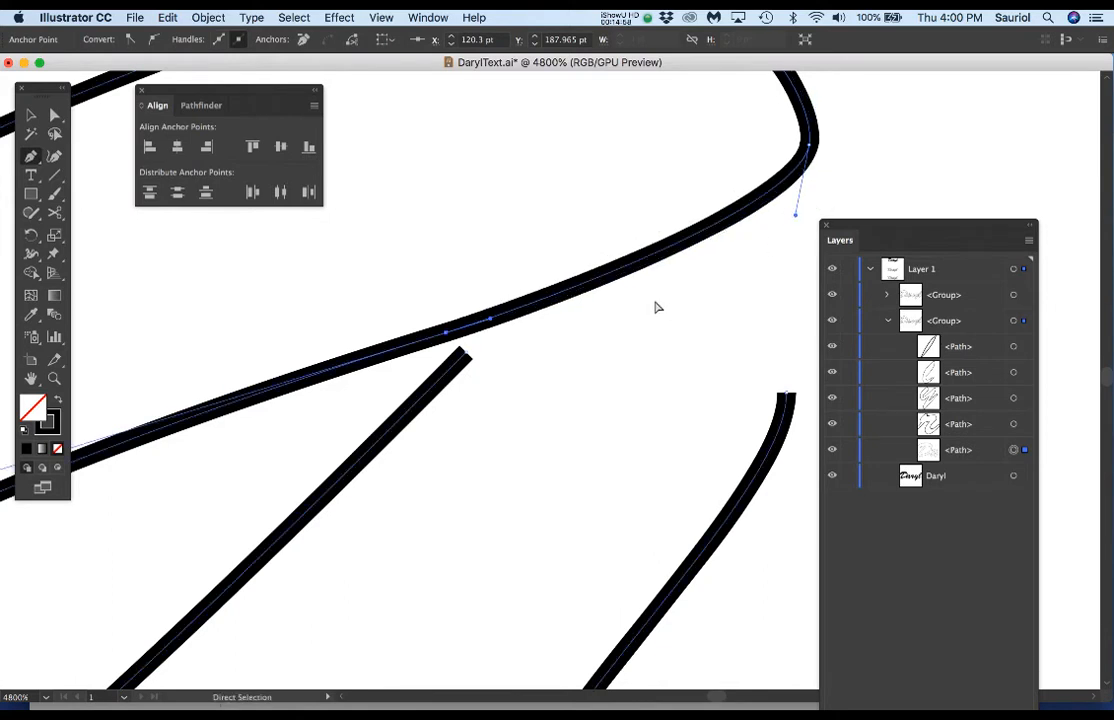
Move the lower line's endpoint back down the a's stem and draw a rounded Pen curve from it to the right line's open endpoint.
{"action": "left_click_drag", "start_coordinate": [466, 358], "coordinate": [426, 401]}
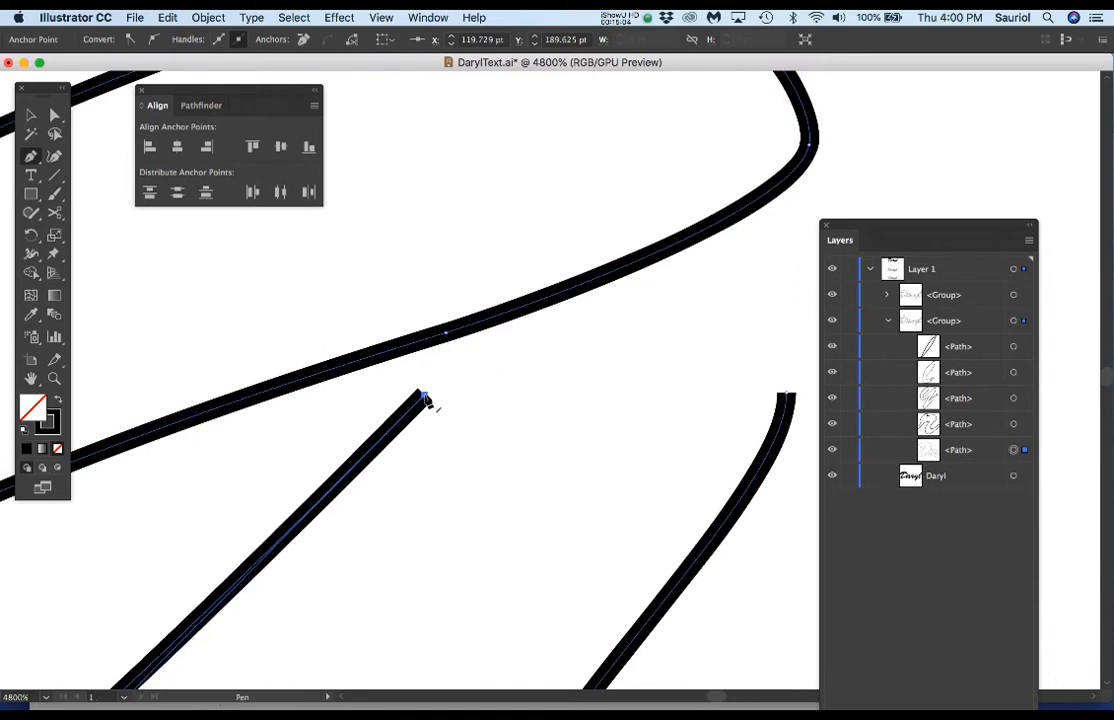
{"action": "left_click_drag", "start_coordinate": [425, 400], "coordinate": [450, 378]}
{"action": "scroll", "coordinate": [655, 438], "scroll_direction": "right", "scroll_amount": 5}
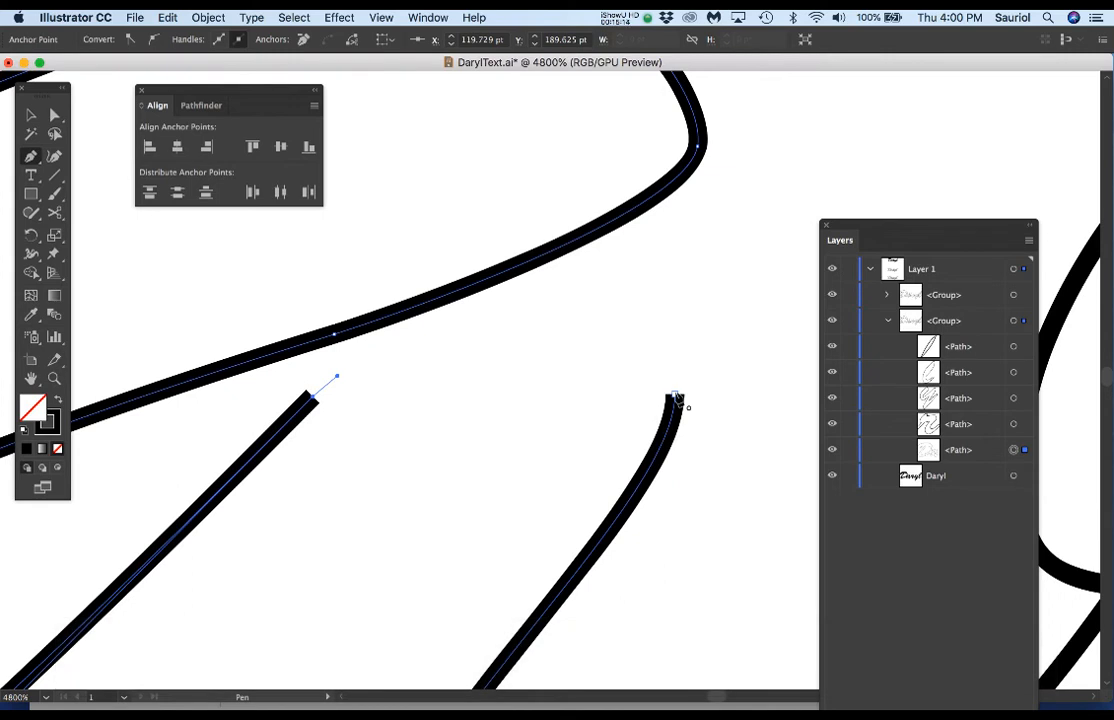
{"action": "mouse_move", "coordinate": [675, 396]}
{"action": "left_mouse_down"}
{"action": "mouse_move", "coordinate": [670, 500]}
{"action": "mouse_move", "coordinate": [655, 520]}
{"action": "mouse_move", "coordinate": [670, 452]}
{"action": "mouse_move", "coordinate": [676, 481]}
{"action": "left_mouse_up"}
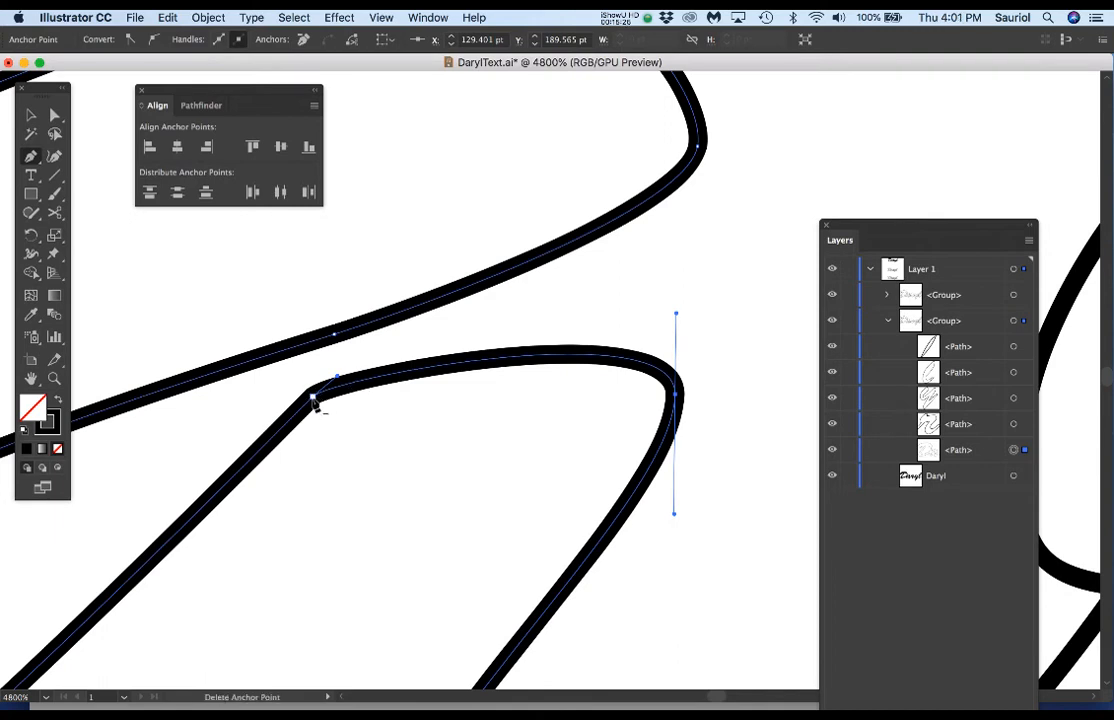
Select the anchor point at the left corner of the a's new stem cap to show its handles for adjusting the curve.
{"action": "left_click", "coordinate": [313, 398]}
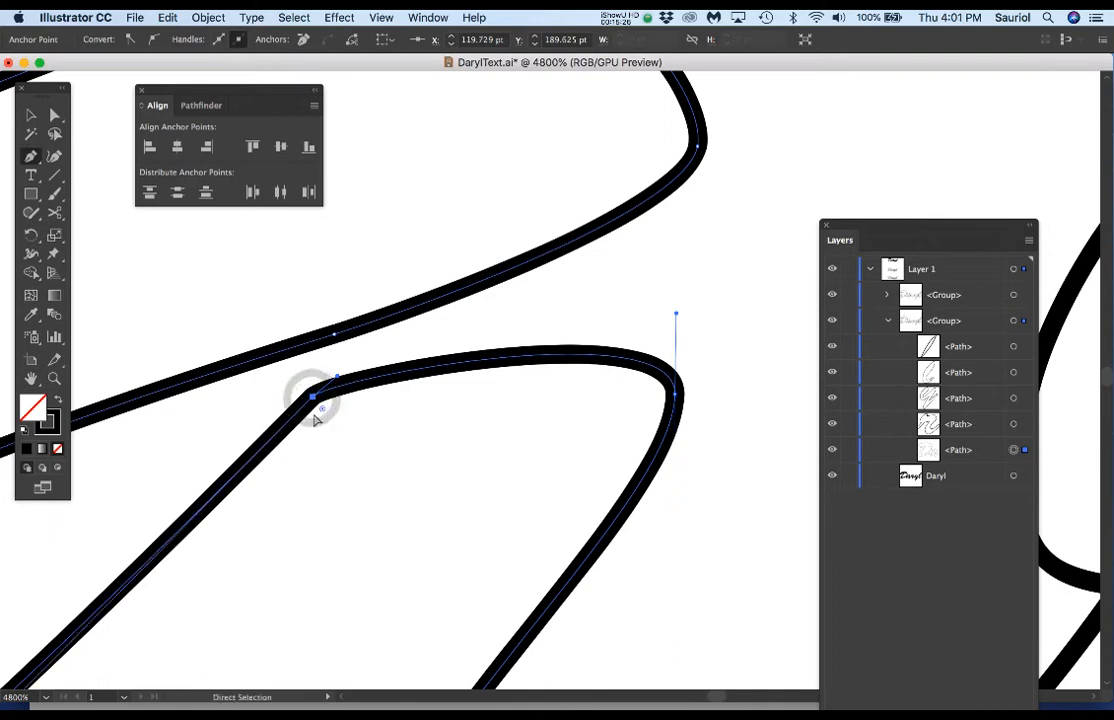
{"action": "scroll", "coordinate": [165, 615], "scroll_direction": "down", "scroll_amount": 2}
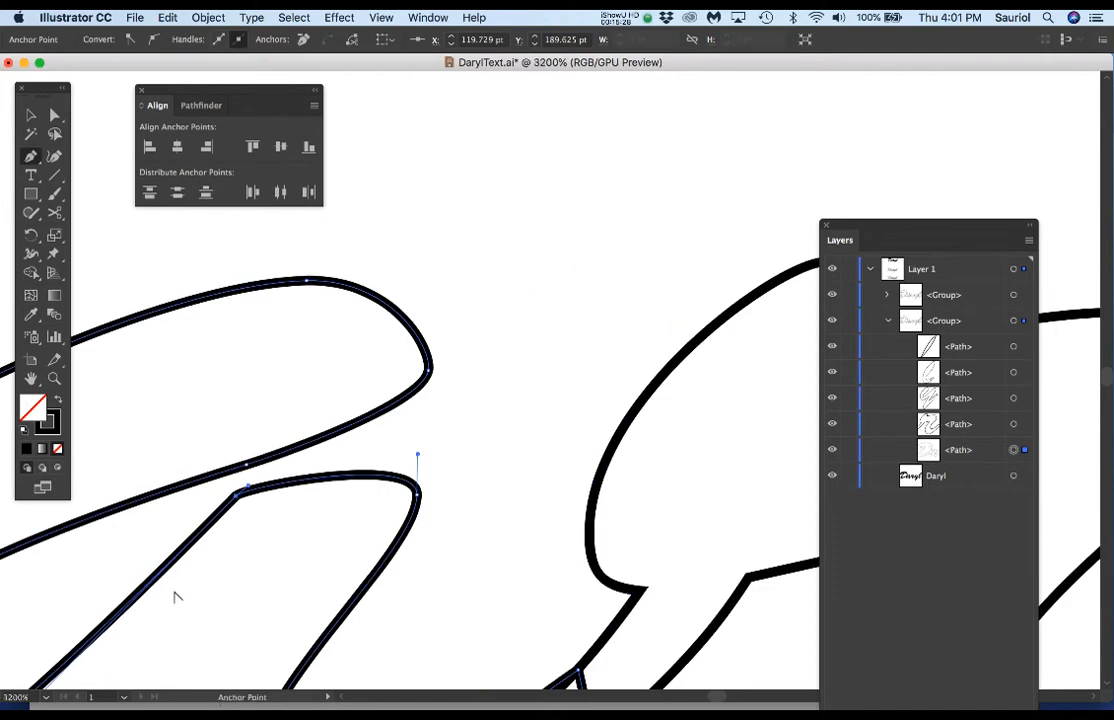
{"action": "left_click_drag", "start_coordinate": [238, 557], "coordinate": [425, 358]}
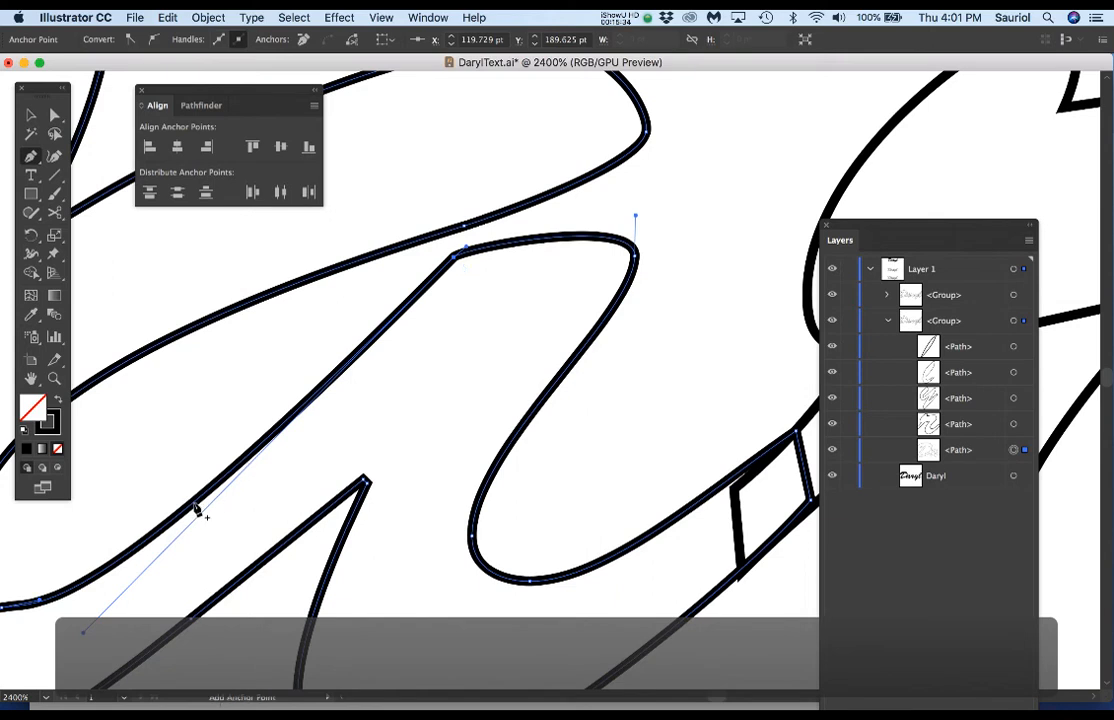
{"action": "scroll", "coordinate": [195, 510], "scroll_direction": "up", "scroll_amount": 1}
{"action": "left_click_drag", "start_coordinate": [395, 396], "coordinate": [378, 439]}
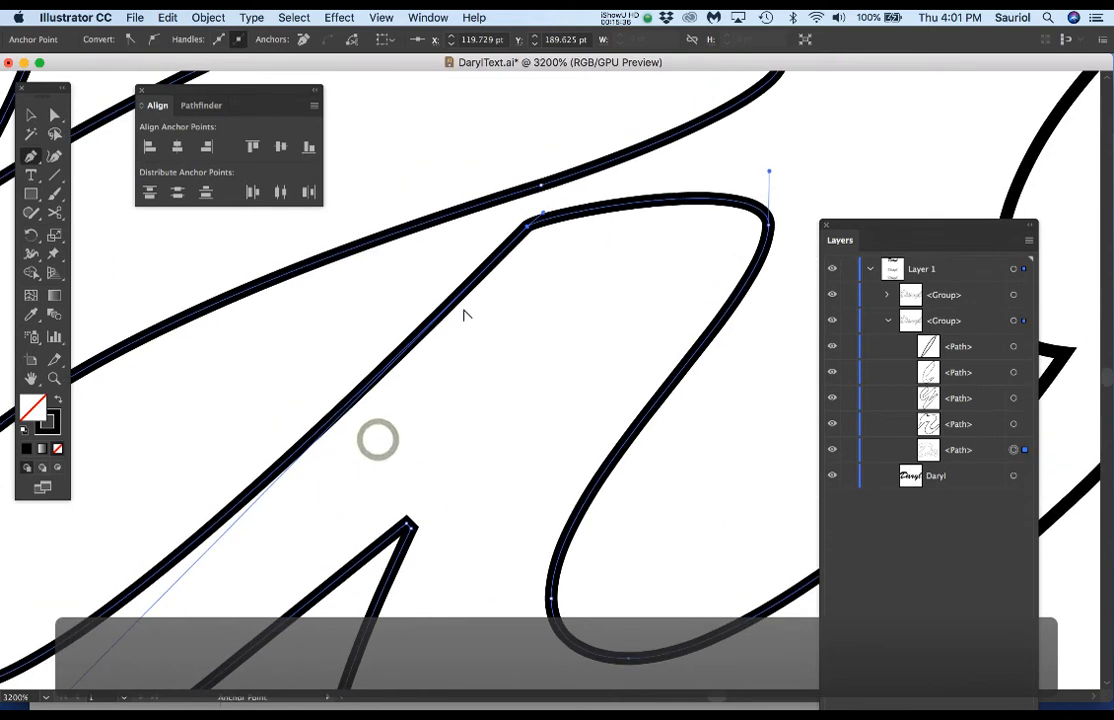
{"action": "scroll", "coordinate": [464, 314], "scroll_direction": "up", "scroll_amount": 1}
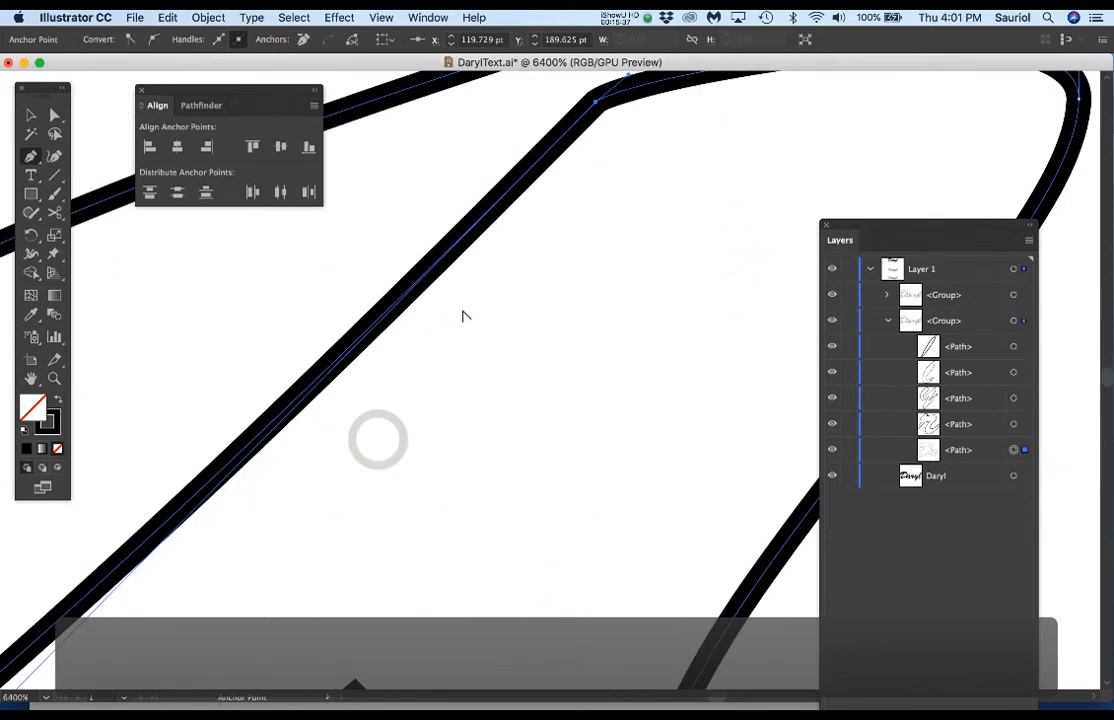
Convert the corner anchor where the a's bowl meets its stem into a smooth point and shift it slightly along the outline.
{"action": "left_click", "coordinate": [385, 318]}
{"action": "left_click_drag", "start_coordinate": [522, 293], "coordinate": [305, 535]}
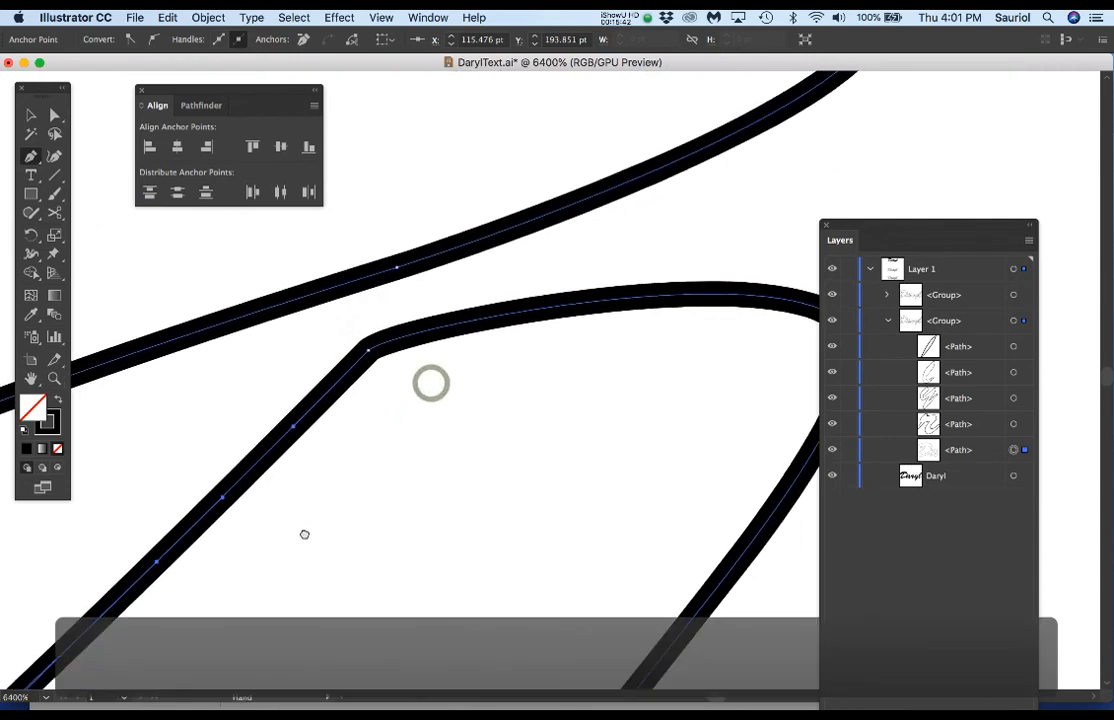
{"action": "left_click", "coordinate": [294, 428]}
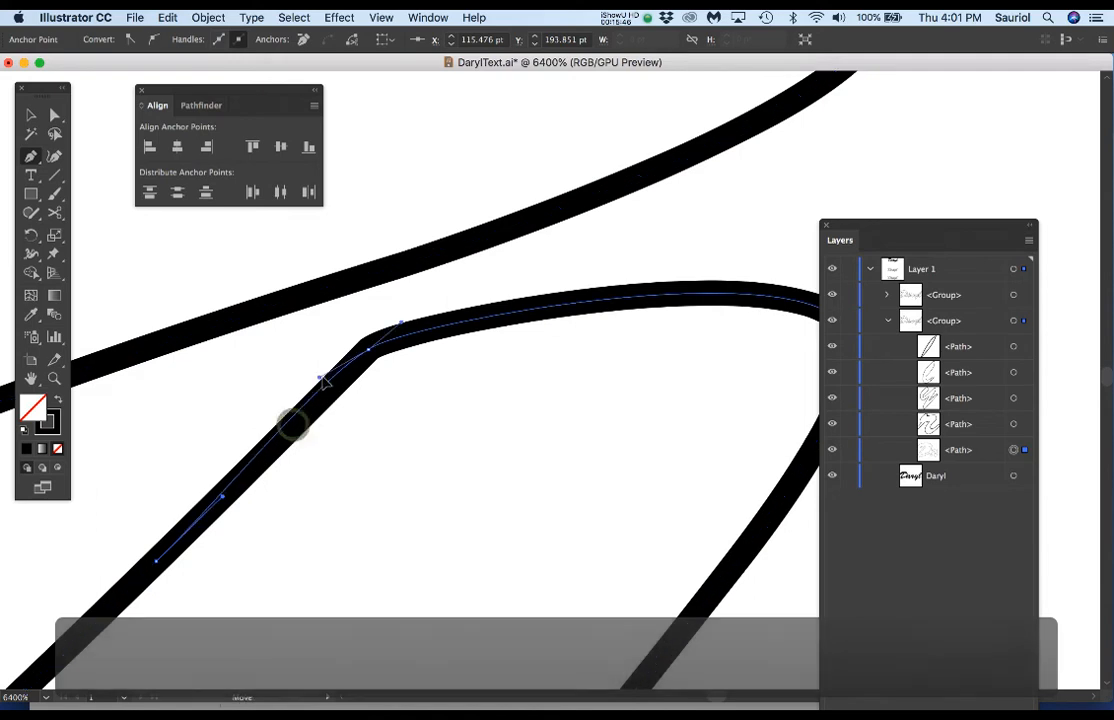
{"action": "left_click", "coordinate": [369, 353]}
{"action": "left_click", "coordinate": [424, 319]}
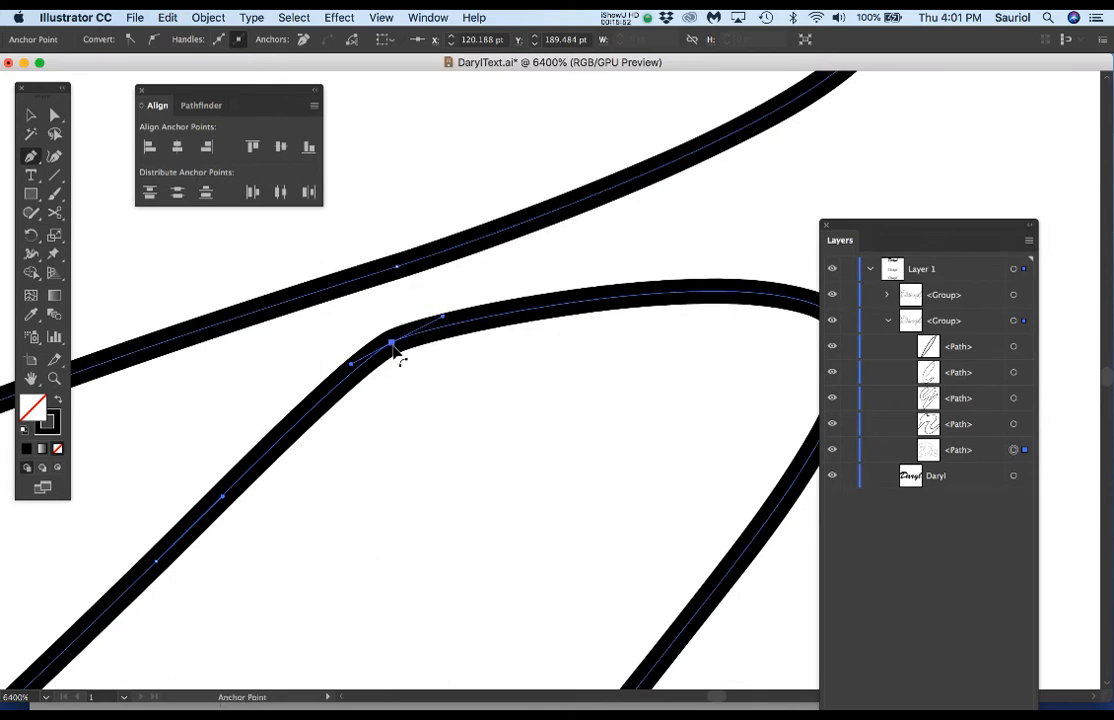
{"action": "left_click_drag", "start_coordinate": [393, 347], "coordinate": [452, 323]}
{"action": "key", "text": "super+minus"}
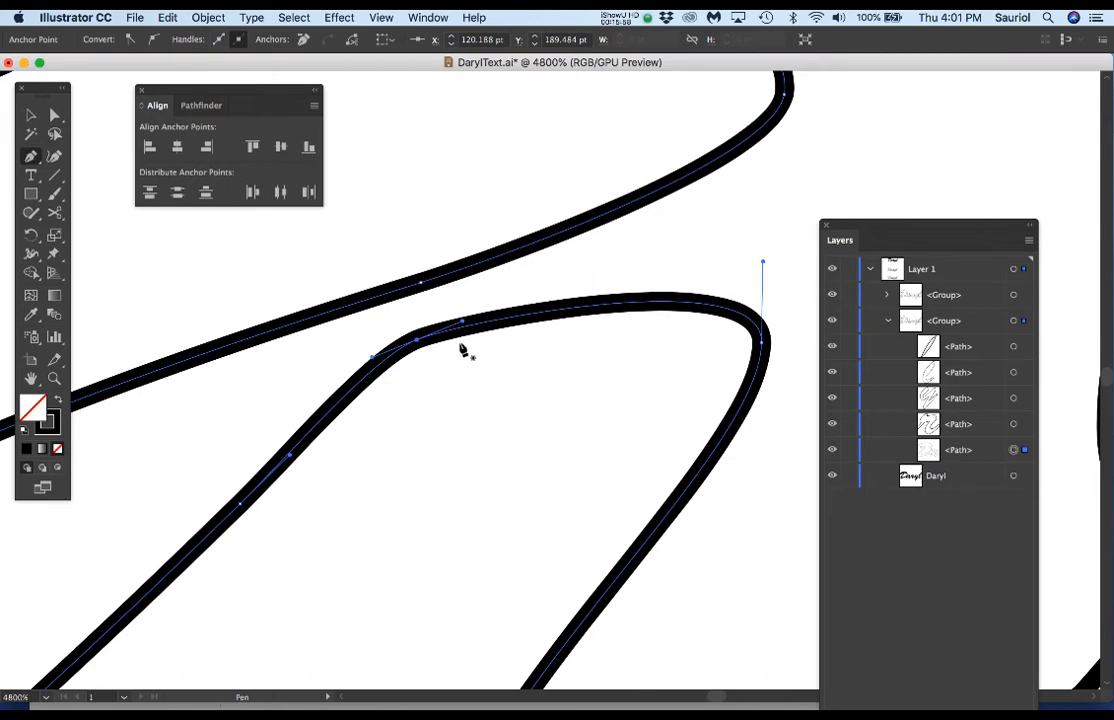
Redraw the direction handles of the smoothed anchor on the a and shorten the lower handle for an even curve.
{"action": "left_click_drag", "start_coordinate": [462, 323], "coordinate": [460, 368]}
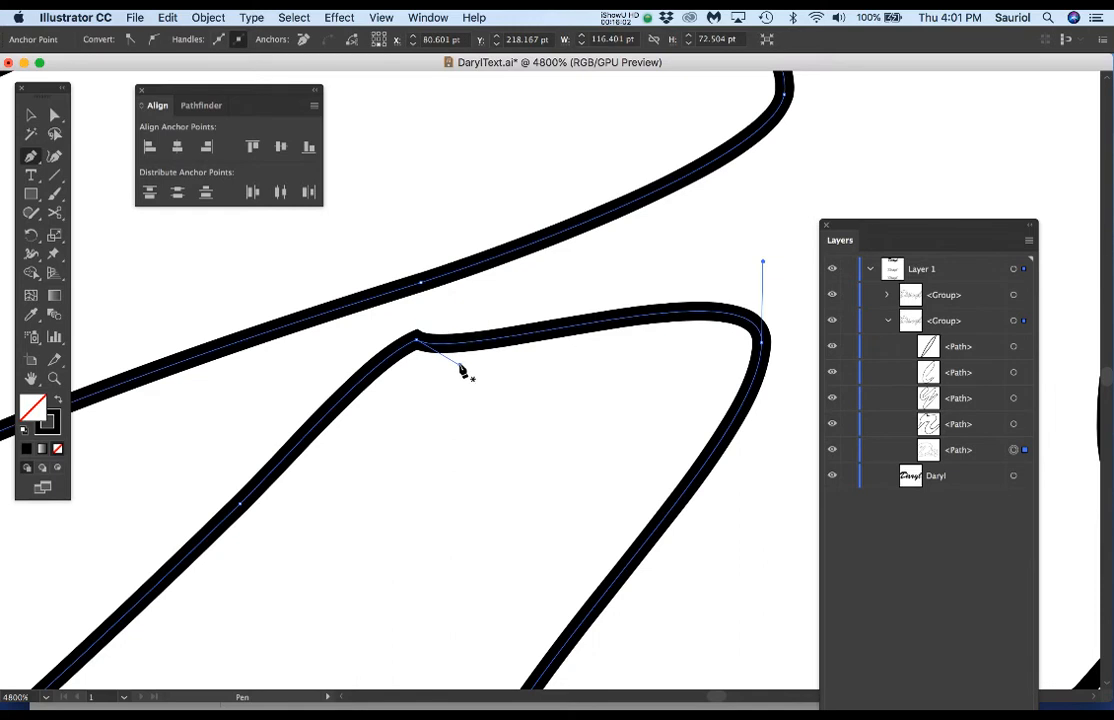
{"action": "left_click_drag", "start_coordinate": [416, 341], "coordinate": [480, 325]}
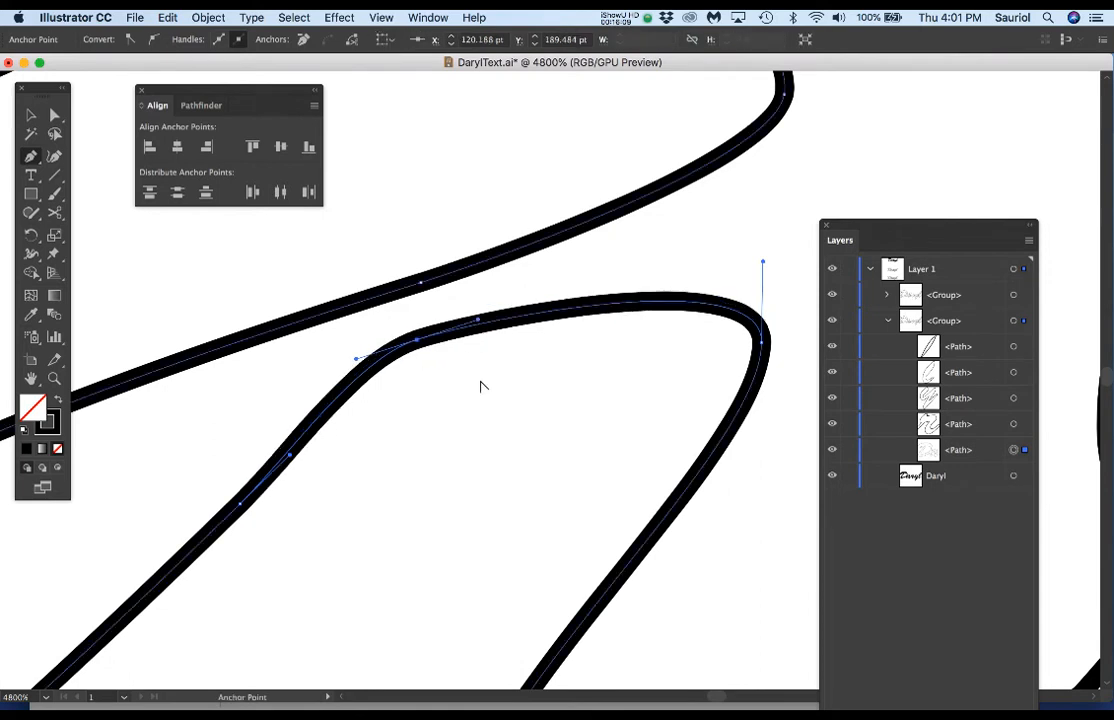
{"action": "left_click", "coordinate": [358, 362]}
{"action": "left_click", "coordinate": [405, 346]}
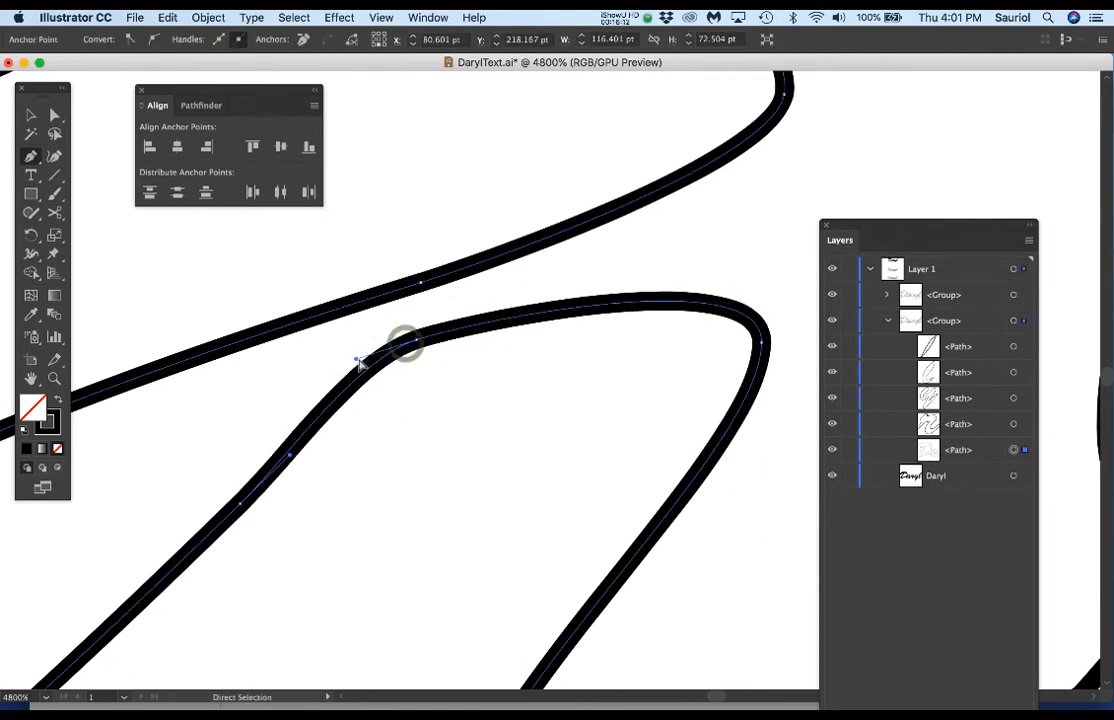
{"action": "left_click", "coordinate": [358, 360]}
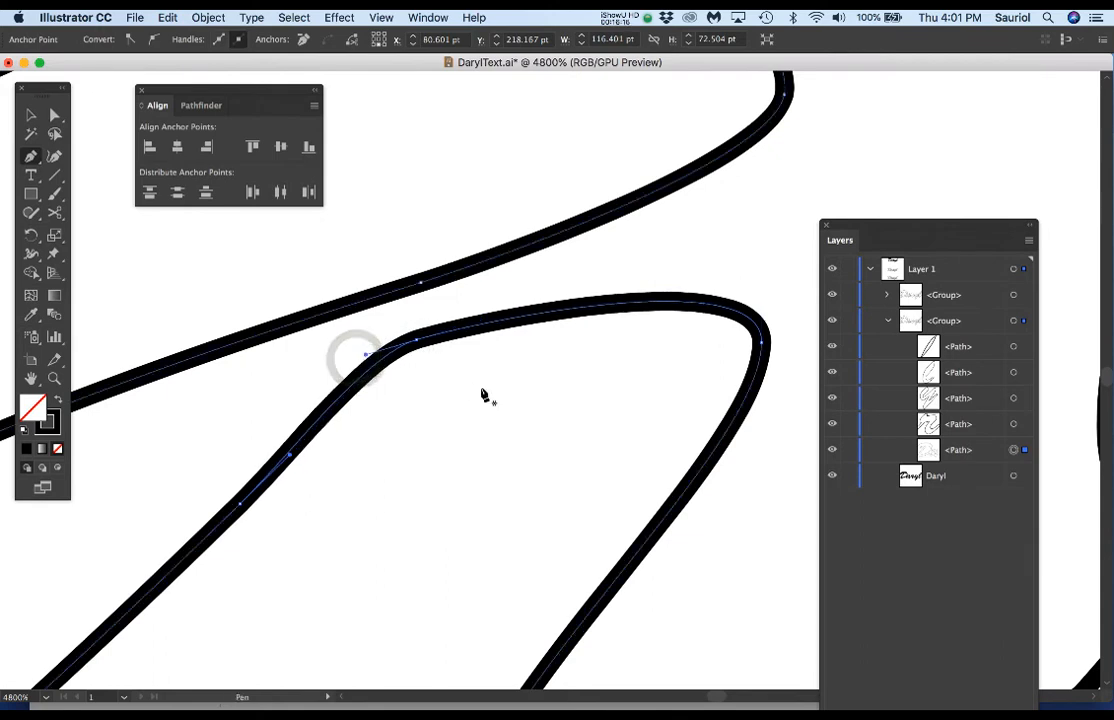
Delete the short end segments that close off the a and the r where the two letters overlap.
{"action": "scroll", "coordinate": [474, 392], "scroll_direction": "down", "scroll_amount": 6}
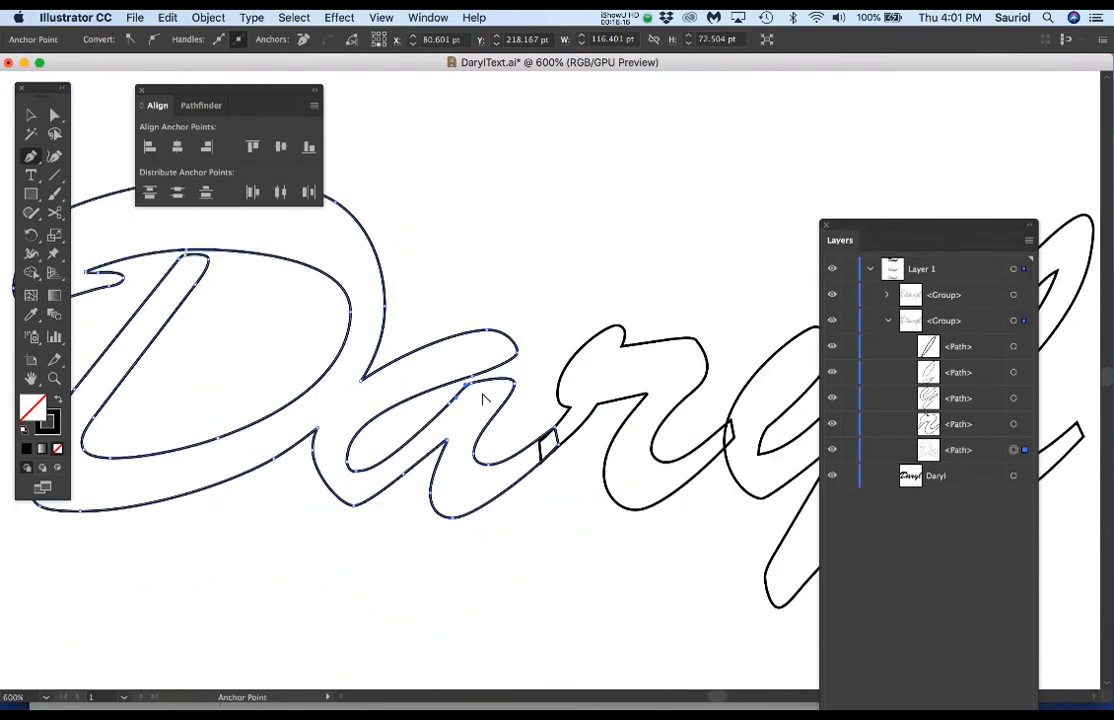
{"action": "scroll", "coordinate": [482, 400], "scroll_direction": "down", "scroll_amount": 1}
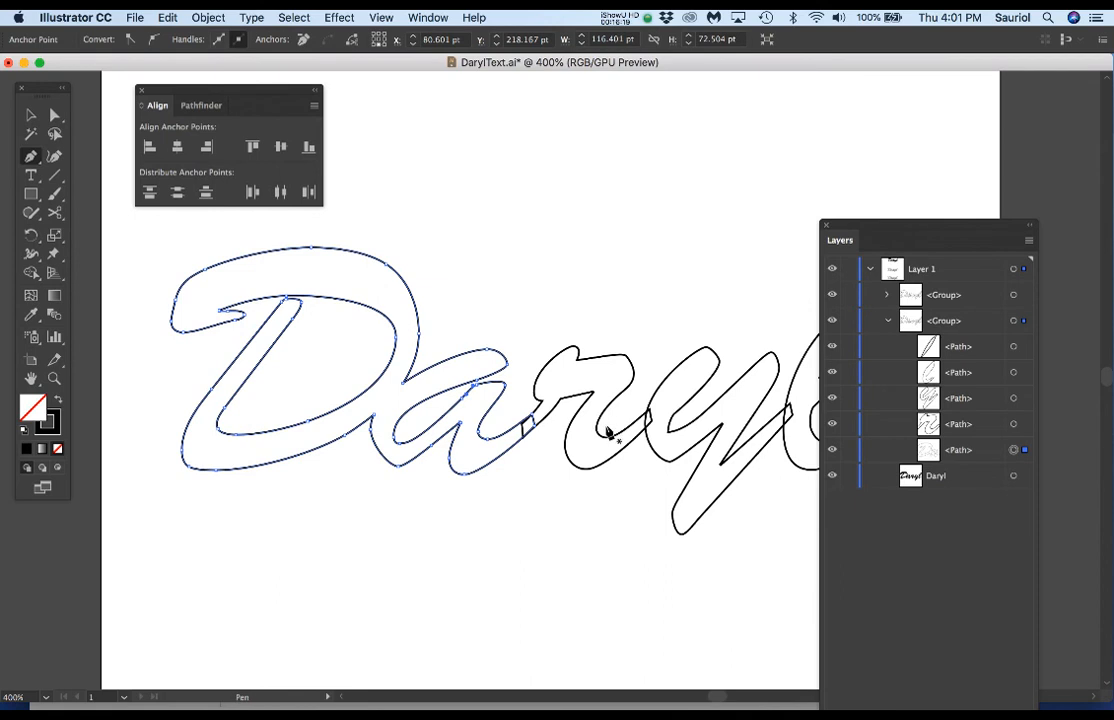
{"action": "scroll", "coordinate": [560, 430], "scroll_direction": "up", "scroll_amount": 5}
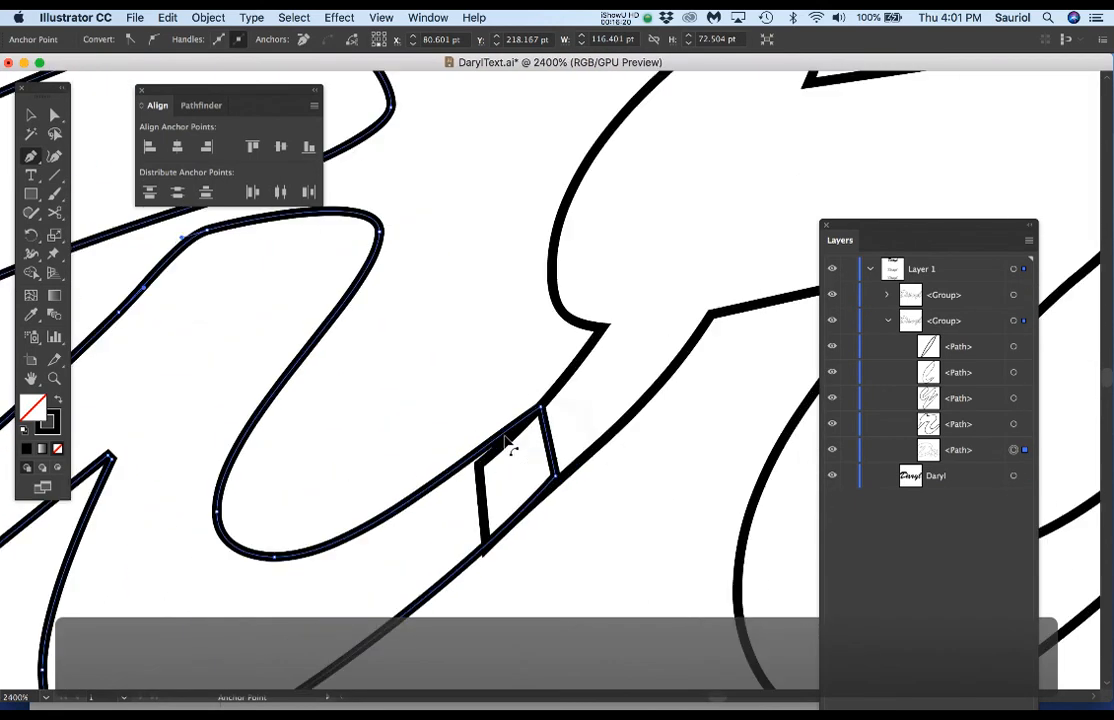
{"action": "left_click", "coordinate": [576, 428]}
{"action": "left_click", "coordinate": [548, 437]}
{"action": "key", "text": "Delete"}
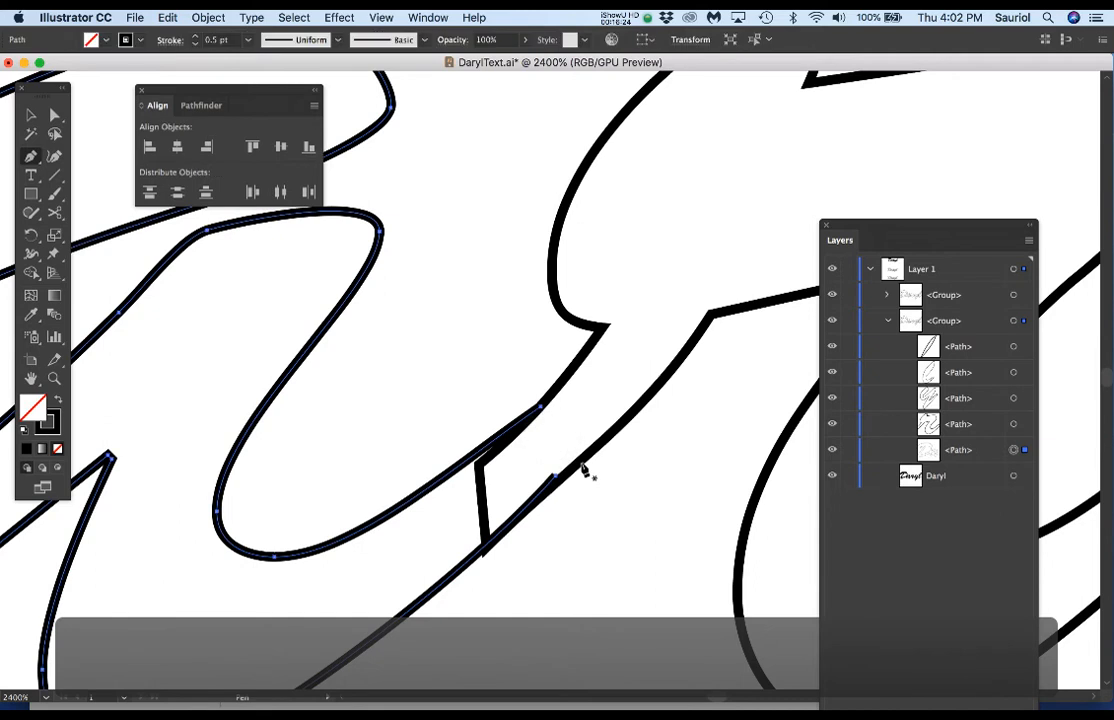
{"action": "left_click", "coordinate": [499, 507], "text": "super"}
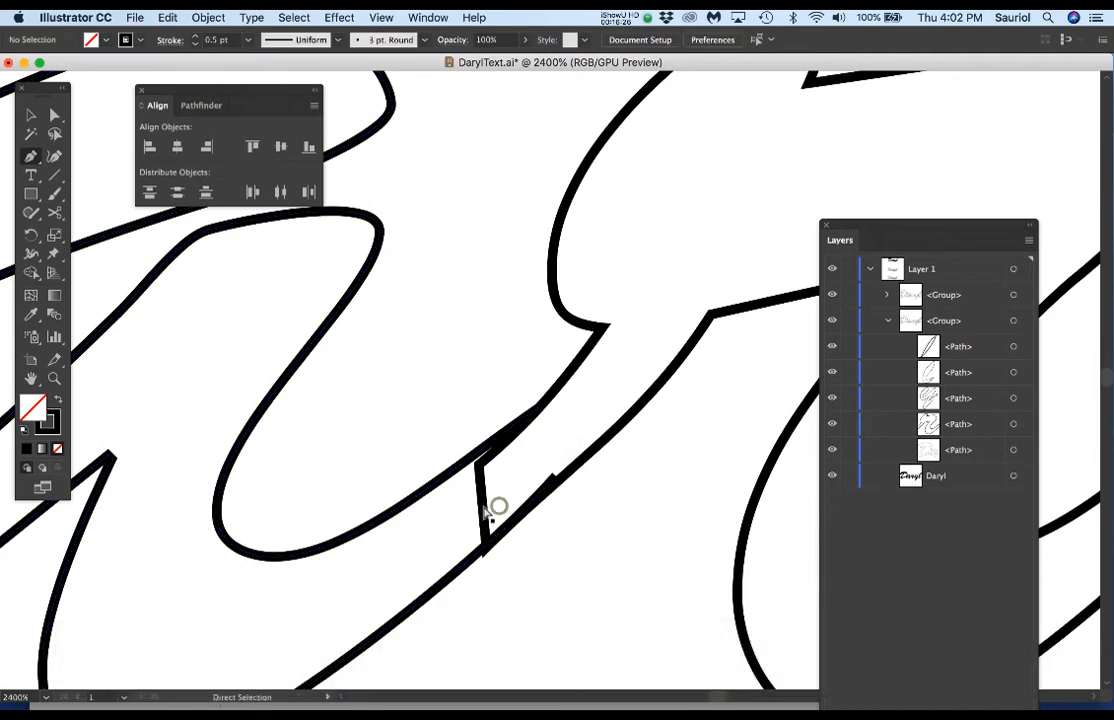
{"action": "key", "text": "Delete"}
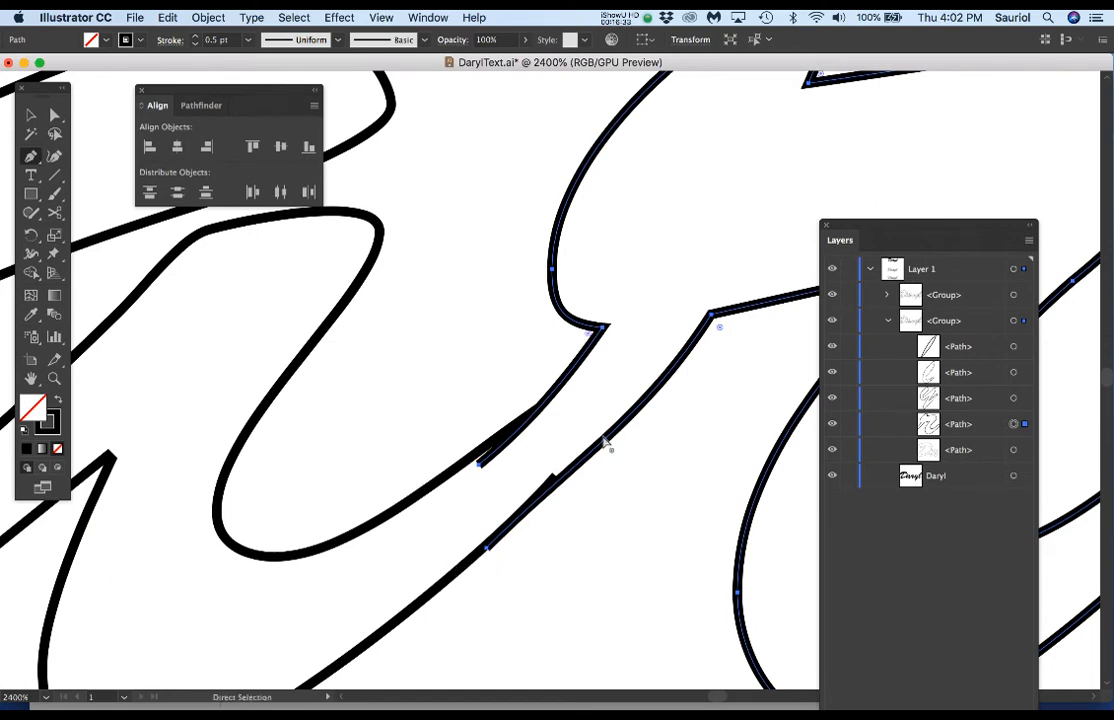
Add anchor points on both connecting strokes of the a before the overlap and delete the overhanging segments beyond them.
{"action": "left_click", "coordinate": [430, 600], "text": "super"}
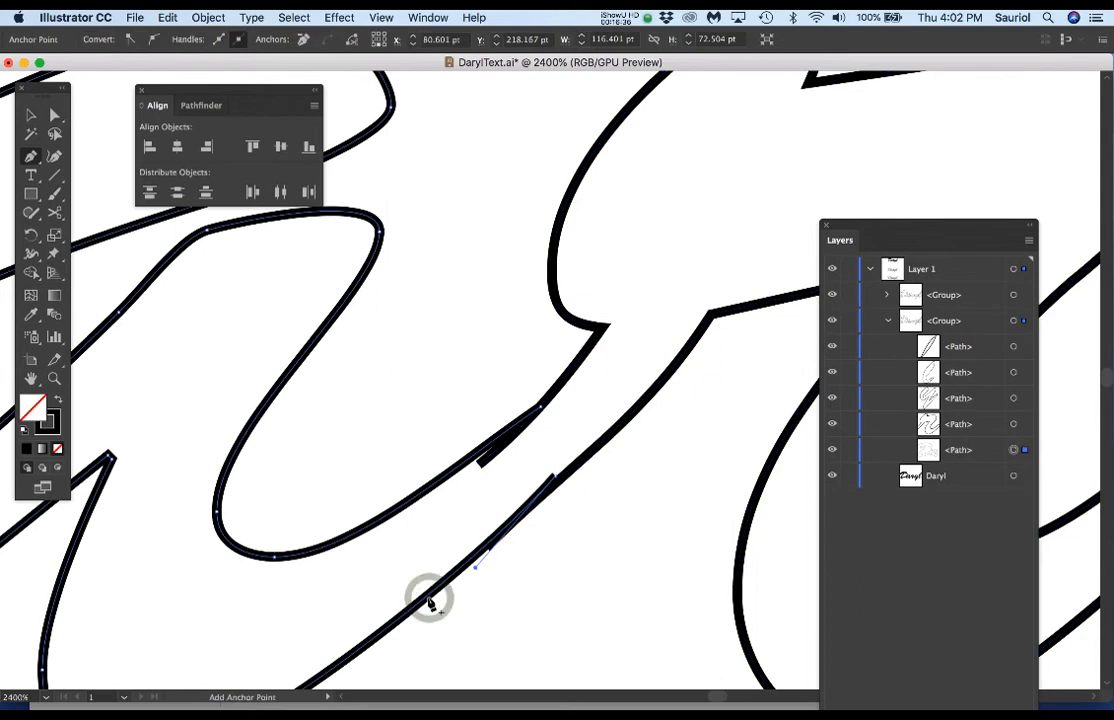
{"action": "left_click", "coordinate": [405, 508], "text": "super"}
{"action": "left_click_drag", "start_coordinate": [499, 435], "coordinate": [508, 443]}
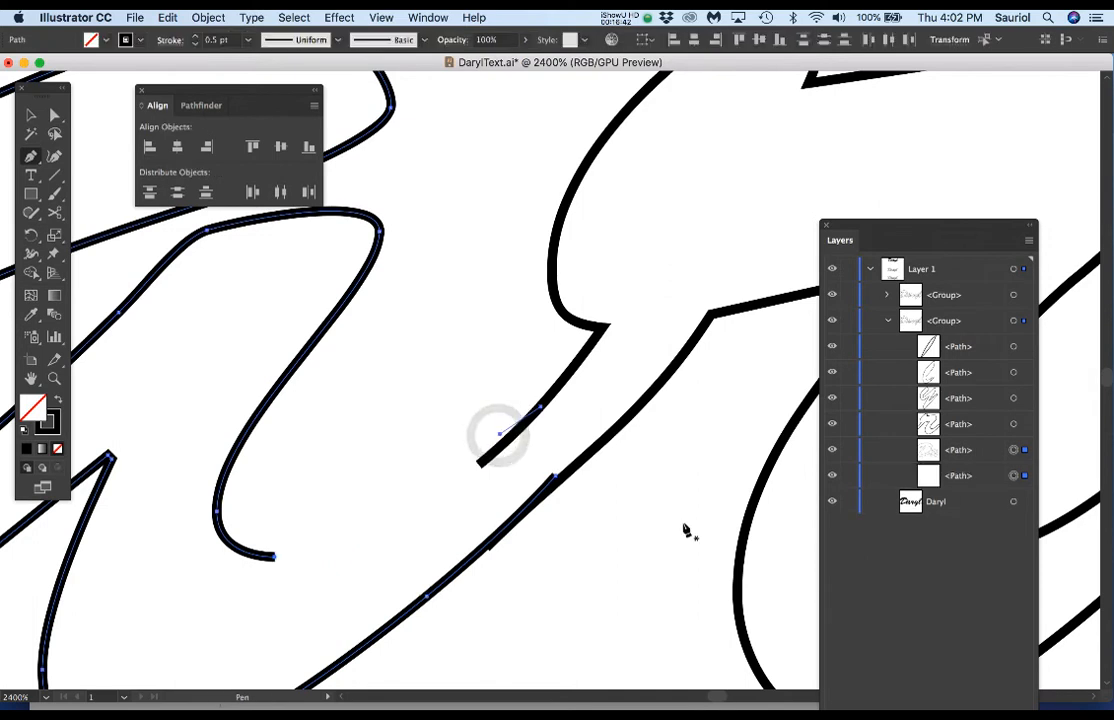
{"action": "key", "text": "super+z"}
{"action": "left_click", "coordinate": [462, 508]}
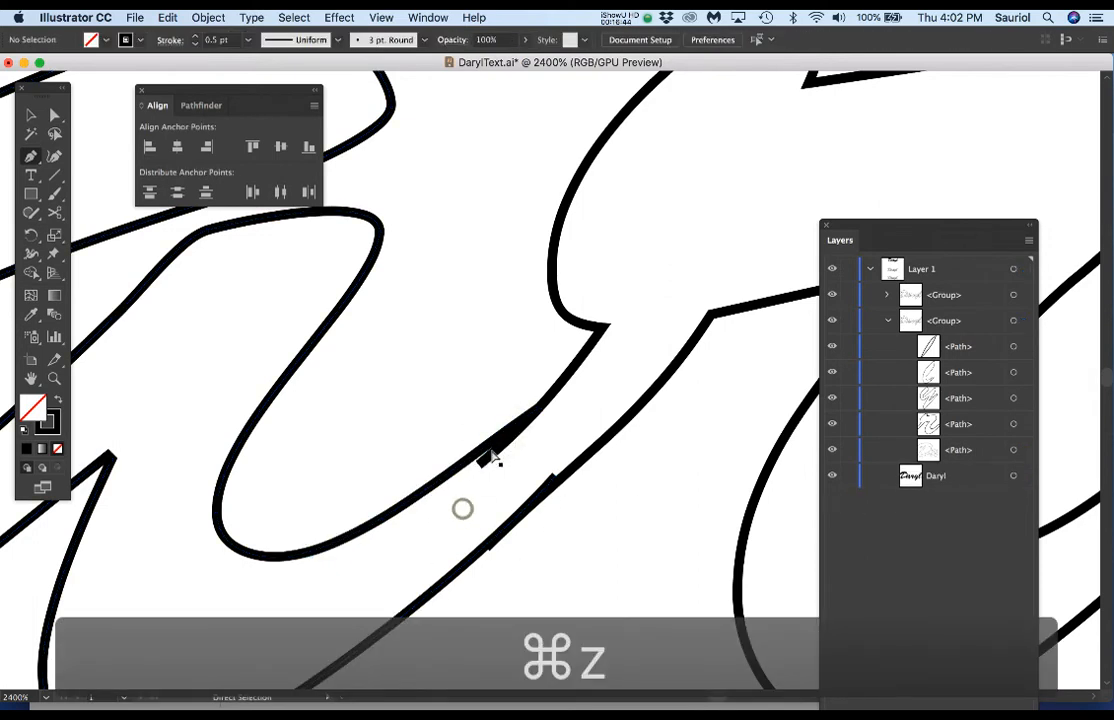
{"action": "left_click", "coordinate": [497, 437]}
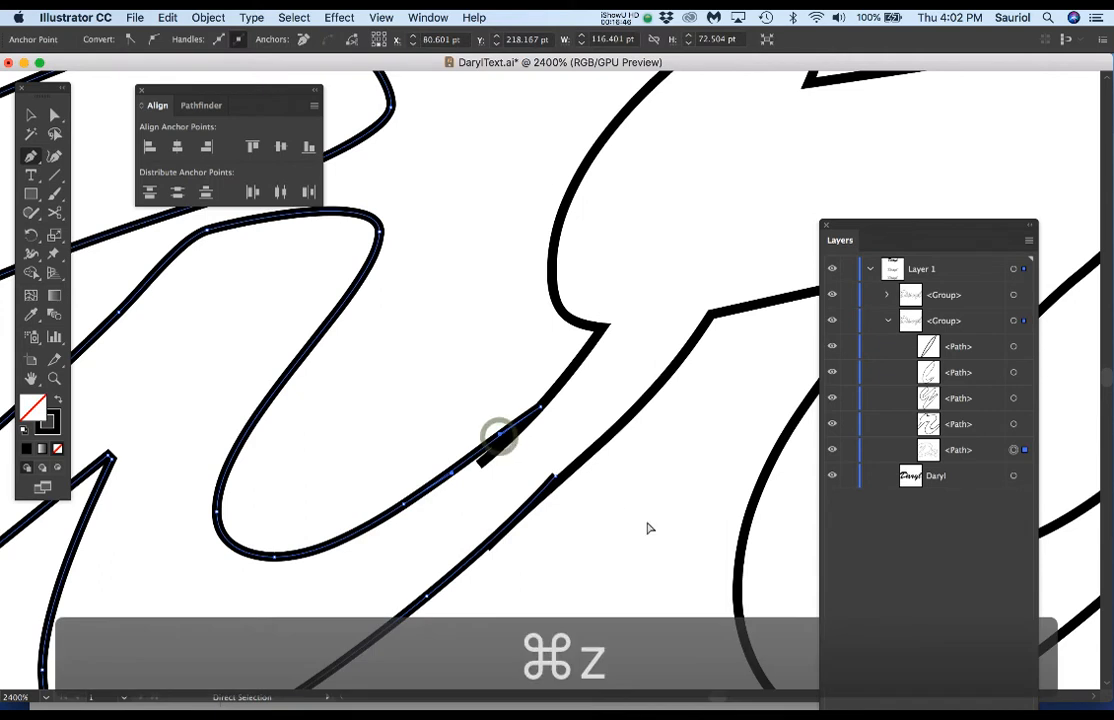
{"action": "left_click", "coordinate": [554, 477]}
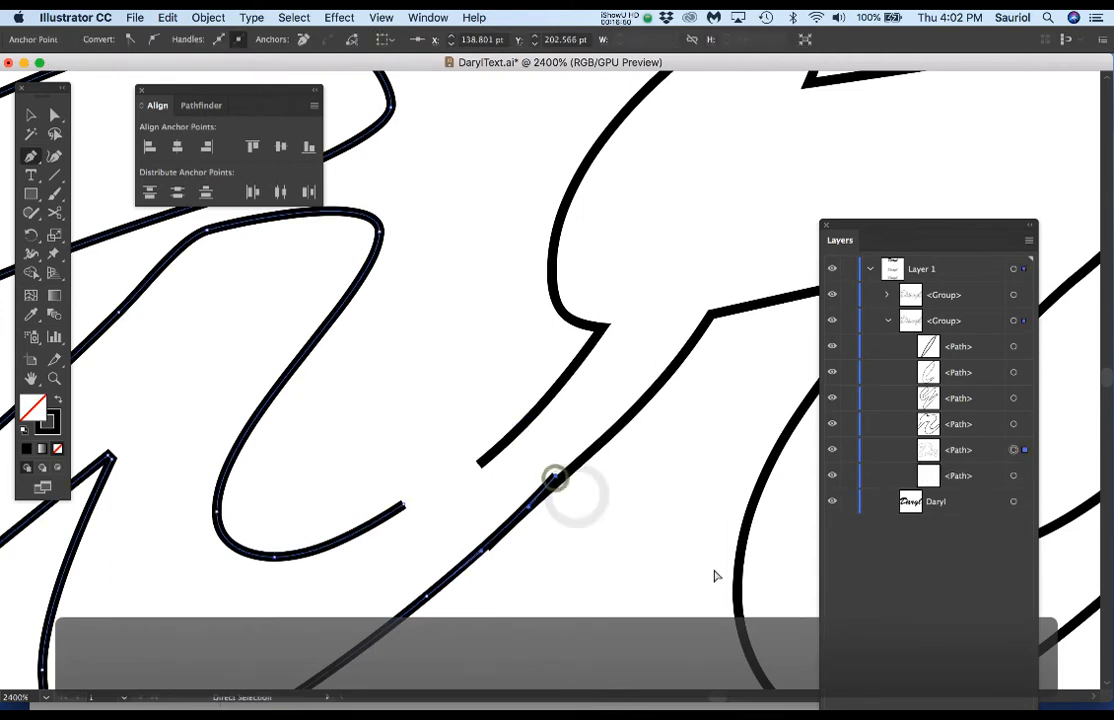
{"action": "key", "text": "super+z"}
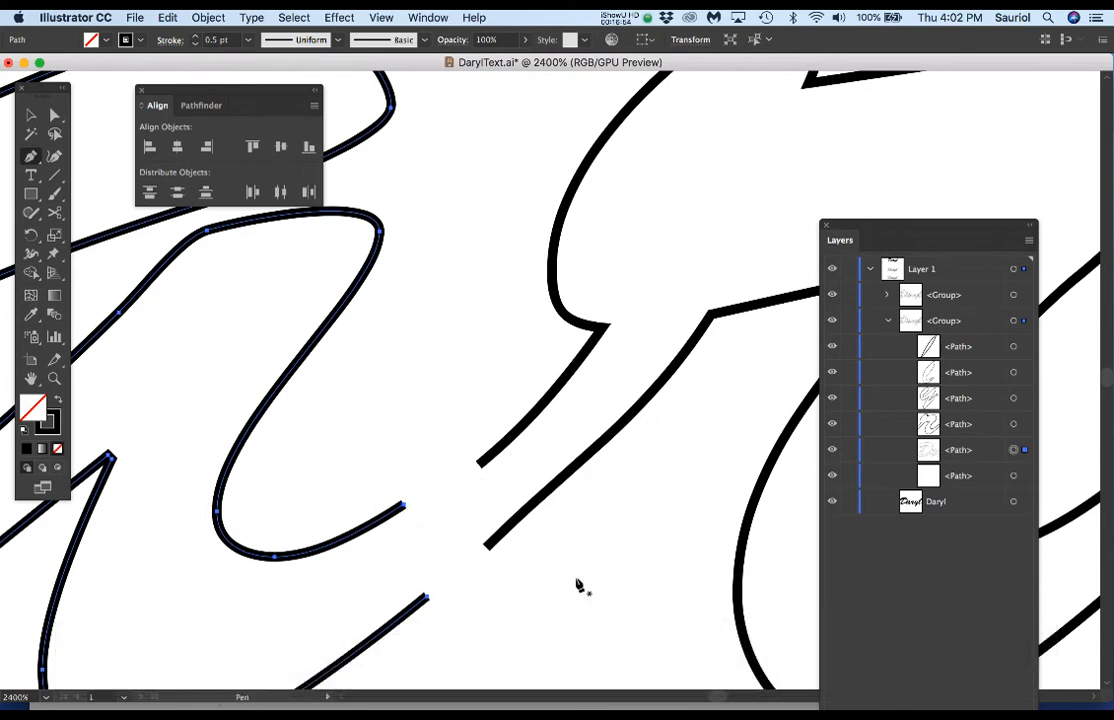
Join the open upper and lower ends of the a to the matching ends of the r with the Pen tool.
{"action": "scroll", "coordinate": [578, 587], "scroll_direction": "down", "scroll_amount": 2}
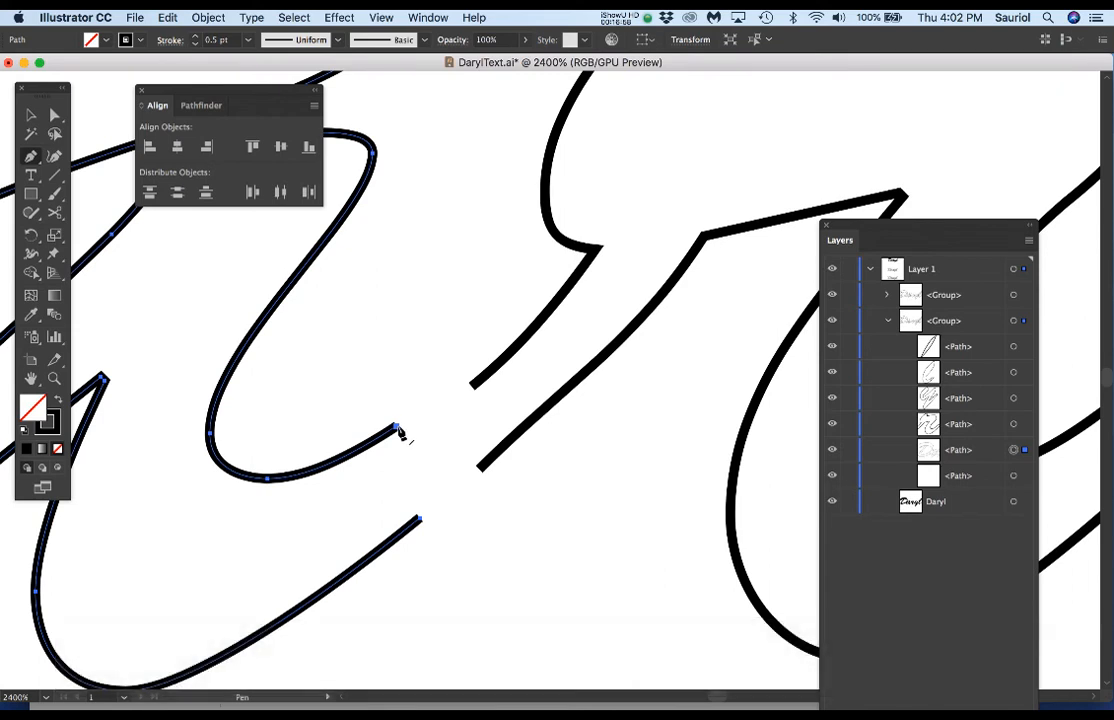
{"action": "left_click_drag", "start_coordinate": [397, 428], "coordinate": [505, 373]}
{"action": "left_click_drag", "start_coordinate": [420, 522], "coordinate": [425, 512]}
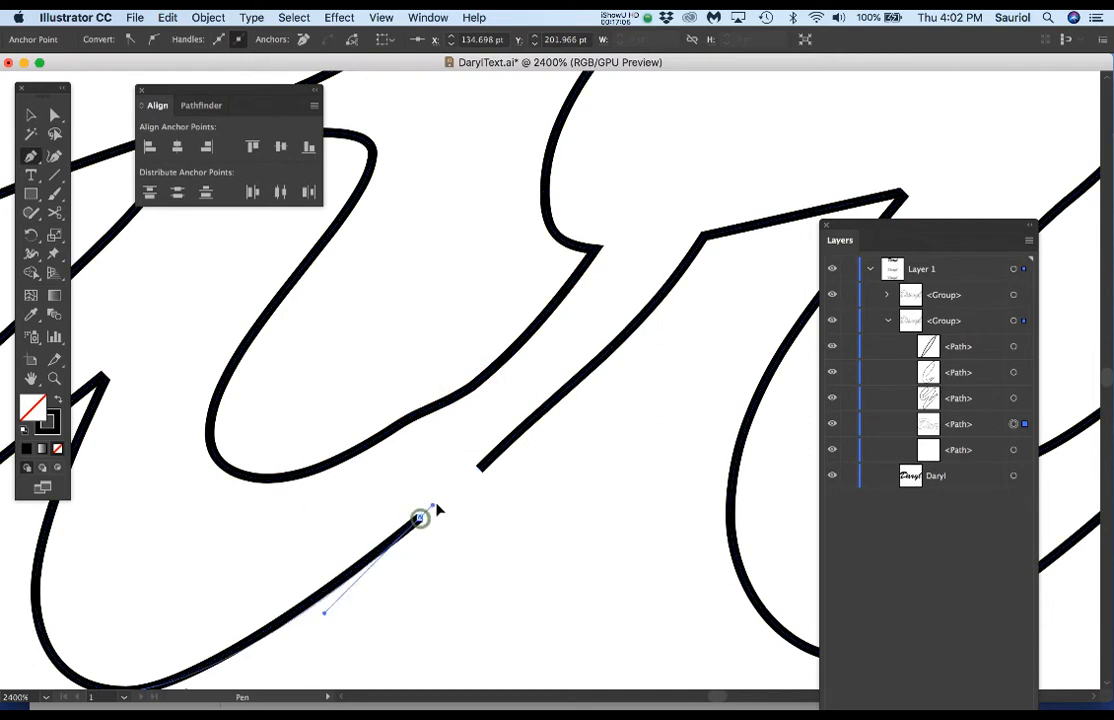
{"action": "left_click_drag", "start_coordinate": [479, 468], "coordinate": [506, 450]}
Remove the extra anchor from the lower a-r connection and adjust the remaining anchor and its handle into one smooth curve.
{"action": "left_click", "coordinate": [479, 469]}
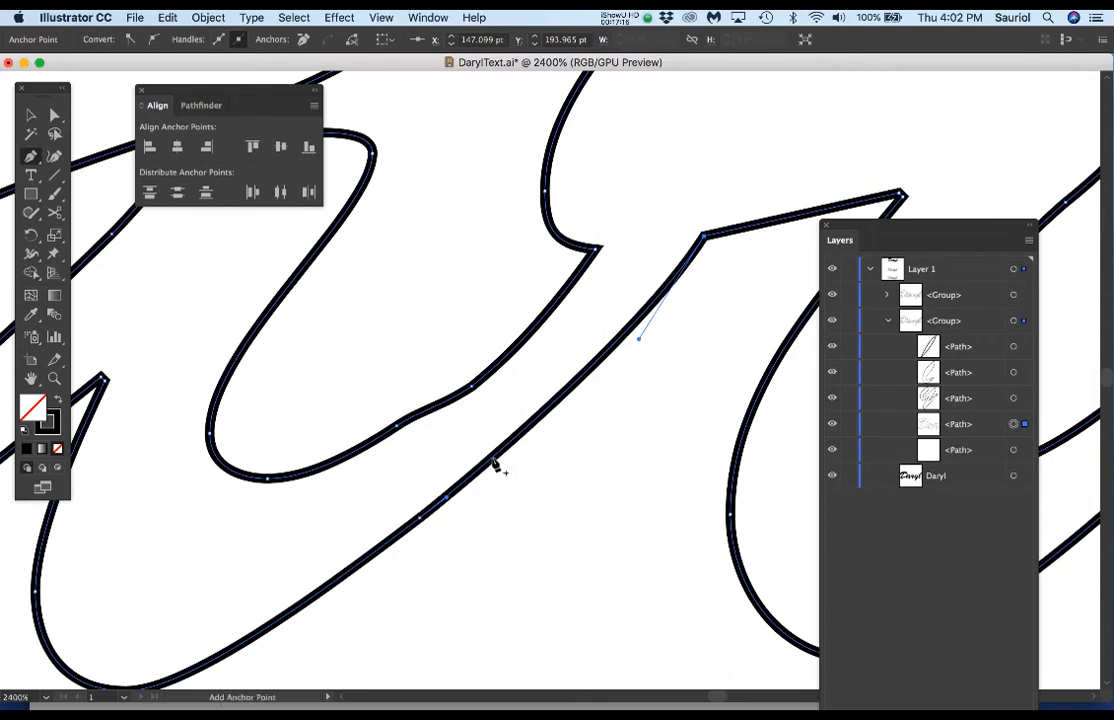
{"action": "left_click", "coordinate": [423, 516]}
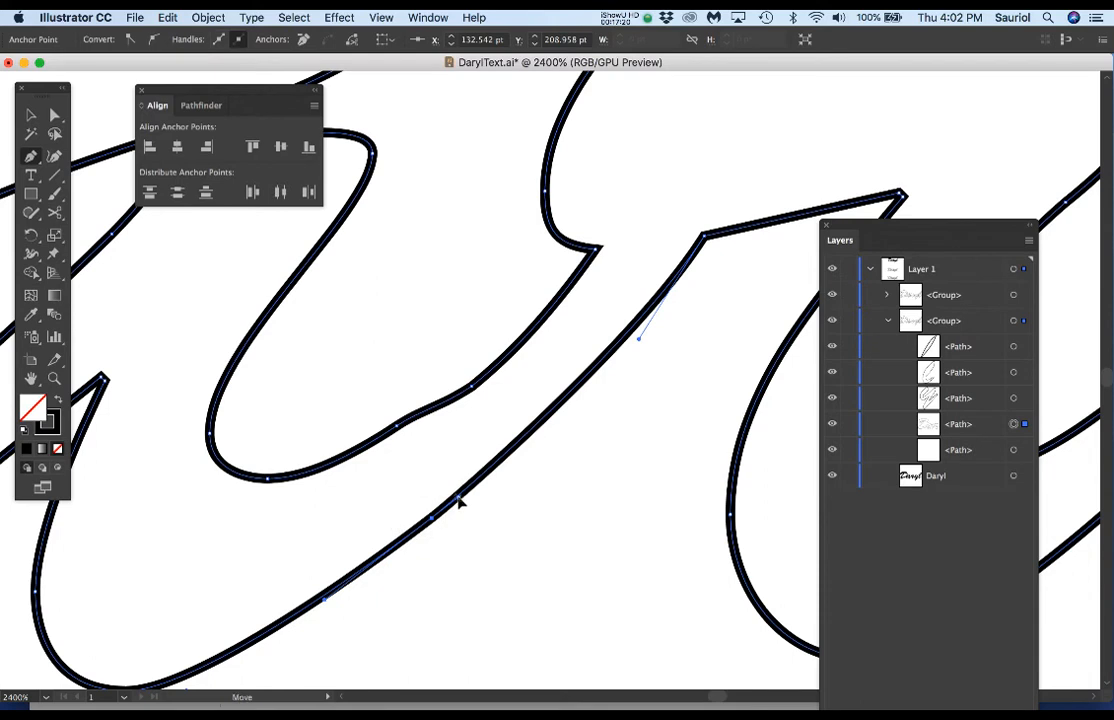
{"action": "left_click_drag", "start_coordinate": [459, 500], "coordinate": [520, 454]}
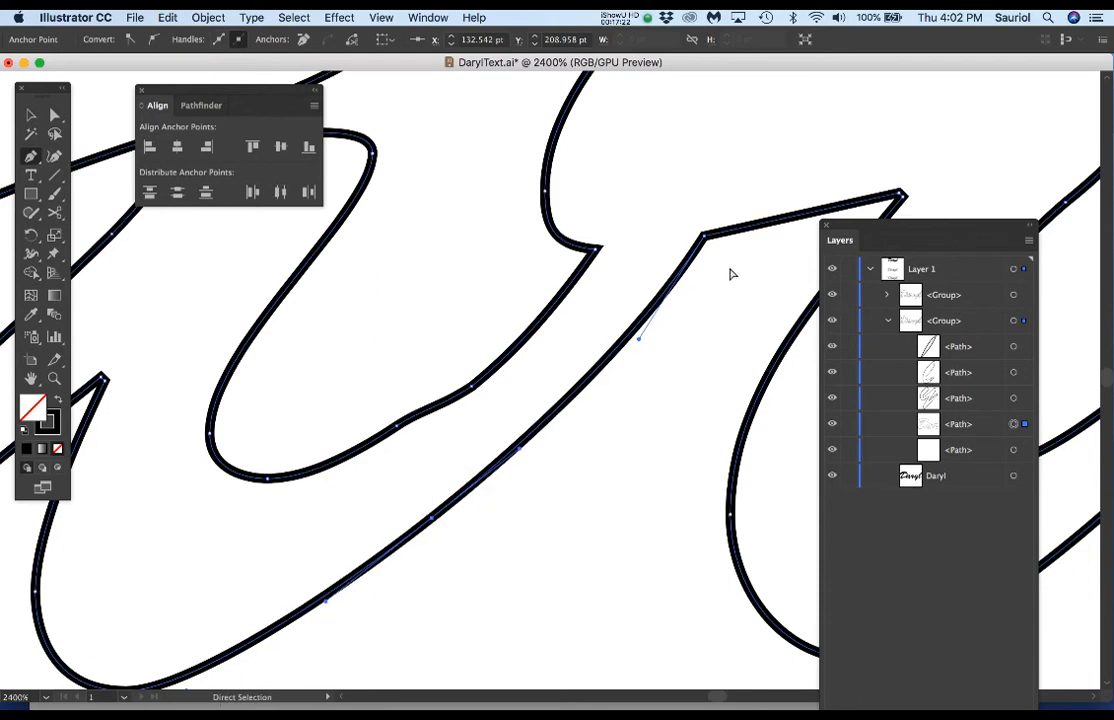
Remove the extra anchor from the upper a-r connection and reshape the neighbouring handles to smooth the curve.
{"action": "left_click", "coordinate": [396, 430]}
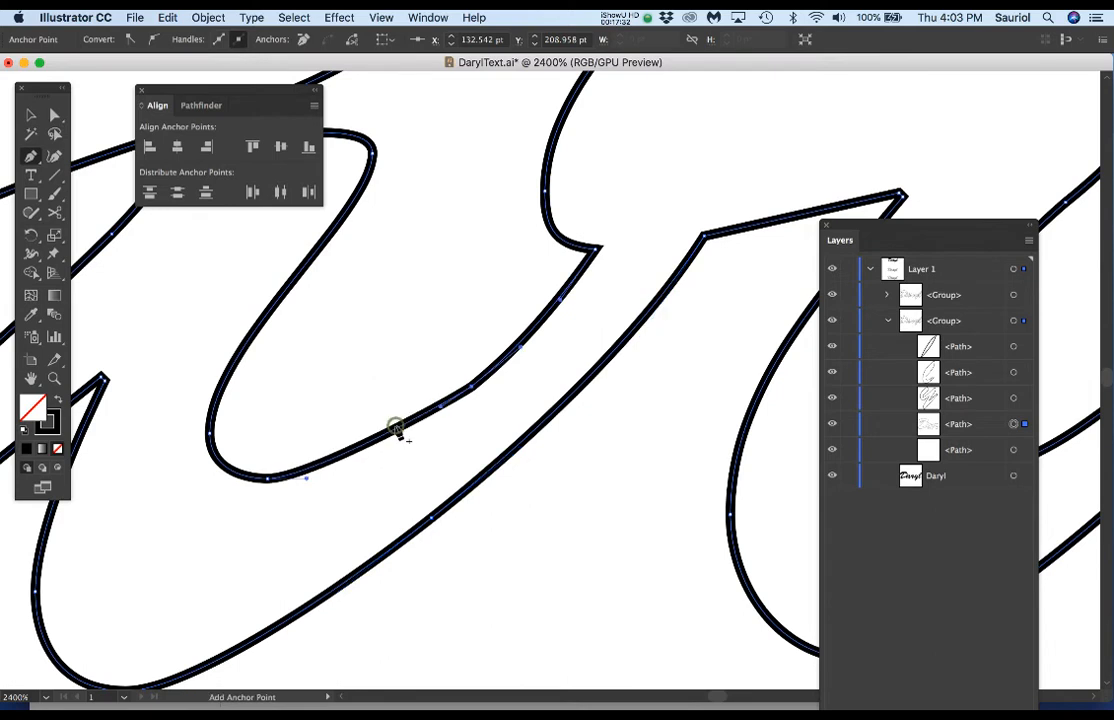
{"action": "left_click_drag", "start_coordinate": [306, 479], "coordinate": [364, 476]}
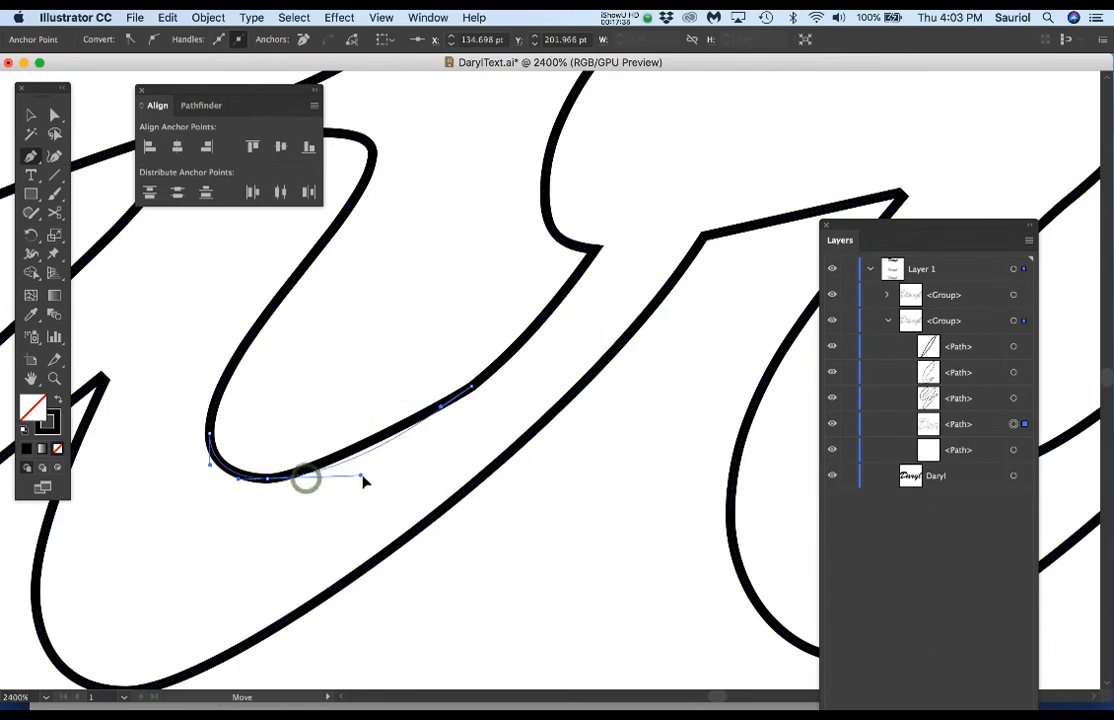
{"action": "left_click", "coordinate": [438, 407], "text": "super"}
{"action": "mouse_move", "coordinate": [427, 450]}
{"action": "left_mouse_down"}
{"action": "mouse_move", "coordinate": [435, 437]}
{"action": "mouse_move", "coordinate": [415, 368]}
{"action": "mouse_move", "coordinate": [449, 450]}
{"action": "mouse_move", "coordinate": [432, 422]}
{"action": "left_mouse_up"}
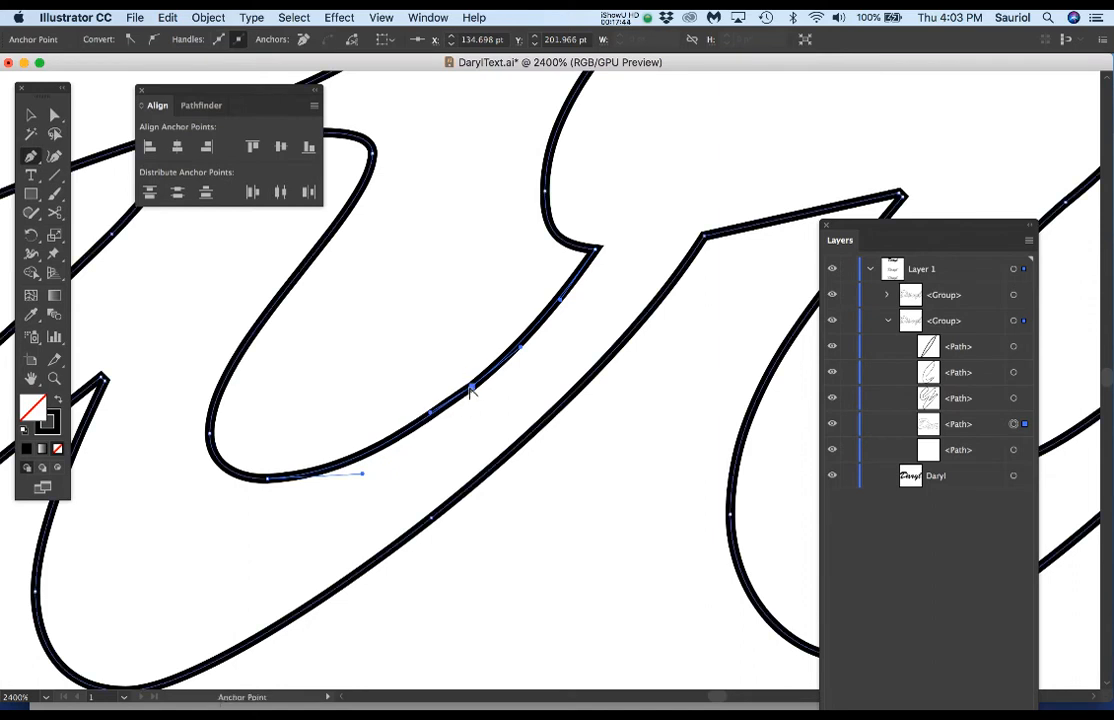
{"action": "left_click", "coordinate": [472, 386]}
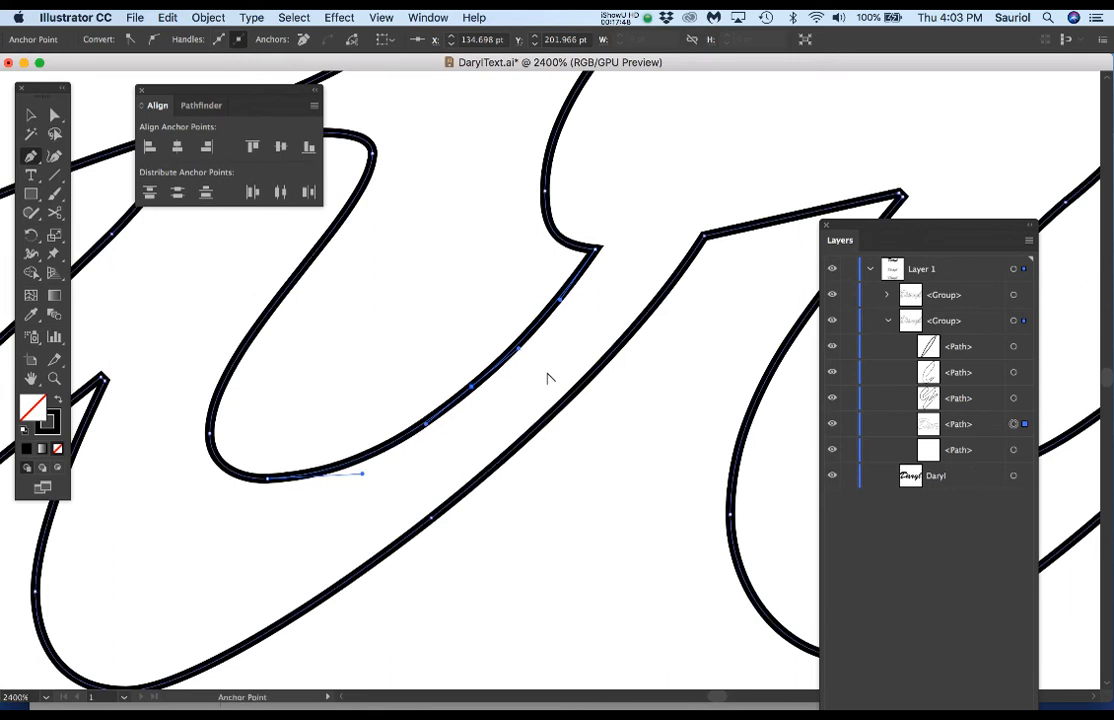
Add anchor points to the y's outline at both crossings with the r's tail and another between them.
{"action": "scroll", "coordinate": [511, 388], "scroll_direction": "down", "scroll_amount": 4}
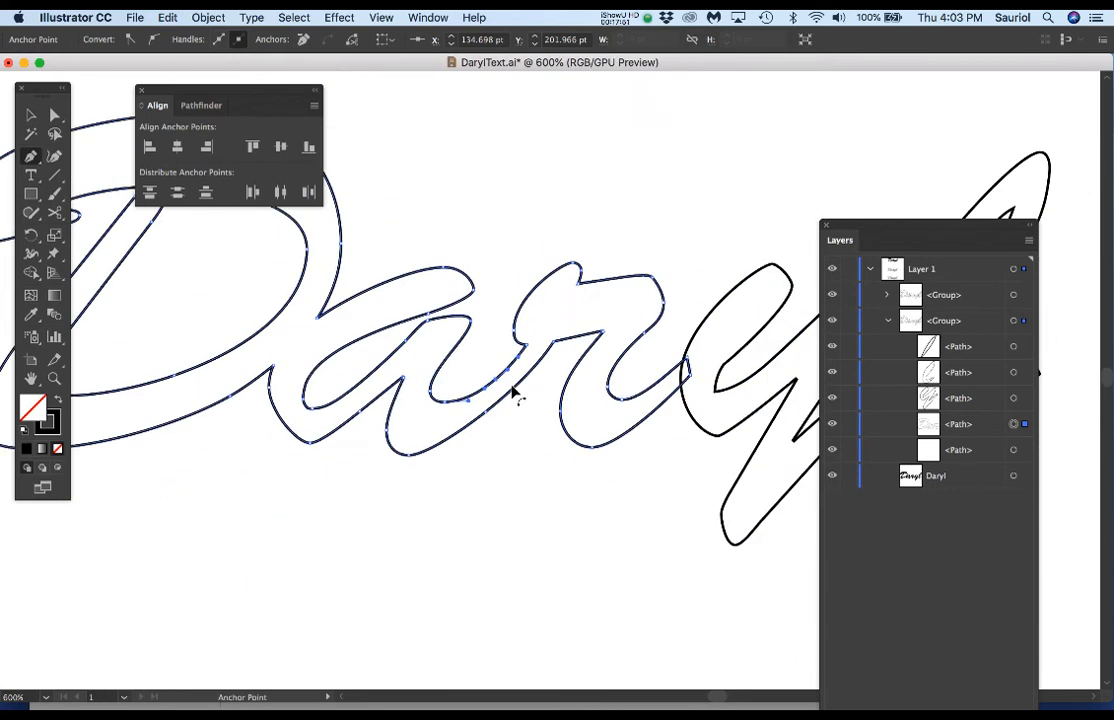
{"action": "scroll", "coordinate": [617, 422], "scroll_direction": "up", "scroll_amount": 4}
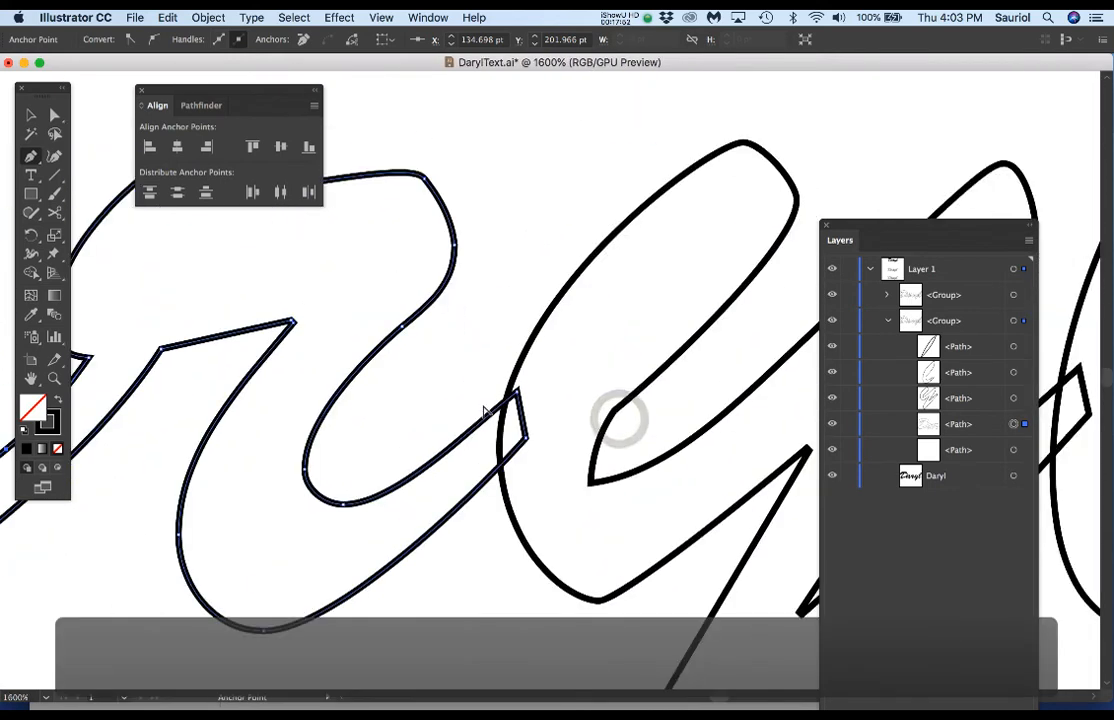
{"action": "left_click", "coordinate": [542, 331], "text": "super"}
{"action": "scroll", "coordinate": [543, 389], "scroll_direction": "up", "scroll_amount": 1}
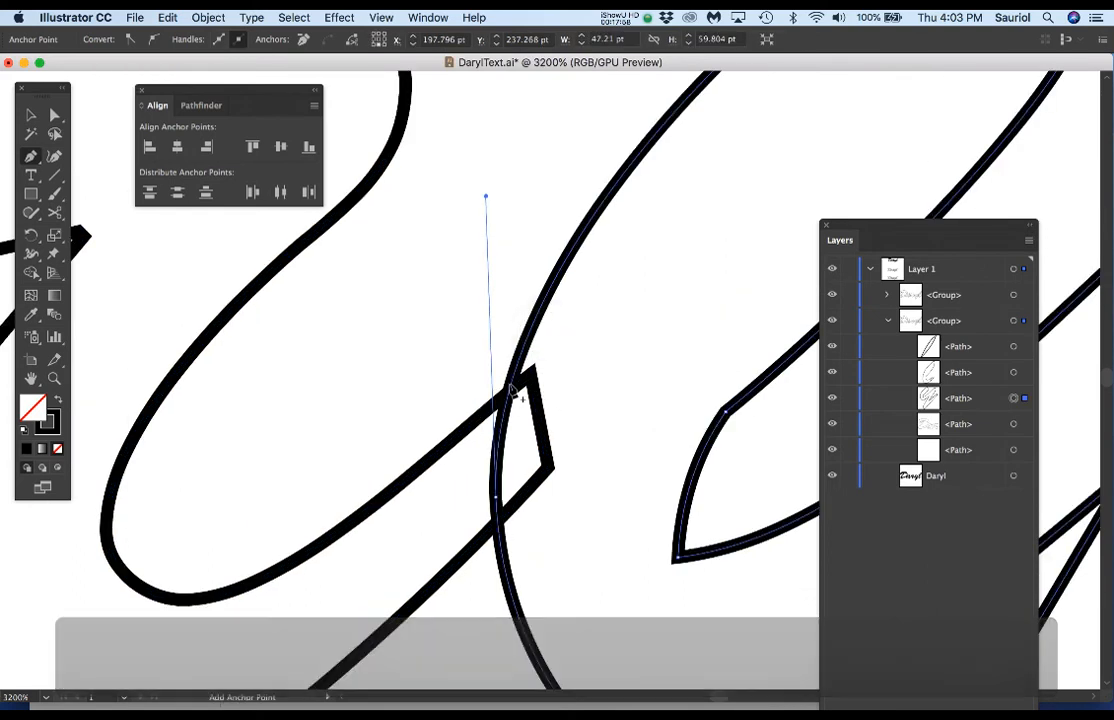
{"action": "left_click", "coordinate": [511, 388]}
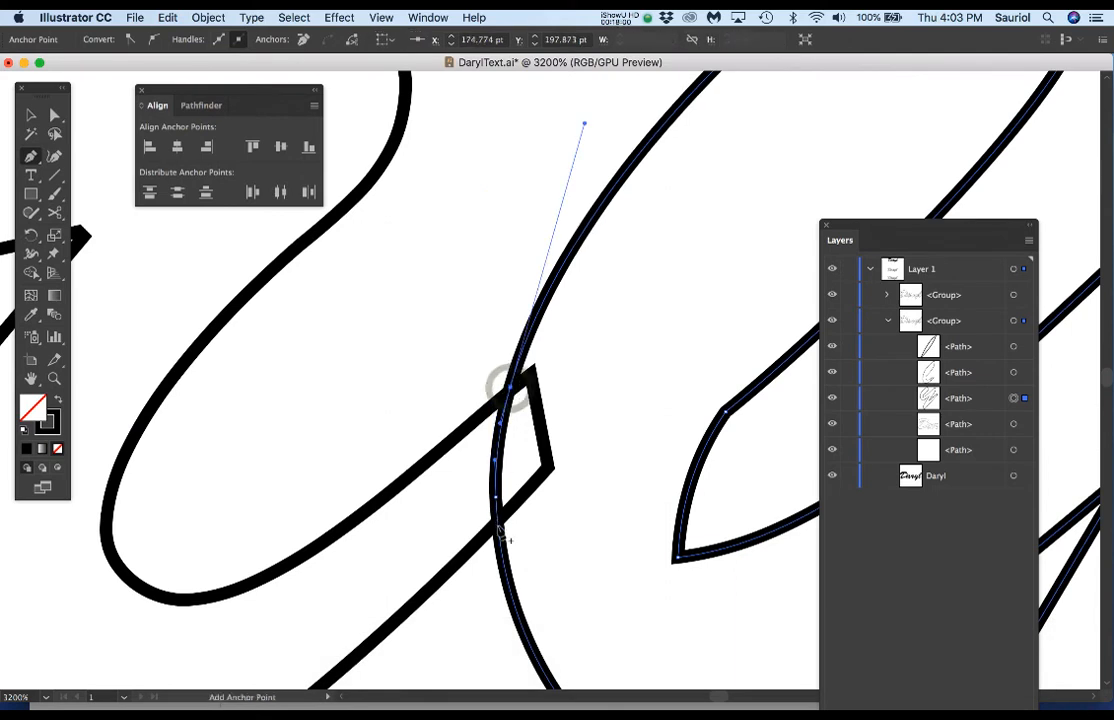
{"action": "left_click", "coordinate": [498, 523]}
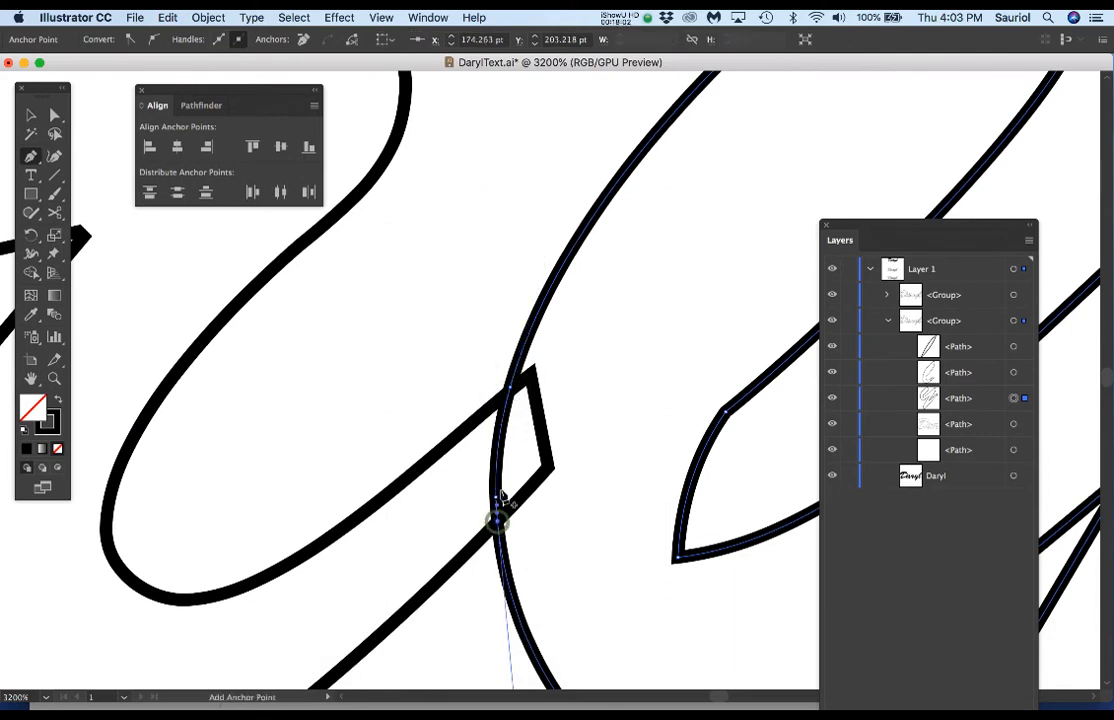
{"action": "left_click", "coordinate": [498, 450]}
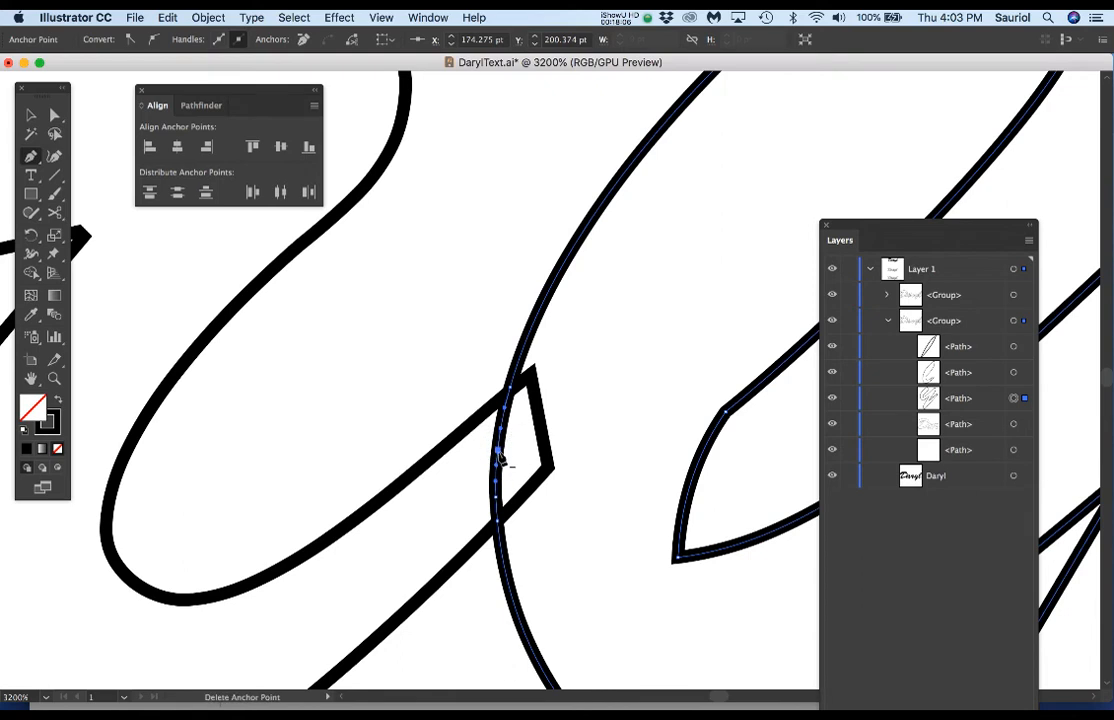
Delete the pieces of the y's outline lying inside the r's tail, between the two crossings.
{"action": "key", "text": "Delete"}
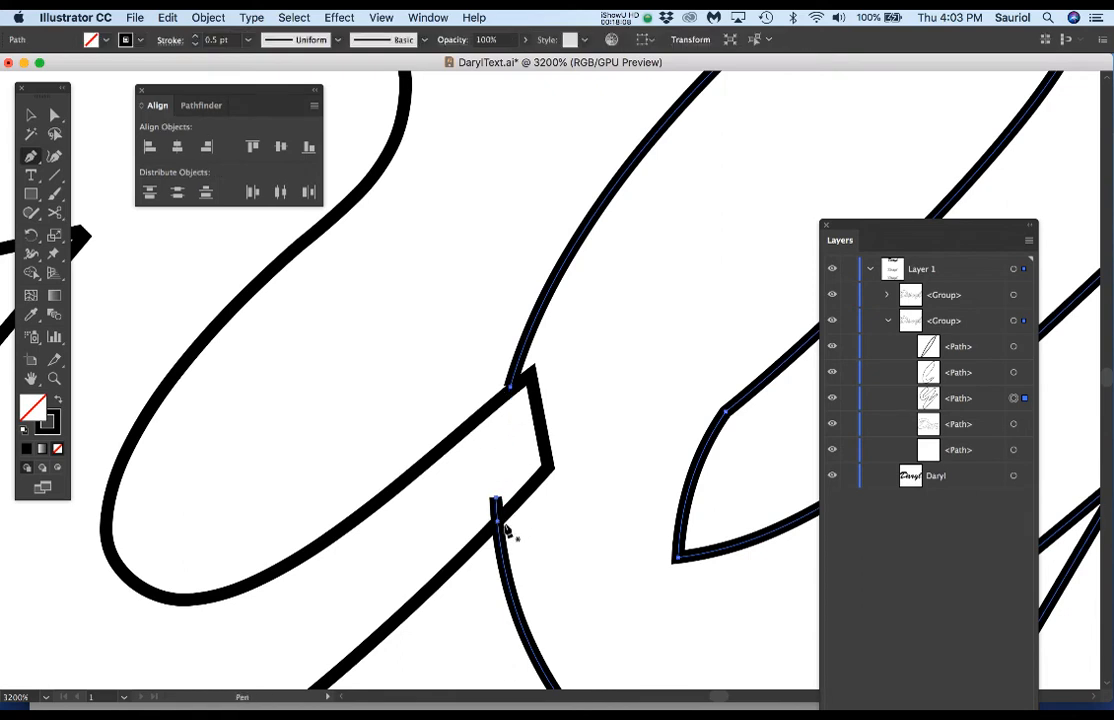
{"action": "left_click", "coordinate": [477, 507], "text": "super"}
{"action": "left_click", "coordinate": [497, 502], "text": "super"}
{"action": "key", "text": "super"}
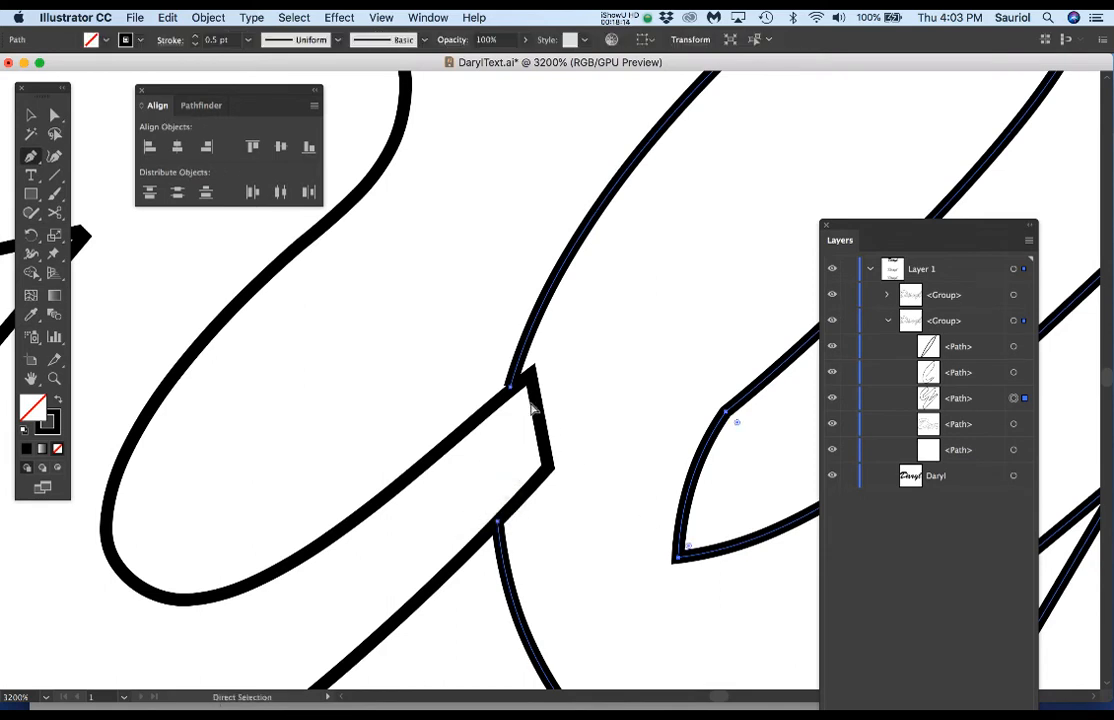
{"action": "left_click", "coordinate": [465, 428], "text": "super"}
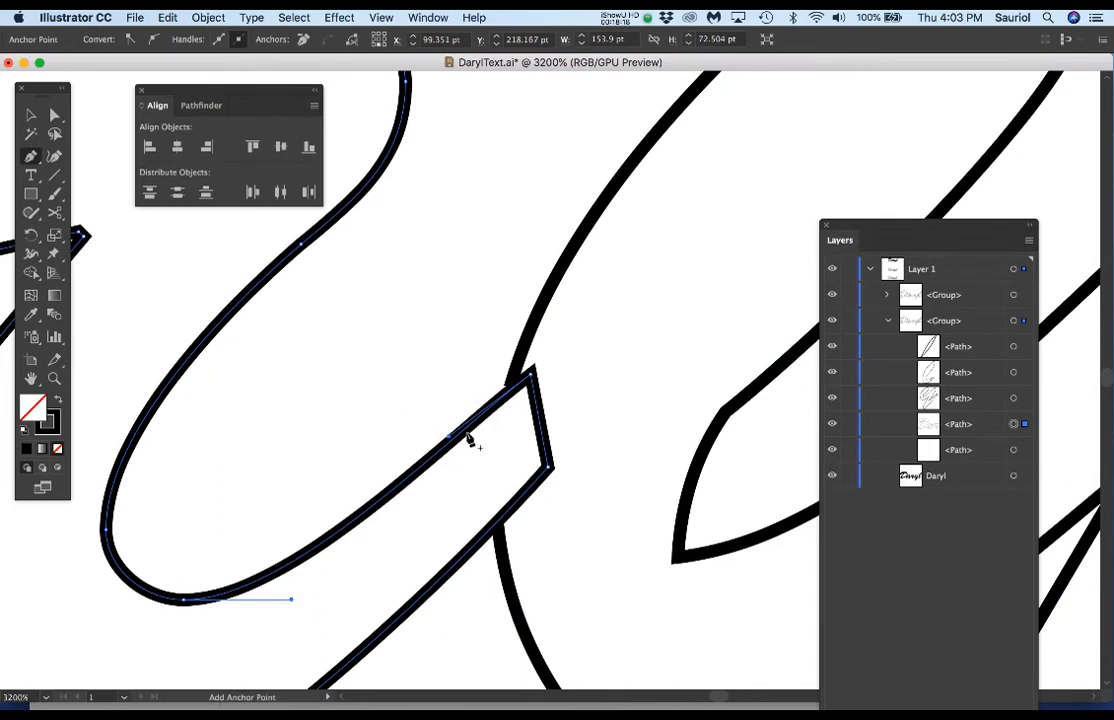
{"action": "left_click", "coordinate": [480, 418]}
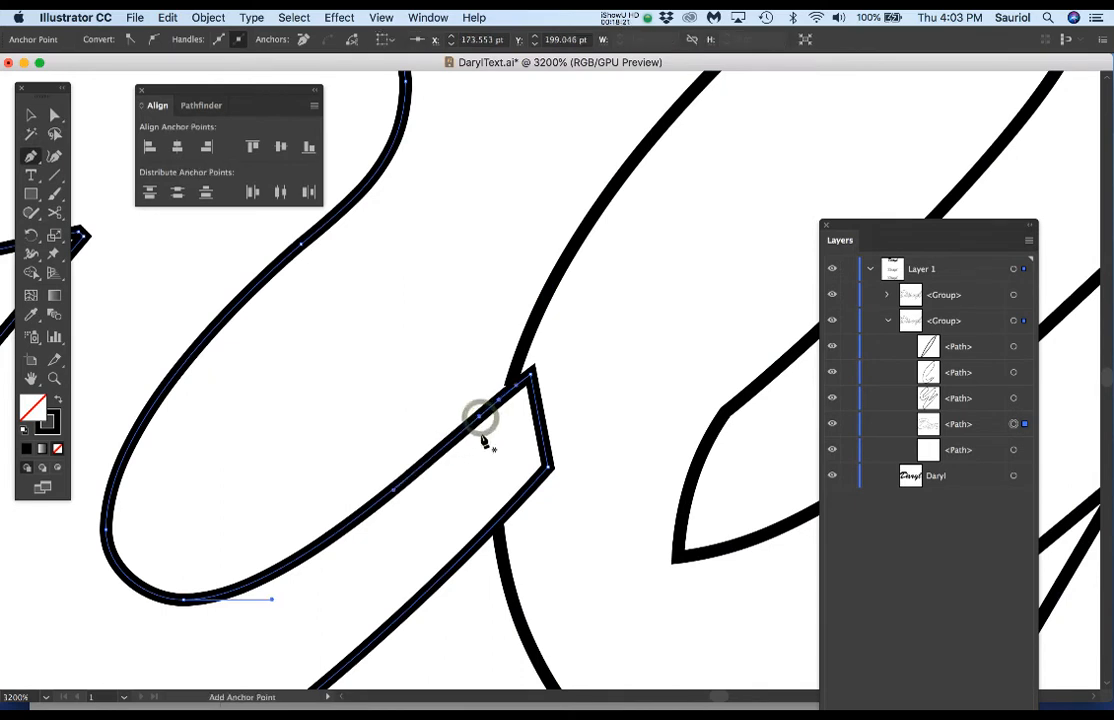
{"action": "key", "text": "super+z"}
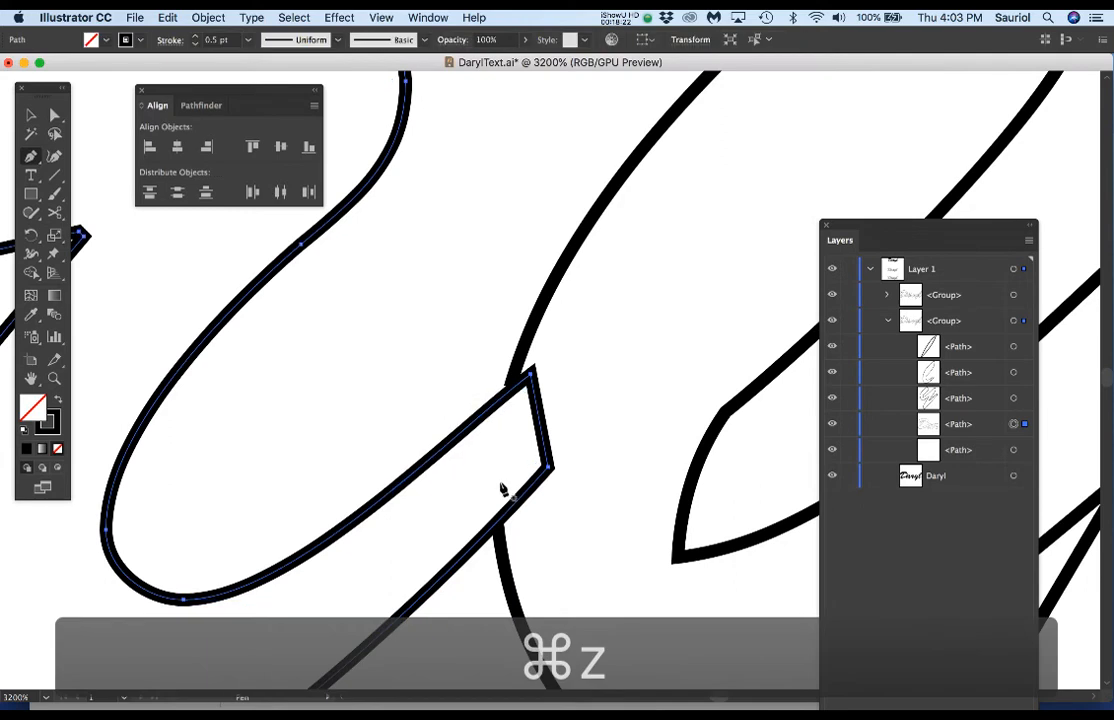
Cut the r's tail at both crossings with the y using the Scissors tool and delete the tip between the cuts.
{"action": "key", "text": "c"}
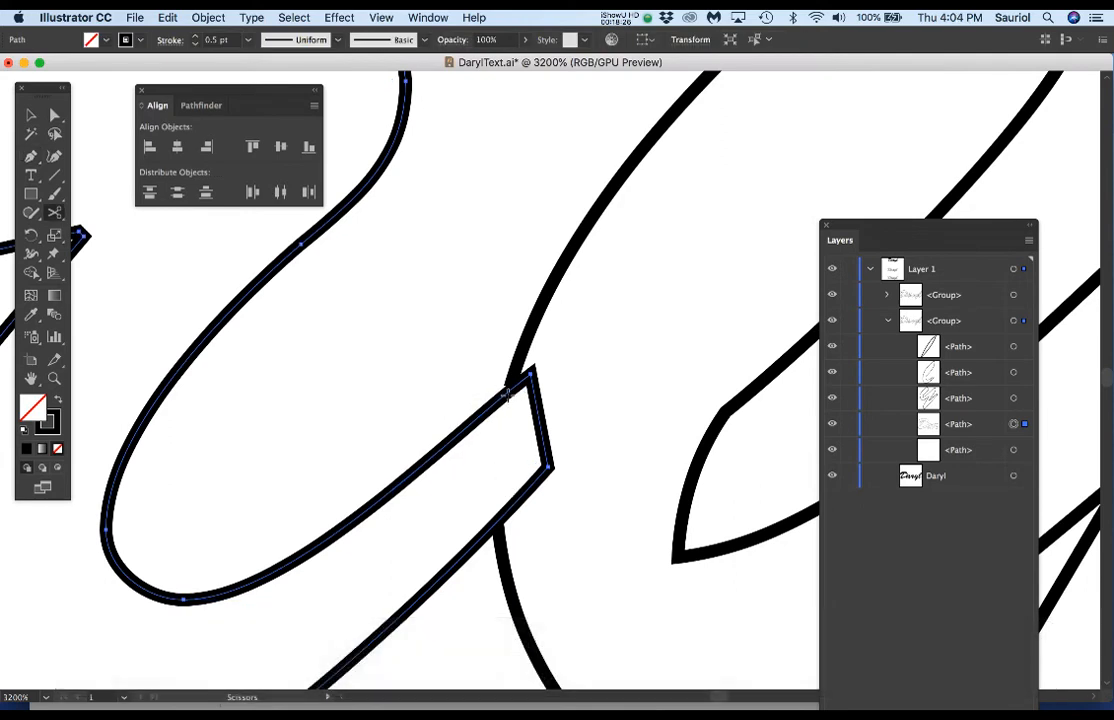
{"action": "left_click", "coordinate": [508, 392]}
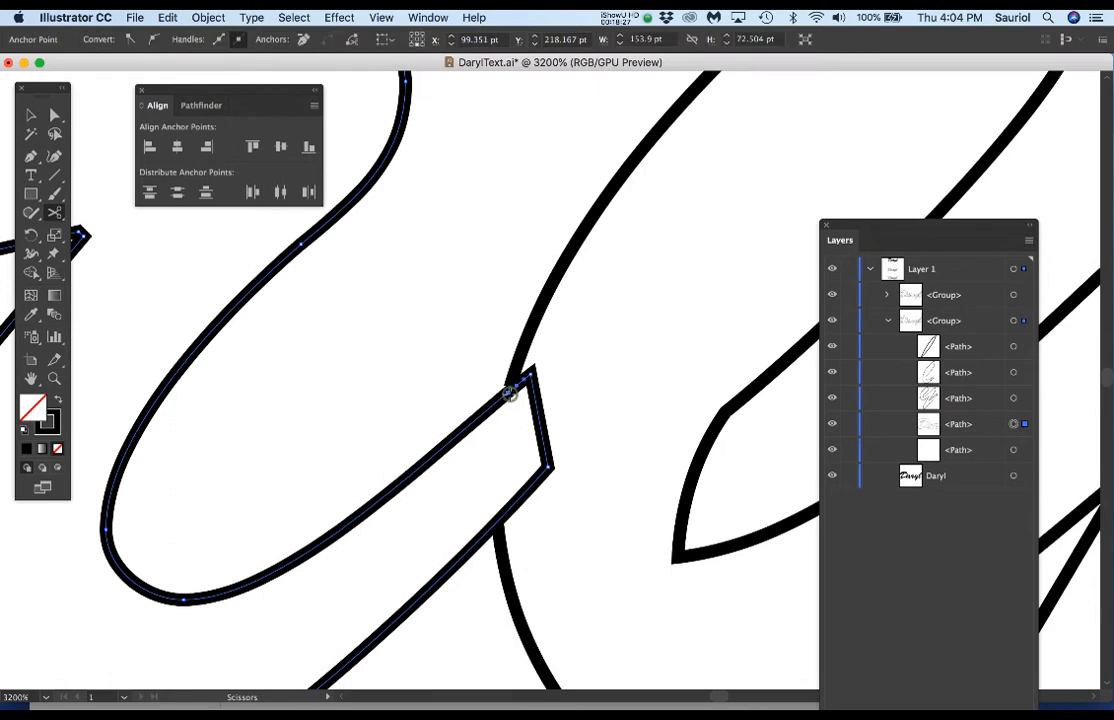
{"action": "left_click", "coordinate": [497, 521]}
{"action": "key", "text": "a"}
{"action": "left_click", "coordinate": [538, 413]}
{"action": "key", "text": "c"}
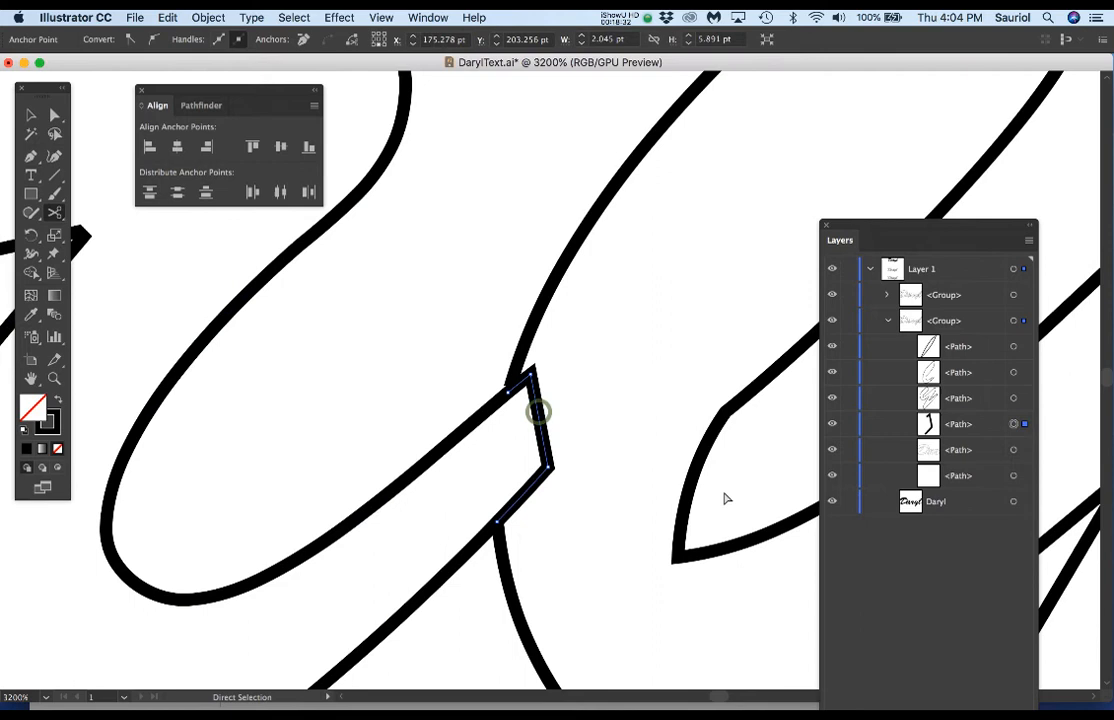
{"action": "key", "text": "Delete"}
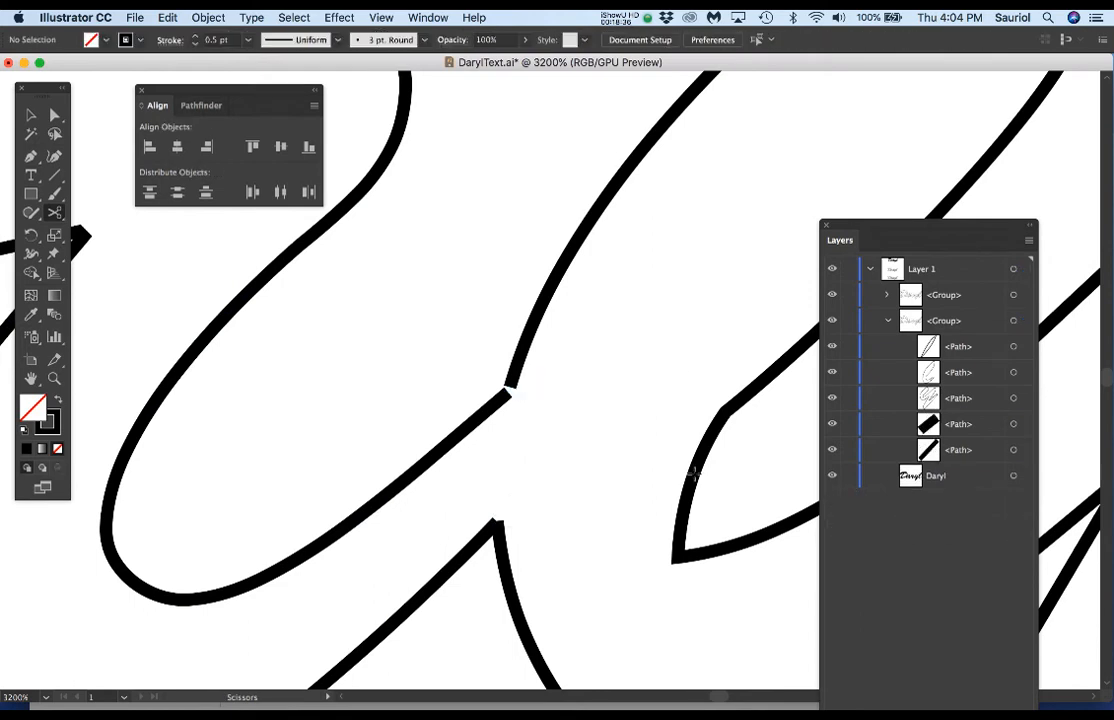
Join the r's upper open end to the y's upper end with the Pen tool and remove the extra anchor at the join.
{"action": "scroll", "coordinate": [509, 394], "scroll_direction": "up", "scroll_amount": 5}
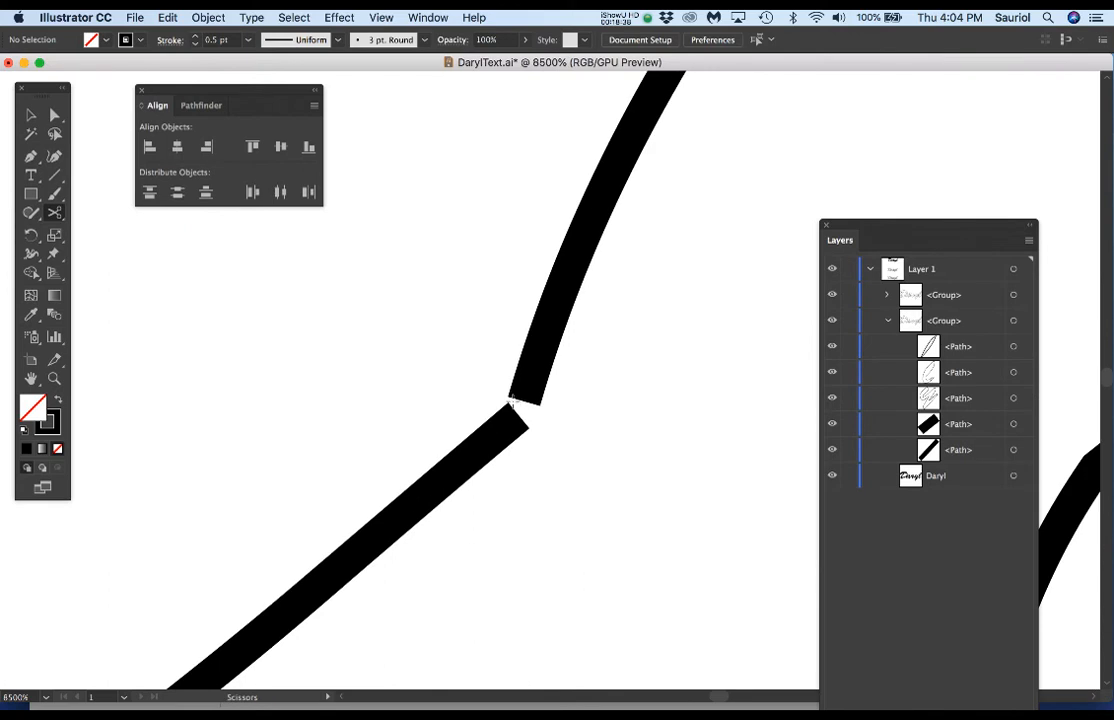
{"action": "key", "text": "p"}
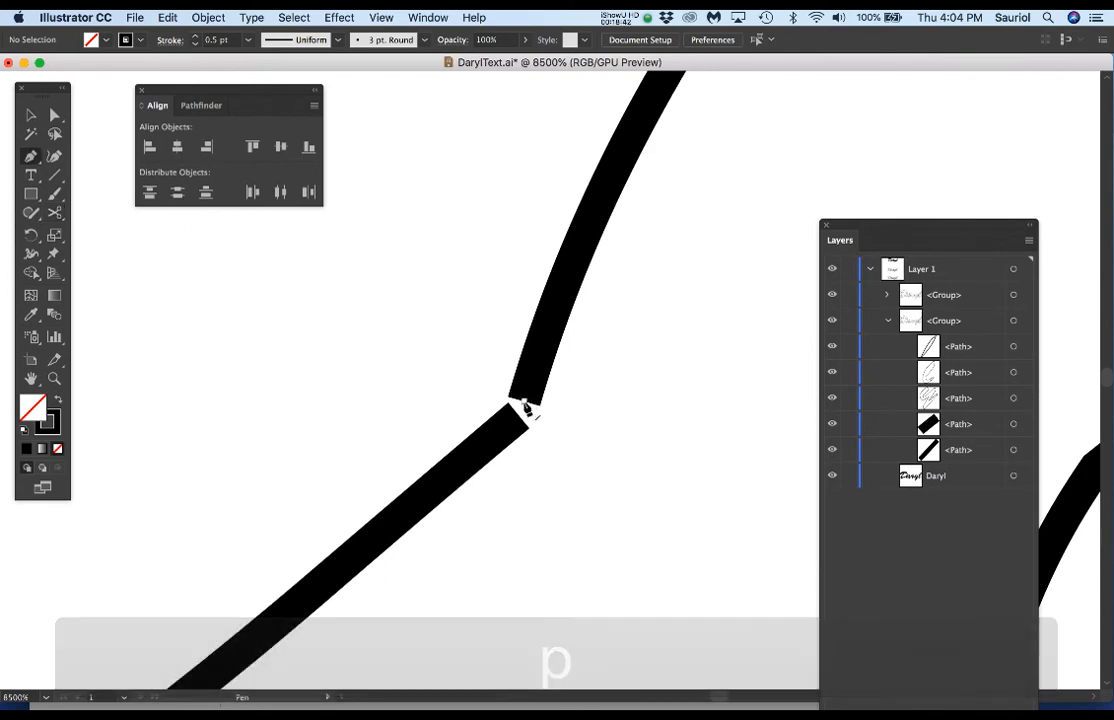
{"action": "left_click", "coordinate": [522, 403]}
{"action": "left_click", "coordinate": [518, 415]}
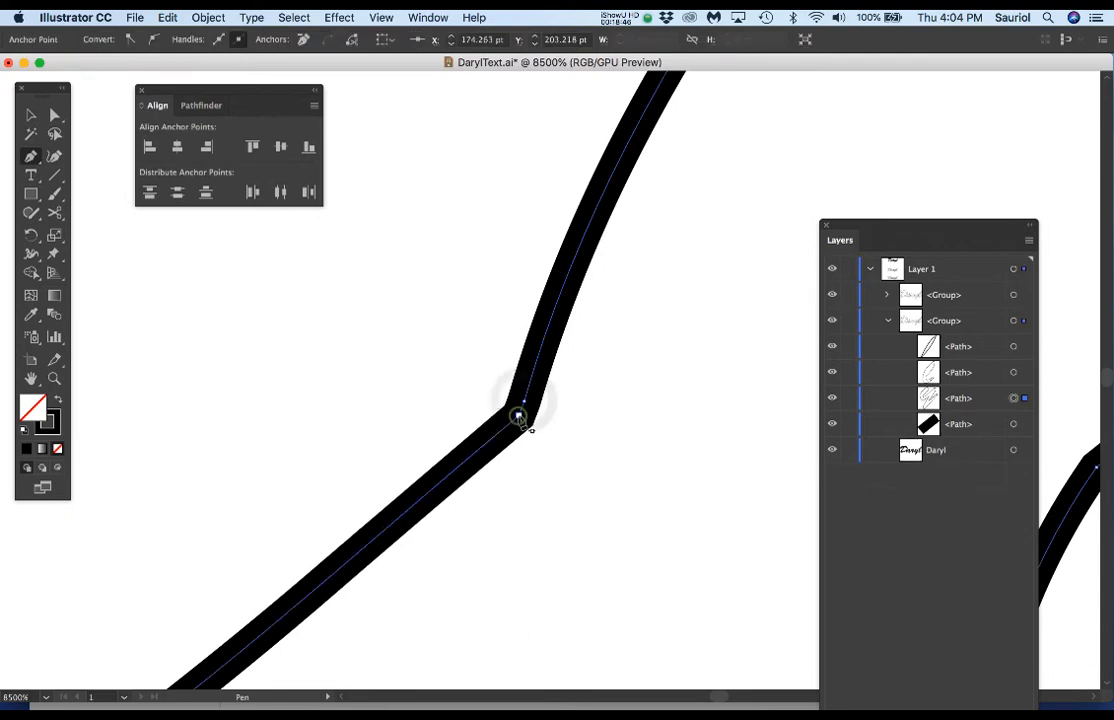
{"action": "scroll", "coordinate": [518, 420], "scroll_direction": "down", "scroll_amount": 2}
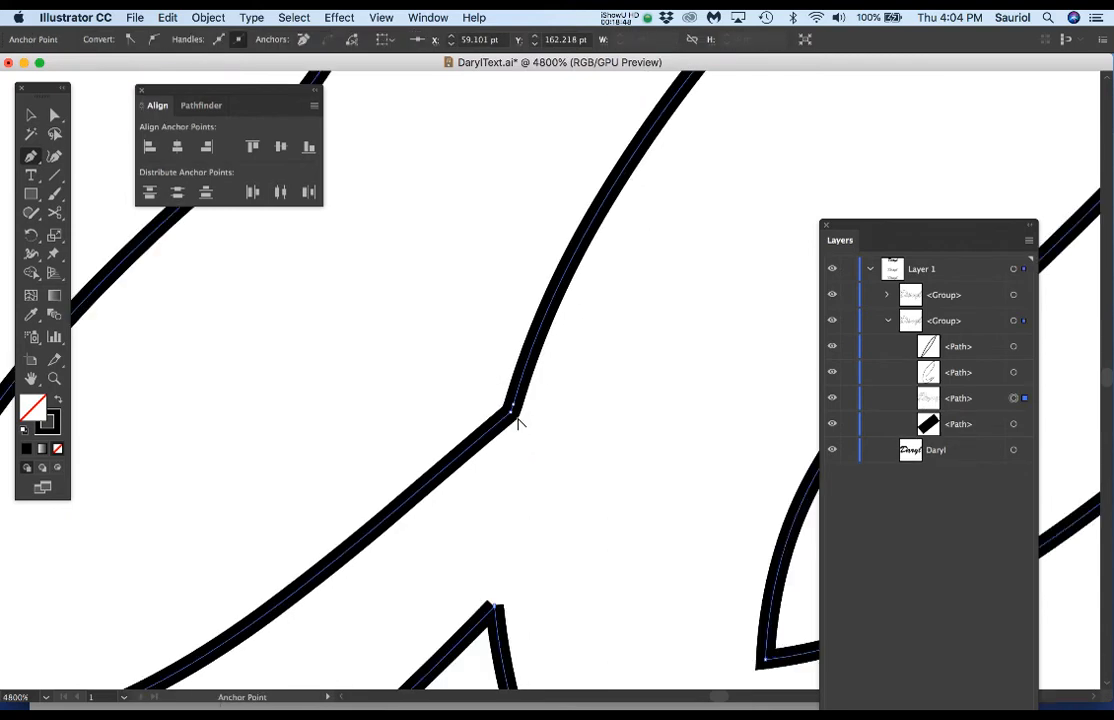
{"action": "left_click", "coordinate": [510, 415]}
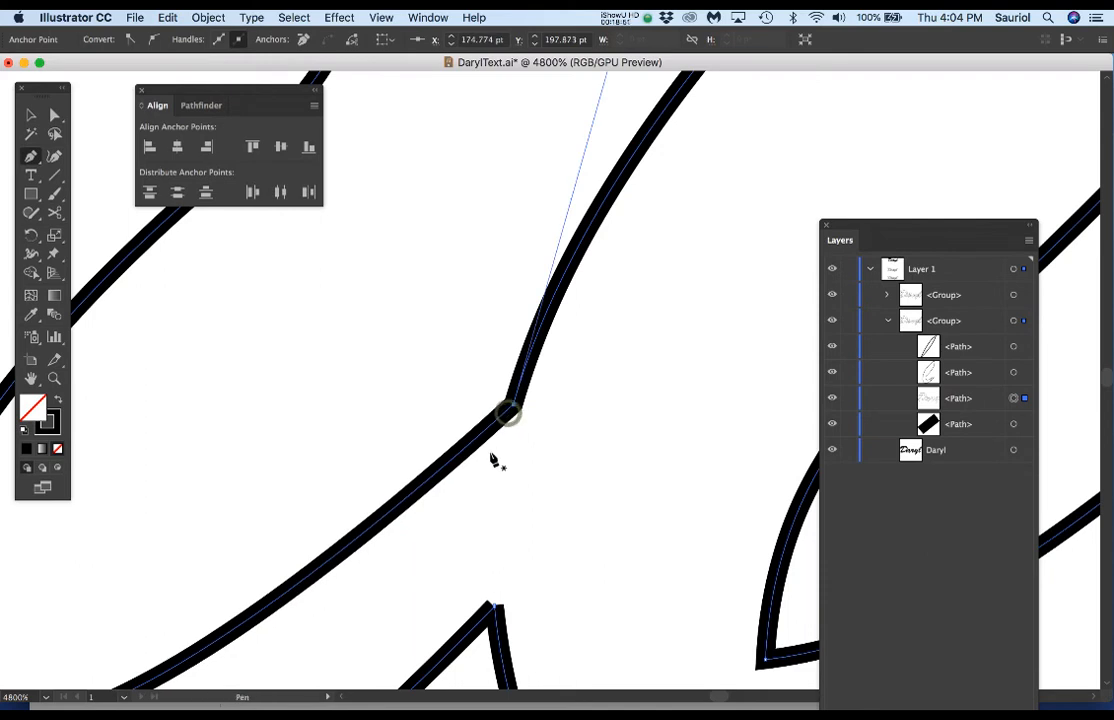
{"action": "scroll", "coordinate": [497, 452], "scroll_direction": "down", "scroll_amount": 2}
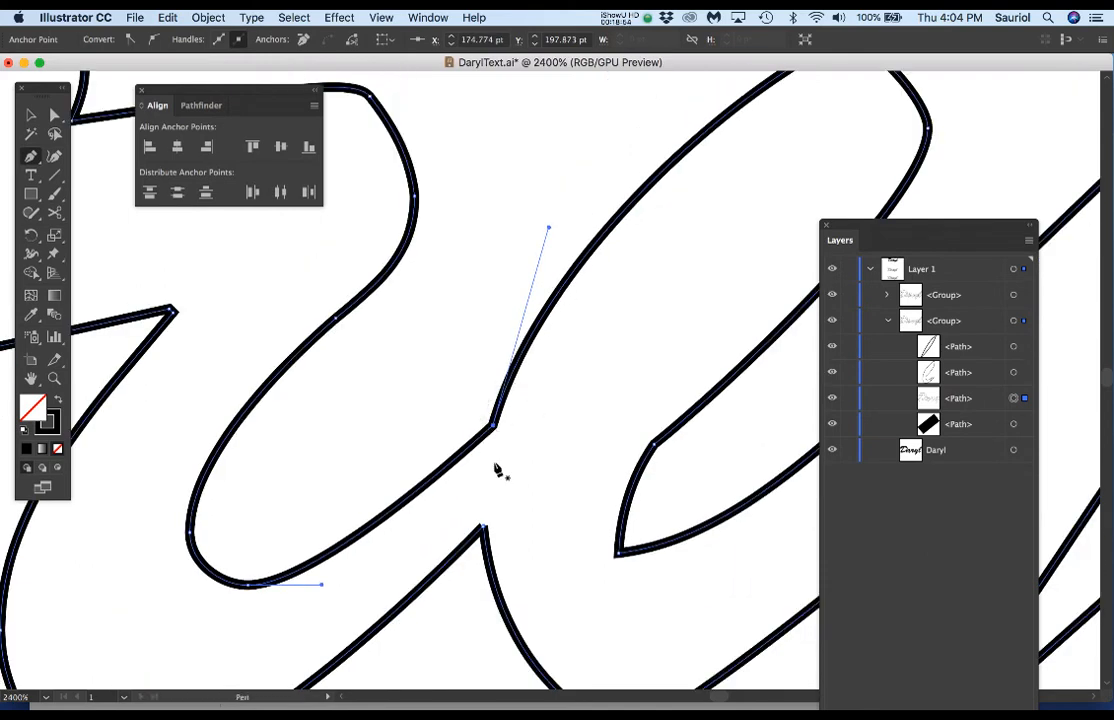
Separate the overlapping lower ends of the r and y, join them with the Pen tool, and remove the extra anchor beside the corner.
{"action": "scroll", "coordinate": [484, 564], "scroll_direction": "up", "scroll_amount": 4}
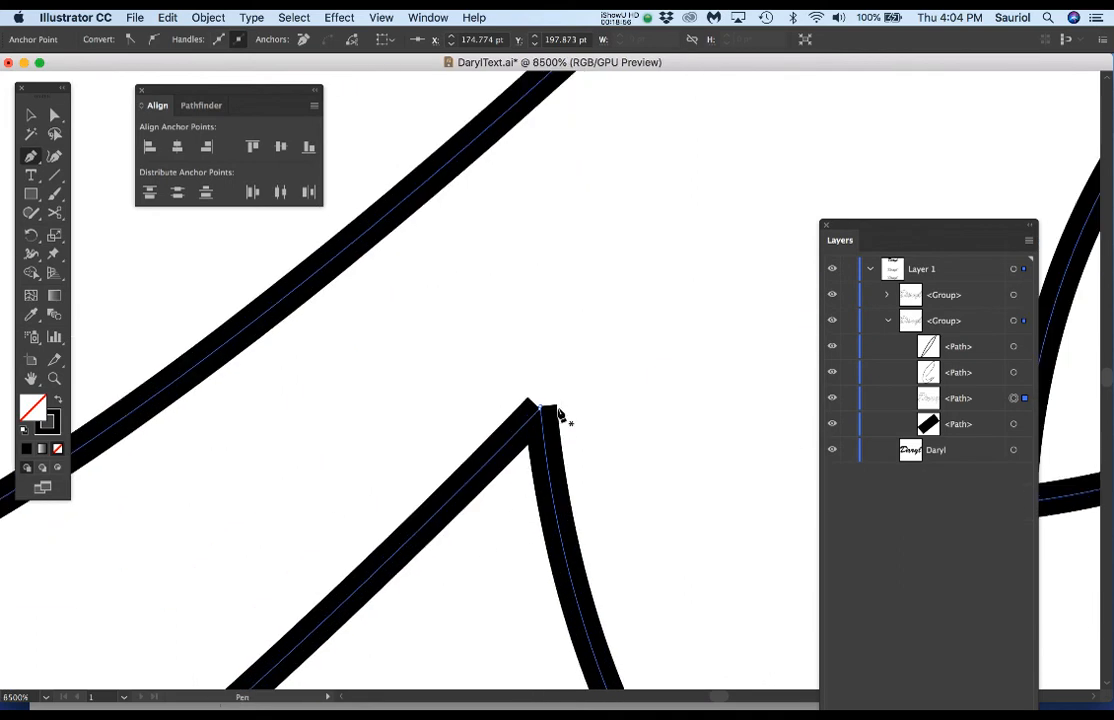
{"action": "scroll", "coordinate": [547, 423], "scroll_direction": "up", "scroll_amount": 2}
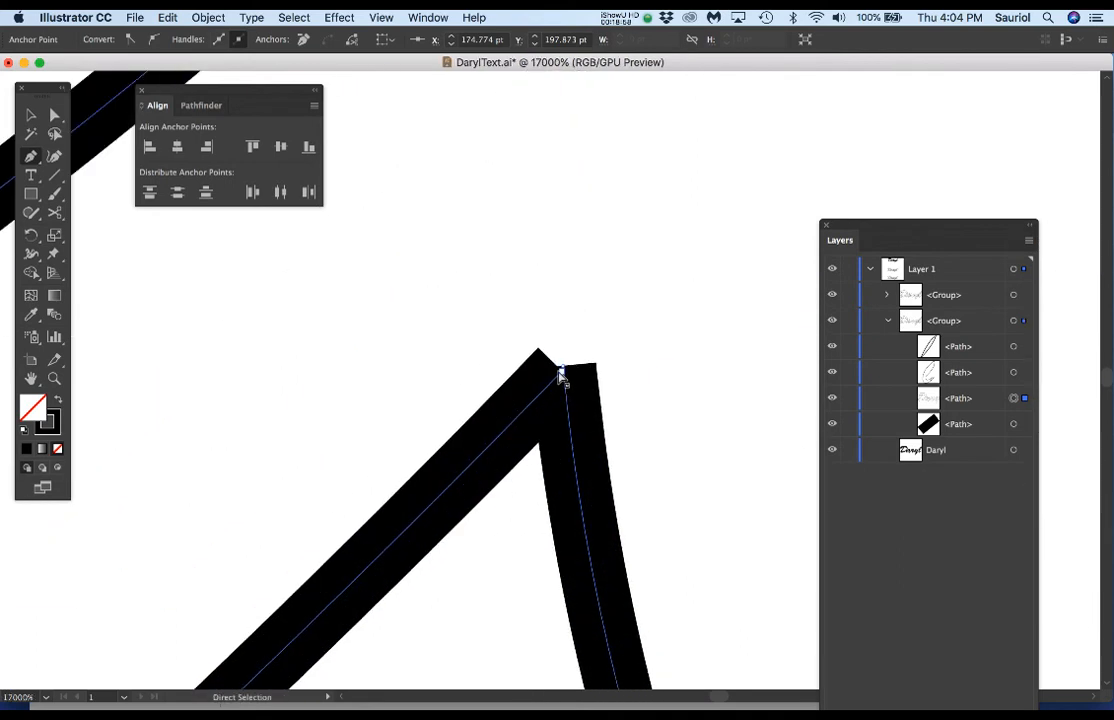
{"action": "left_click_drag", "start_coordinate": [562, 374], "coordinate": [506, 444]}
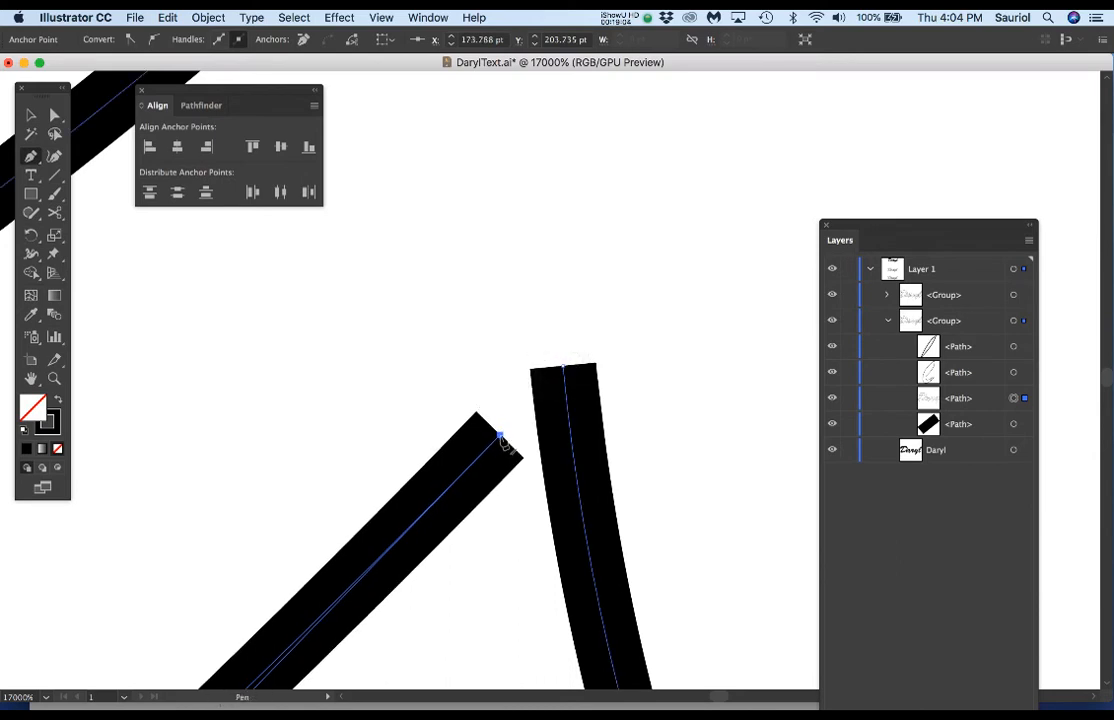
{"action": "left_click", "coordinate": [499, 437]}
{"action": "left_click", "coordinate": [563, 368]}
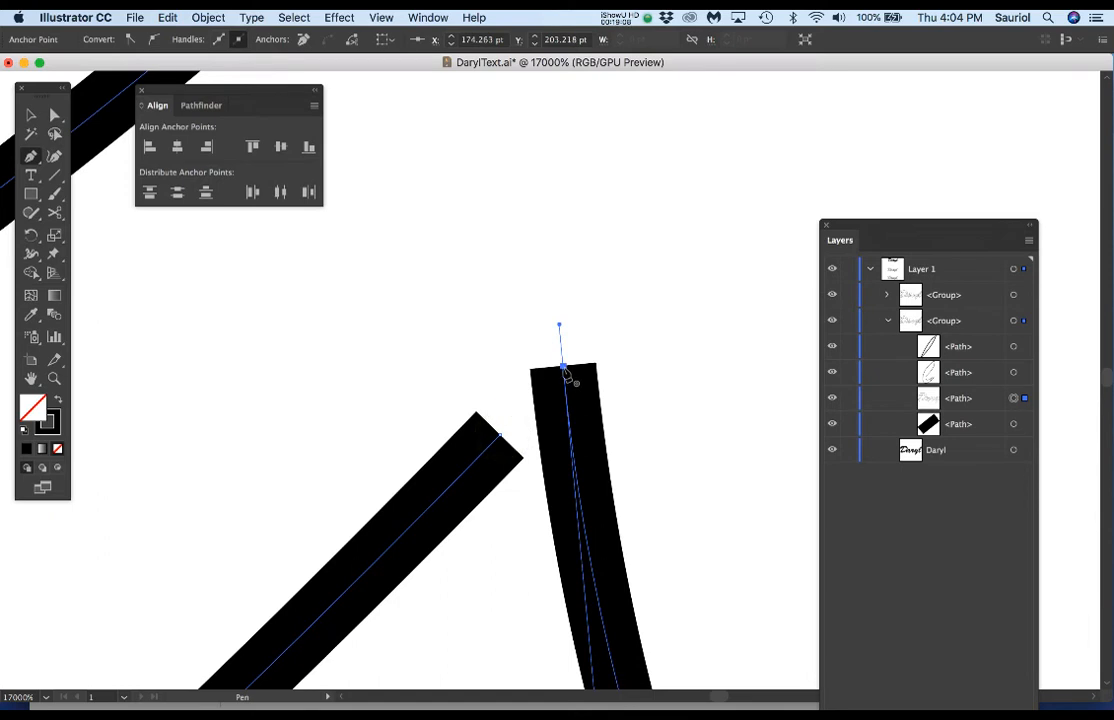
{"action": "left_click", "coordinate": [563, 370]}
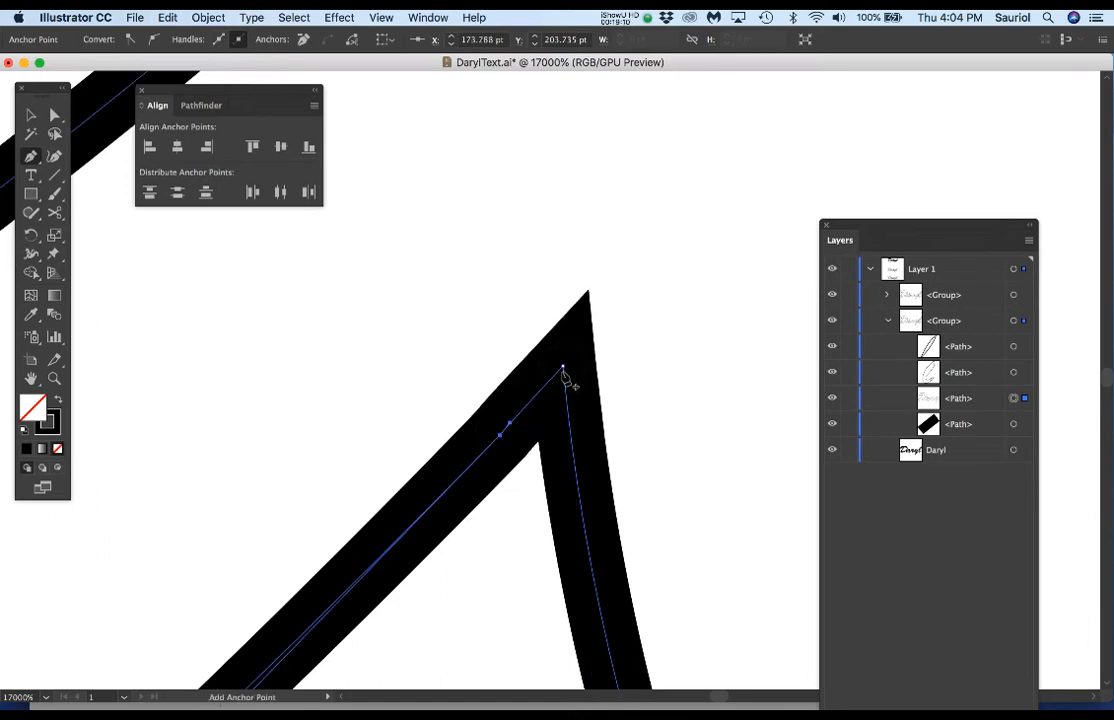
{"action": "left_click", "coordinate": [500, 437]}
{"action": "scroll", "coordinate": [463, 474], "scroll_direction": "down", "scroll_amount": 3}
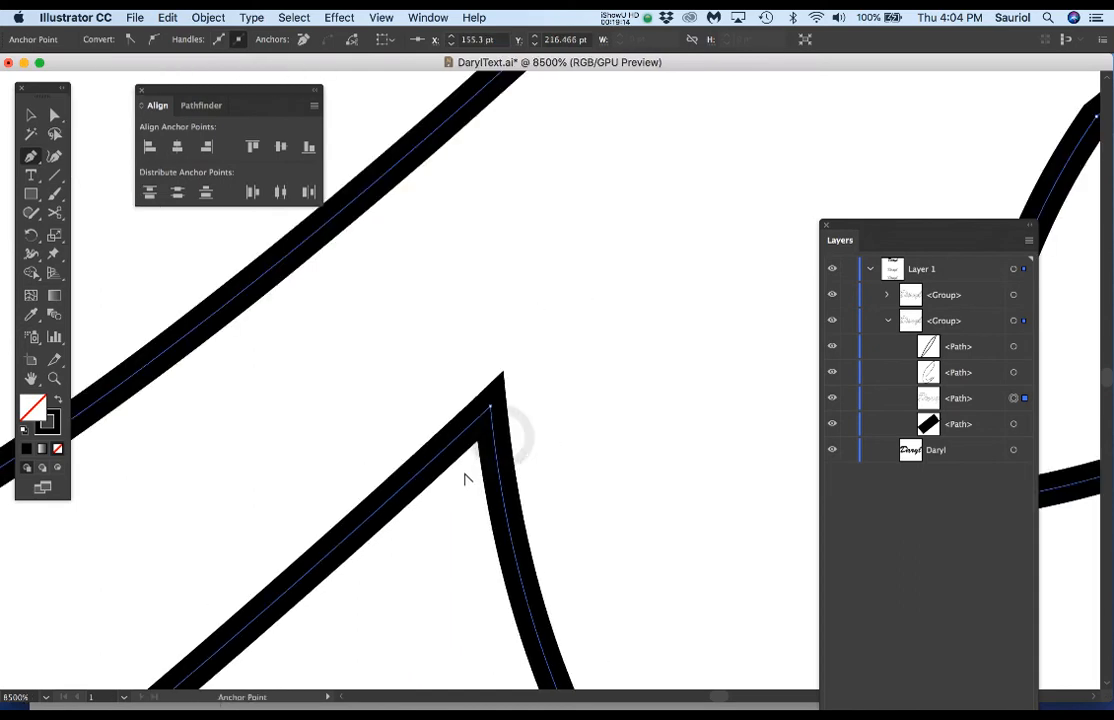
{"action": "left_click_drag", "start_coordinate": [457, 477], "coordinate": [560, 261]}
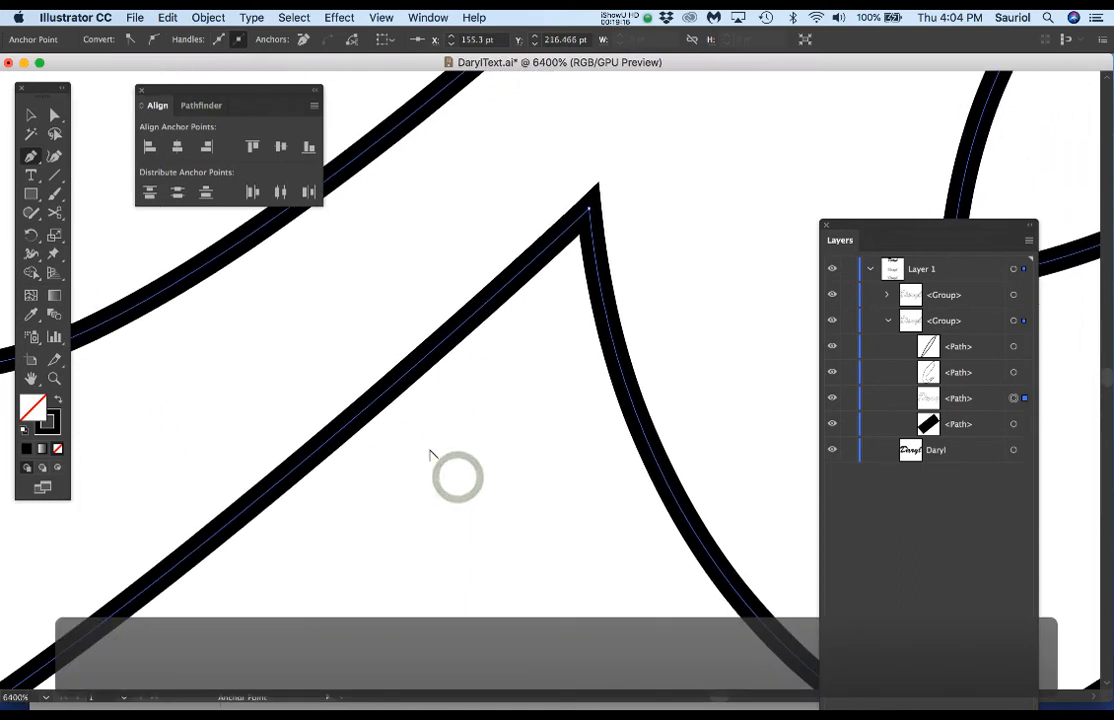
{"action": "scroll", "coordinate": [432, 460], "scroll_direction": "down", "scroll_amount": 2}
{"action": "left_click_drag", "start_coordinate": [347, 524], "coordinate": [413, 460]}
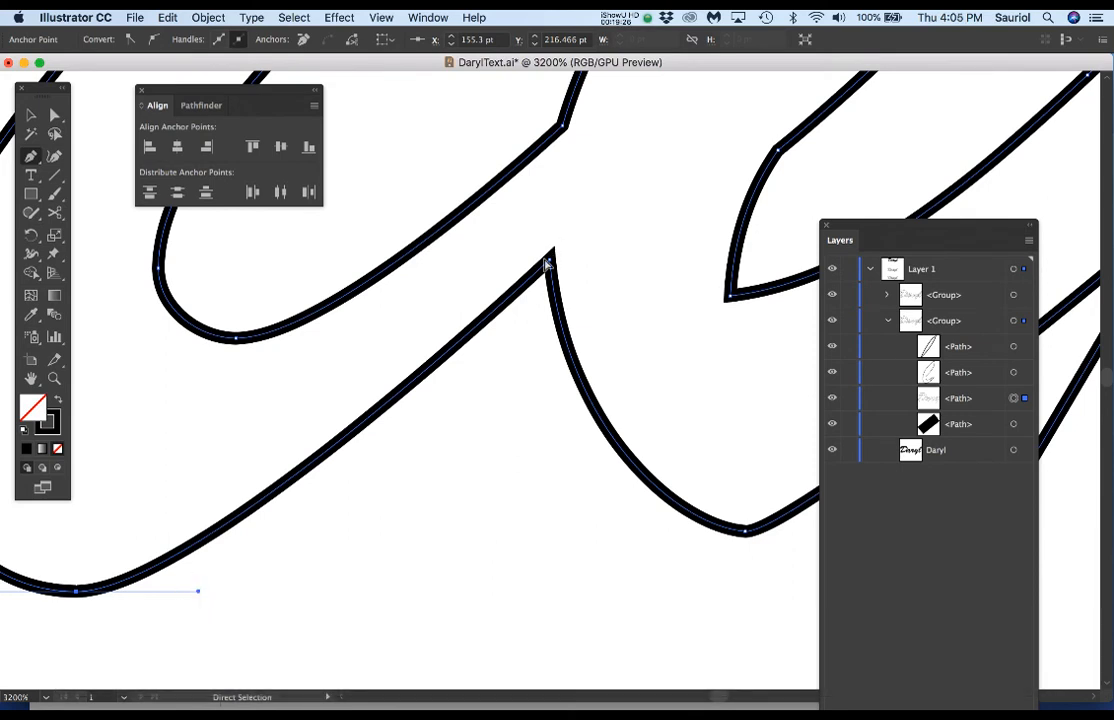
{"action": "scroll", "coordinate": [582, 257], "scroll_direction": "up", "scroll_amount": 2}
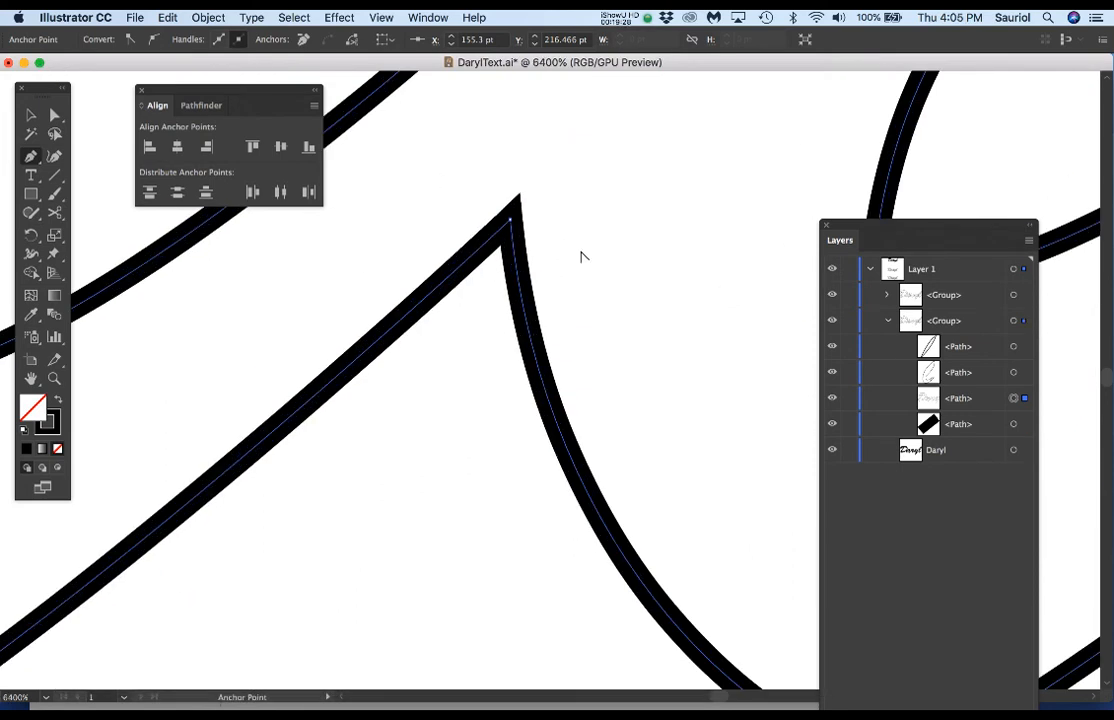
{"action": "left_click", "coordinate": [510, 221]}
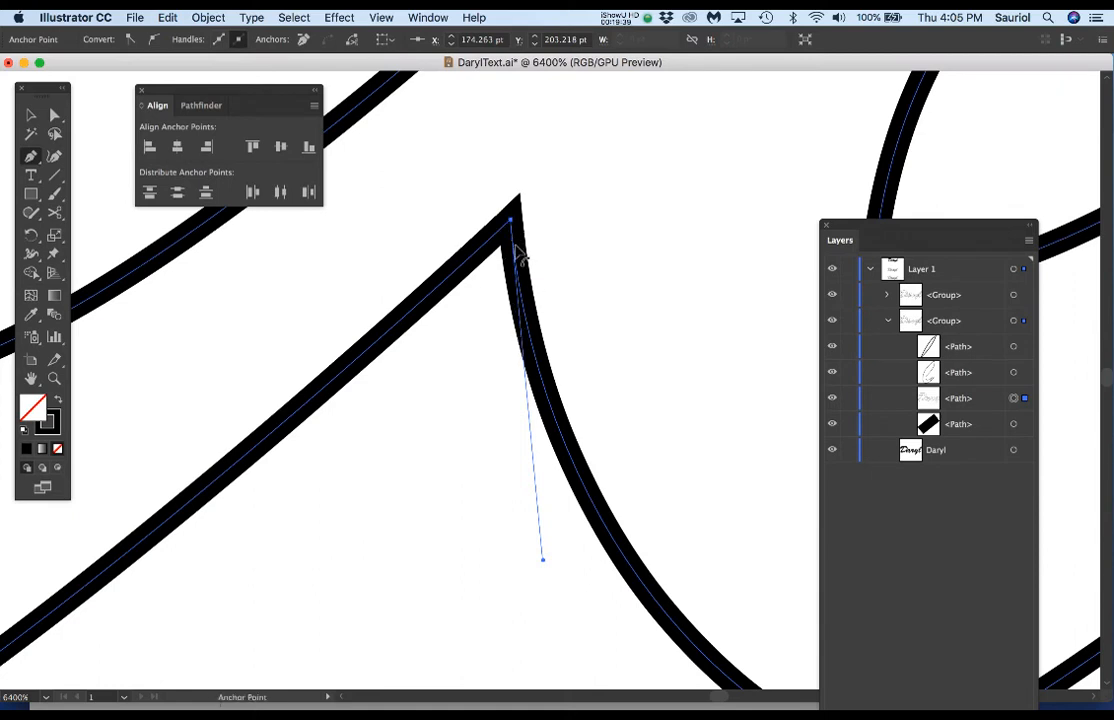
{"action": "left_click_drag", "start_coordinate": [510, 222], "coordinate": [500, 515]}
{"action": "key", "text": "space"}
{"action": "left_click_drag", "start_coordinate": [628, 596], "coordinate": [563, 260]}
{"action": "key", "text": "super+z"}
{"action": "key", "text": "super+z"}
{"action": "key", "text": "super+z"}
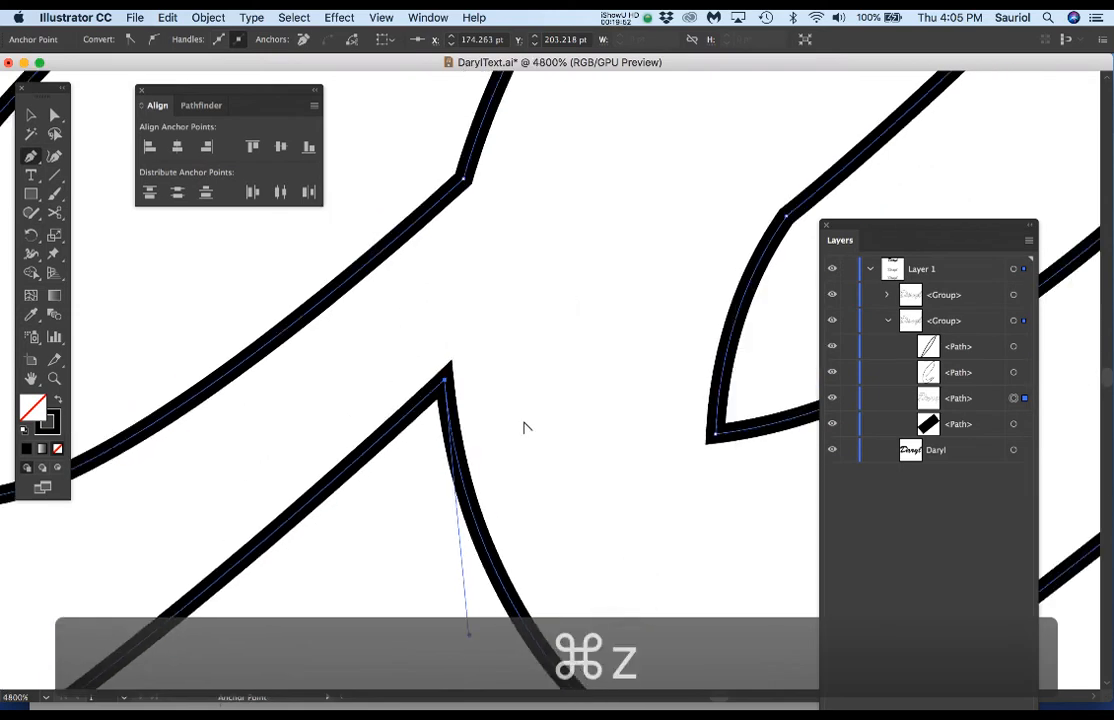
Pull a direction handle out of the lower r-y corner anchor and angle it down along the r's tail to curve its lower edge.
{"action": "scroll", "coordinate": [550, 458], "scroll_direction": "down", "scroll_amount": 1}
{"action": "key", "text": "space"}
{"action": "left_click_drag", "start_coordinate": [569, 443], "coordinate": [582, 365]}
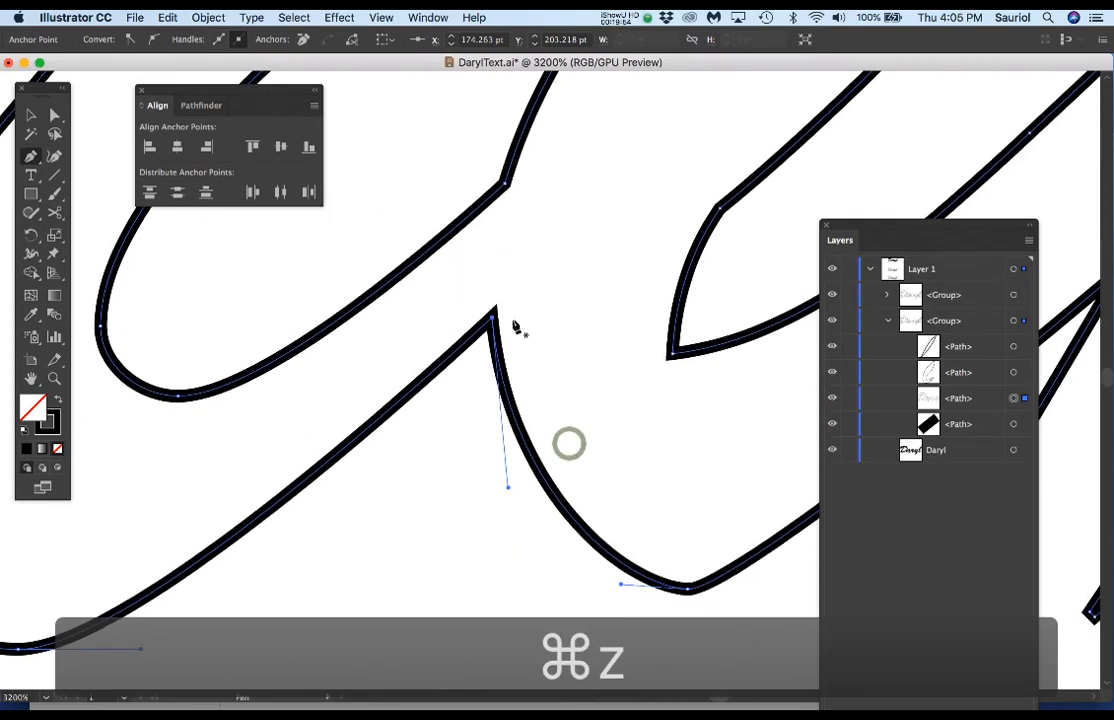
{"action": "scroll", "coordinate": [518, 326], "scroll_direction": "down", "scroll_amount": 1}
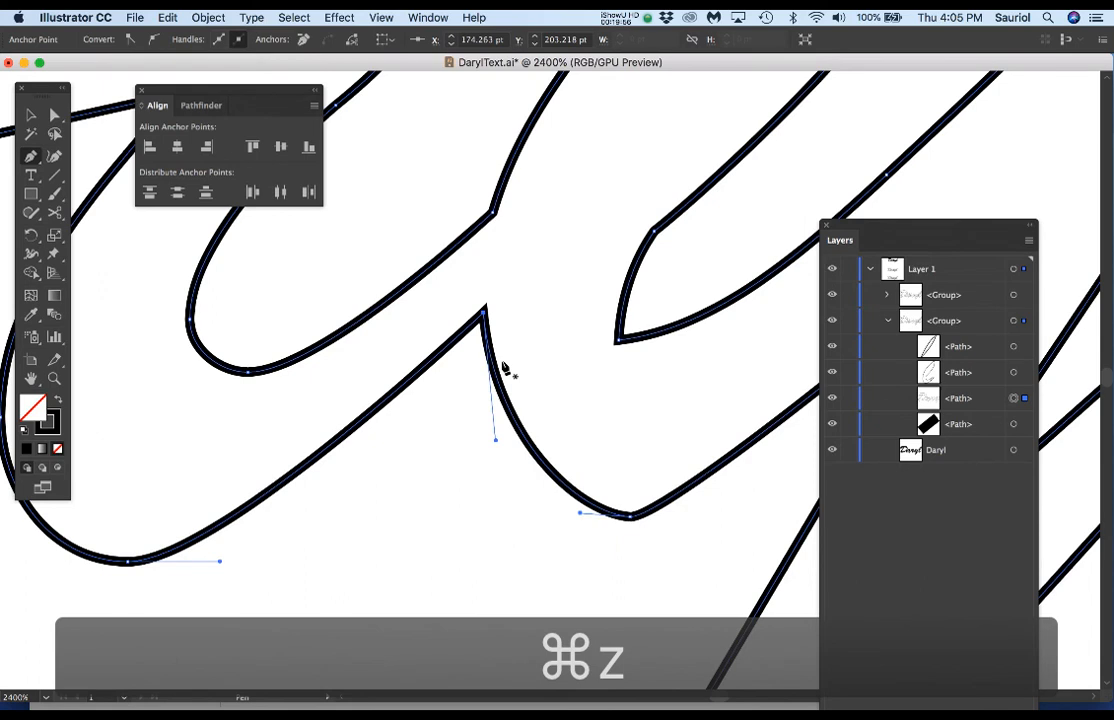
{"action": "key", "text": "alt"}
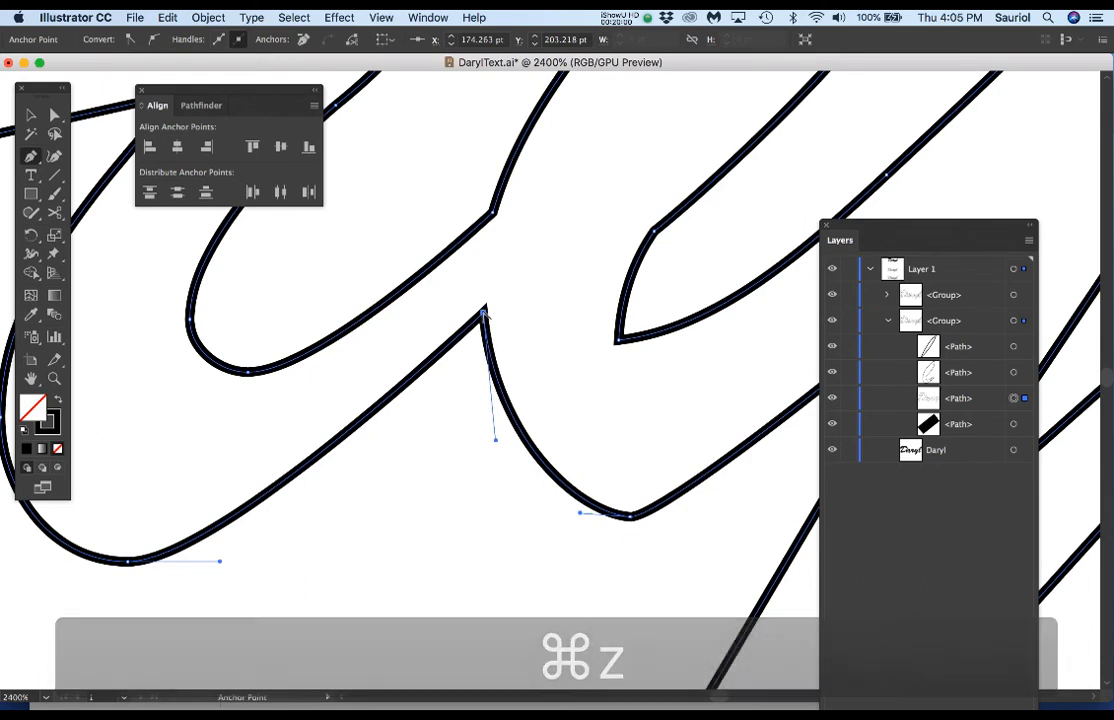
{"action": "left_click_drag", "start_coordinate": [483, 313], "coordinate": [483, 202]}
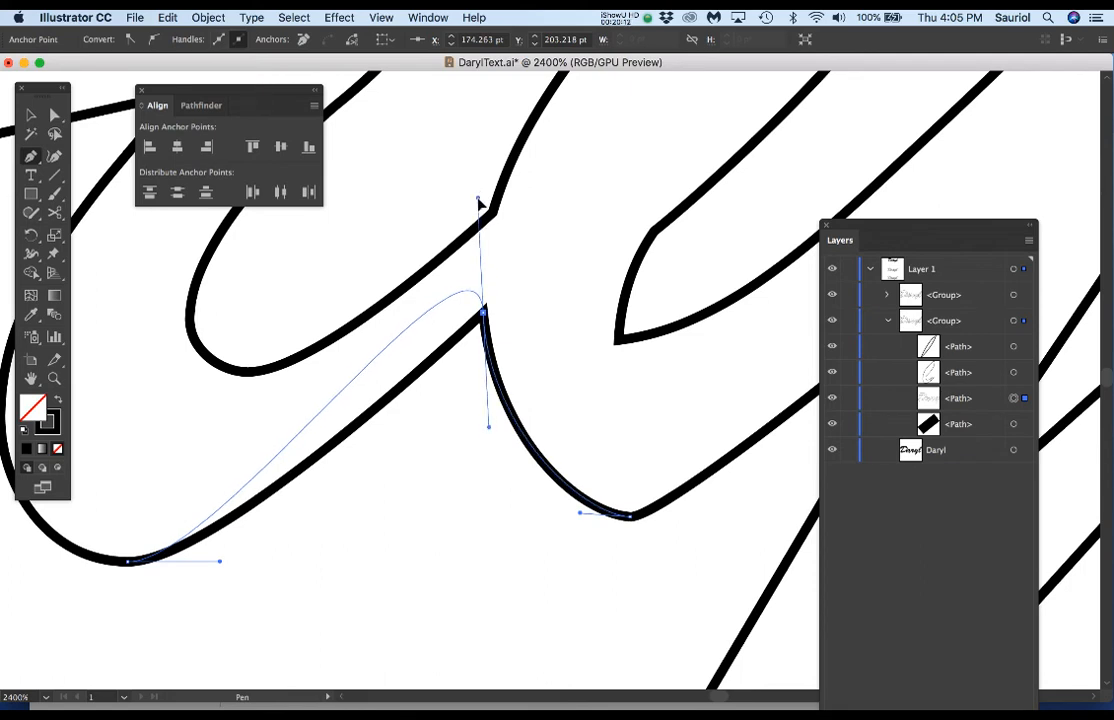
{"action": "left_click_drag", "start_coordinate": [480, 203], "coordinate": [480, 203]}
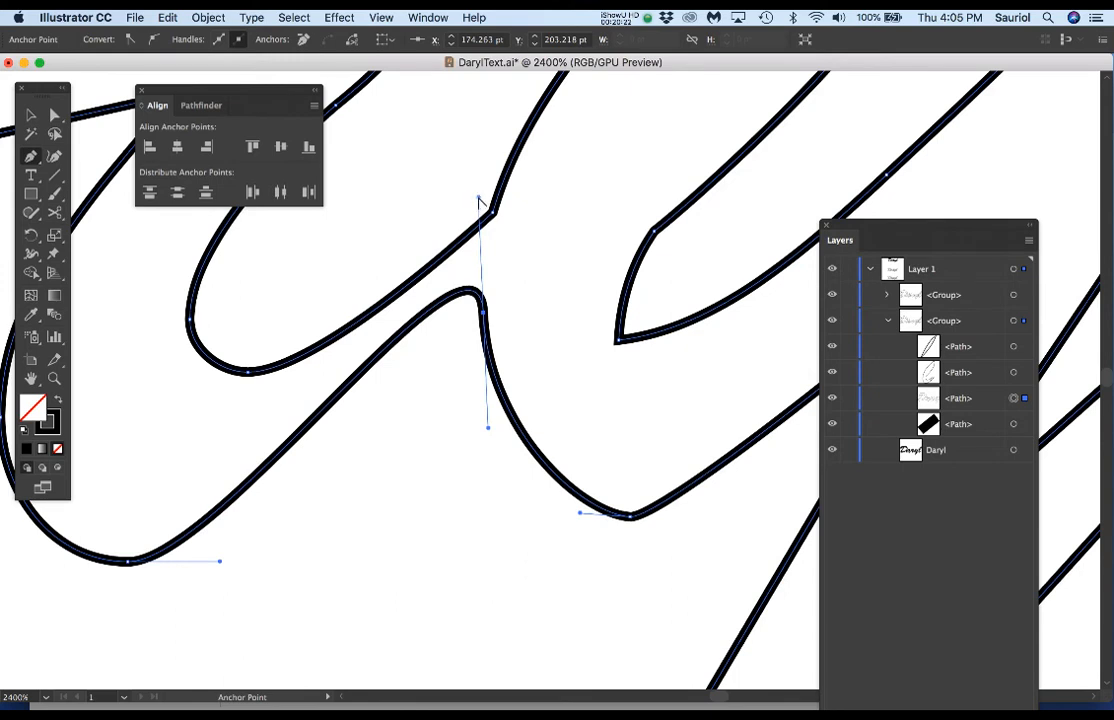
{"action": "left_click_drag", "start_coordinate": [479, 200], "coordinate": [404, 415]}
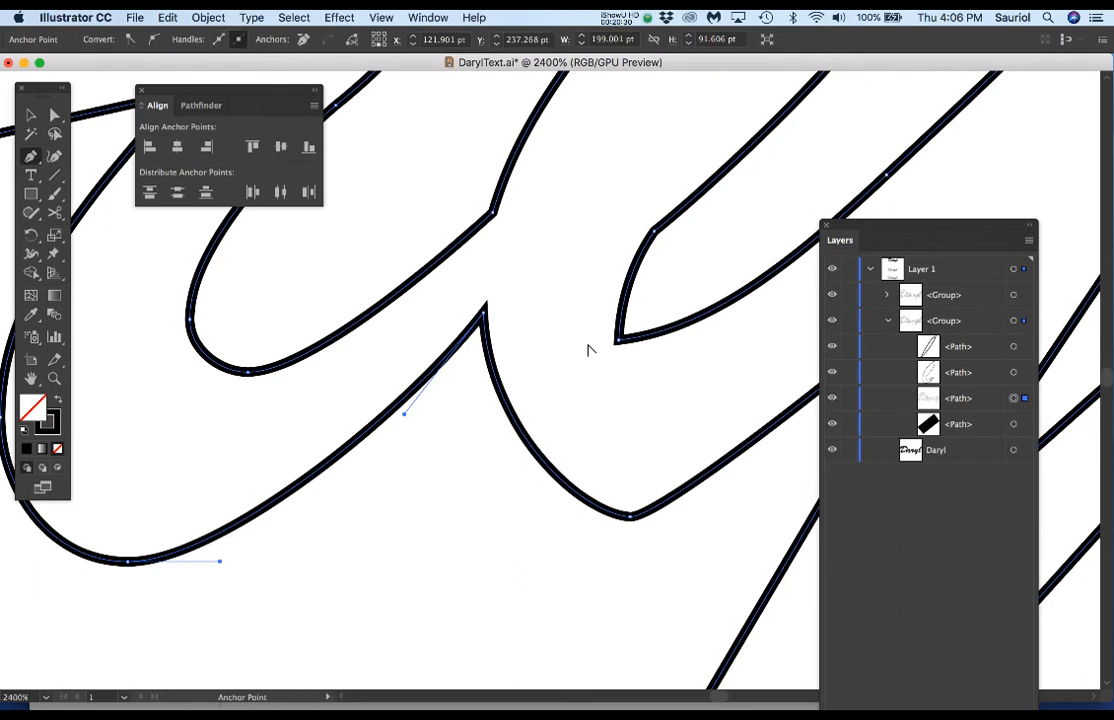
{"action": "key", "text": "super+minus"}
{"action": "key", "text": "super+minus"}
{"action": "key", "text": "super+minus"}
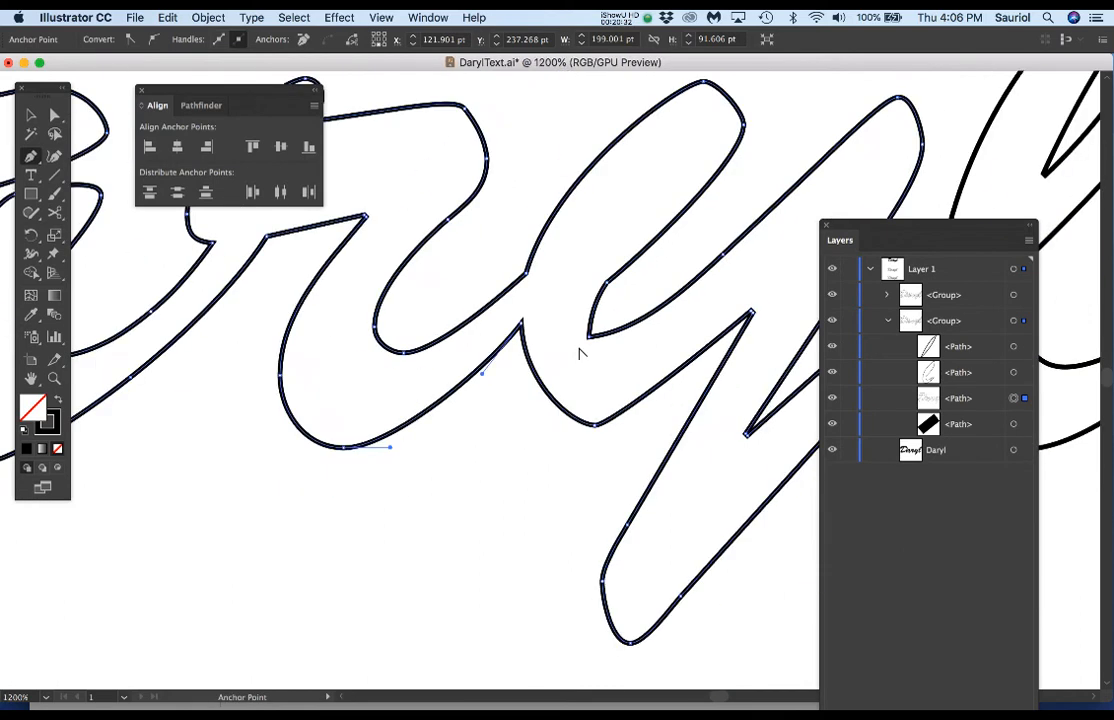
{"action": "left_click_drag", "start_coordinate": [614, 328], "coordinate": [517, 331]}
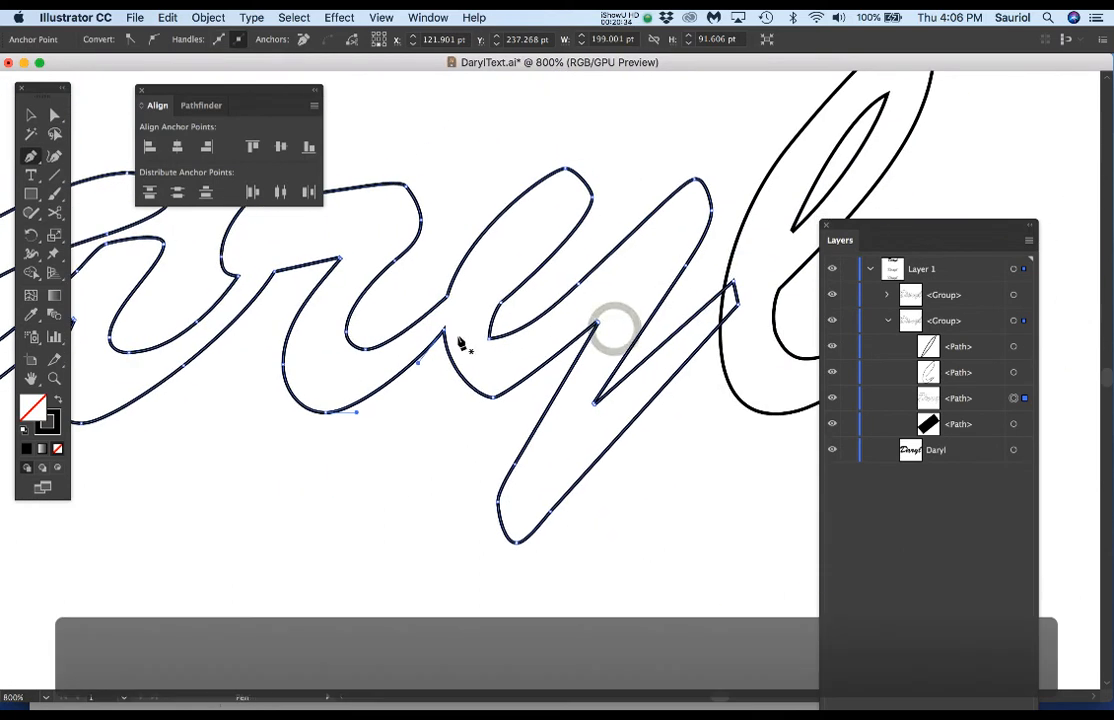
{"action": "key", "text": "super+plus"}
{"action": "key", "text": "super+plus"}
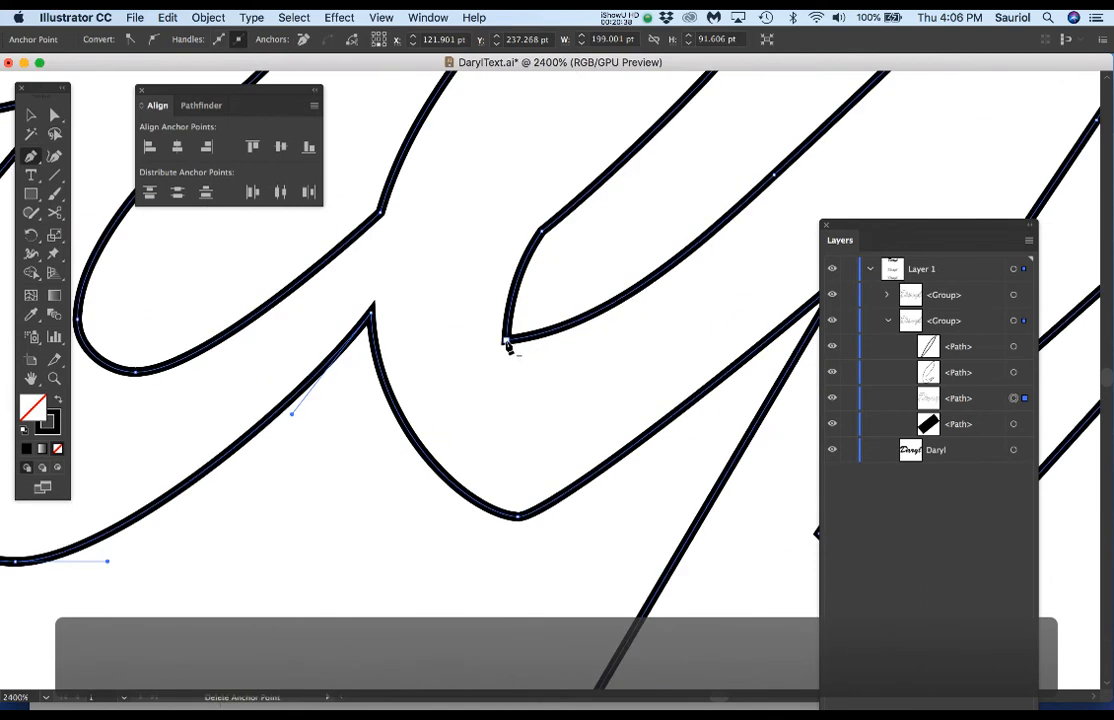
Pull direction handles out of the pointed anchor at the base of the y's inner bowl to round it.
{"action": "left_click_drag", "start_coordinate": [505, 341], "coordinate": [522, 372]}
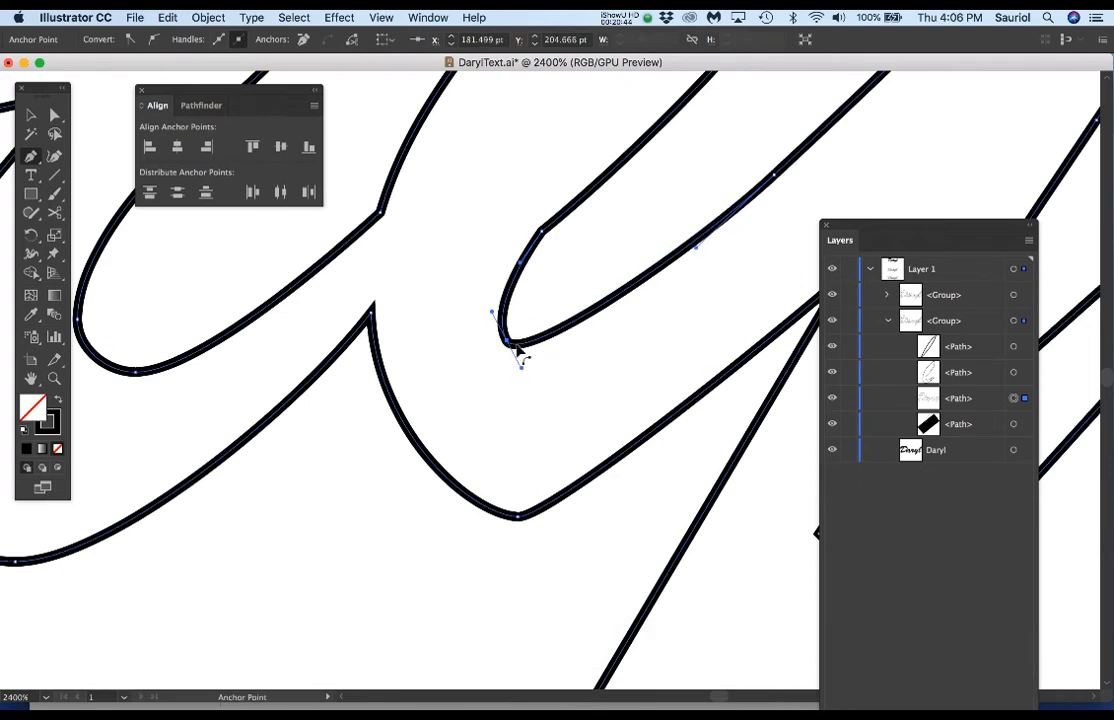
{"action": "left_click_drag", "start_coordinate": [608, 291], "coordinate": [583, 311]}
{"action": "key", "text": "c"}
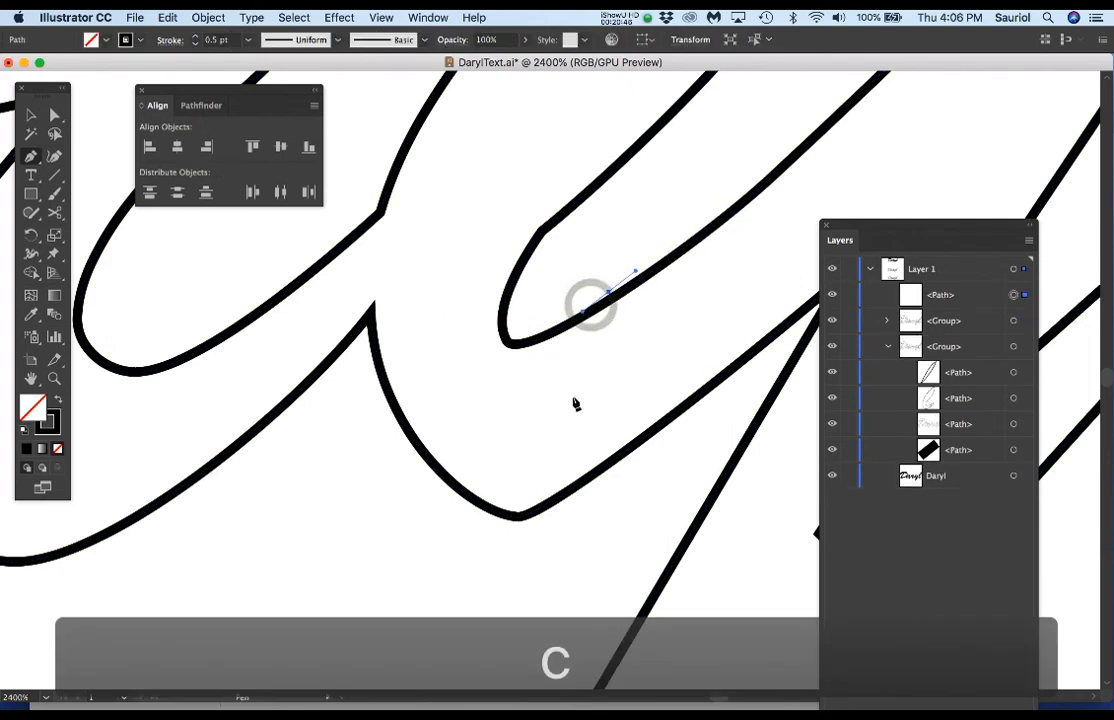
{"action": "key", "text": "super+z"}
Adjust the direction handles of the kinked anchor on the y's inner bowl, just above its rounded base, to smooth the curve.
{"action": "left_click_drag", "start_coordinate": [595, 381], "coordinate": [396, 603]}
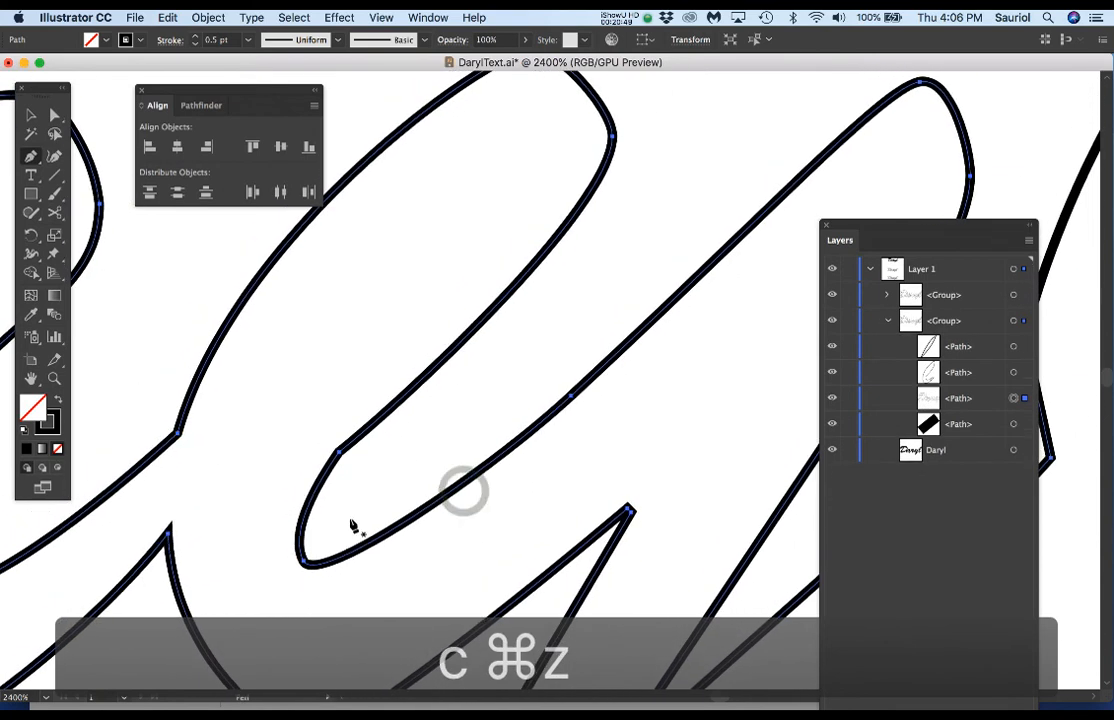
{"action": "left_click", "coordinate": [339, 452], "text": "super"}
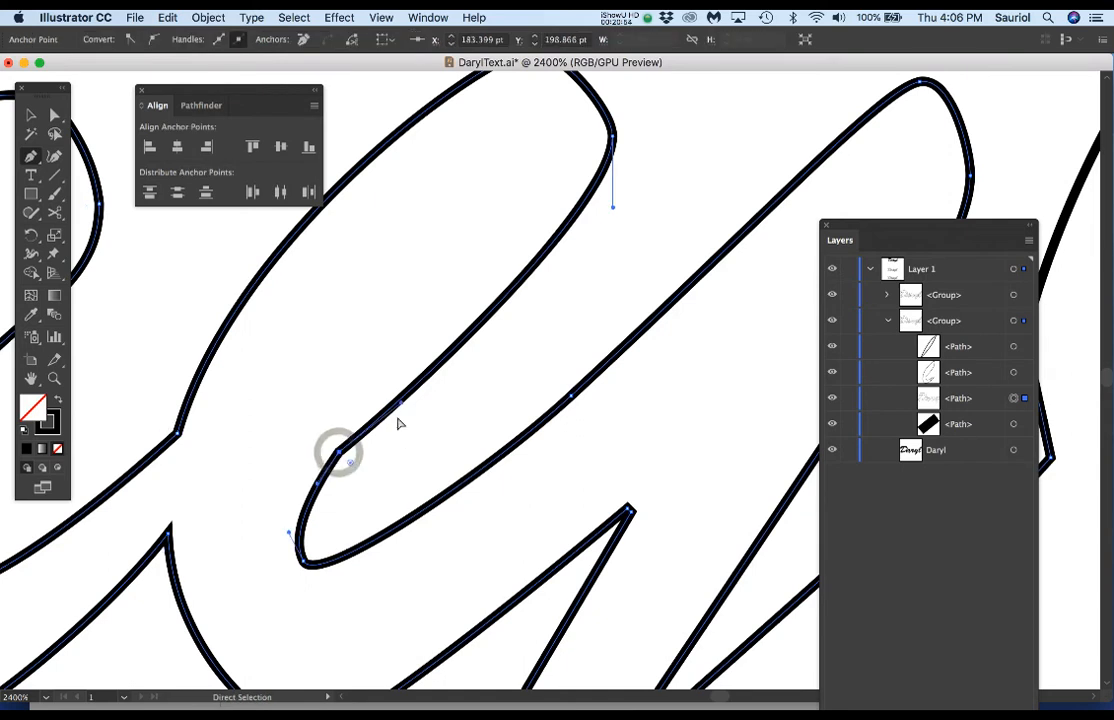
{"action": "left_click_drag", "start_coordinate": [400, 405], "coordinate": [416, 434]}
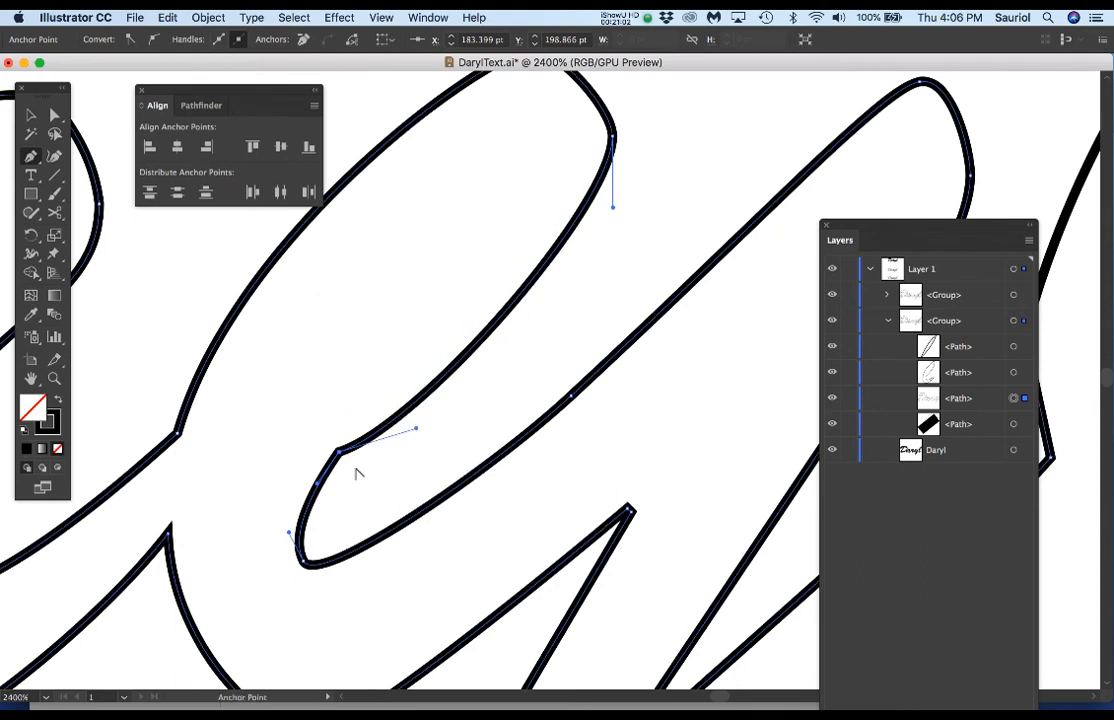
{"action": "left_click_drag", "start_coordinate": [339, 453], "coordinate": [318, 491]}
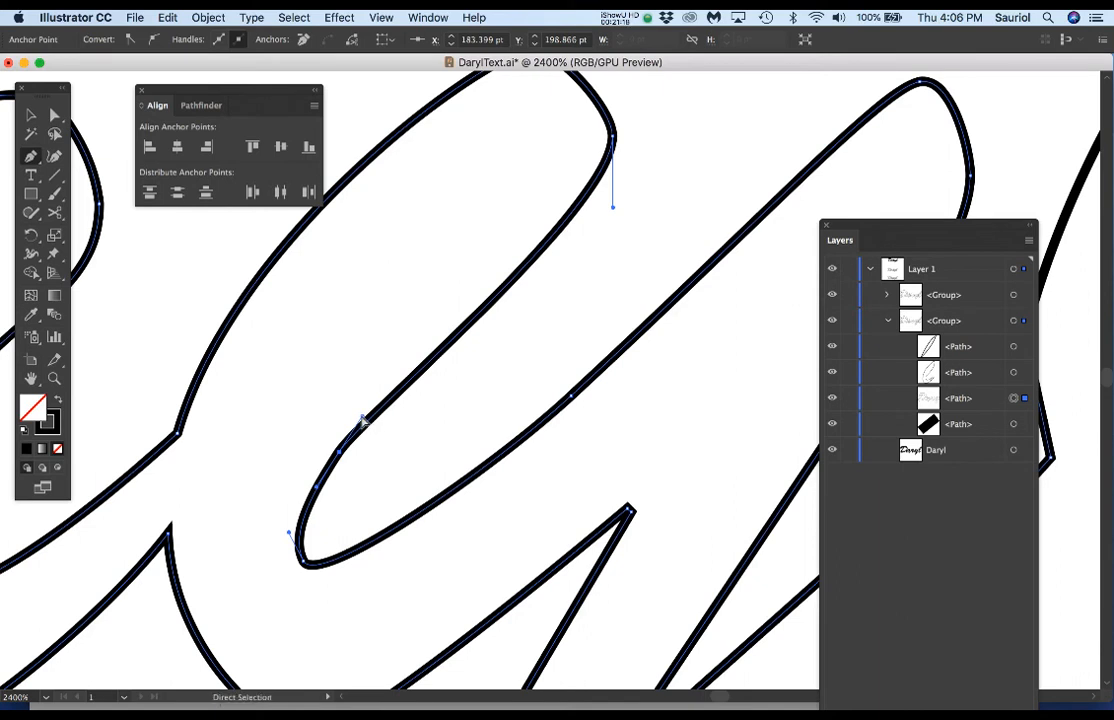
{"action": "left_click_drag", "start_coordinate": [362, 419], "coordinate": [399, 357]}
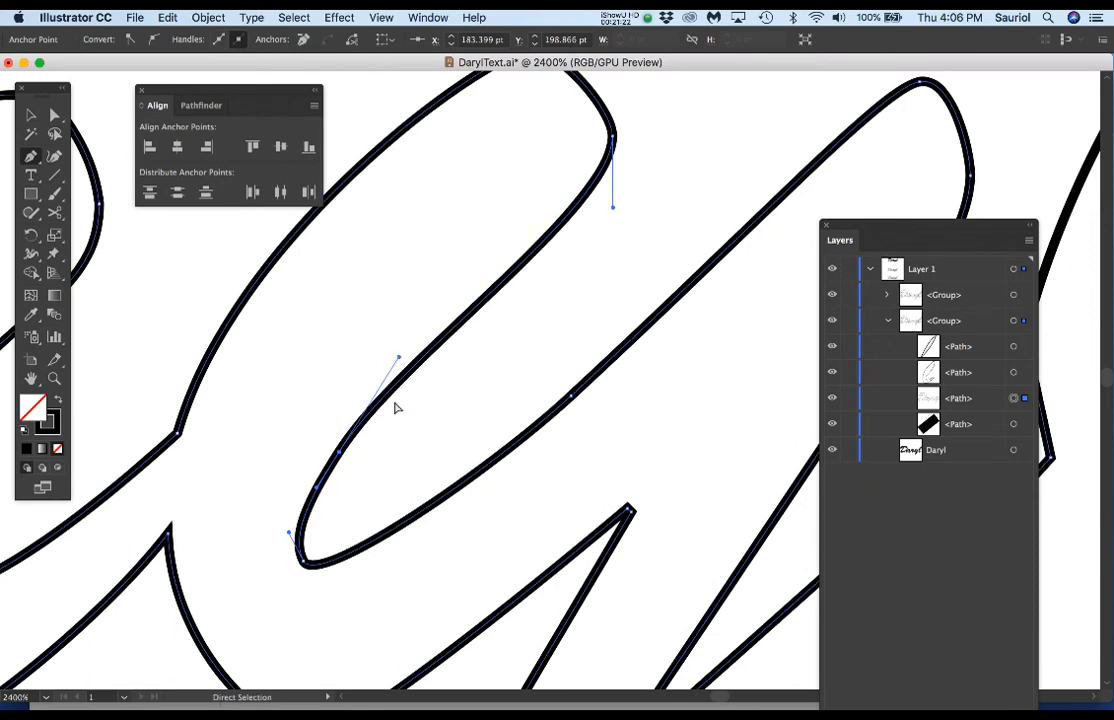
Delete the extra anchor at the blunt corner where the y's bowl meets the outer edge of its descender.
{"action": "scroll", "coordinate": [517, 438], "scroll_direction": "down", "scroll_amount": 1}
{"action": "scroll", "coordinate": [620, 530], "scroll_direction": "up", "scroll_amount": 4}
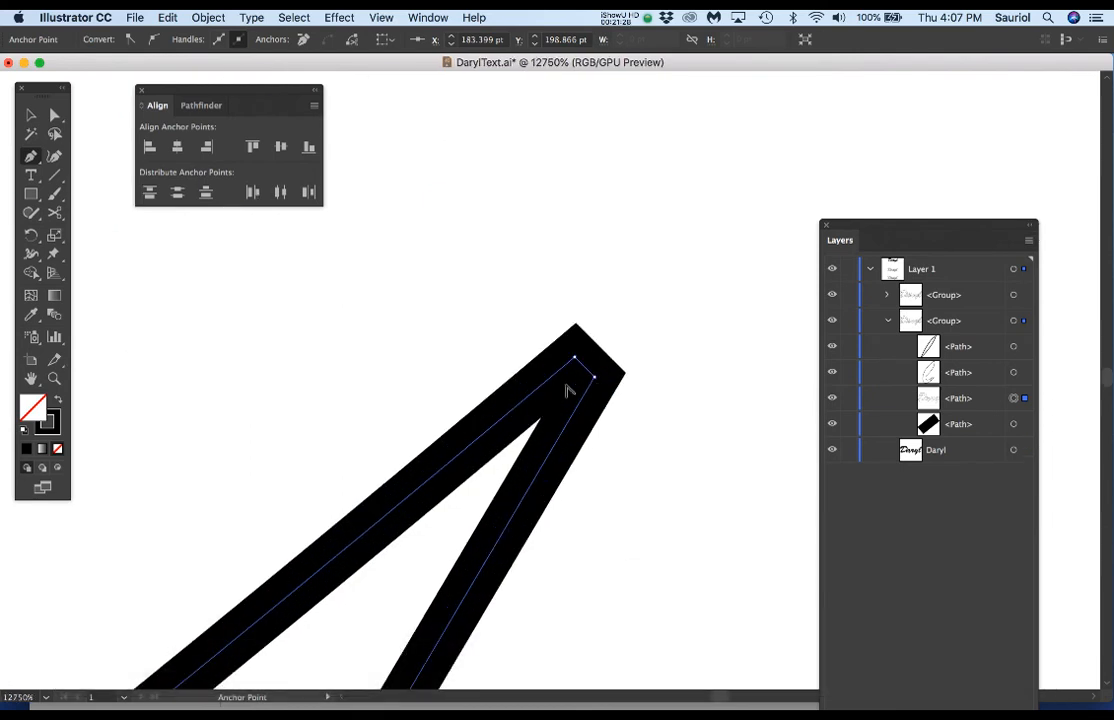
{"action": "scroll", "coordinate": [565, 395], "scroll_direction": "down", "scroll_amount": 3}
{"action": "scroll", "coordinate": [592, 445], "scroll_direction": "down", "scroll_amount": 2}
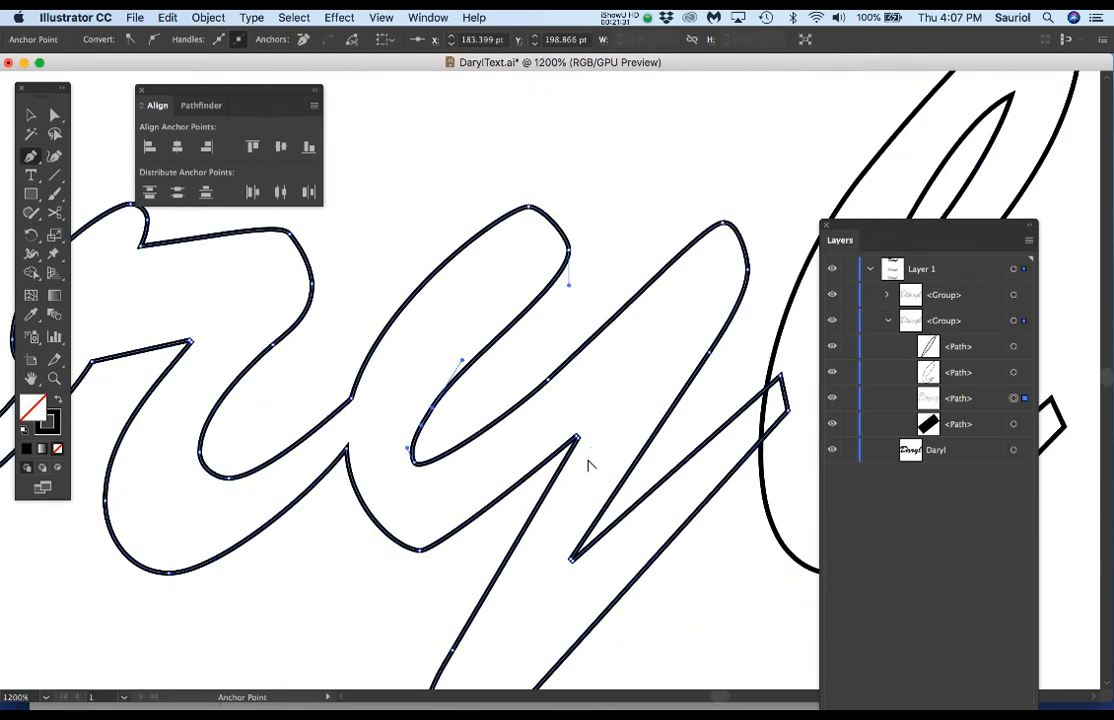
{"action": "scroll", "coordinate": [590, 458], "scroll_direction": "down", "scroll_amount": 2}
{"action": "scroll", "coordinate": [580, 456], "scroll_direction": "up", "scroll_amount": 5}
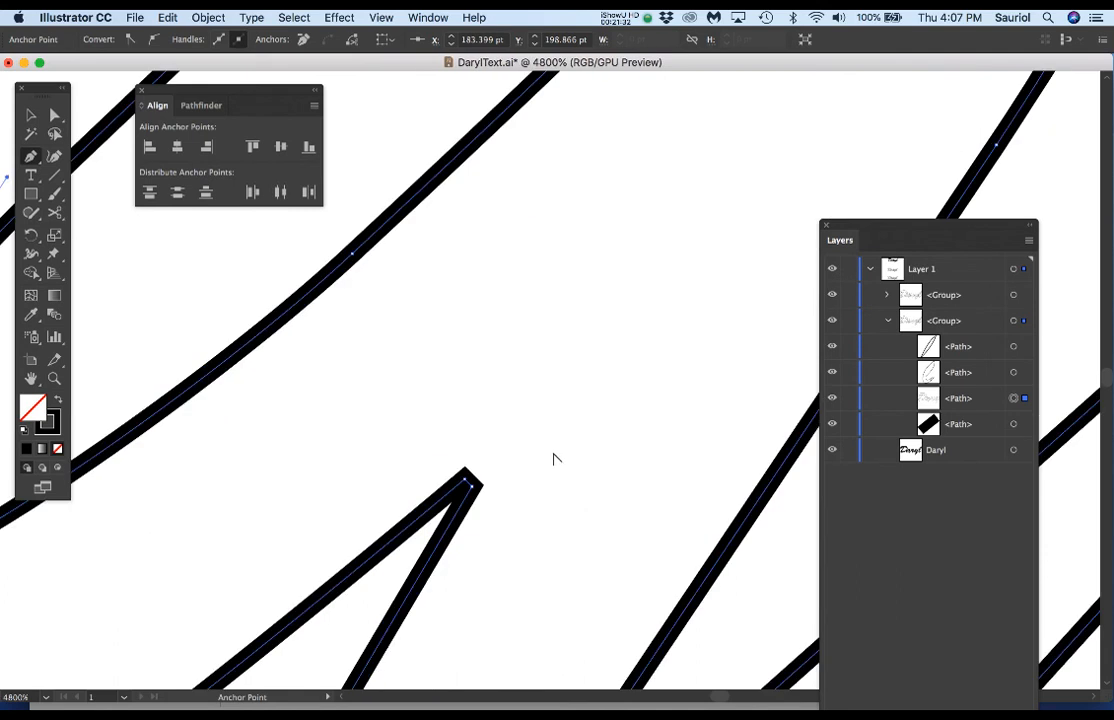
{"action": "scroll", "coordinate": [555, 458], "scroll_direction": "up", "scroll_amount": 3}
{"action": "left_click", "coordinate": [388, 328]}
{"action": "scroll", "coordinate": [405, 375], "scroll_direction": "down", "scroll_amount": 1}
{"action": "scroll", "coordinate": [405, 375], "scroll_direction": "down", "scroll_amount": 4}
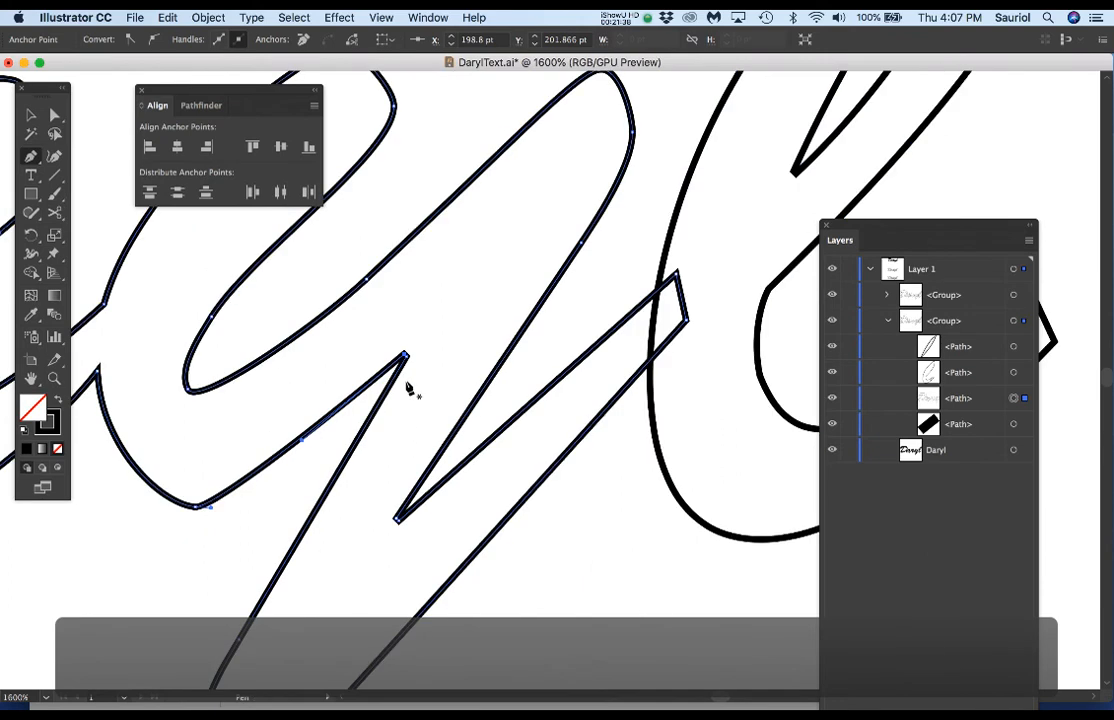
{"action": "left_click", "coordinate": [405, 358]}
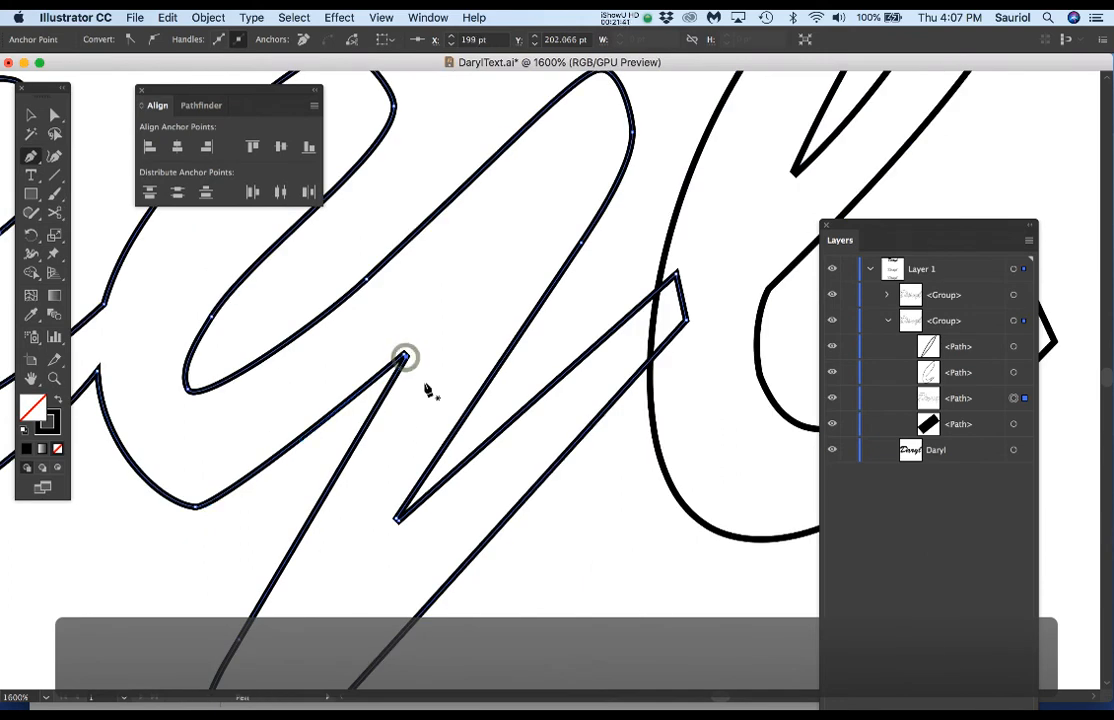
{"action": "scroll", "coordinate": [425, 385], "scroll_direction": "up", "scroll_amount": 2}
{"action": "left_click", "coordinate": [366, 324]}
{"action": "scroll", "coordinate": [368, 385], "scroll_direction": "down", "scroll_amount": 1}
Delete the extra anchor at the y's inner crotch, where its stem meets the upper edge of the connecting tail.
{"action": "left_click_drag", "start_coordinate": [361, 462], "coordinate": [374, 289]}
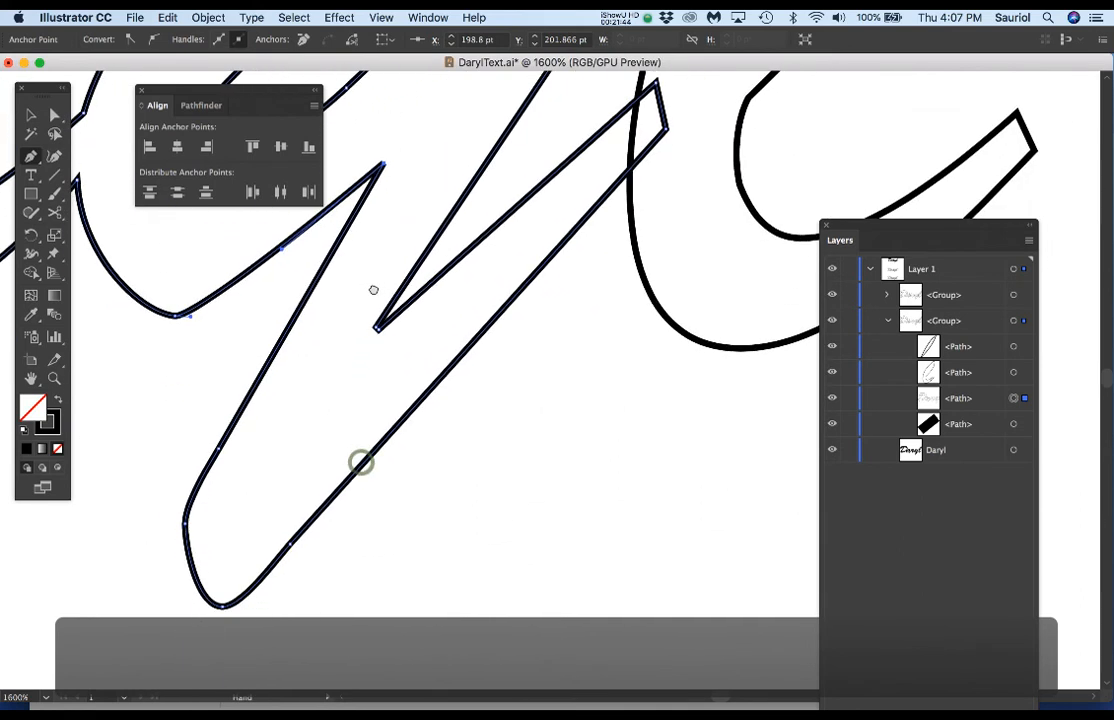
{"action": "scroll", "coordinate": [387, 327], "scroll_direction": "up", "scroll_amount": 3}
{"action": "scroll", "coordinate": [388, 330], "scroll_direction": "up", "scroll_amount": 1}
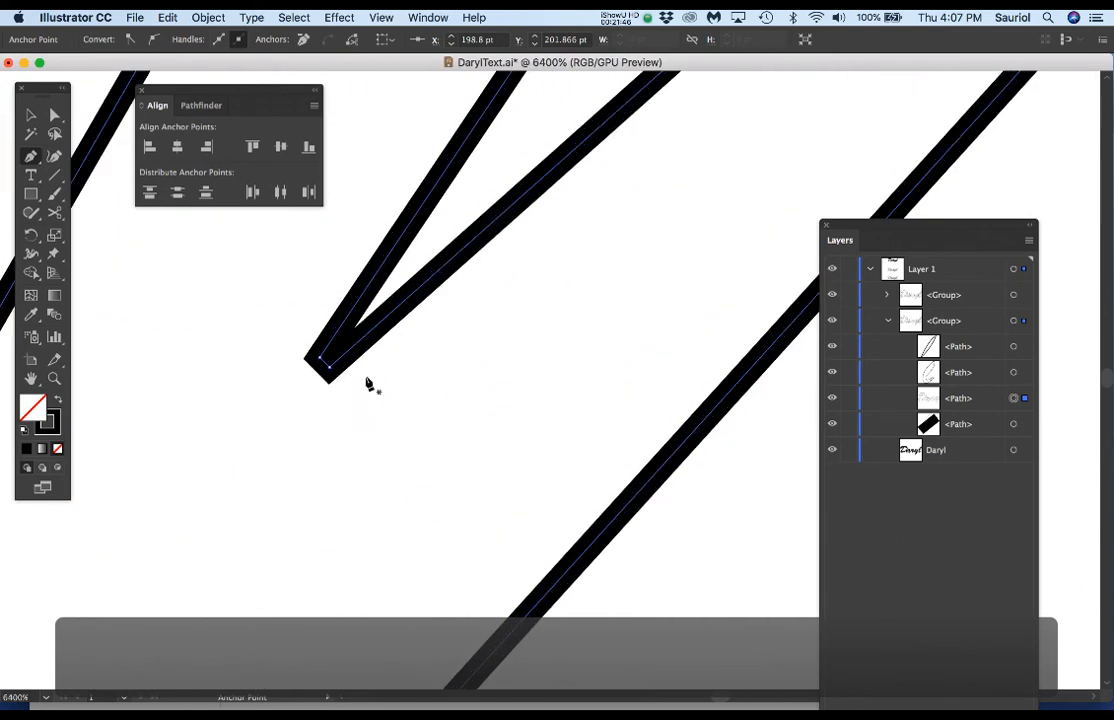
{"action": "left_click", "coordinate": [331, 369]}
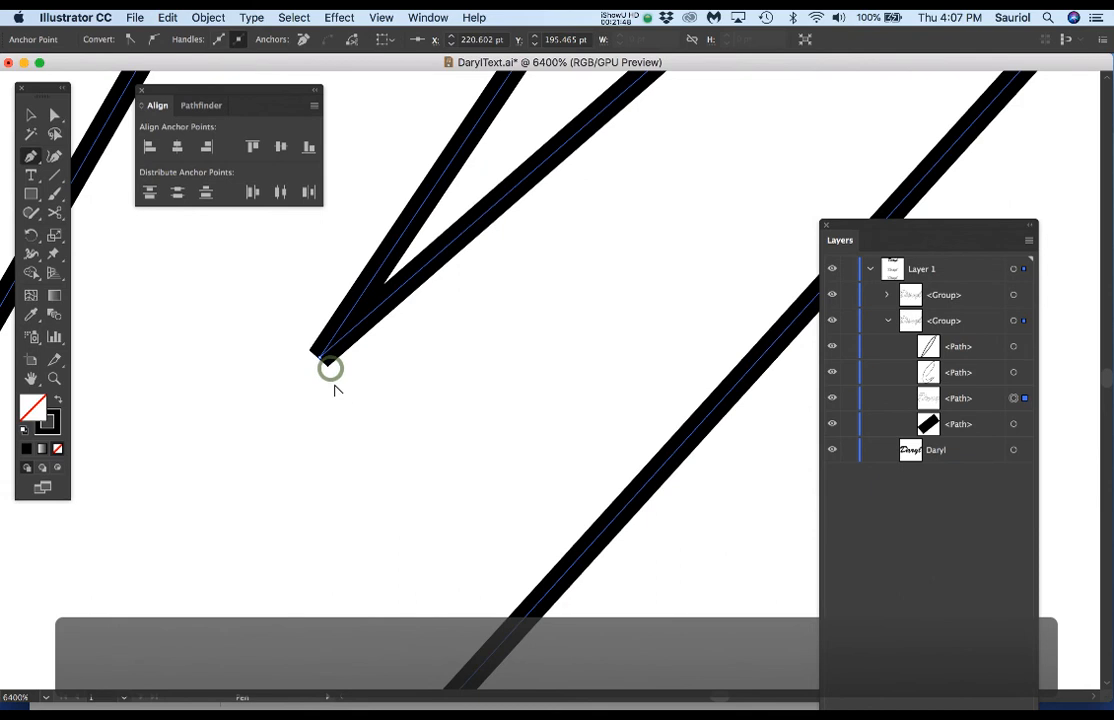
{"action": "scroll", "coordinate": [334, 380], "scroll_direction": "down", "scroll_amount": 4}
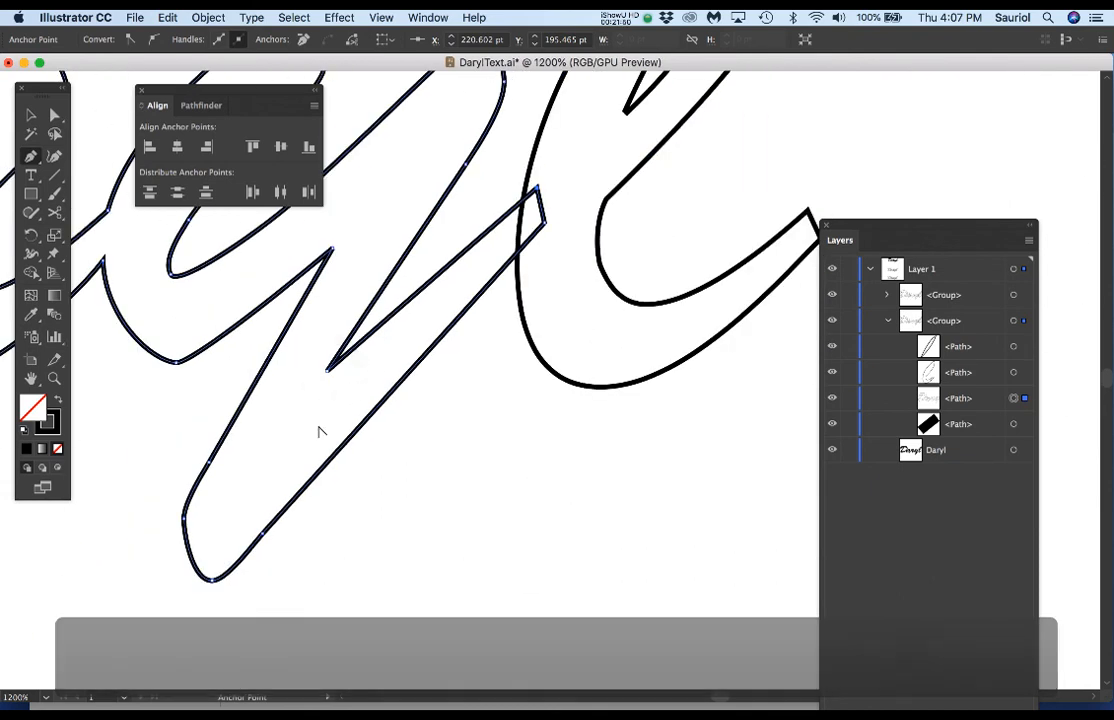
Delete the middle anchor on the descender's outer edge and lengthen the upward handle of the anchor below it.
{"action": "scroll", "coordinate": [200, 472], "scroll_direction": "up", "scroll_amount": 3}
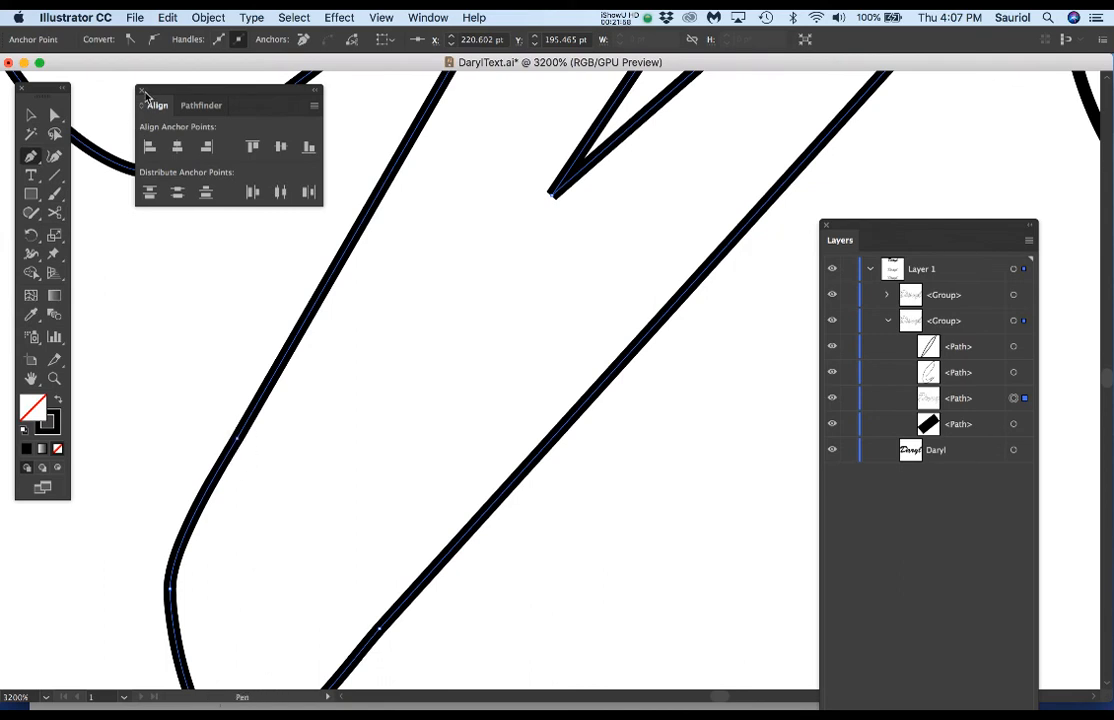
{"action": "left_click", "coordinate": [141, 91]}
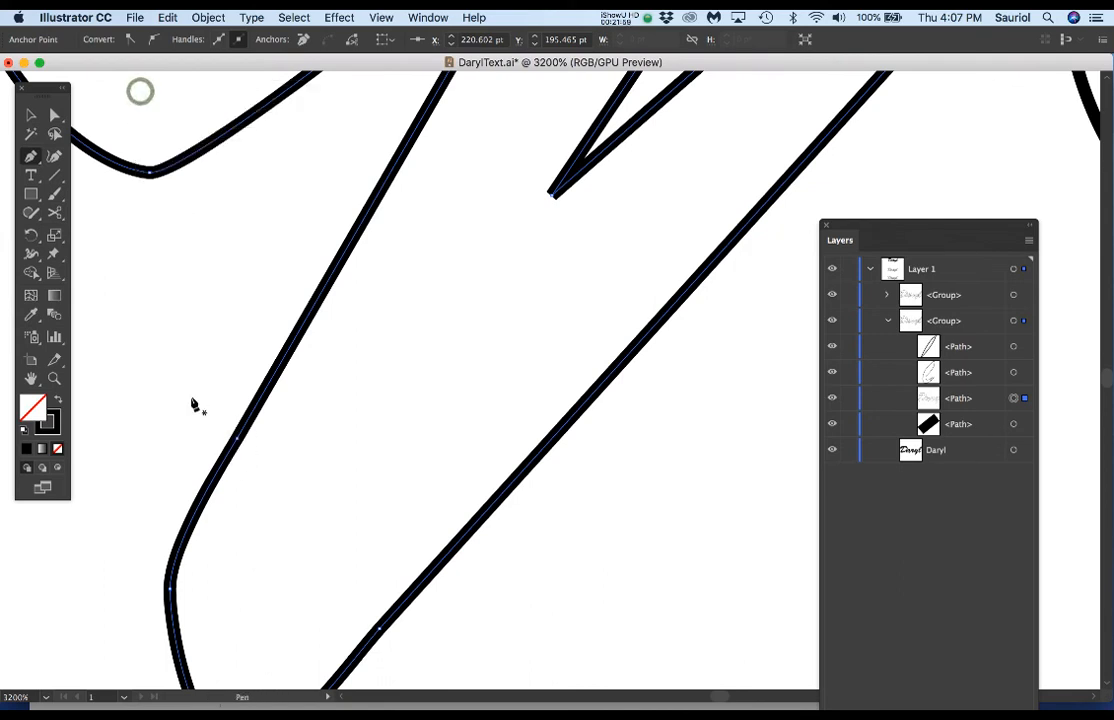
{"action": "left_click", "coordinate": [238, 443]}
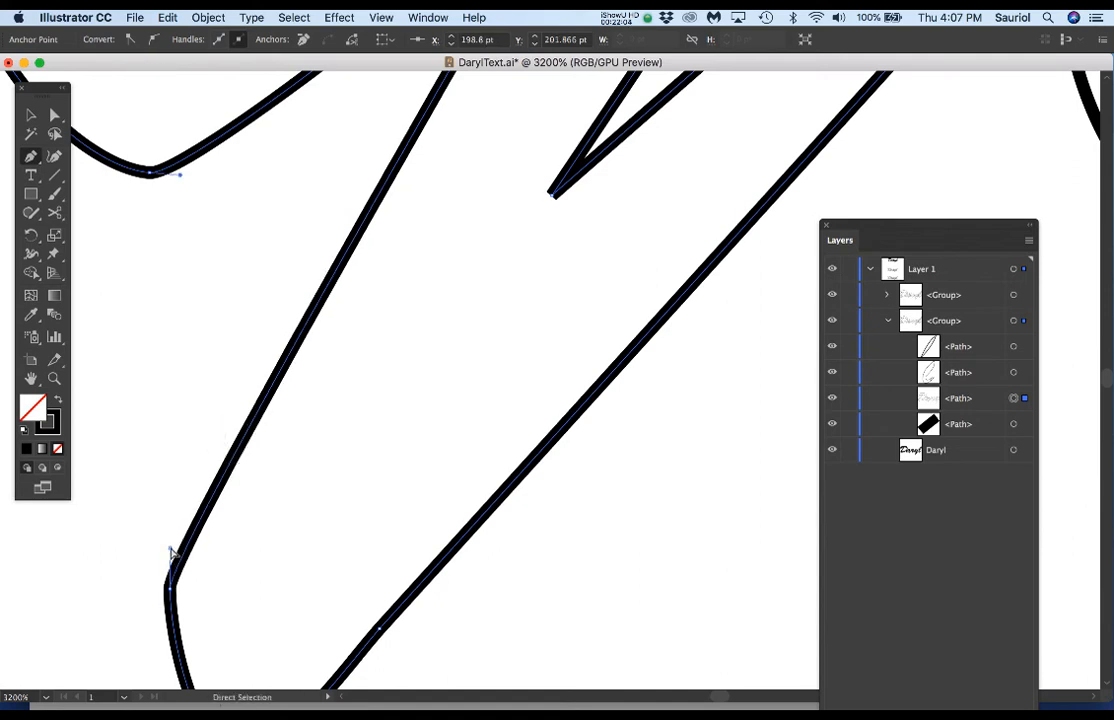
{"action": "left_click_drag", "start_coordinate": [171, 553], "coordinate": [174, 484]}
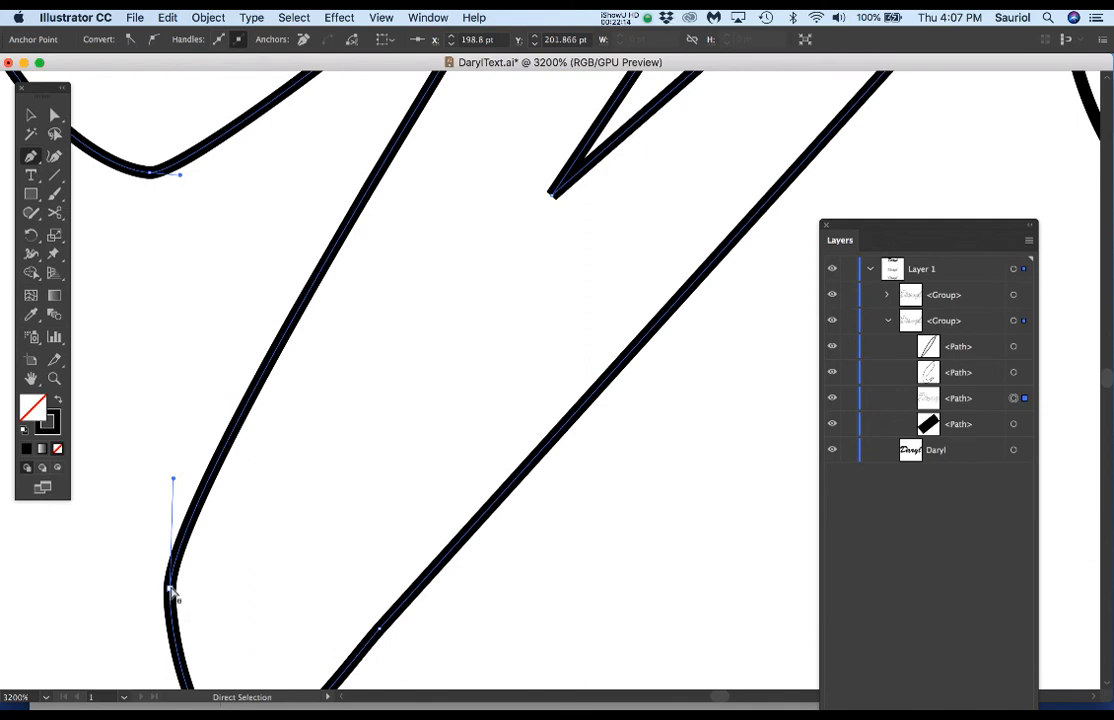
Rework the direction handles at both ends of the descender's outer edge to form a smooth line from the y's corner to its loop.
{"action": "left_click_drag", "start_coordinate": [246, 540], "coordinate": [311, 362]}
{"action": "key", "text": "super+minus"}
{"action": "left_click_drag", "start_coordinate": [419, 346], "coordinate": [269, 694]}
{"action": "scroll", "coordinate": [299, 585], "scroll_direction": "down", "scroll_amount": 2}
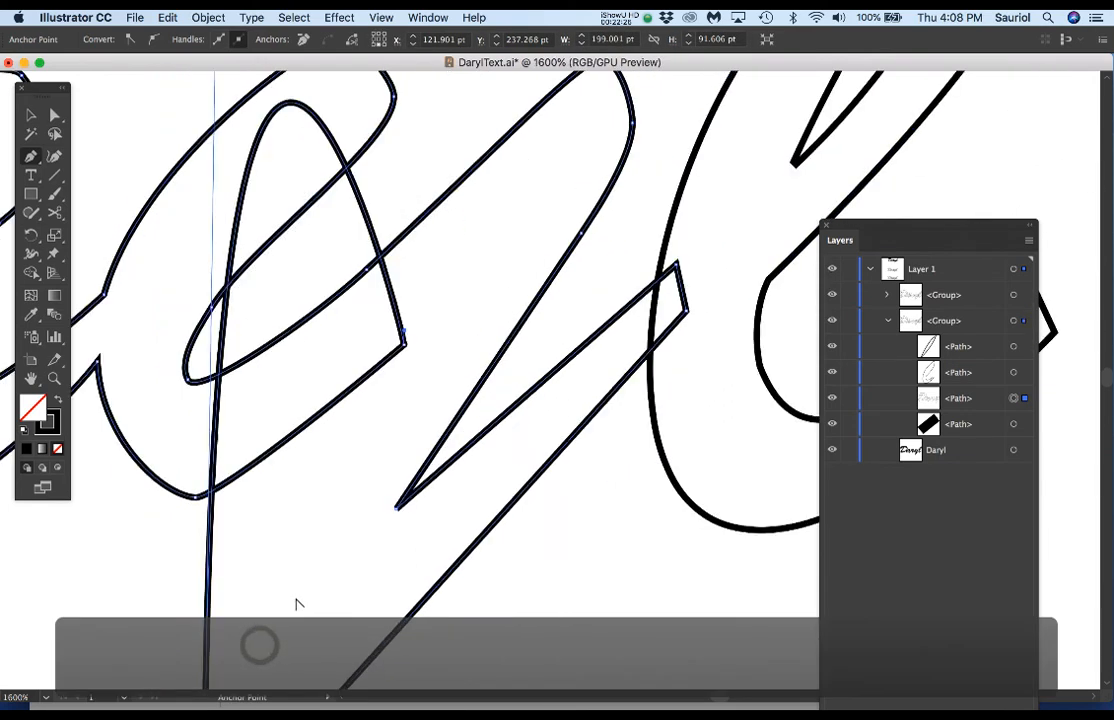
{"action": "scroll", "coordinate": [333, 508], "scroll_direction": "down", "scroll_amount": 2}
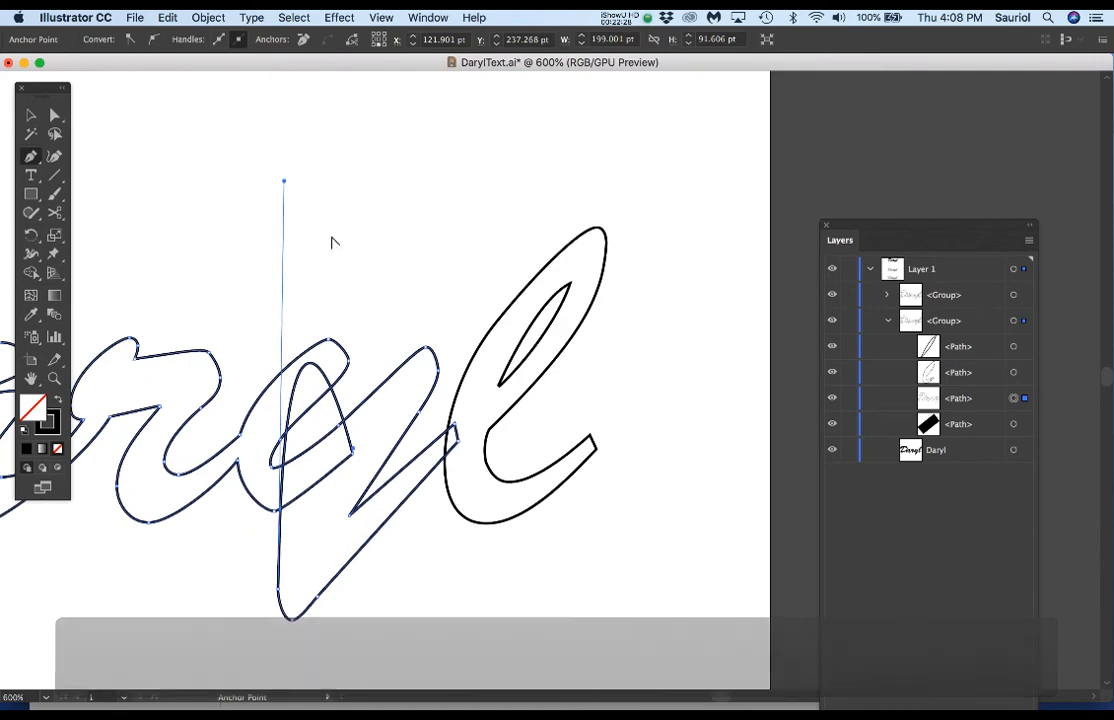
{"action": "left_click_drag", "start_coordinate": [285, 185], "coordinate": [356, 403]}
{"action": "scroll", "coordinate": [320, 533], "scroll_direction": "up", "scroll_amount": 2}
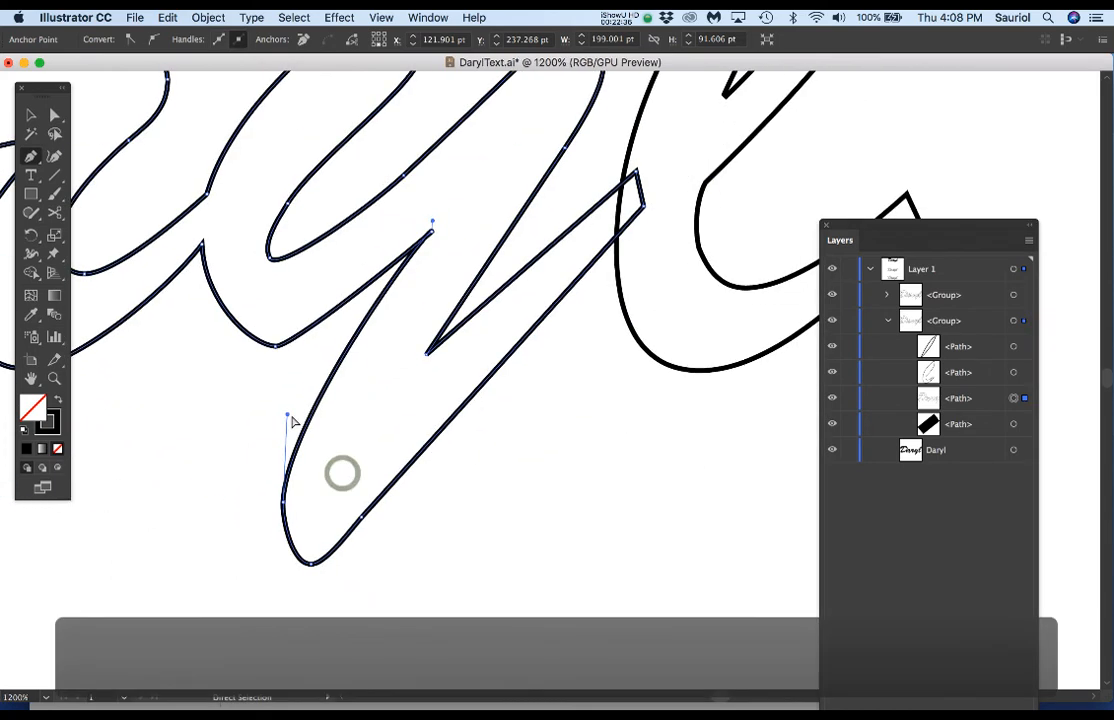
{"action": "left_click_drag", "start_coordinate": [288, 420], "coordinate": [286, 453]}
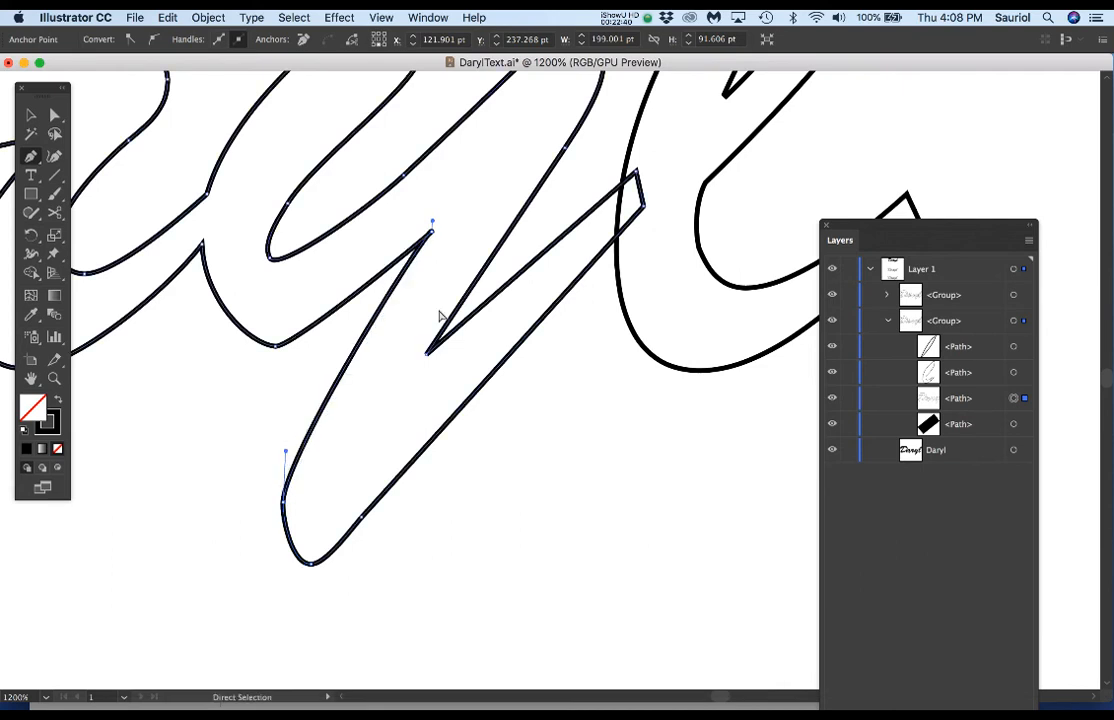
{"action": "left_click", "coordinate": [433, 221]}
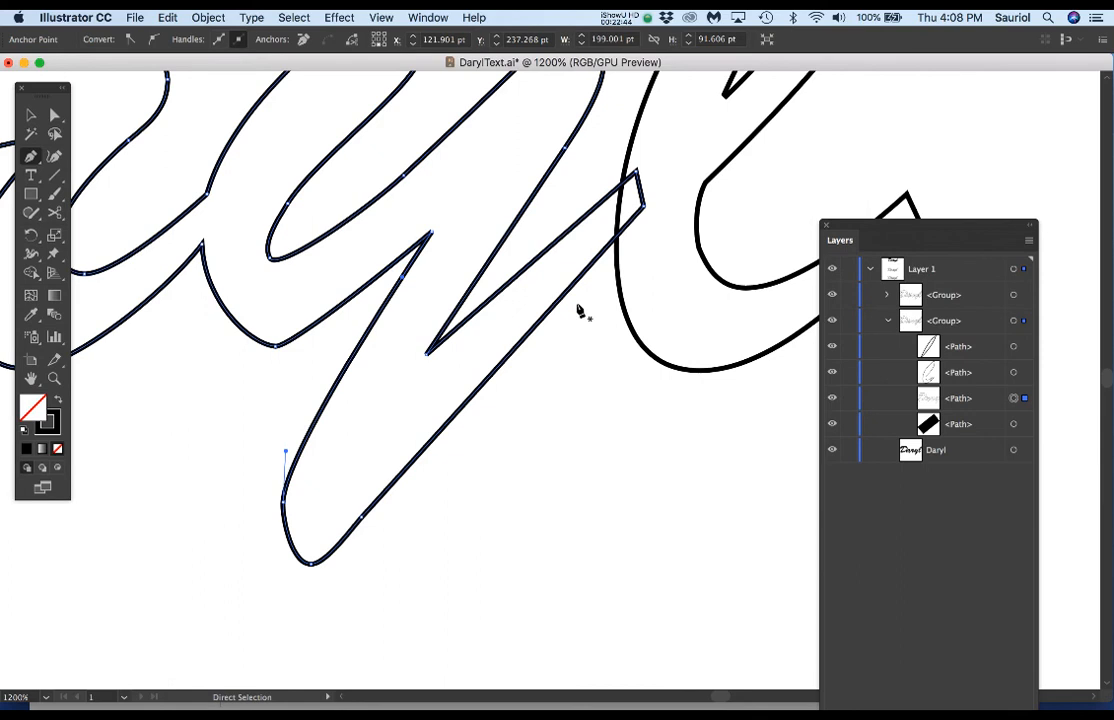
Cut the y's tail at both crossings with the l using the Scissors tool and delete the tip between the cuts.
{"action": "left_click_drag", "start_coordinate": [628, 280], "coordinate": [532, 368]}
{"action": "key", "text": "super+plus"}
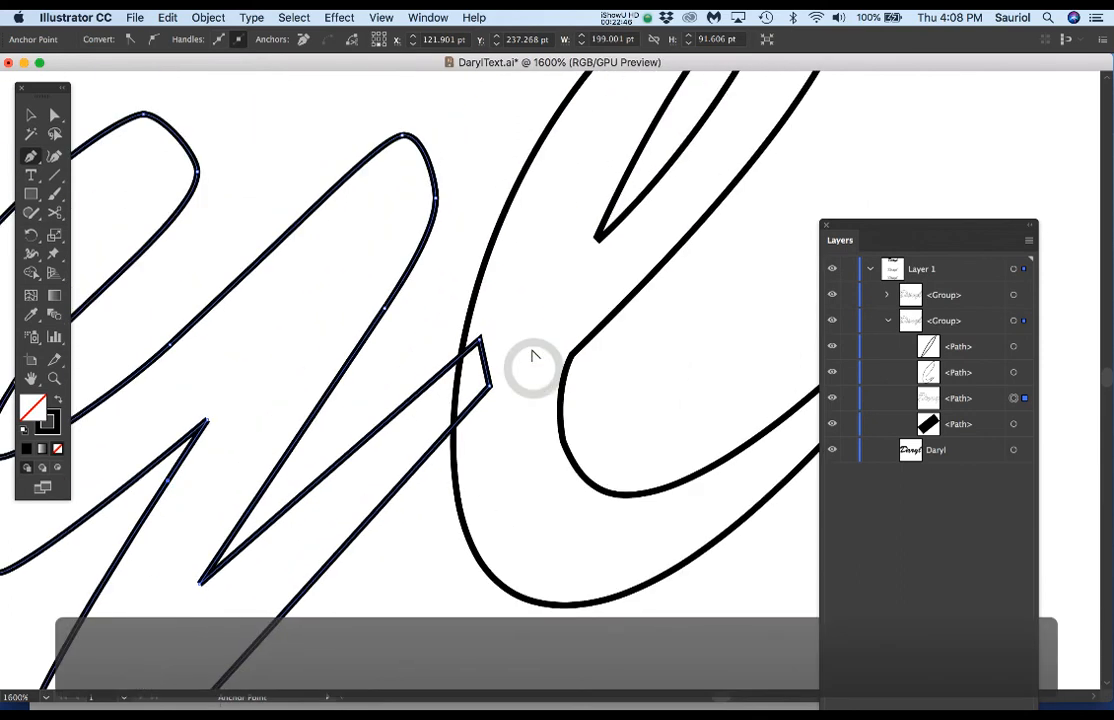
{"action": "left_click_drag", "start_coordinate": [626, 263], "coordinate": [513, 415]}
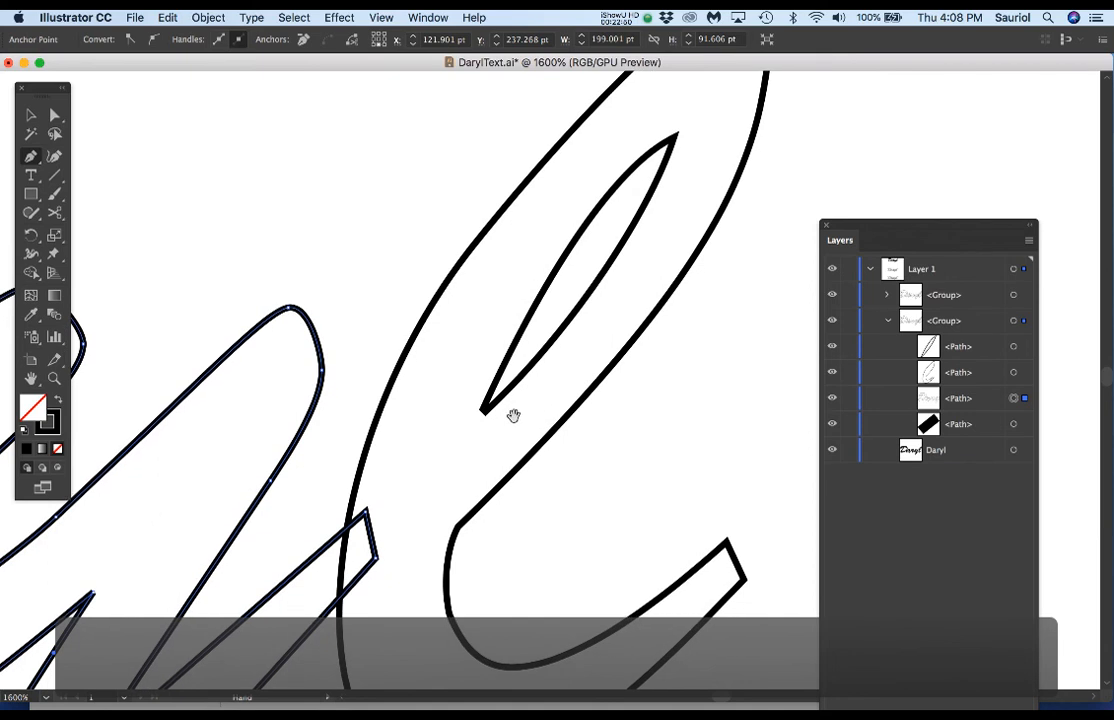
{"action": "left_click_drag", "start_coordinate": [661, 174], "coordinate": [590, 282]}
{"action": "left_click_drag", "start_coordinate": [473, 440], "coordinate": [480, 330]}
{"action": "left_click_drag", "start_coordinate": [467, 430], "coordinate": [490, 396]}
{"action": "scroll", "coordinate": [364, 381], "scroll_direction": "up", "scroll_amount": 1}
{"action": "scroll", "coordinate": [357, 380], "scroll_direction": "up", "scroll_amount": 1}
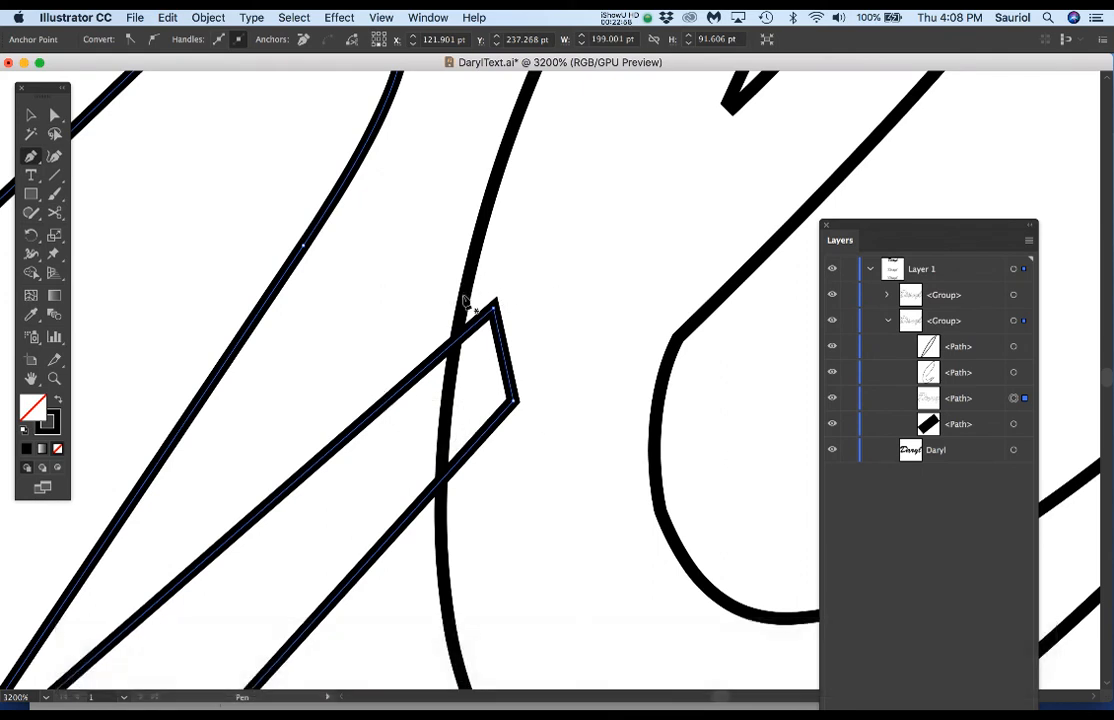
{"action": "scroll", "coordinate": [513, 359], "scroll_direction": "down", "scroll_amount": 1}
{"action": "scroll", "coordinate": [465, 378], "scroll_direction": "up", "scroll_amount": 2}
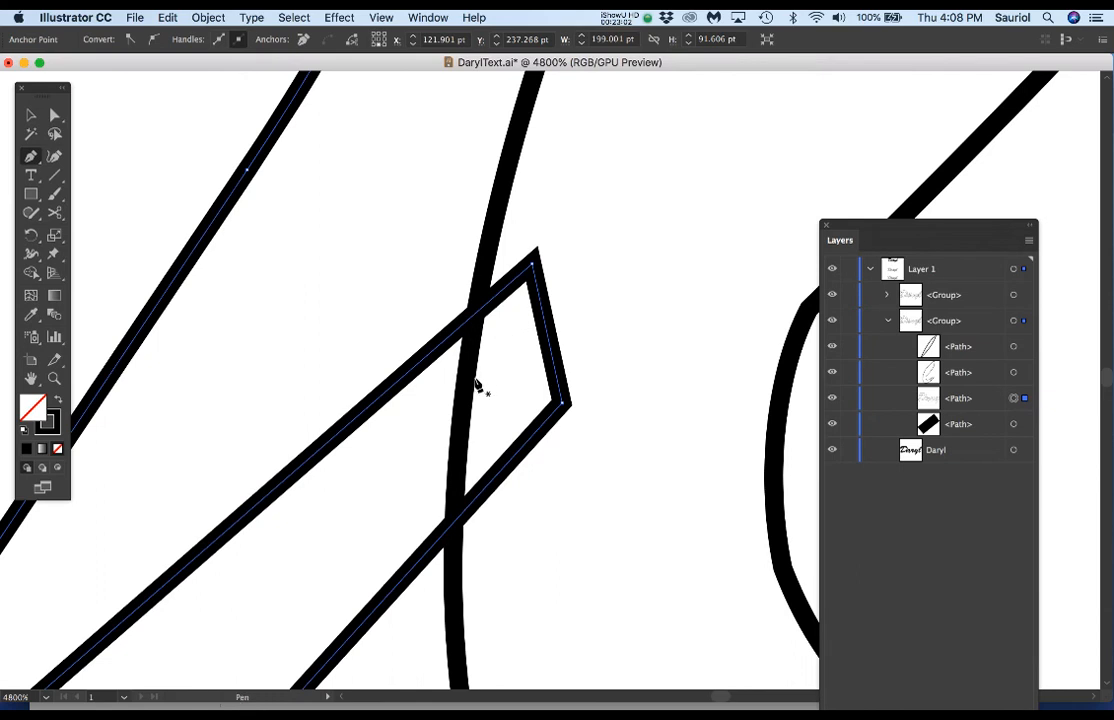
{"action": "key", "text": "c"}
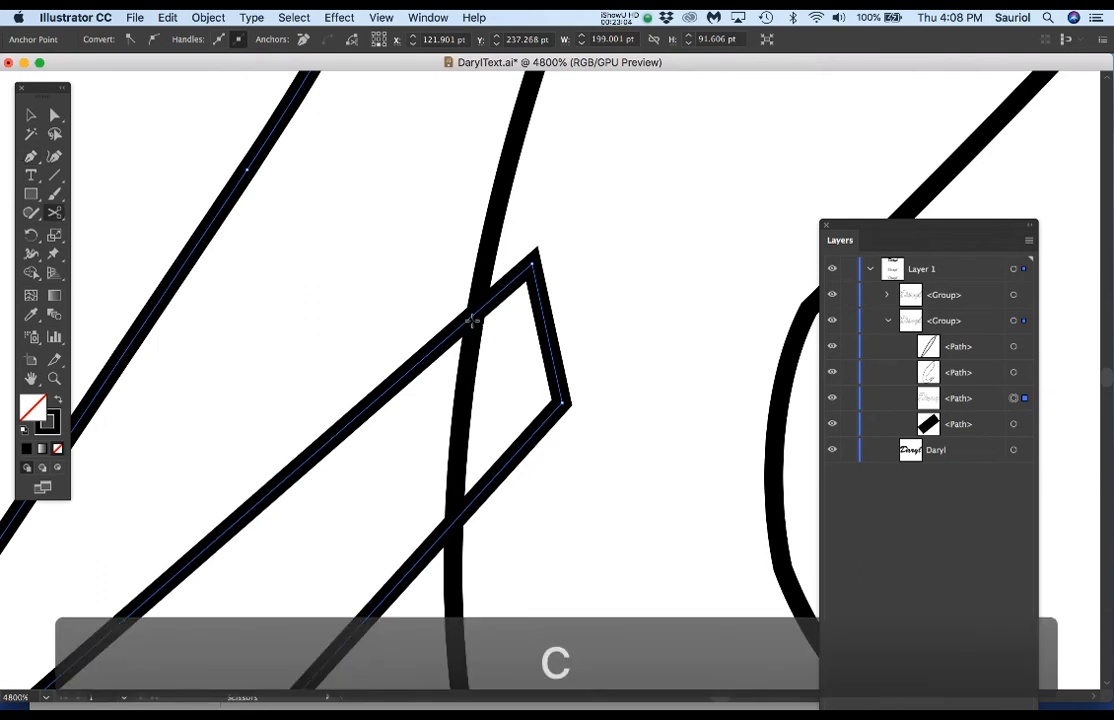
{"action": "scroll", "coordinate": [462, 350], "scroll_direction": "down", "scroll_amount": 4}
{"action": "scroll", "coordinate": [464, 355], "scroll_direction": "up", "scroll_amount": 3}
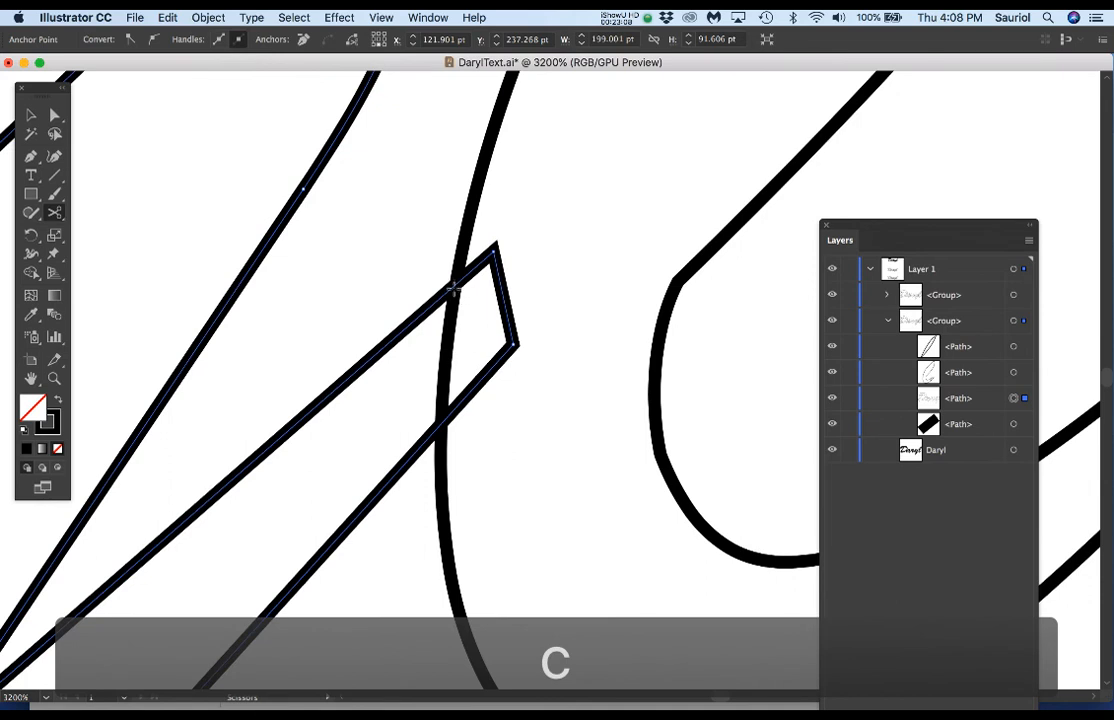
{"action": "left_click", "coordinate": [453, 288]}
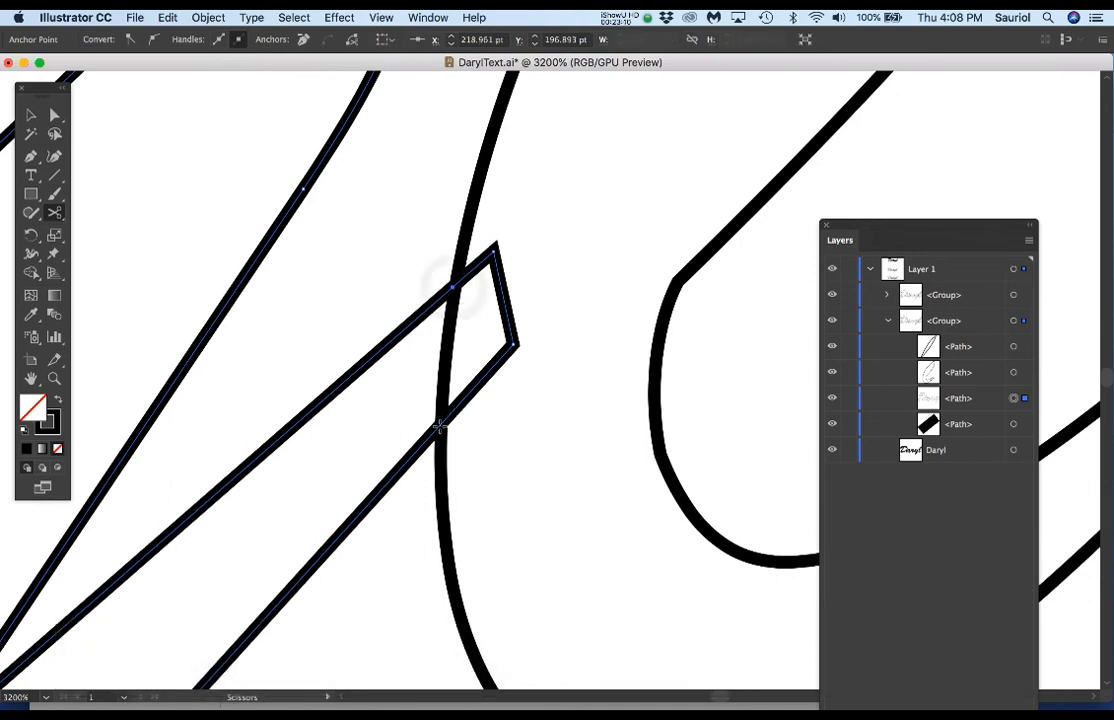
{"action": "left_click", "coordinate": [439, 426]}
{"action": "key", "text": "super"}
{"action": "left_click", "coordinate": [505, 353], "text": "super"}
{"action": "key", "text": "Delete"}
{"action": "key", "text": "Delete"}
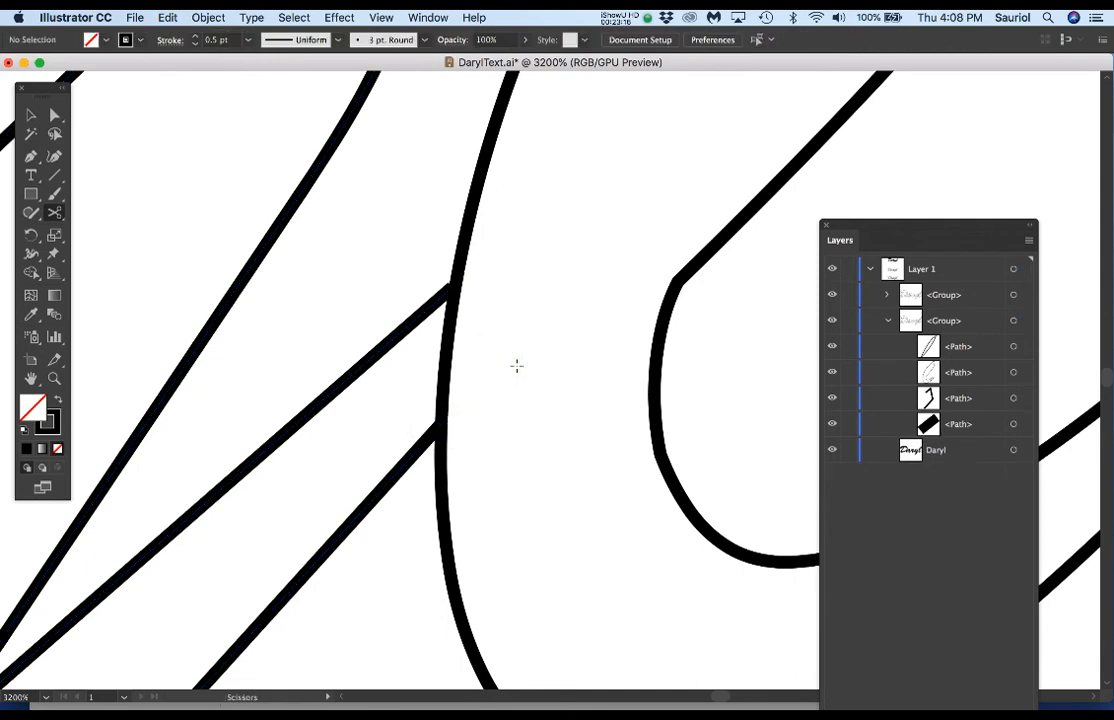
Cut the l's outer edge at both crossings with the y's tail using the Scissors tool and delete the segment between the cuts.
{"action": "left_click", "coordinate": [447, 360], "text": "super"}
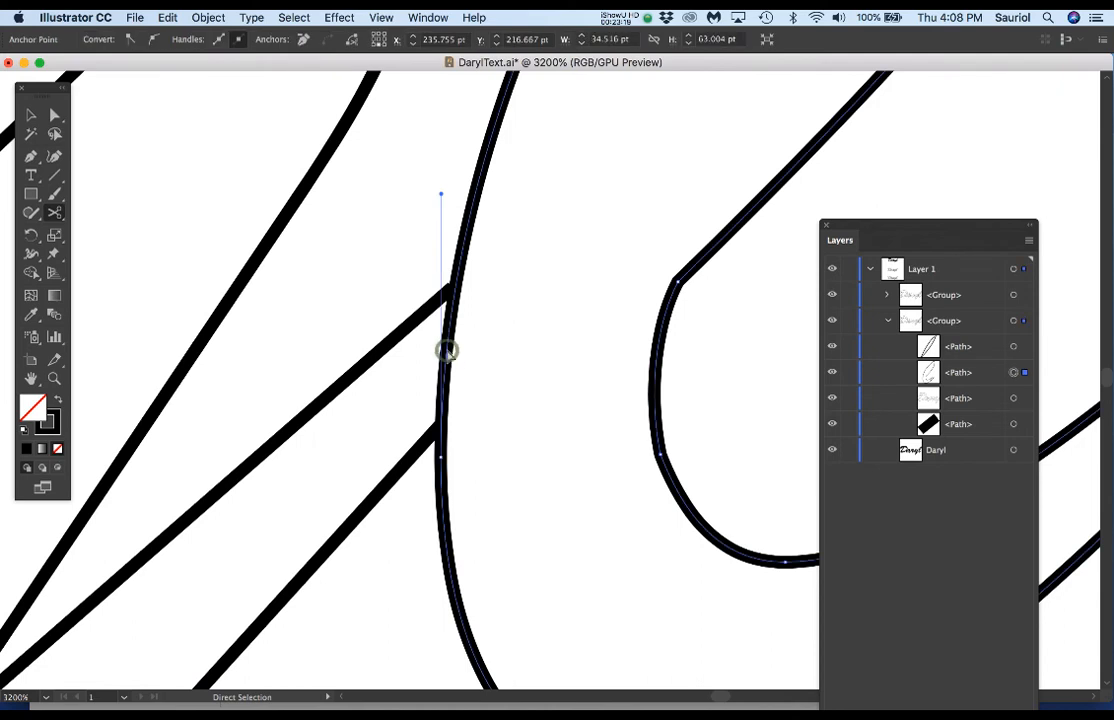
{"action": "left_click", "coordinate": [453, 288]}
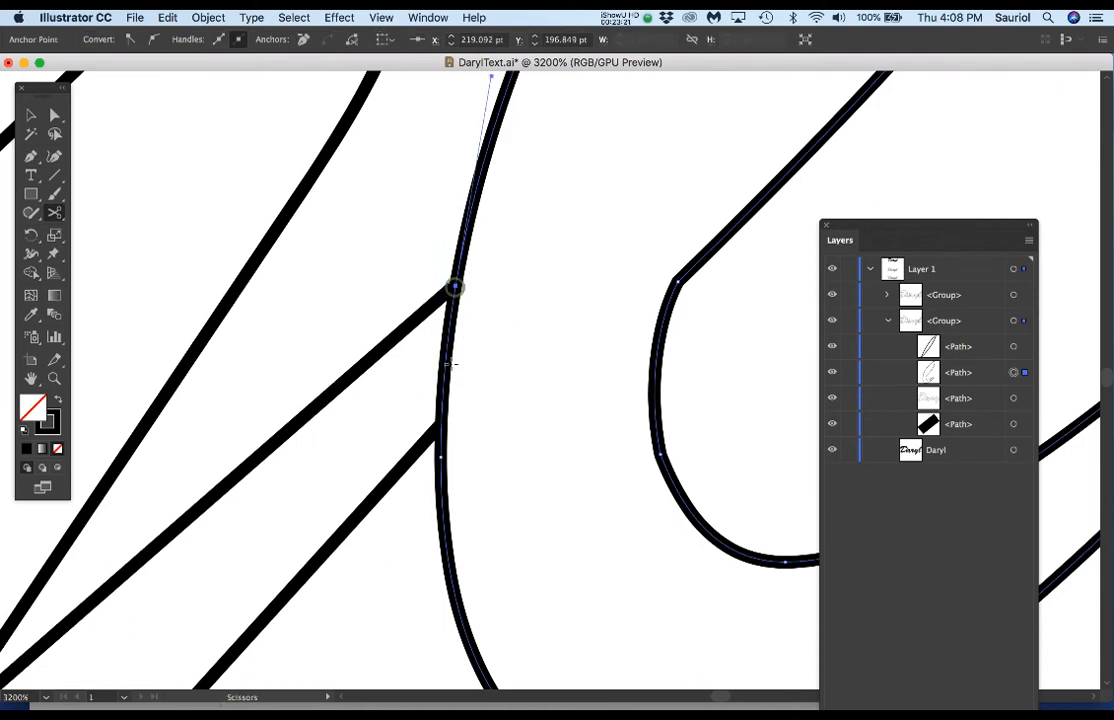
{"action": "left_click", "coordinate": [441, 456]}
{"action": "key", "text": "a"}
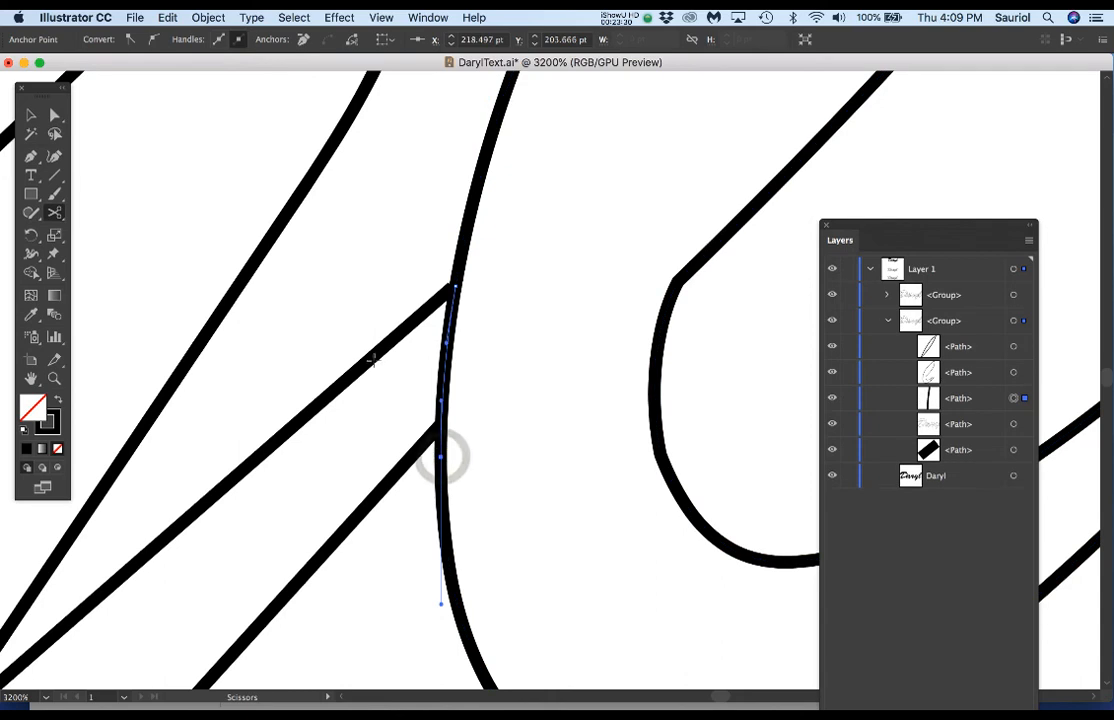
{"action": "left_click", "coordinate": [457, 385]}
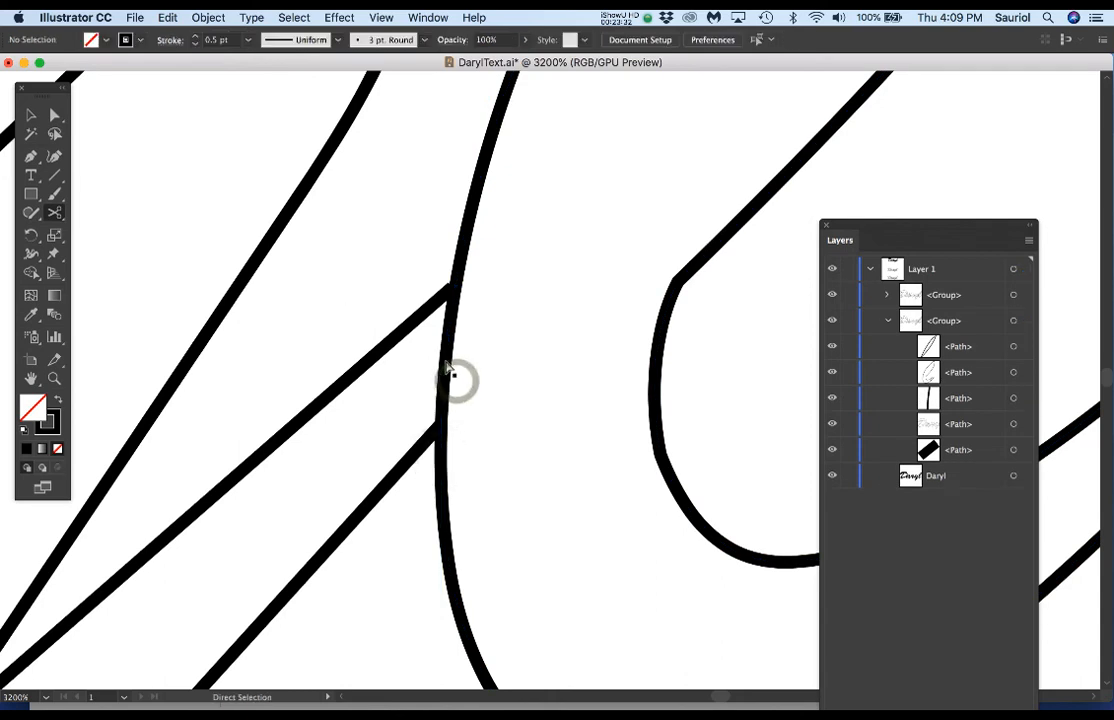
{"action": "left_click", "coordinate": [447, 366]}
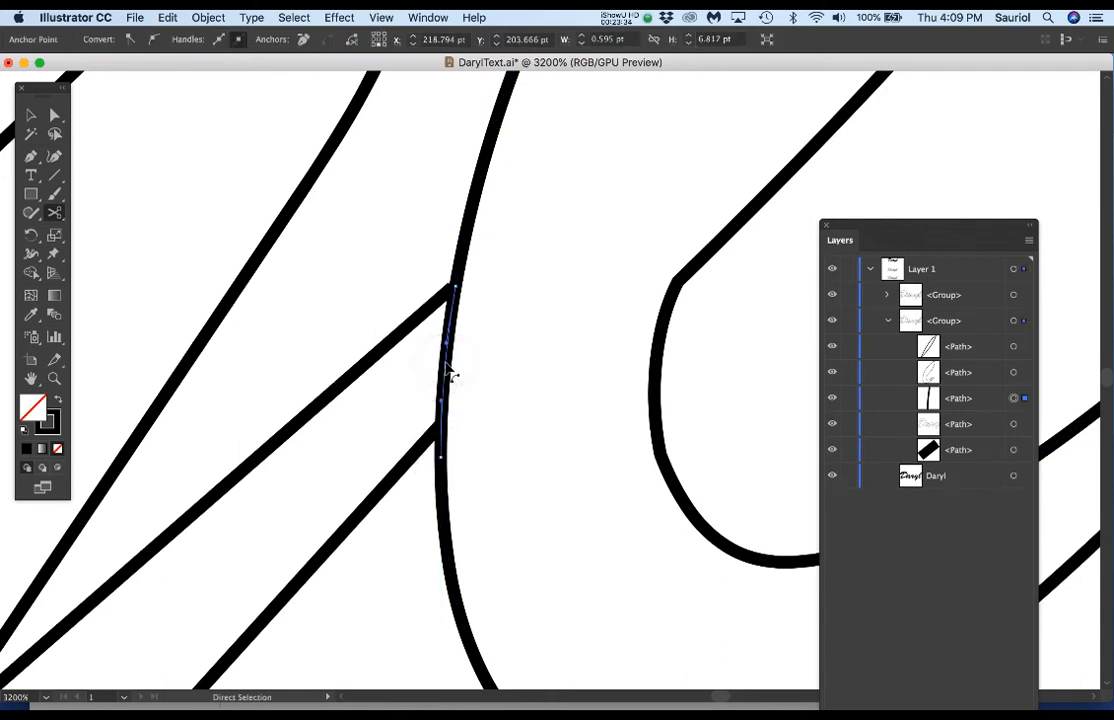
{"action": "key", "text": "Delete"}
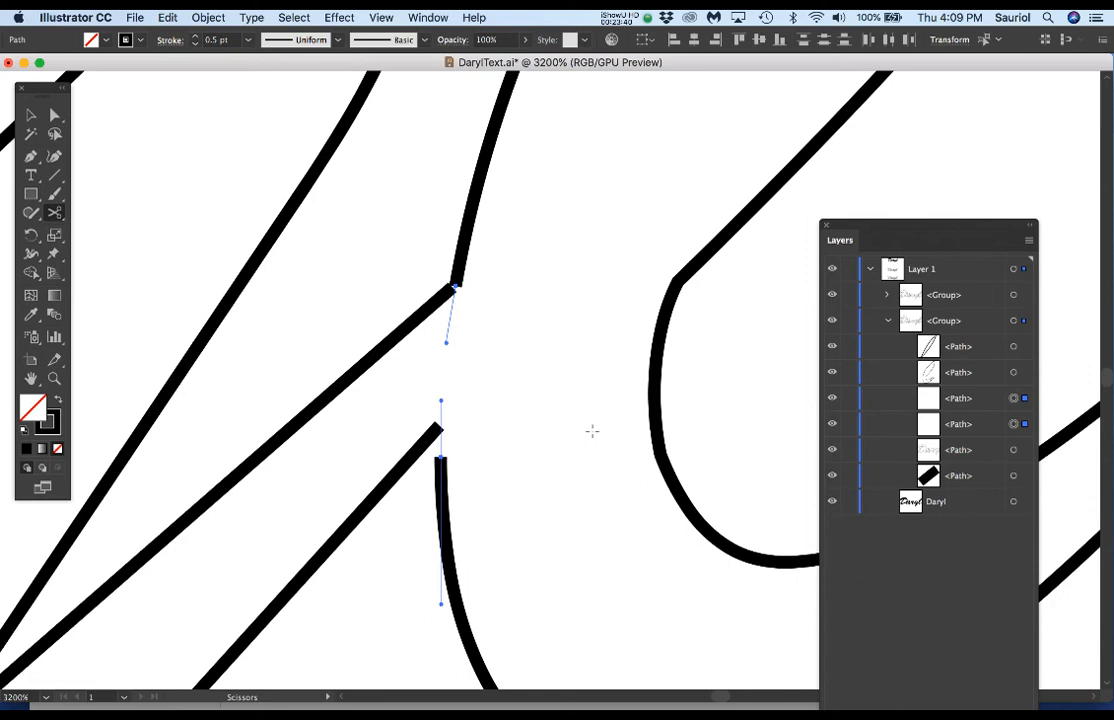
{"action": "key", "text": "Delete"}
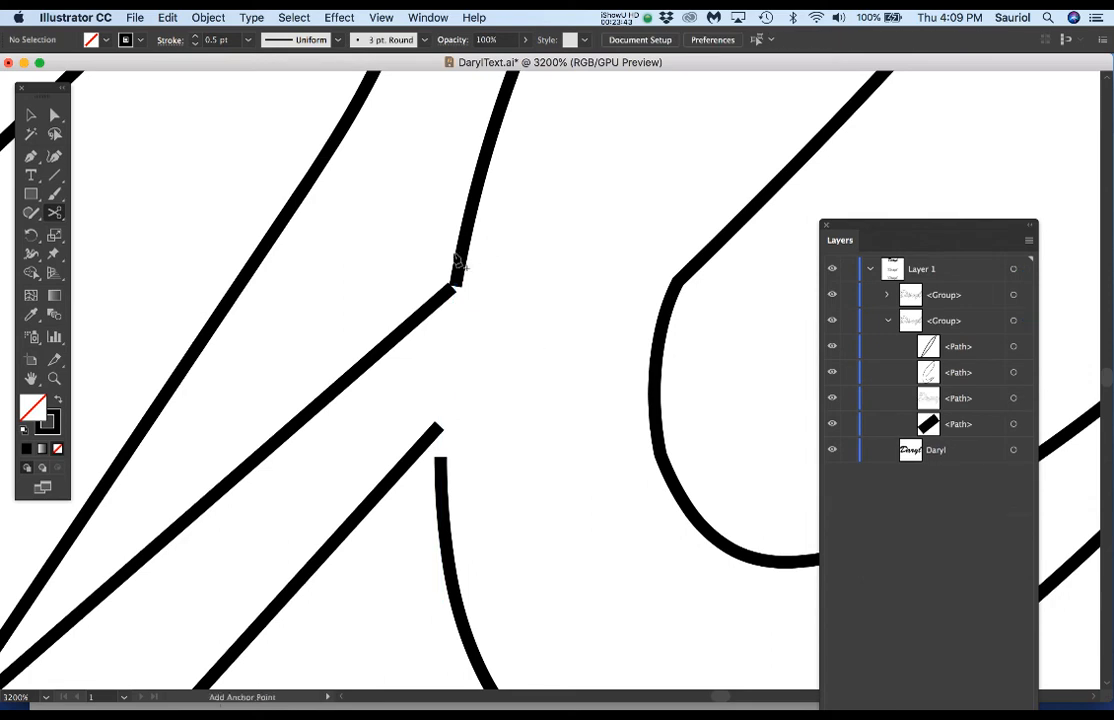
Join the tail's upper edge to the l's upper stem end with the Pen tool and delete the extra anchor at the corner.
{"action": "scroll", "coordinate": [462, 258], "scroll_direction": "up", "scroll_amount": 1}
{"action": "scroll", "coordinate": [441, 337], "scroll_direction": "up", "scroll_amount": 1}
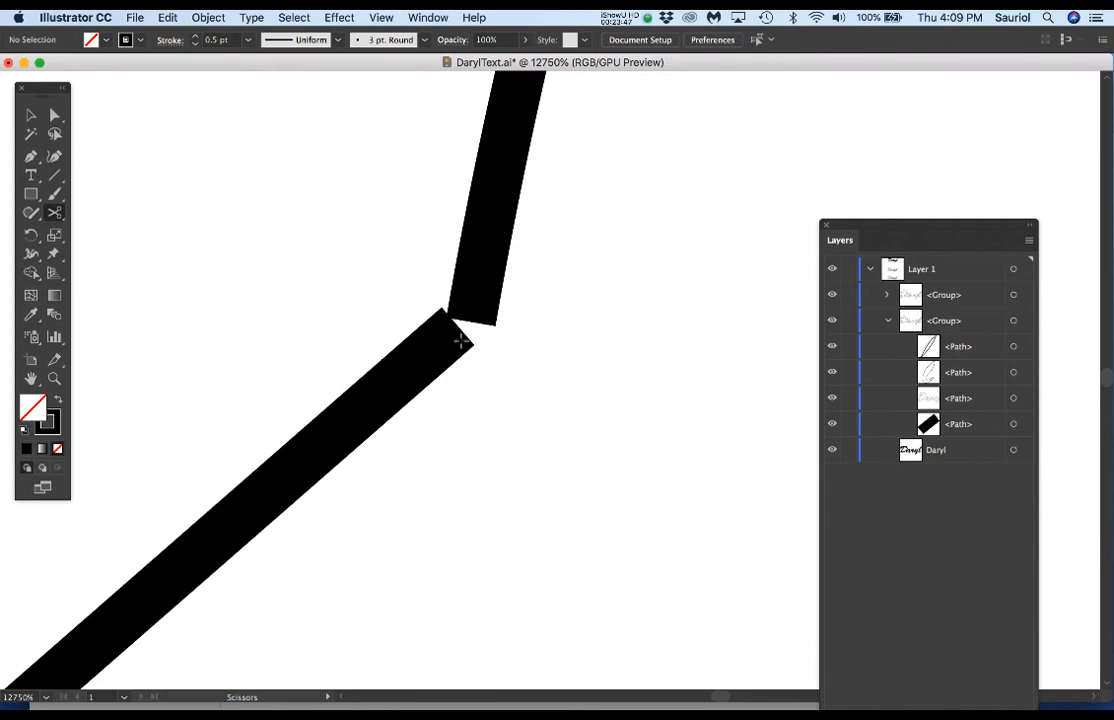
{"action": "key", "text": "p"}
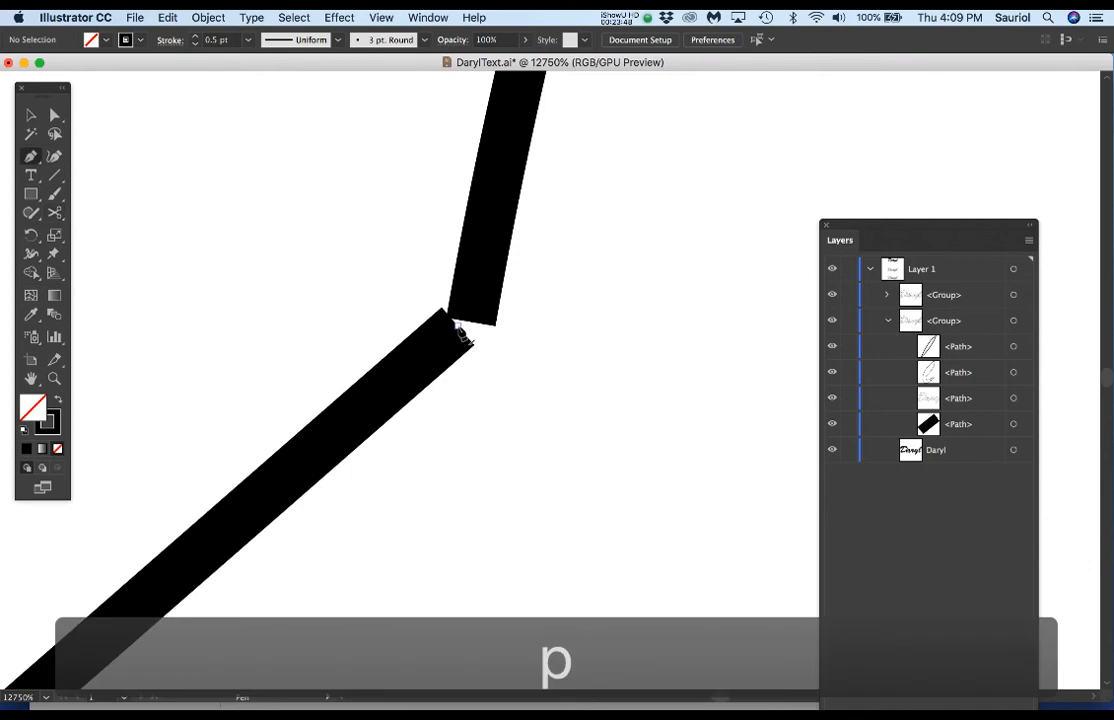
{"action": "left_click", "coordinate": [460, 325]}
{"action": "left_click", "coordinate": [468, 323]}
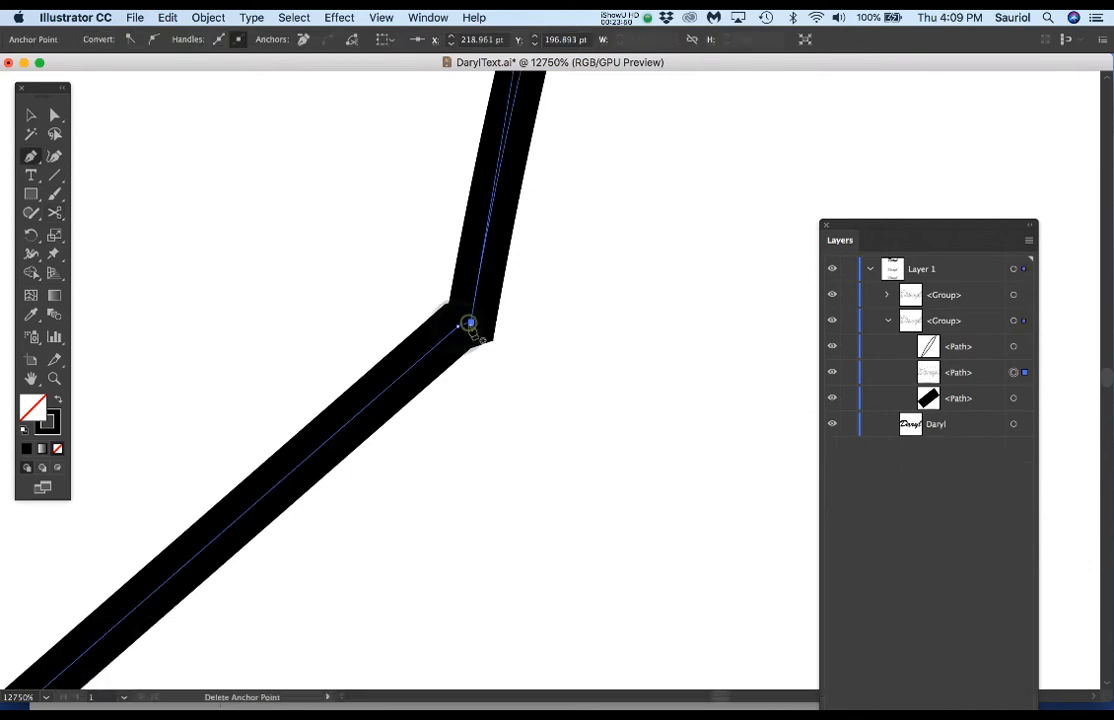
{"action": "left_click", "coordinate": [458, 326]}
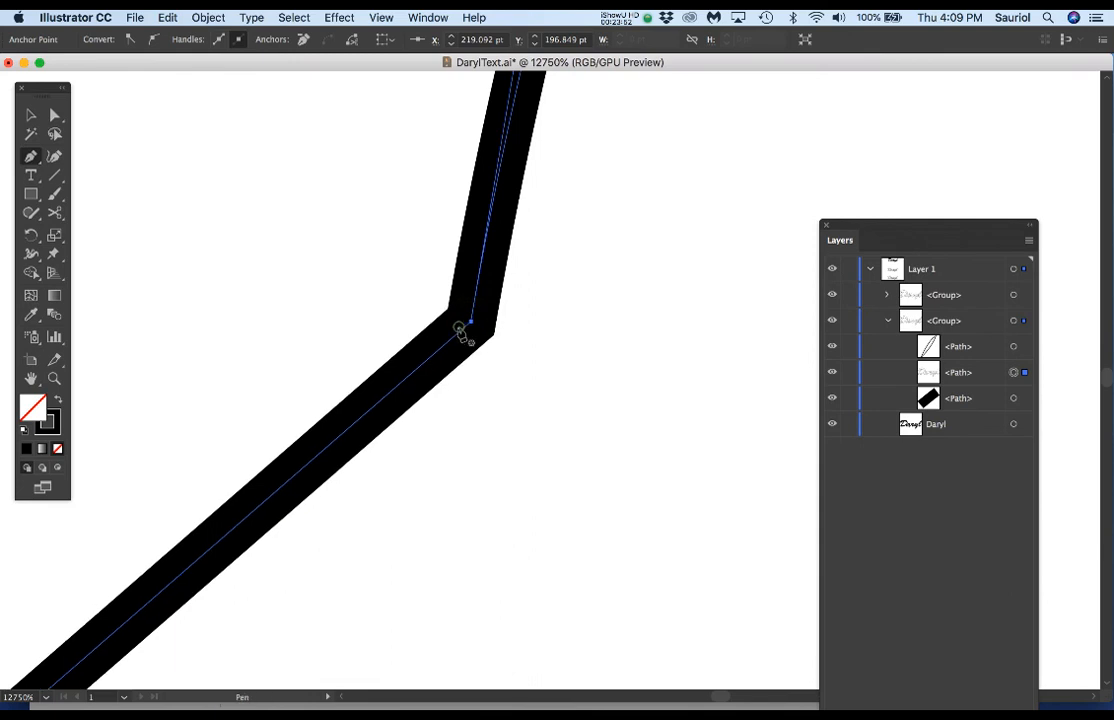
Connect the l's lower stem end to the tail's lower edge with the Pen tool and remove the extra anchor beneath the corner.
{"action": "scroll", "coordinate": [459, 388], "scroll_direction": "down", "scroll_amount": 1}
{"action": "scroll", "coordinate": [461, 399], "scroll_direction": "down", "scroll_amount": 1}
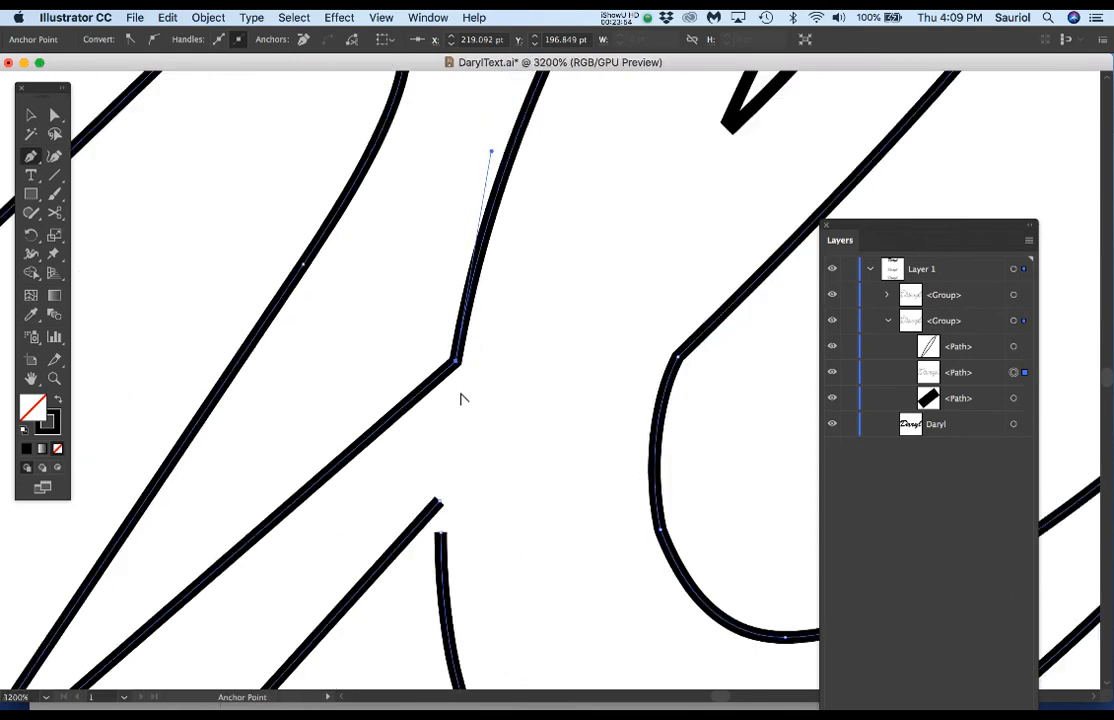
{"action": "left_click_drag", "start_coordinate": [490, 517], "coordinate": [486, 416]}
{"action": "scroll", "coordinate": [438, 492], "scroll_direction": "up", "scroll_amount": 1}
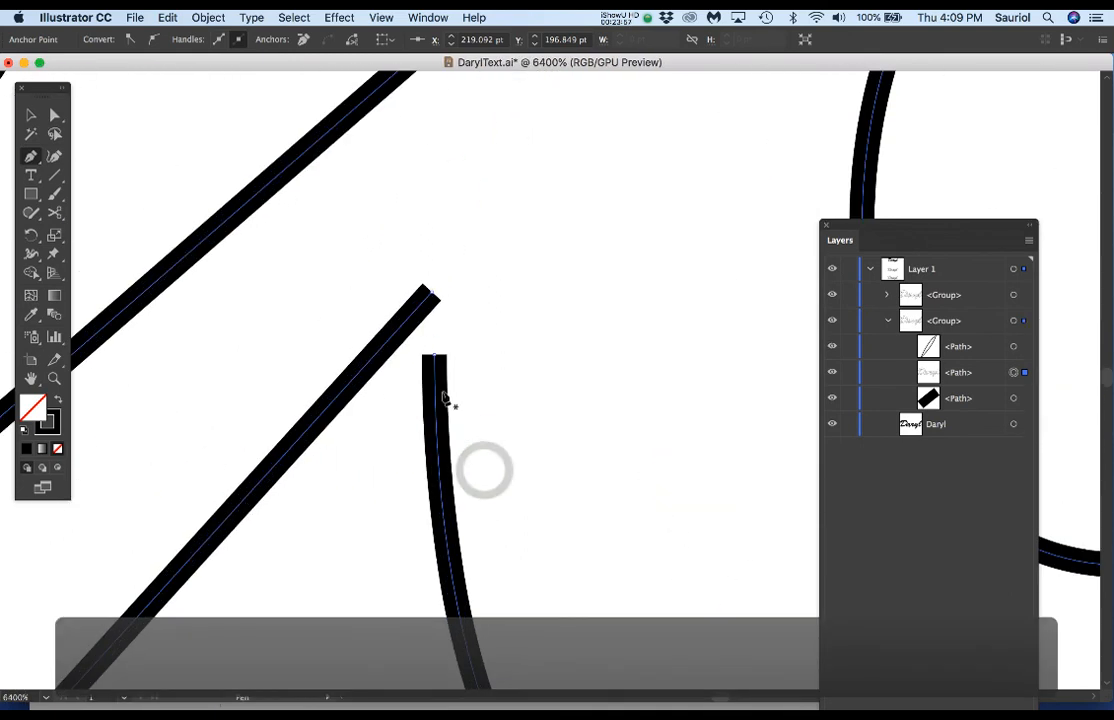
{"action": "left_click", "coordinate": [434, 356]}
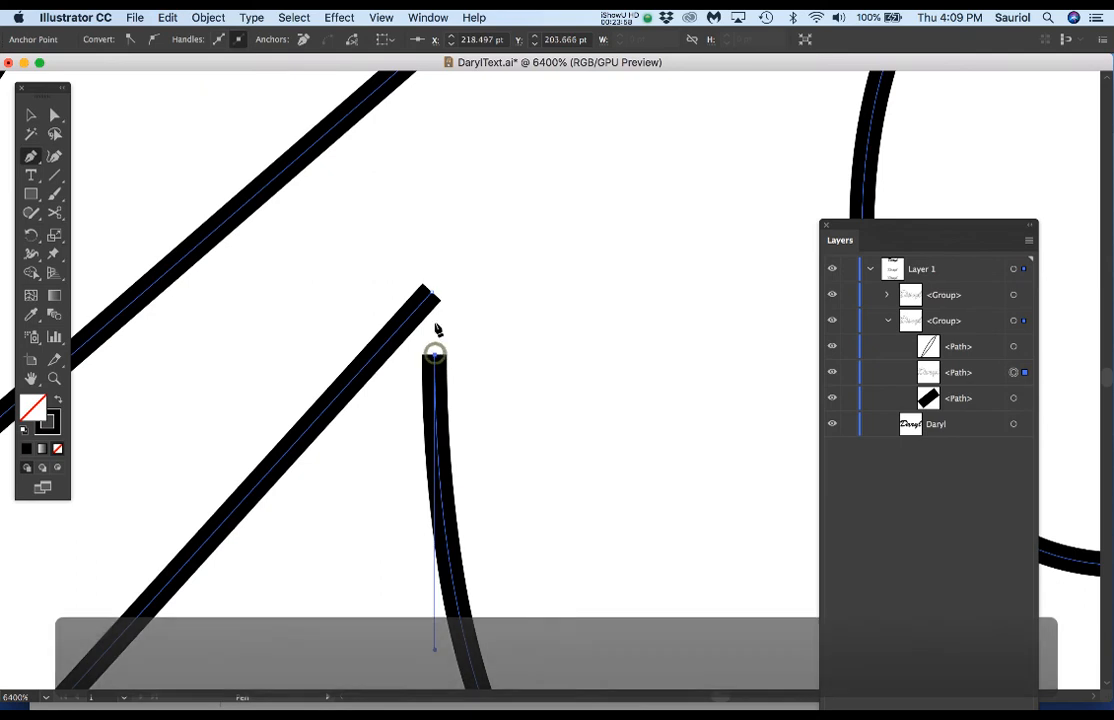
{"action": "left_click", "coordinate": [433, 297]}
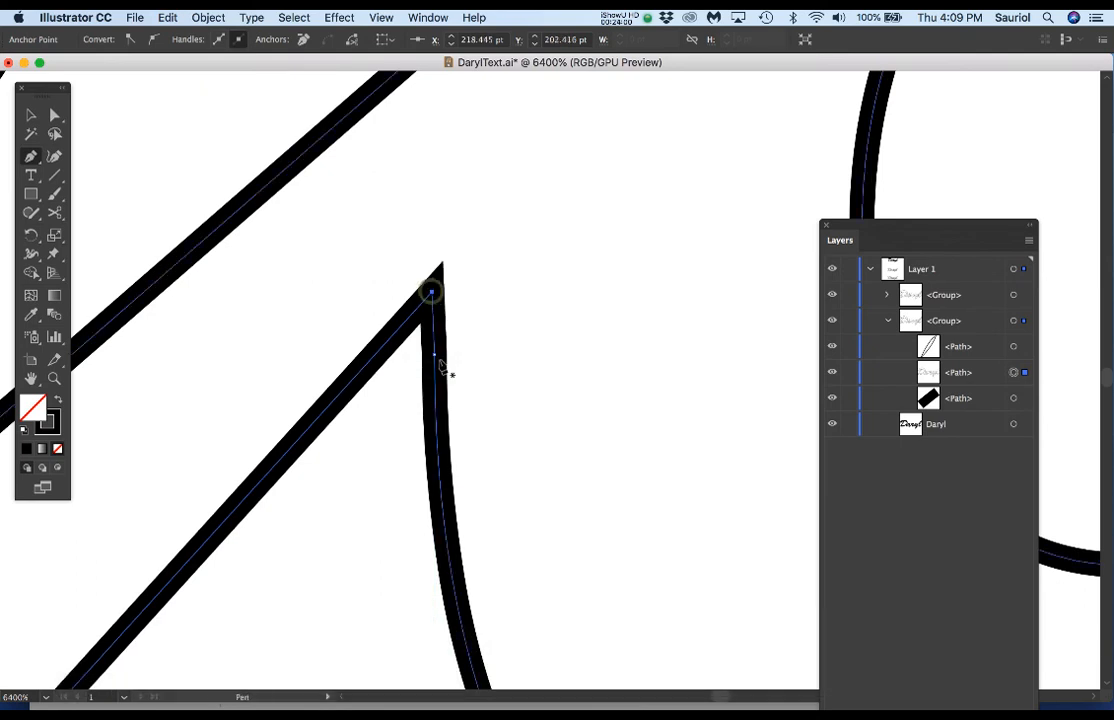
{"action": "scroll", "coordinate": [498, 409], "scroll_direction": "down", "scroll_amount": 1}
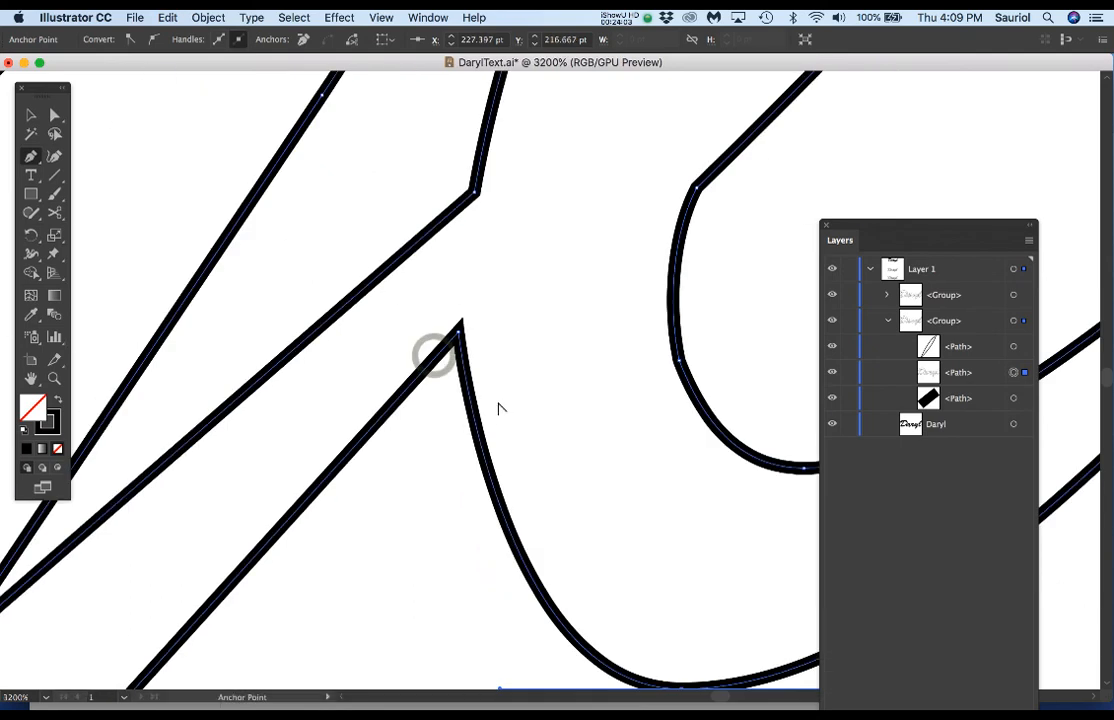
Pull direction handles from the lower tail corner and swing the outgoing one down to shape the l's outer bowl below a sharp corner.
{"action": "left_click_drag", "start_coordinate": [535, 442], "coordinate": [459, 362]}
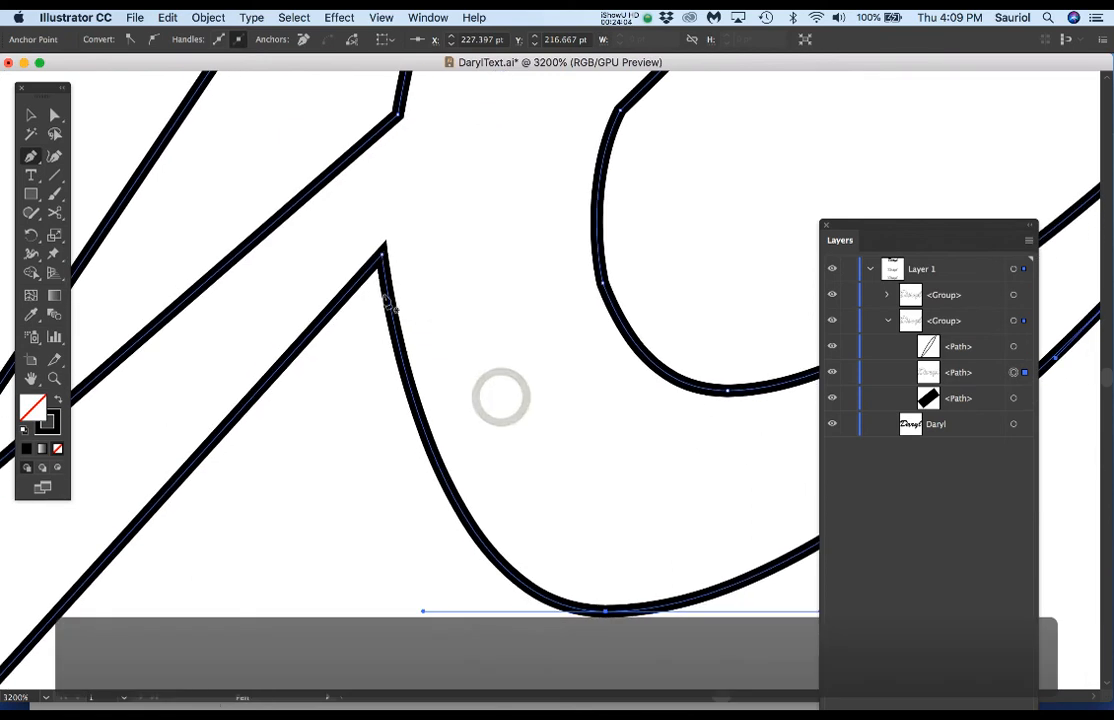
{"action": "left_click_drag", "start_coordinate": [433, 340], "coordinate": [432, 377]}
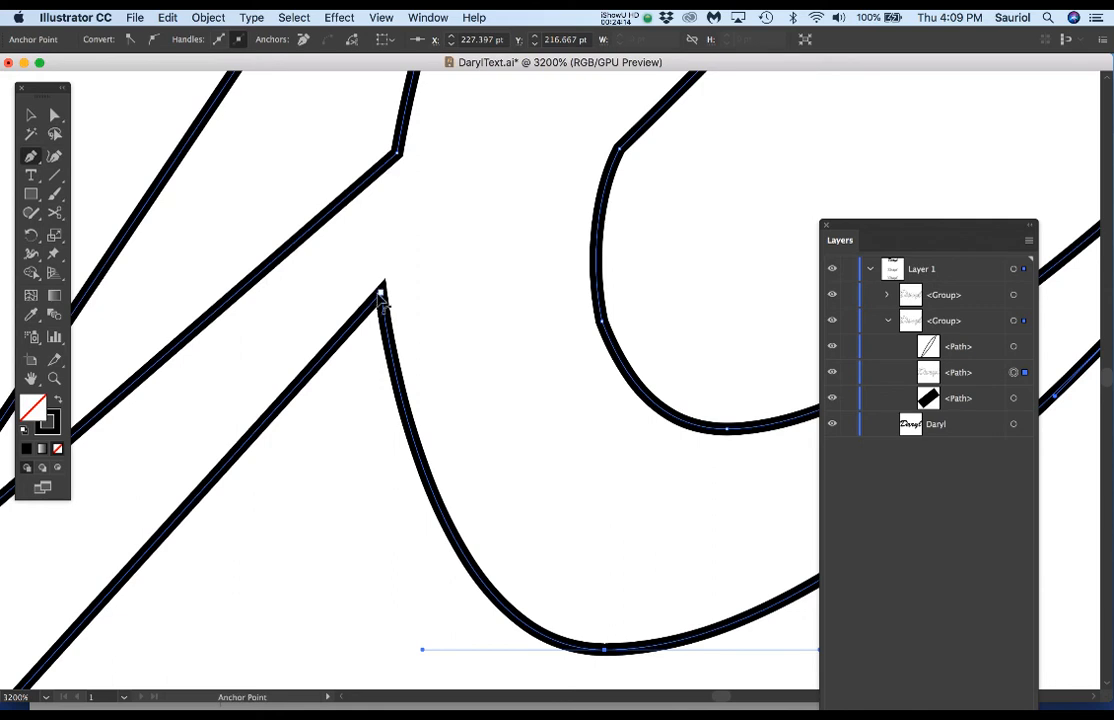
{"action": "mouse_move", "coordinate": [381, 291]}
{"action": "left_mouse_down"}
{"action": "mouse_move", "coordinate": [450, 231]}
{"action": "mouse_move", "coordinate": [378, 231]}
{"action": "mouse_move", "coordinate": [361, 291]}
{"action": "mouse_move", "coordinate": [346, 293]}
{"action": "mouse_move", "coordinate": [370, 248]}
{"action": "mouse_move", "coordinate": [331, 313]}
{"action": "mouse_move", "coordinate": [338, 345]}
{"action": "left_mouse_up"}
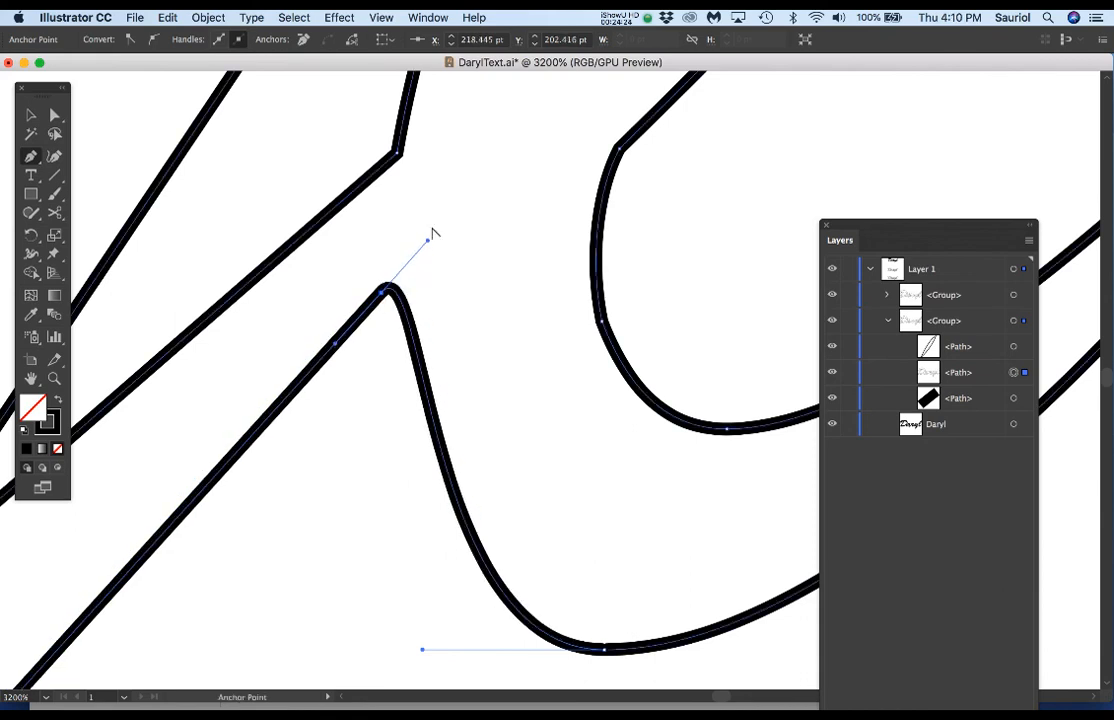
{"action": "left_click_drag", "start_coordinate": [428, 245], "coordinate": [376, 388]}
{"action": "scroll", "coordinate": [443, 343], "scroll_direction": "down", "scroll_amount": 2}
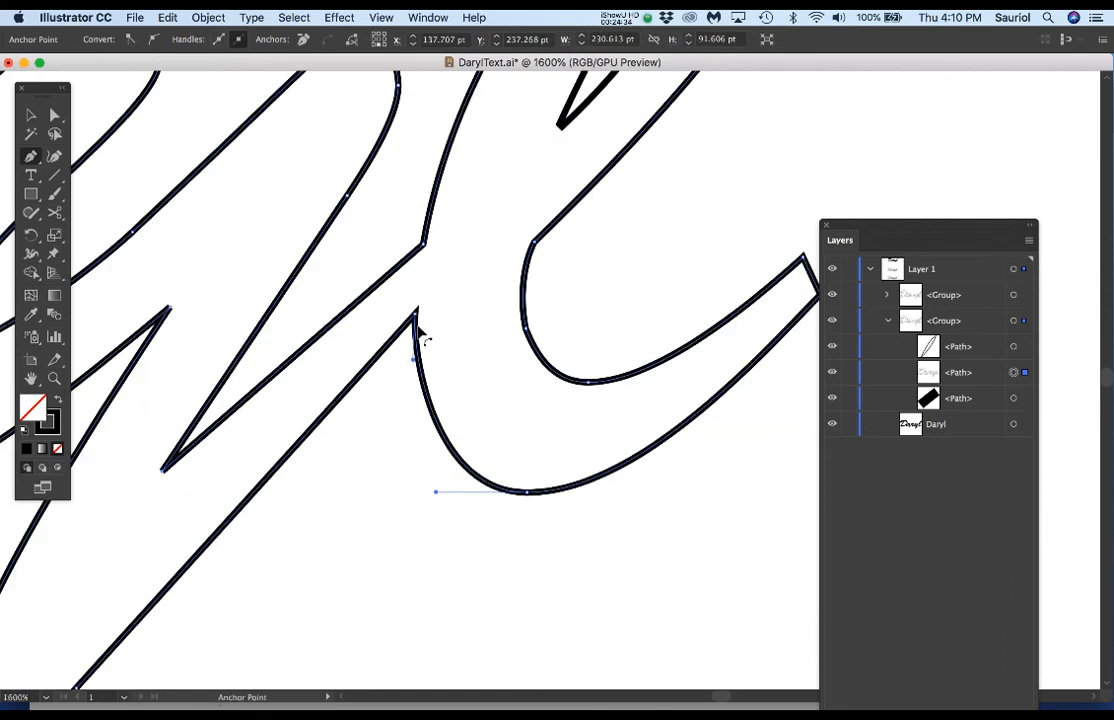
Adjust the direction handles around the middle anchor on the l's inner bowl to smooth the curve into its base.
{"action": "left_click_drag", "start_coordinate": [624, 432], "coordinate": [530, 468]}
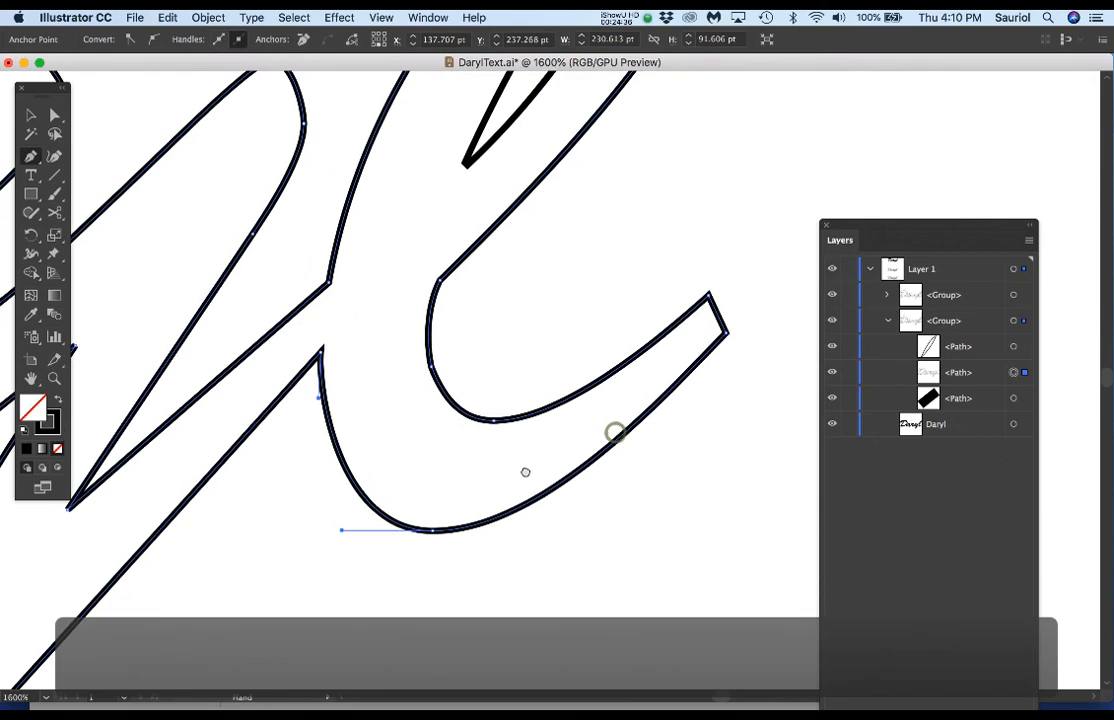
{"action": "scroll", "coordinate": [420, 295], "scroll_direction": "up", "scroll_amount": 2}
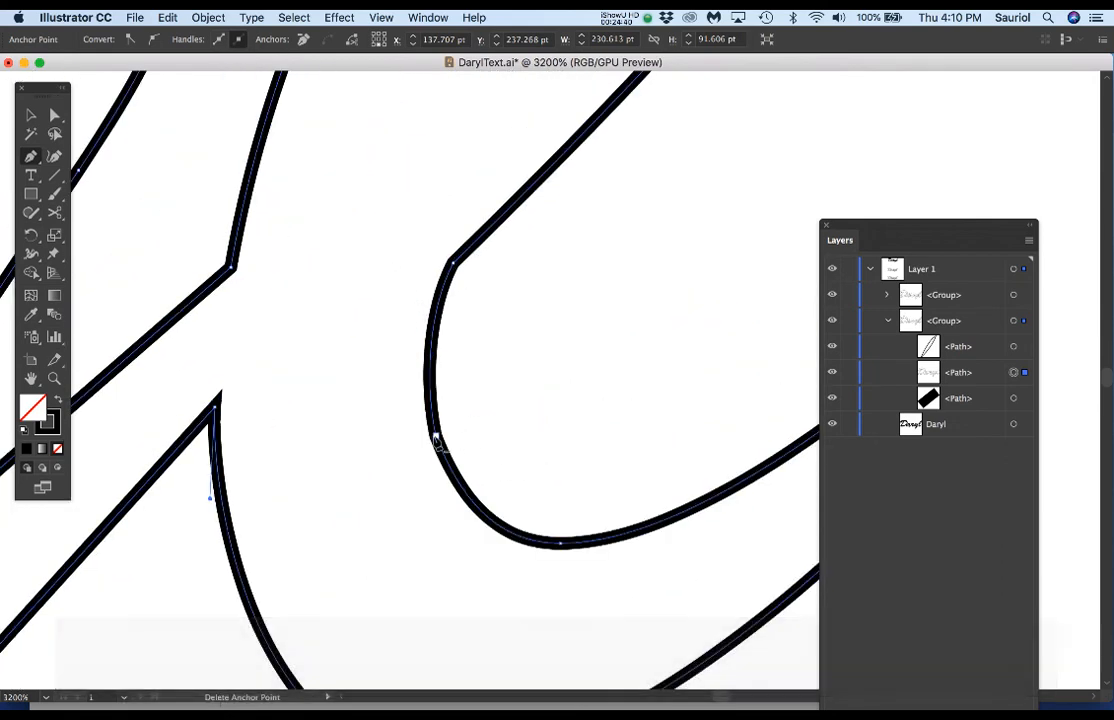
{"action": "left_click", "coordinate": [436, 440], "text": "super"}
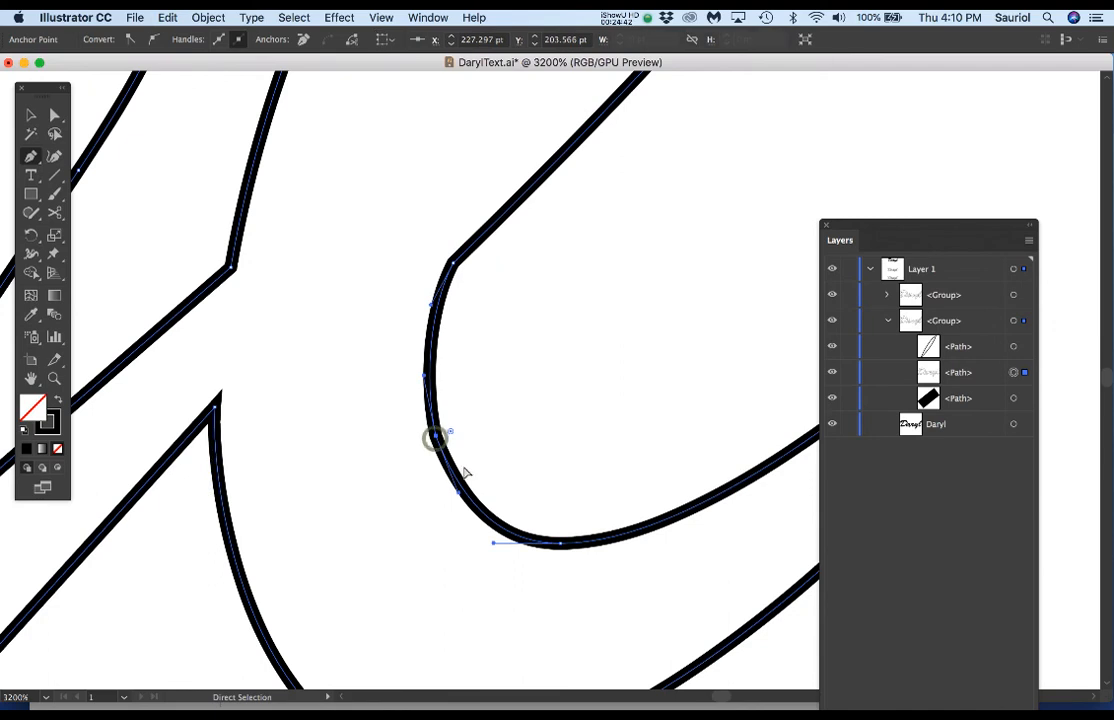
{"action": "left_click_drag", "start_coordinate": [456, 497], "coordinate": [489, 544]}
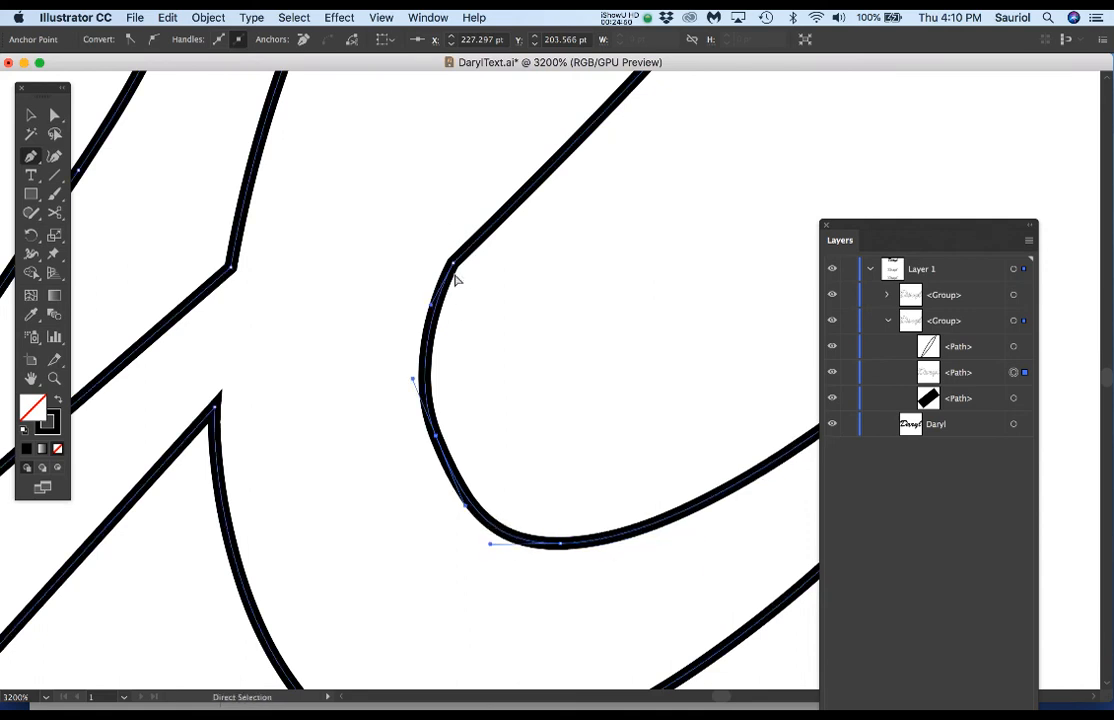
{"action": "left_click_drag", "start_coordinate": [433, 307], "coordinate": [421, 380]}
Try reshaping the upper anchor of the l's inner bowl by extending its lower handle outward, and undo the attempt to pull new handles.
{"action": "key", "text": "super+minus"}
{"action": "key", "text": "super+minus"}
{"action": "left_click", "coordinate": [401, 382]}
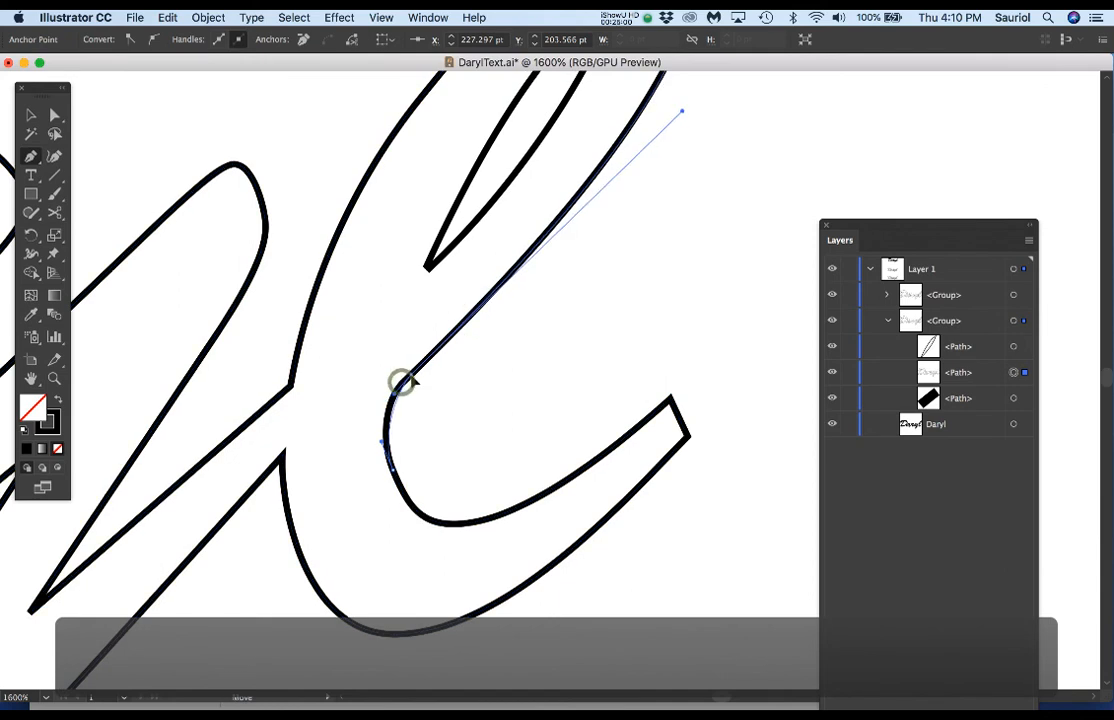
{"action": "left_click_drag", "start_coordinate": [394, 395], "coordinate": [350, 388]}
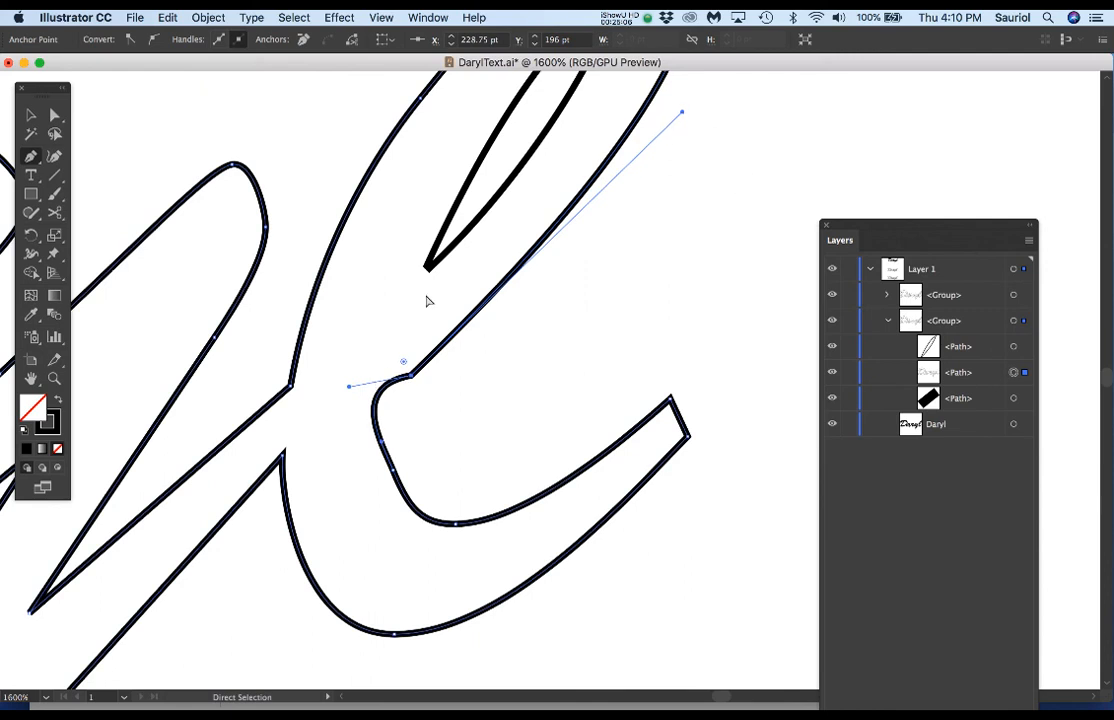
{"action": "scroll", "coordinate": [405, 396], "scroll_direction": "up", "scroll_amount": 1}
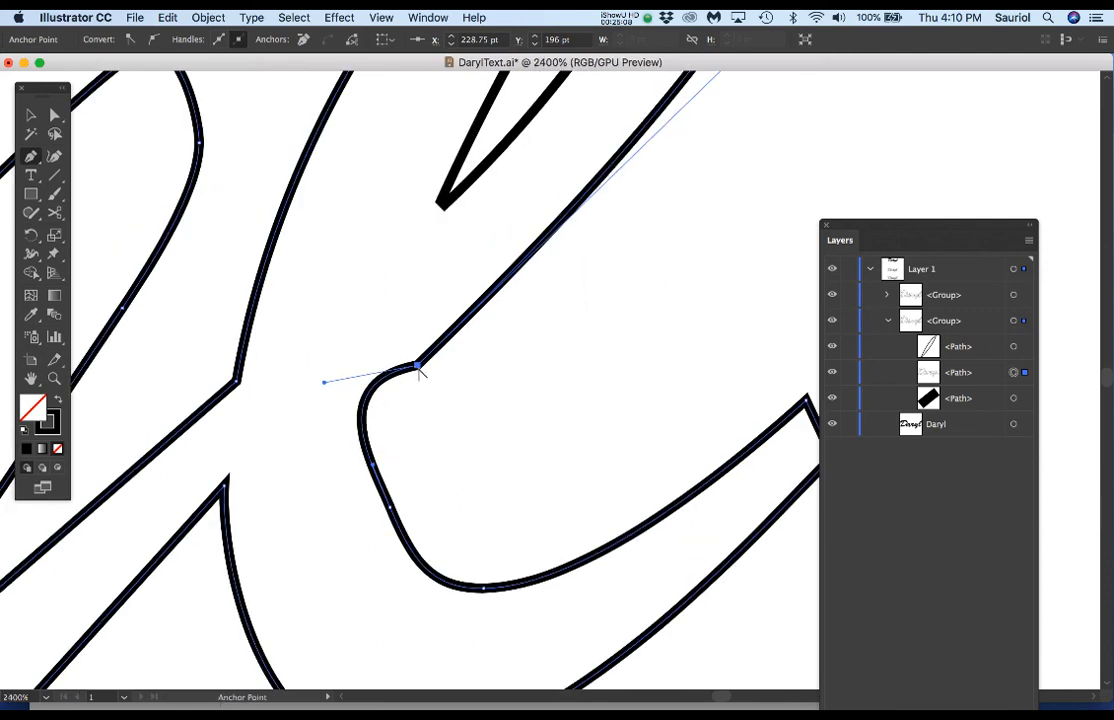
{"action": "left_click_drag", "start_coordinate": [420, 370], "coordinate": [312, 465]}
{"action": "key", "text": "super+z"}
{"action": "scroll", "coordinate": [549, 414], "scroll_direction": "down", "scroll_amount": 2}
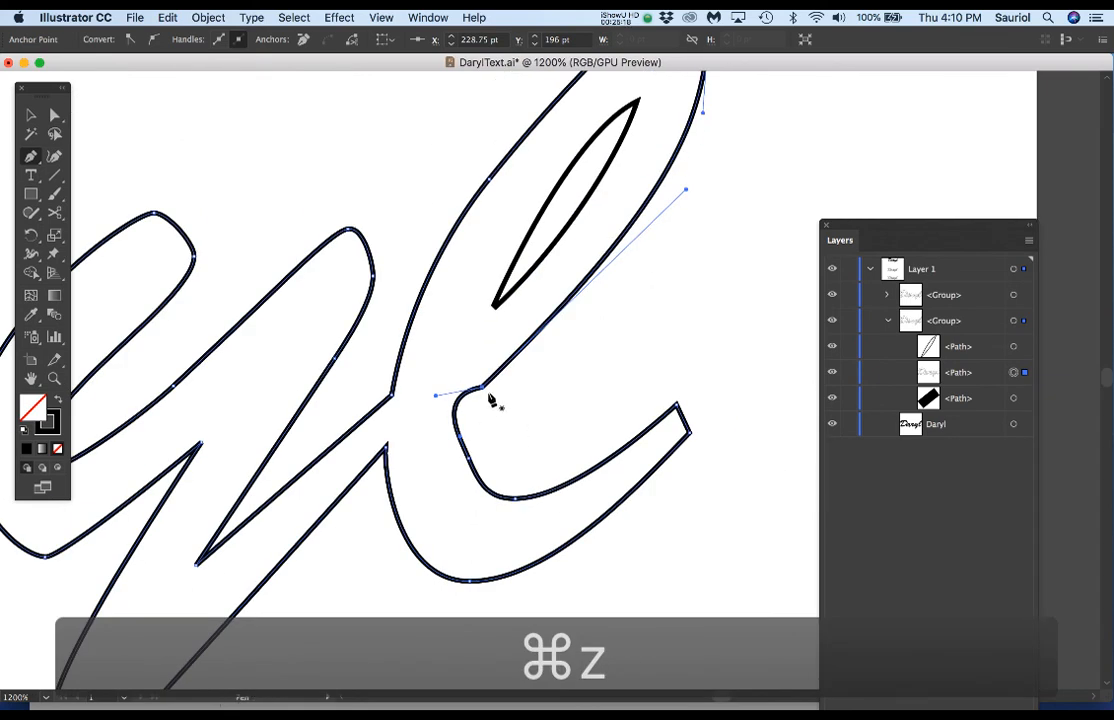
Convert the upper anchor of the l's inner bowl to a smooth point and shorten its lower handle to blend the stem into the bowl.
{"action": "left_click_drag", "start_coordinate": [594, 335], "coordinate": [567, 414]}
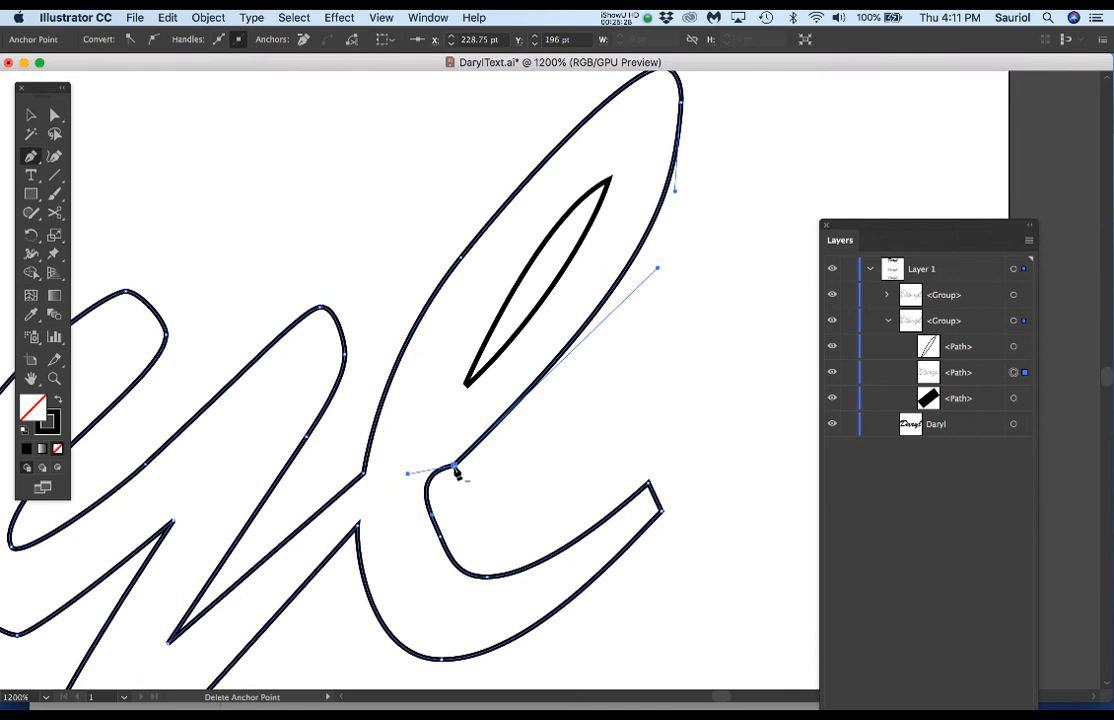
{"action": "left_click_drag", "start_coordinate": [453, 467], "coordinate": [261, 648]}
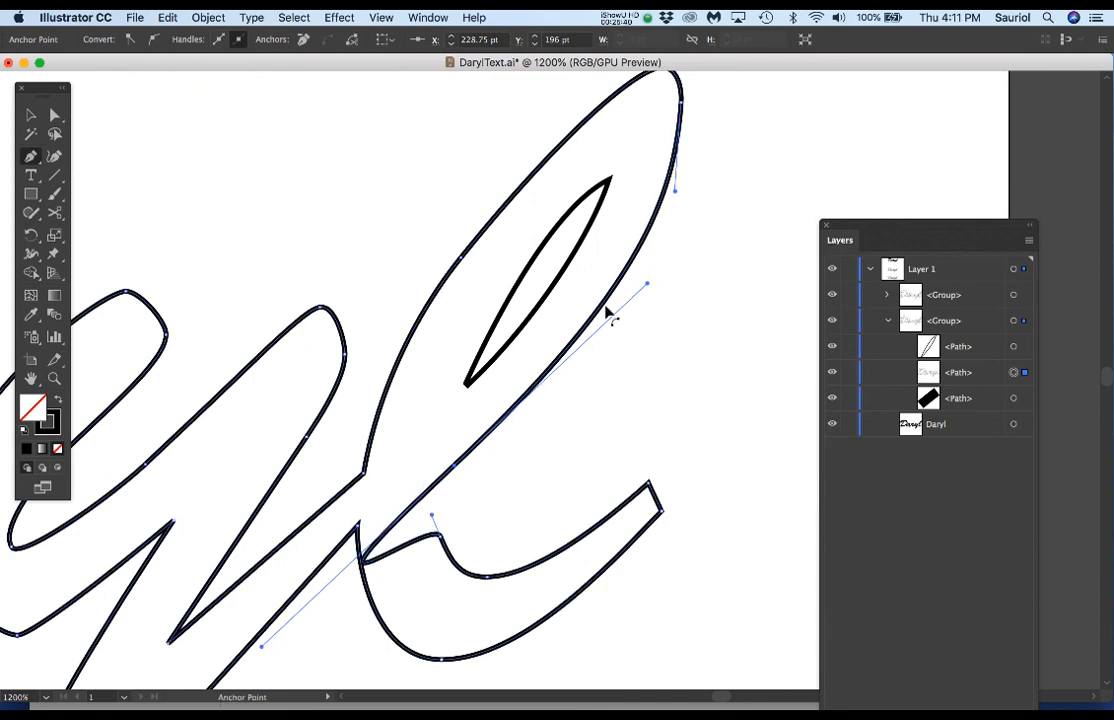
{"action": "left_click_drag", "start_coordinate": [474, 488], "coordinate": [603, 293]}
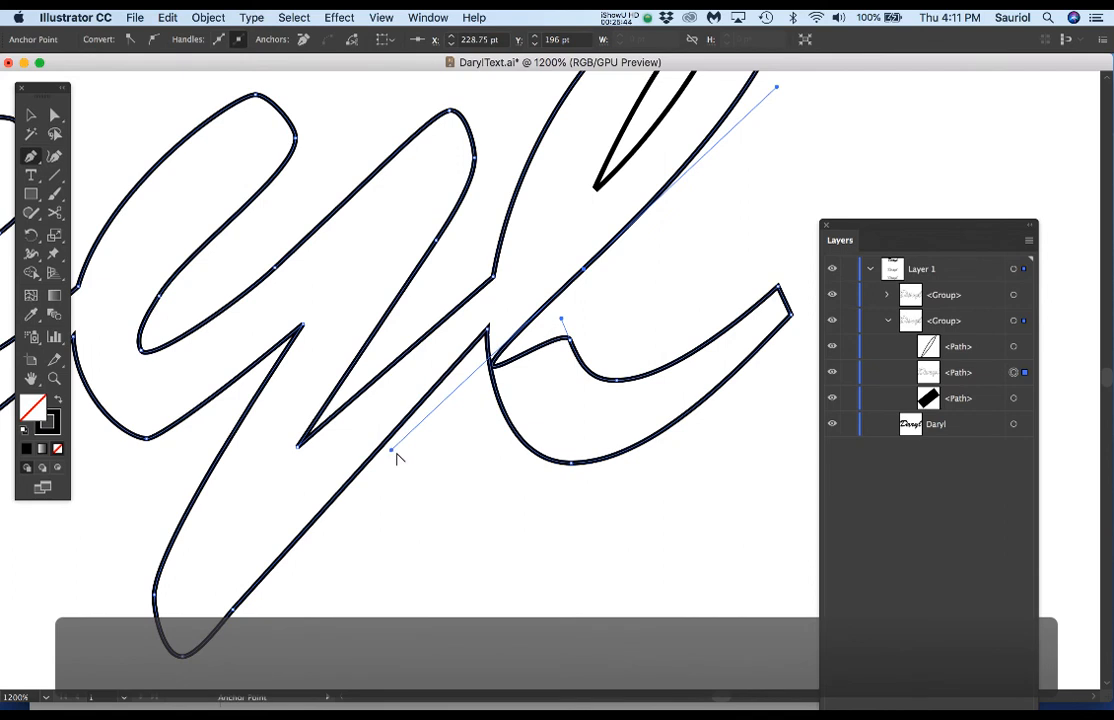
{"action": "left_click_drag", "start_coordinate": [393, 455], "coordinate": [563, 293]}
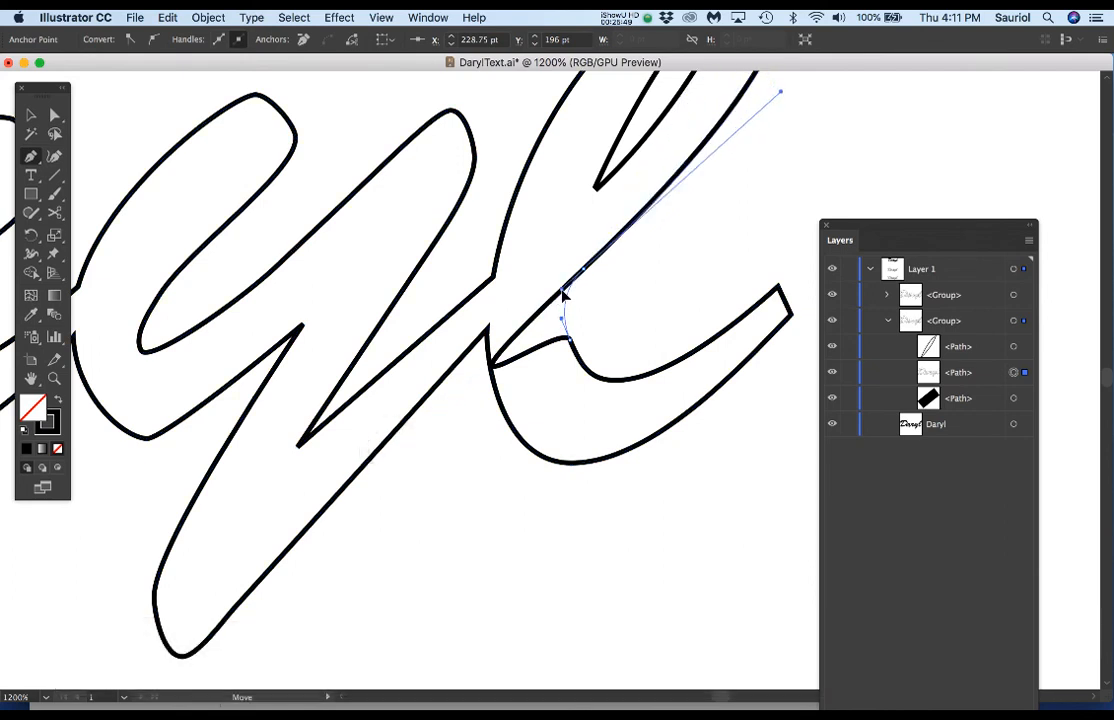
{"action": "left_click_drag", "start_coordinate": [560, 297], "coordinate": [551, 299]}
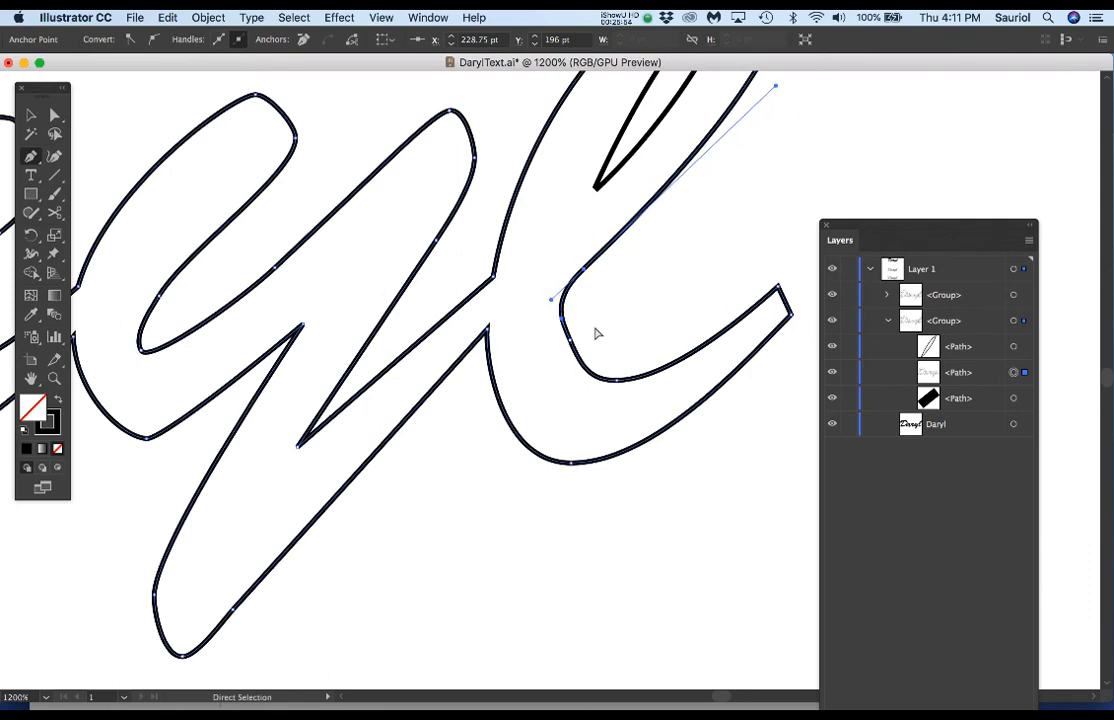
Adjust the direction handles at both ends of the l's outer right edge to give it a fuller, smoother curve.
{"action": "left_click_drag", "start_coordinate": [684, 288], "coordinate": [450, 555]}
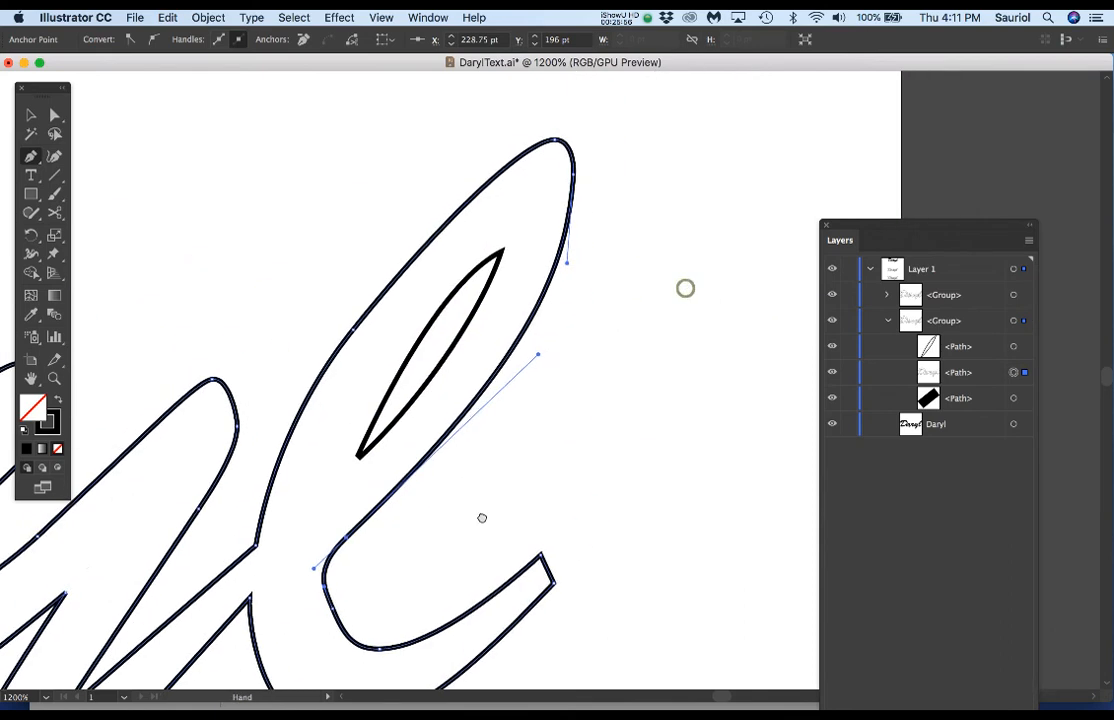
{"action": "left_click_drag", "start_coordinate": [538, 358], "coordinate": [505, 423]}
{"action": "mouse_move", "coordinate": [567, 268]}
{"action": "left_mouse_down"}
{"action": "mouse_move", "coordinate": [581, 278]}
{"action": "mouse_move", "coordinate": [574, 270]}
{"action": "left_mouse_up"}
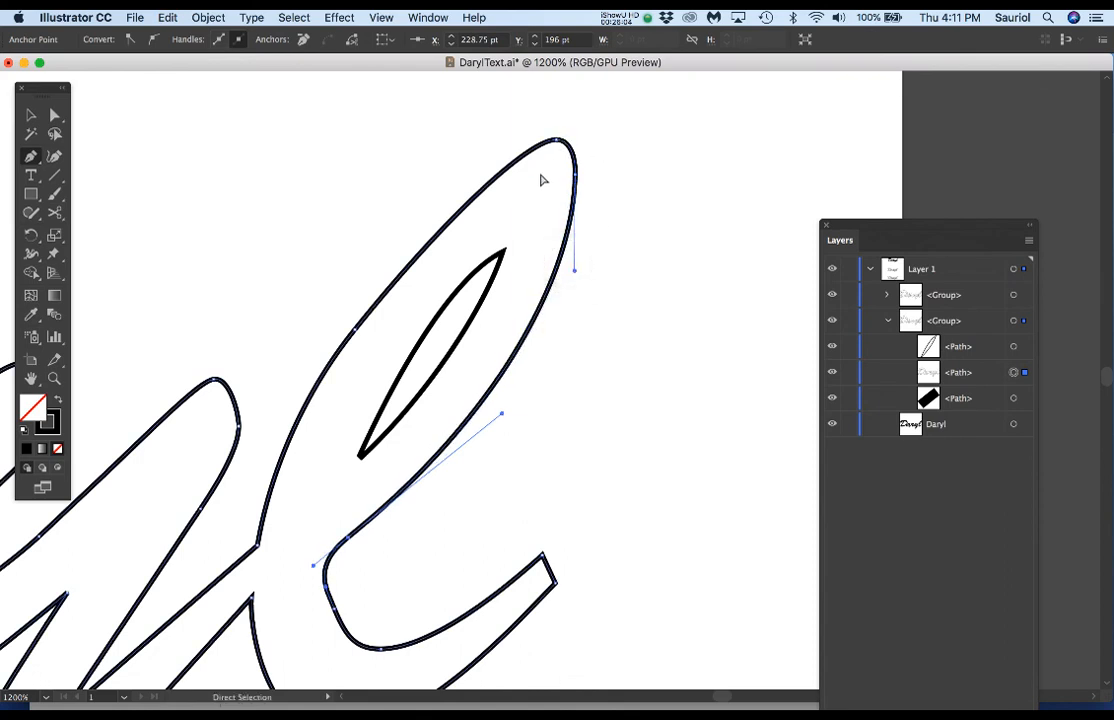
Shorten the upper handle of the anchor on the l's outer left edge and nudge that anchor outward to smooth the curve.
{"action": "left_click", "coordinate": [355, 328]}
{"action": "left_click_drag", "start_coordinate": [437, 229], "coordinate": [417, 259]}
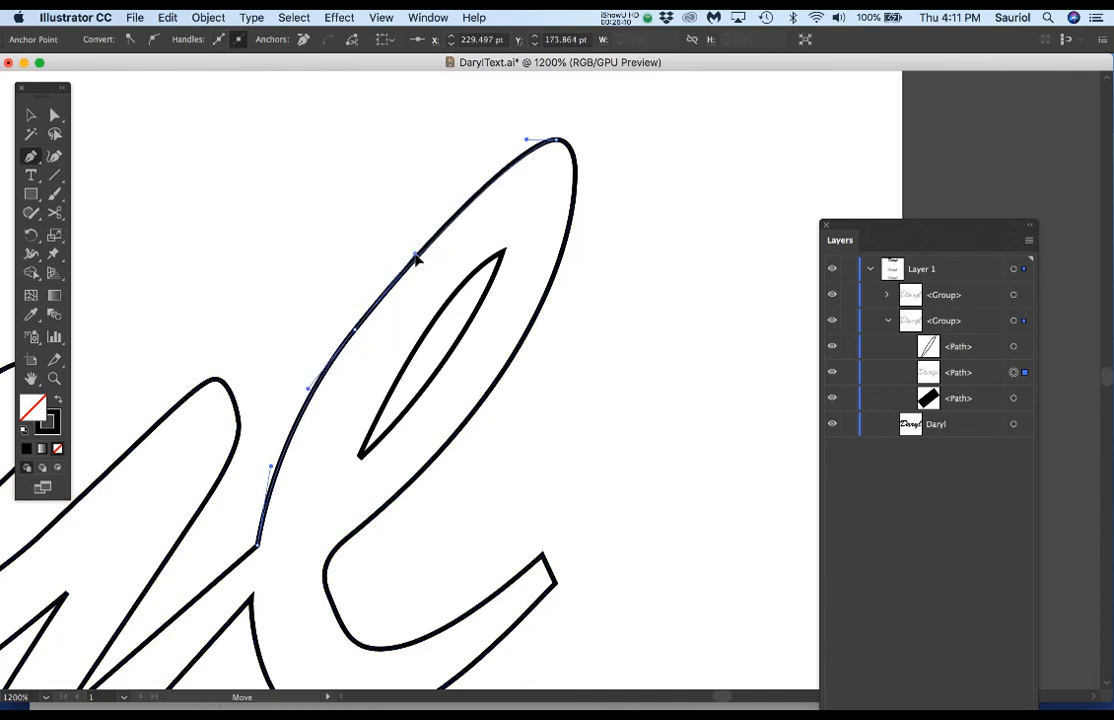
{"action": "left_click", "coordinate": [345, 349]}
{"action": "left_click_drag", "start_coordinate": [355, 332], "coordinate": [346, 339]}
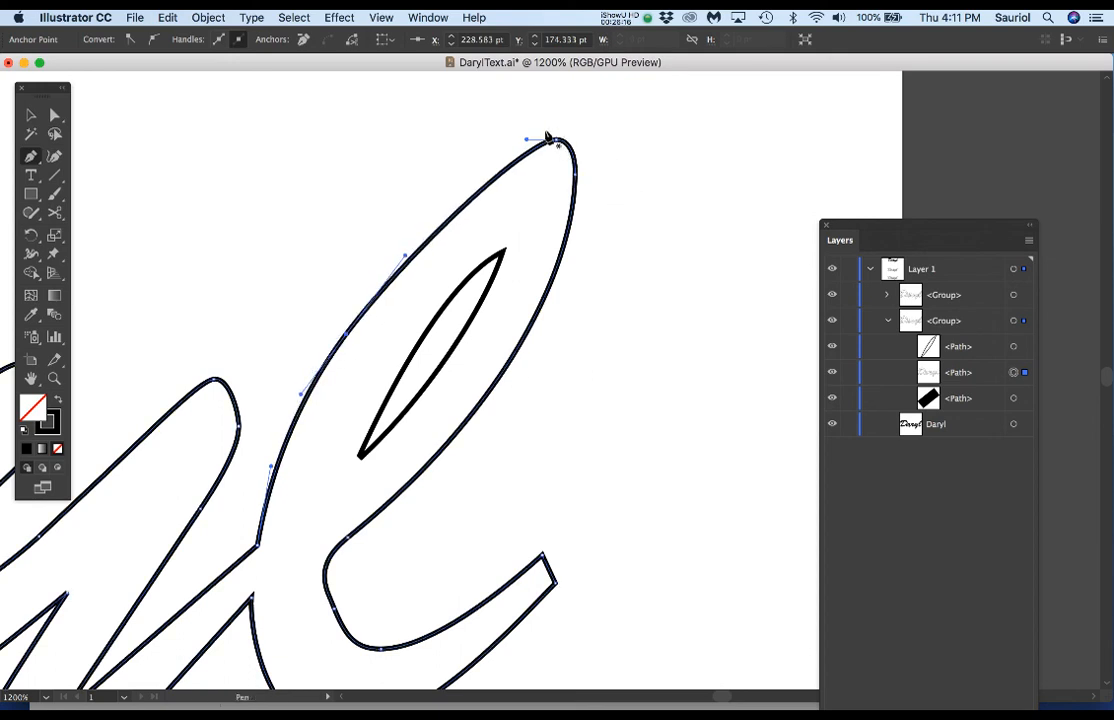
{"action": "left_click", "coordinate": [576, 175]}
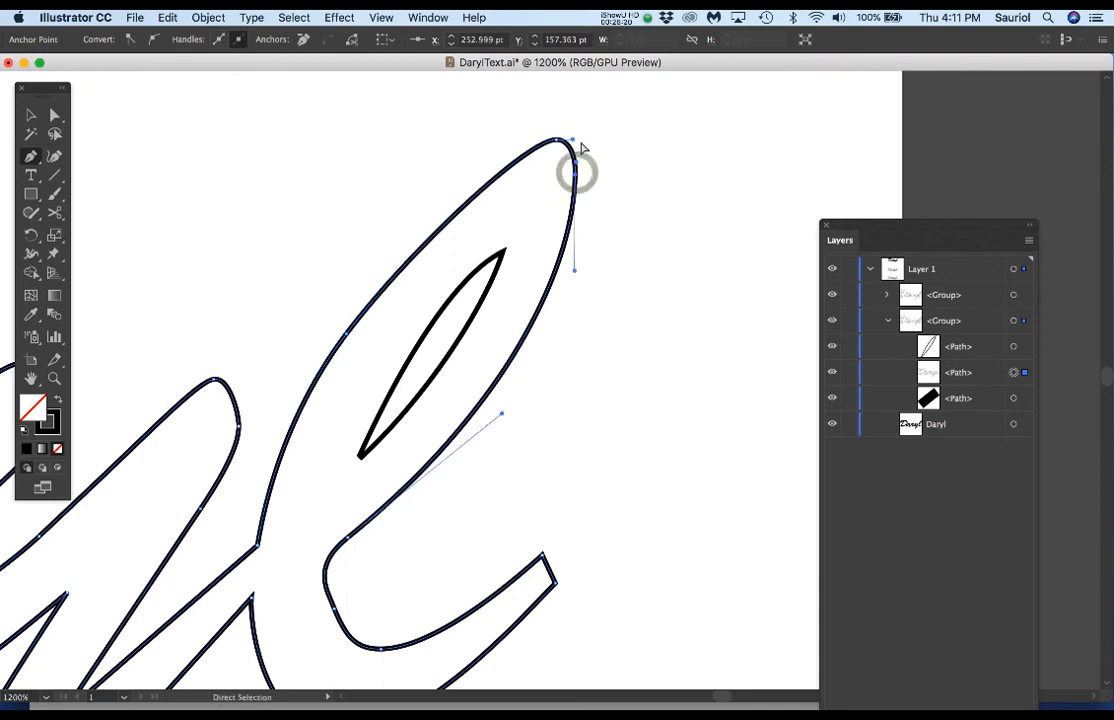
Shorten the lower handle of the l's upper bowl anchor, then nudge the middle bowl anchor outward and adjust its handle.
{"action": "left_click_drag", "start_coordinate": [458, 530], "coordinate": [527, 271]}
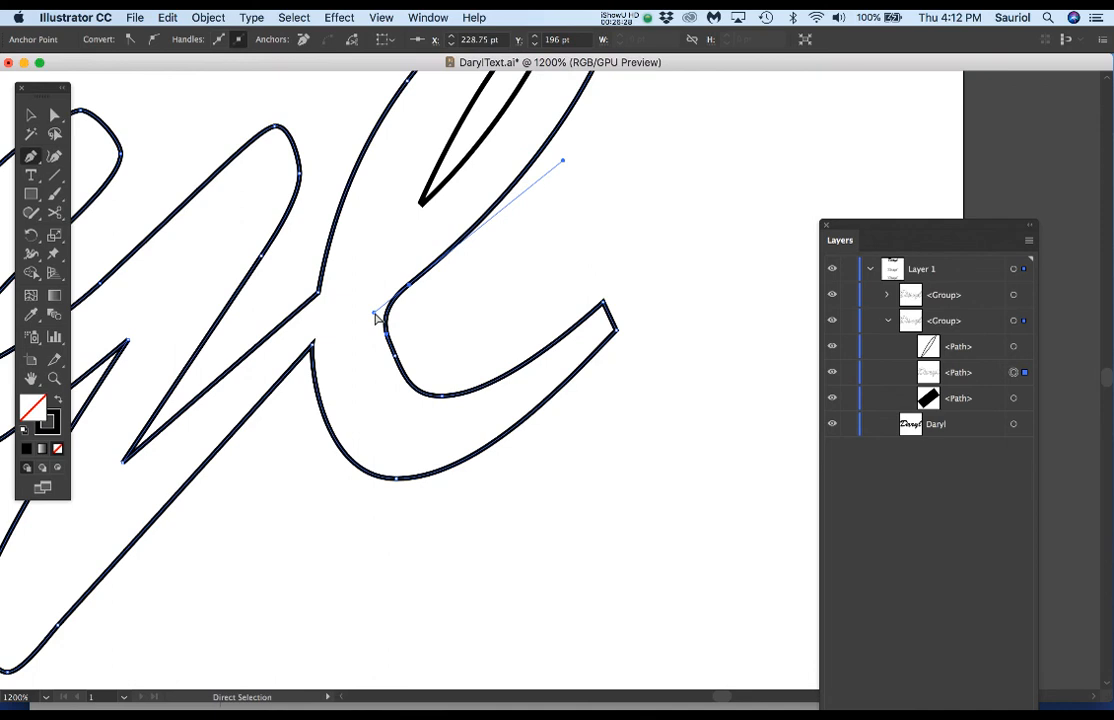
{"action": "left_click", "coordinate": [374, 314]}
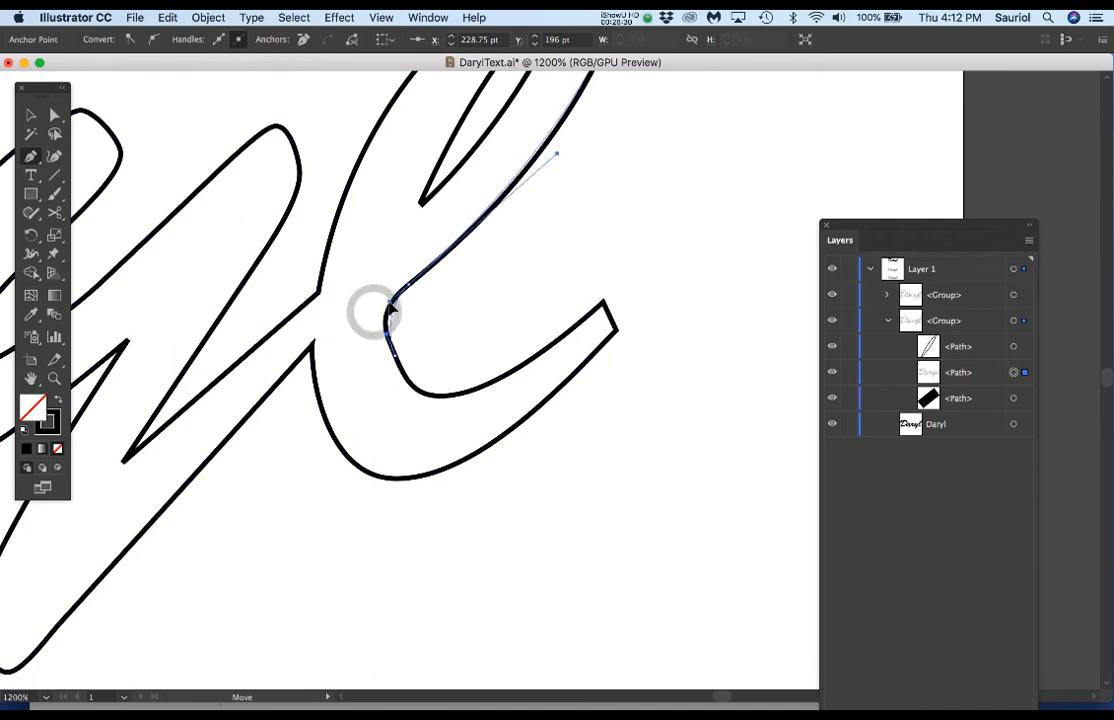
{"action": "left_click_drag", "start_coordinate": [390, 303], "coordinate": [388, 301]}
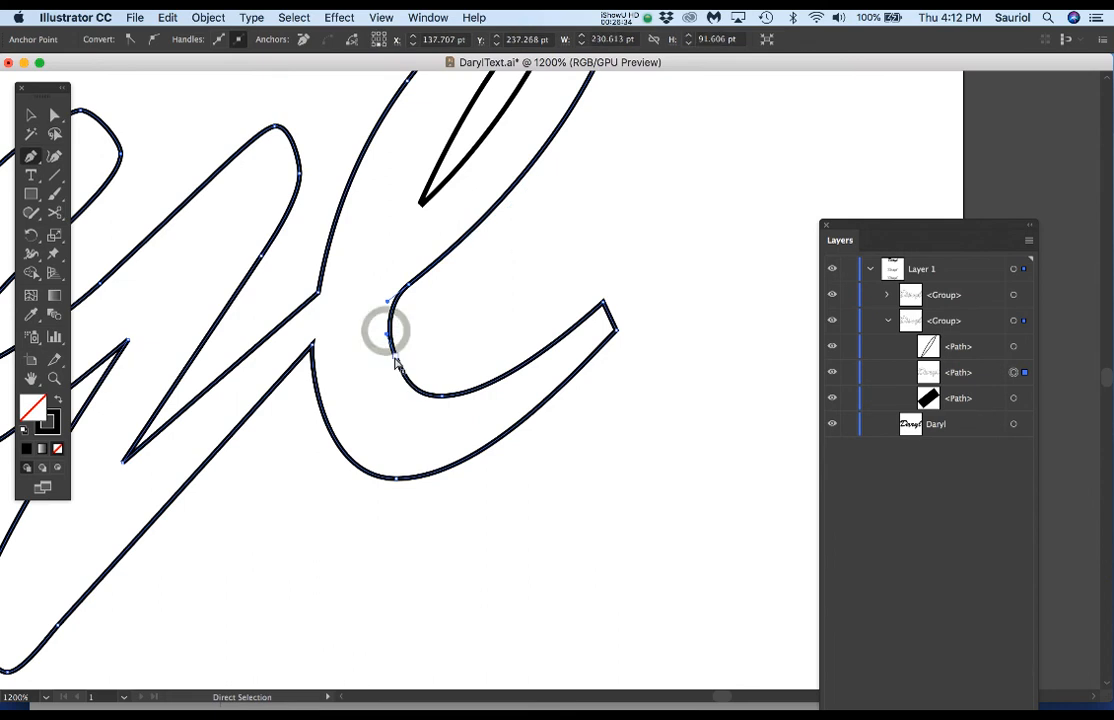
{"action": "left_click", "coordinate": [393, 357]}
{"action": "left_click_drag", "start_coordinate": [395, 357], "coordinate": [392, 354]}
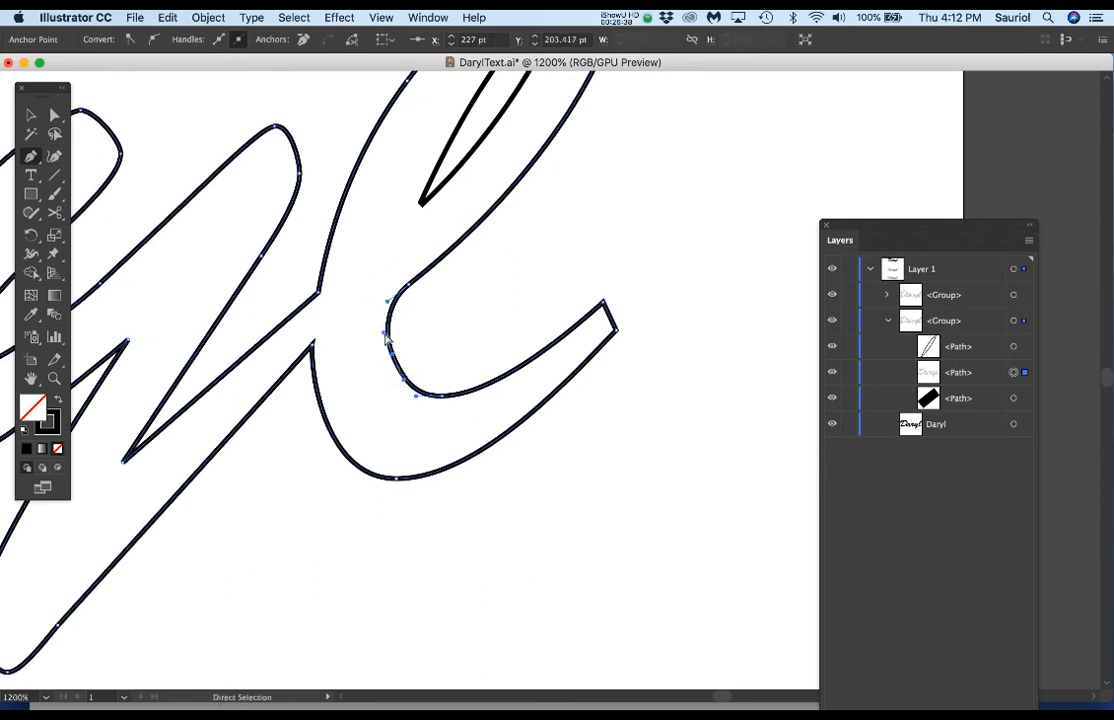
{"action": "left_click", "coordinate": [386, 332]}
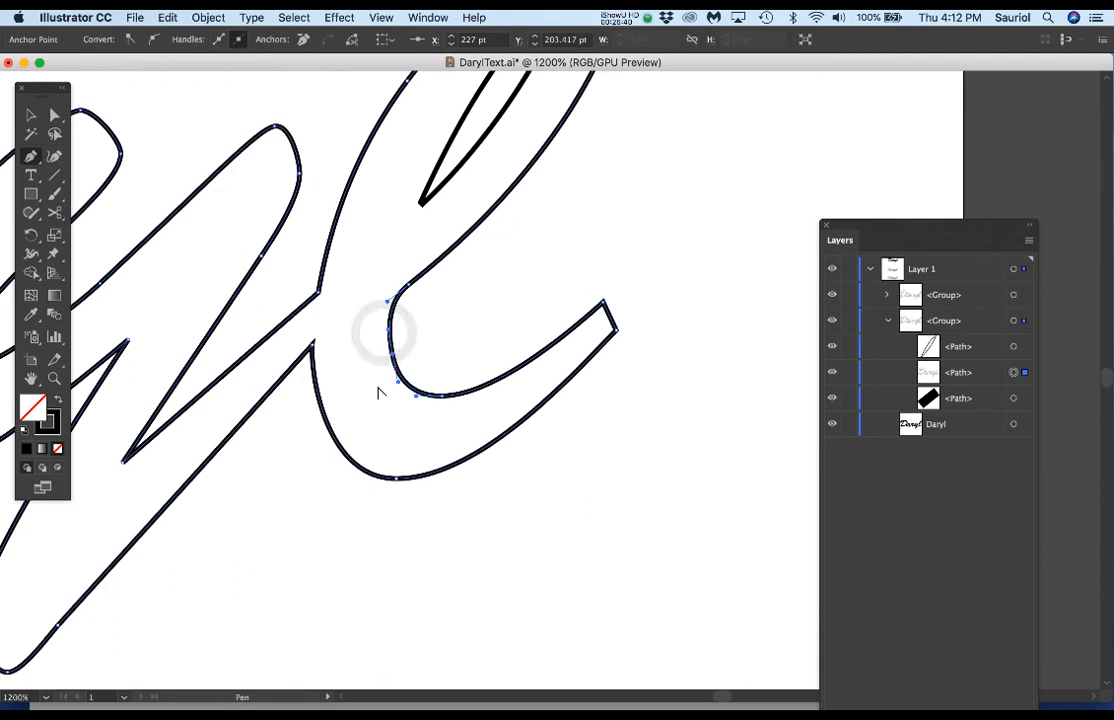
Examine the outlined word as a whole, checking the l's curves and its separate inner counter shape.
{"action": "scroll", "coordinate": [379, 391], "scroll_direction": "down", "scroll_amount": 4}
{"action": "left_click_drag", "start_coordinate": [361, 427], "coordinate": [600, 360]}
{"action": "scroll", "coordinate": [665, 285], "scroll_direction": "up", "scroll_amount": 3}
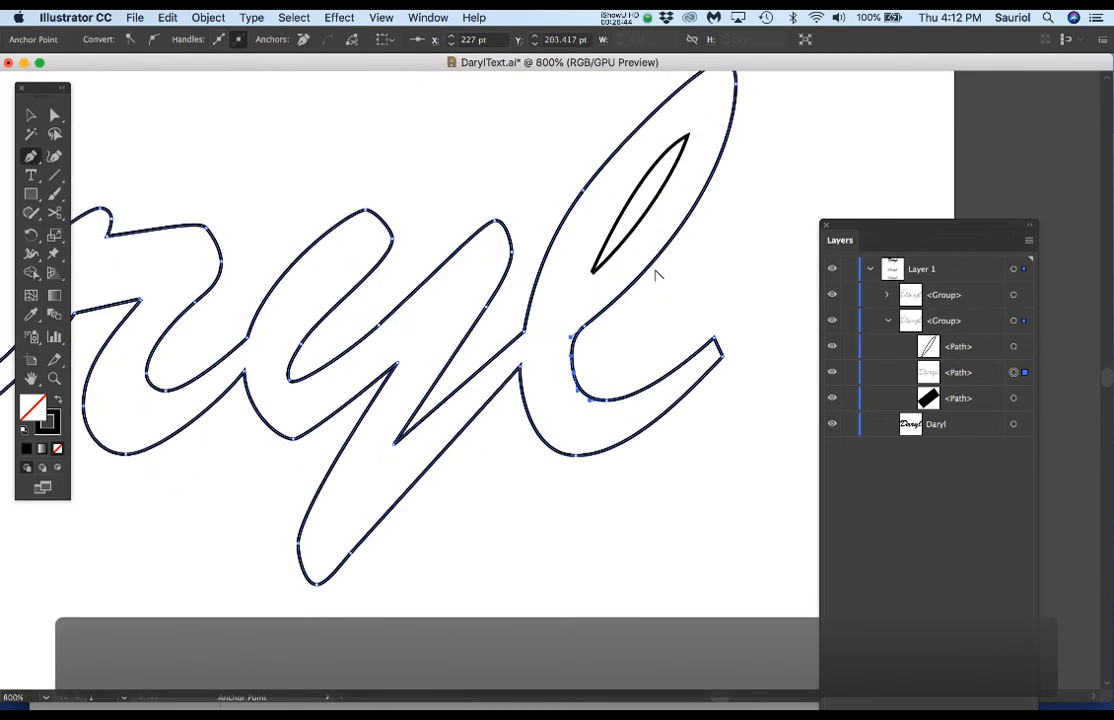
{"action": "scroll", "coordinate": [637, 277], "scroll_direction": "up", "scroll_amount": 2}
{"action": "scroll", "coordinate": [622, 269], "scroll_direction": "down", "scroll_amount": 2}
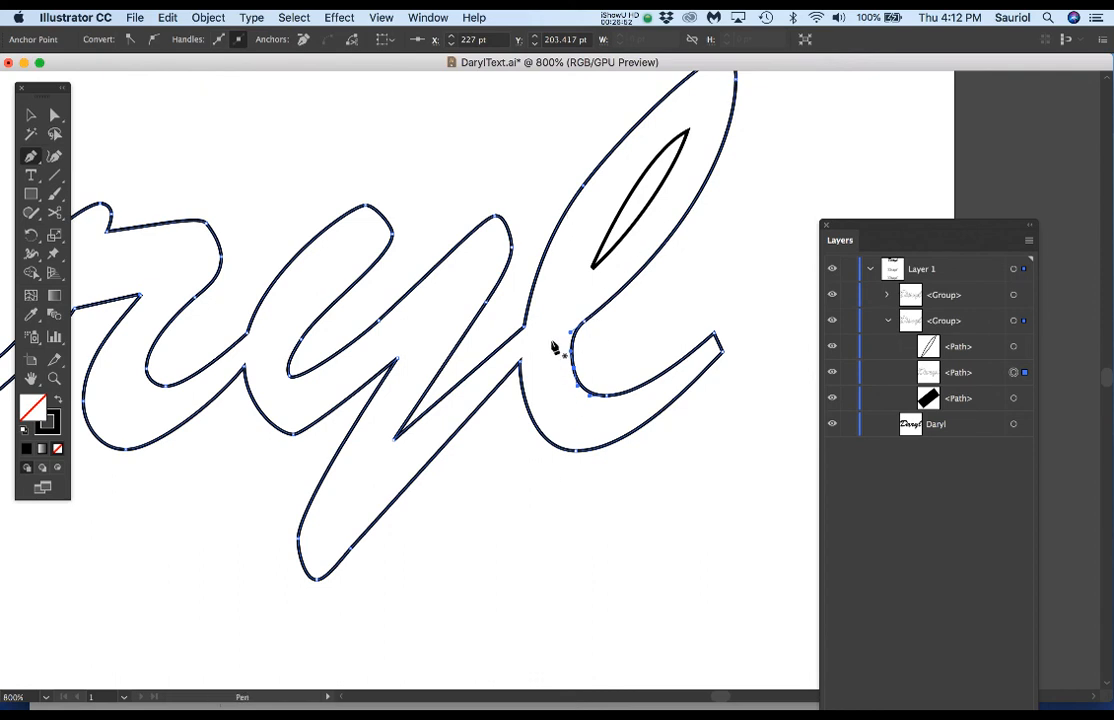
{"action": "scroll", "coordinate": [625, 263], "scroll_direction": "up", "scroll_amount": 1}
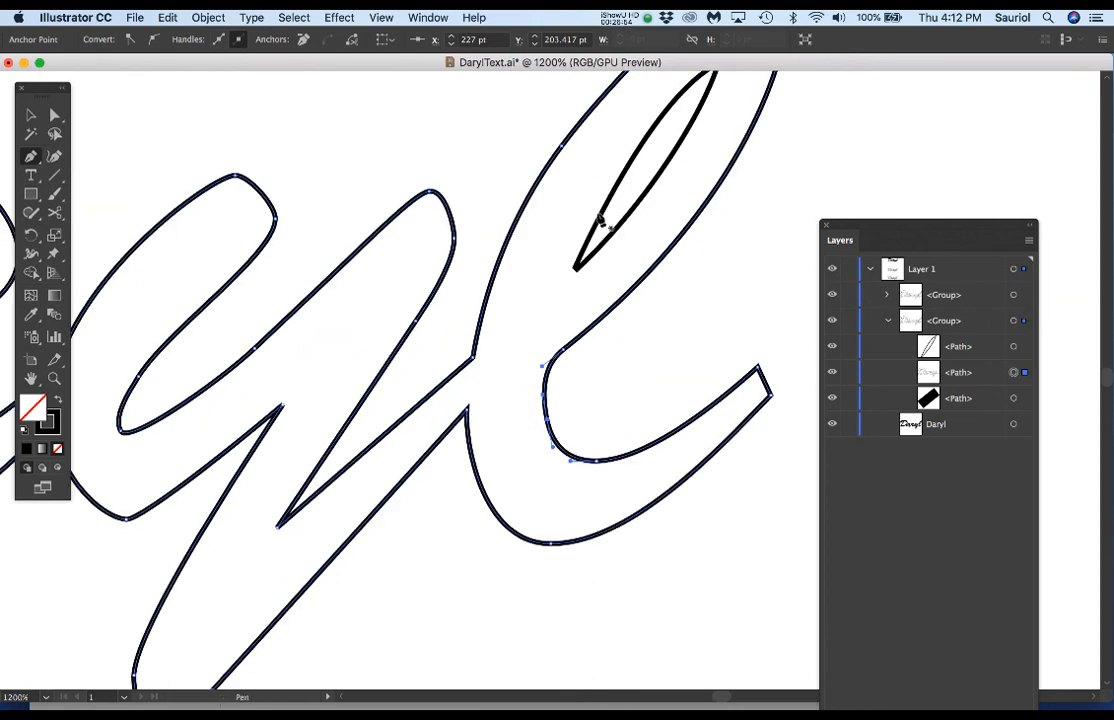
{"action": "scroll", "coordinate": [616, 268], "scroll_direction": "down", "scroll_amount": 2}
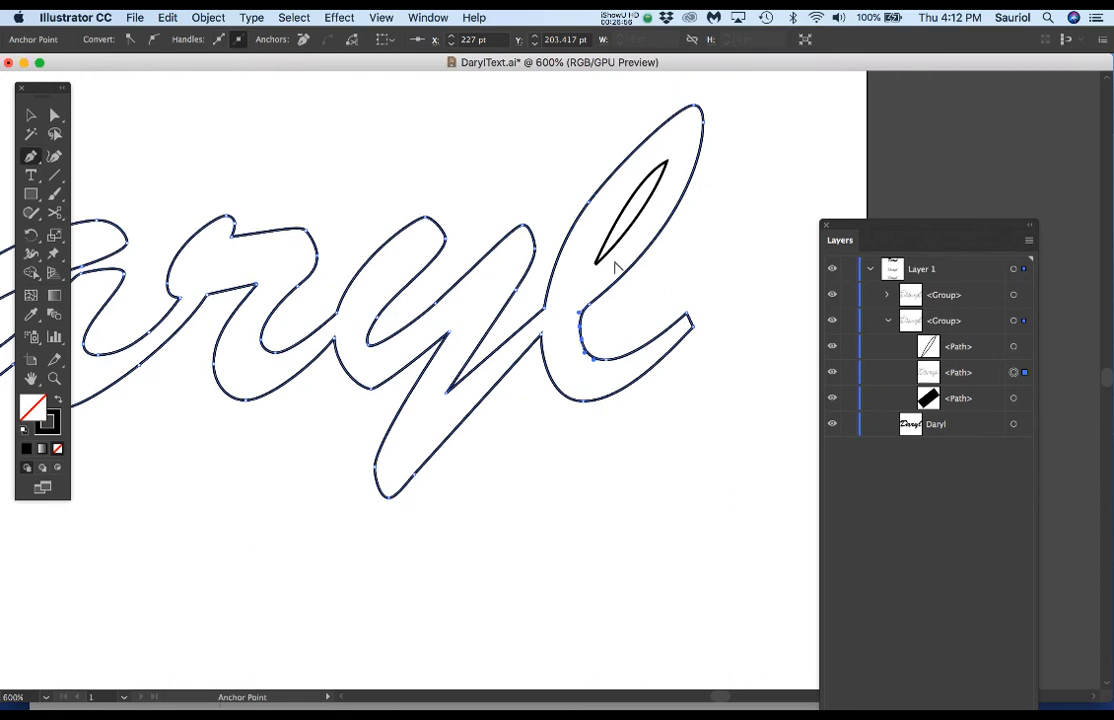
{"action": "left_click_drag", "start_coordinate": [469, 298], "coordinate": [458, 423]}
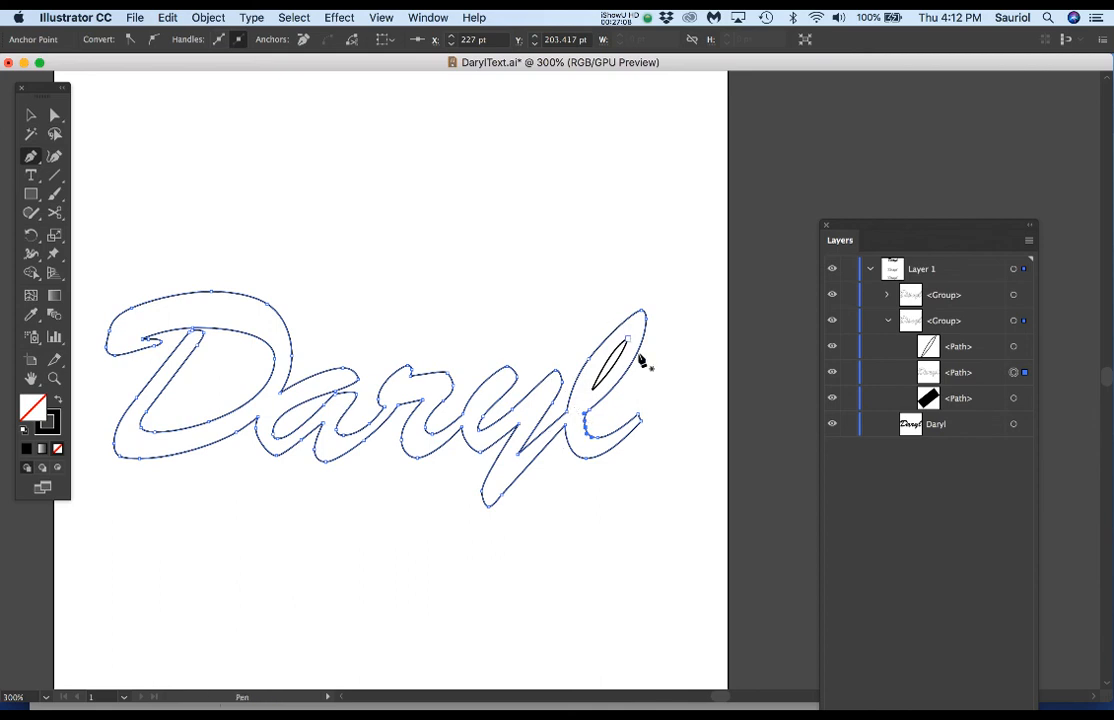
{"action": "scroll", "coordinate": [632, 370], "scroll_direction": "up", "scroll_amount": 1}
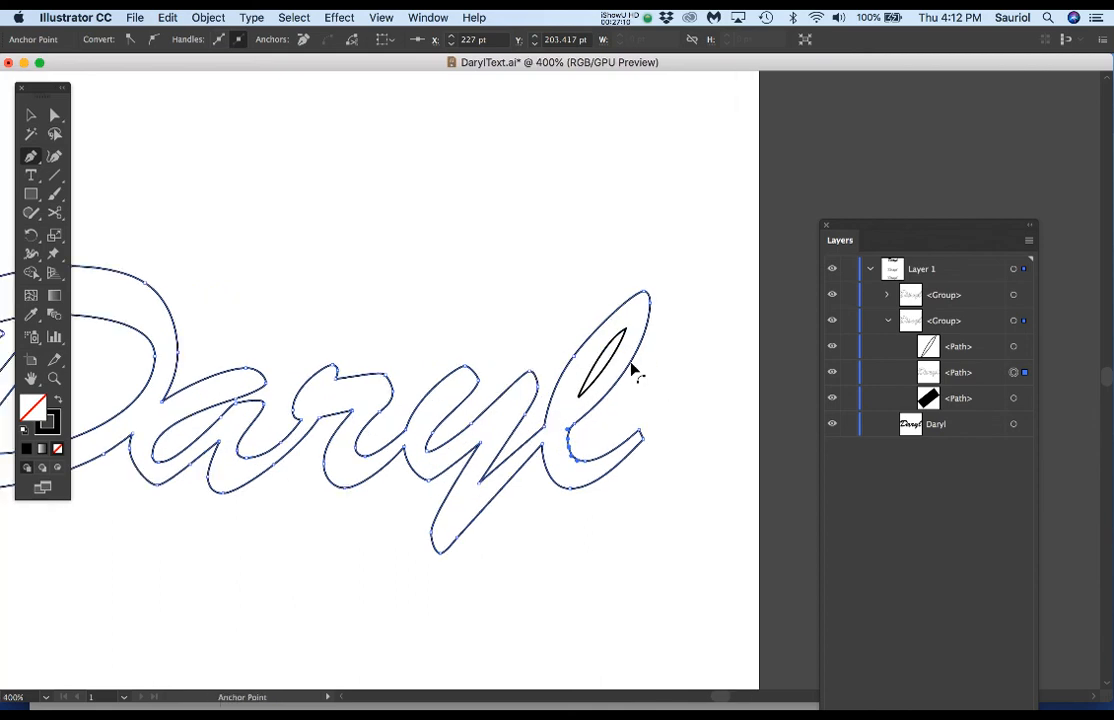
{"action": "scroll", "coordinate": [632, 370], "scroll_direction": "up", "scroll_amount": 3}
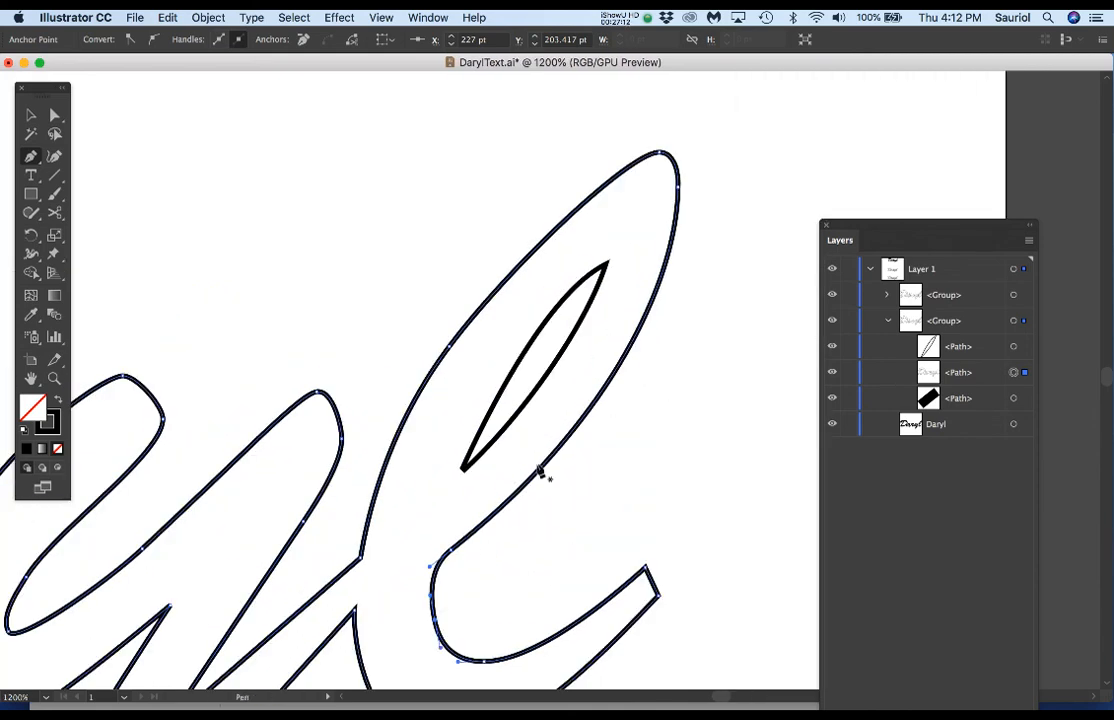
Cut the l's counter with Scissors at its lower tip and slightly up its right edge, and delete the short piece.
{"action": "scroll", "coordinate": [538, 471], "scroll_direction": "up", "scroll_amount": 5}
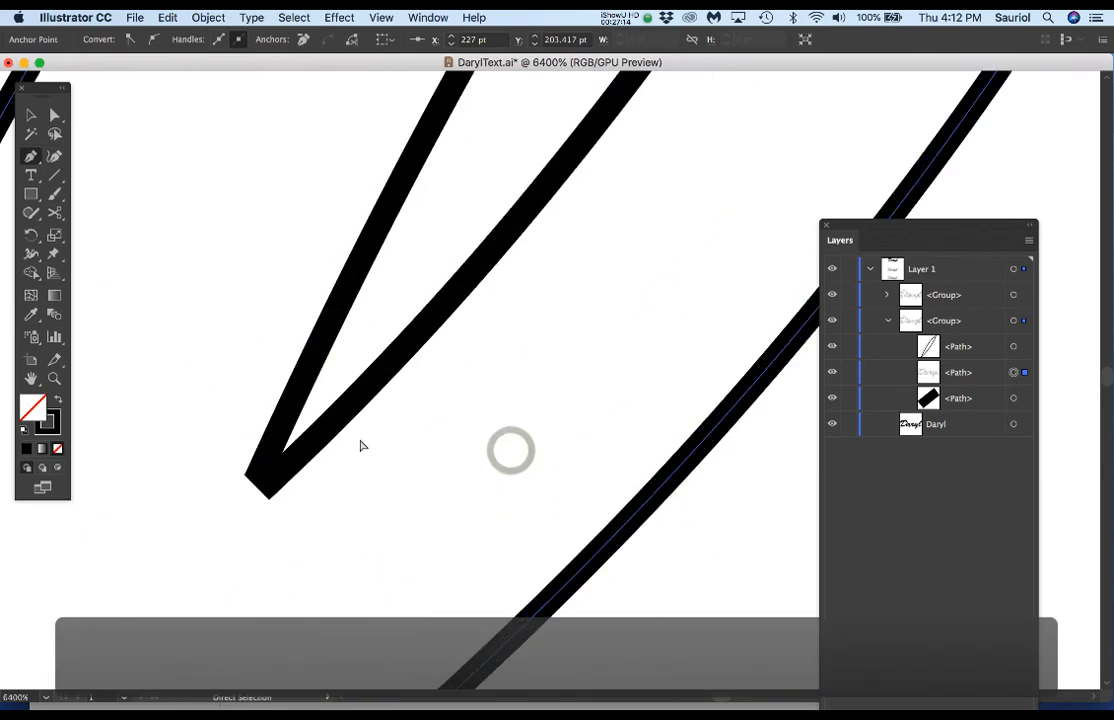
{"action": "left_click", "coordinate": [344, 415]}
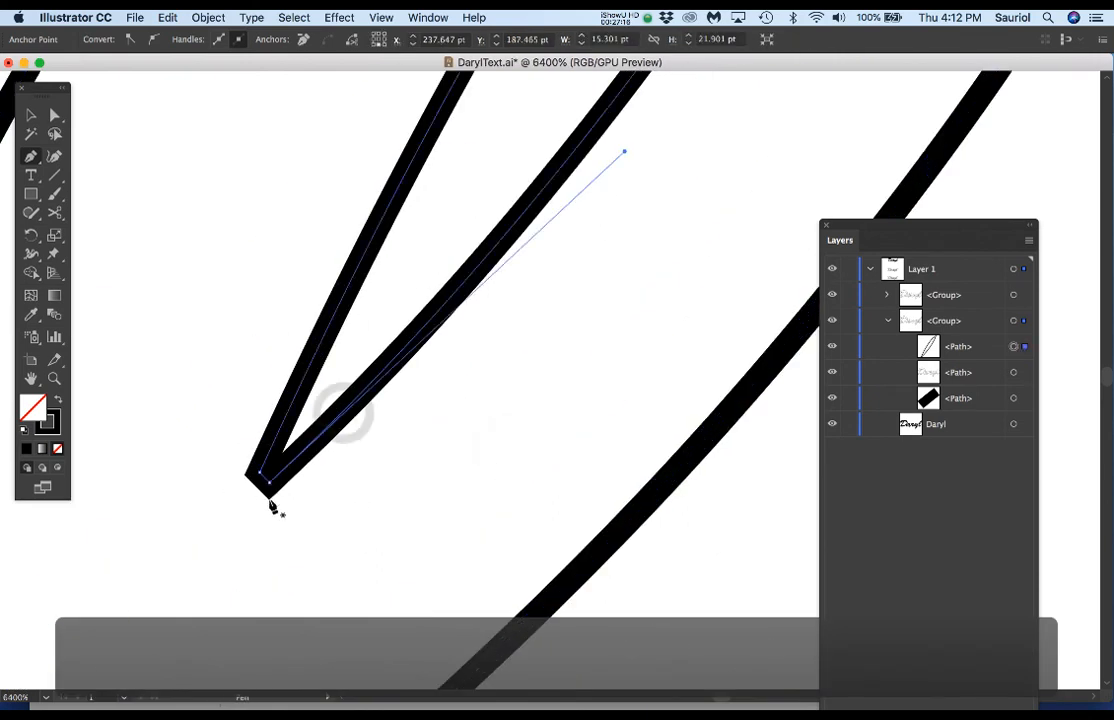
{"action": "key", "text": "c"}
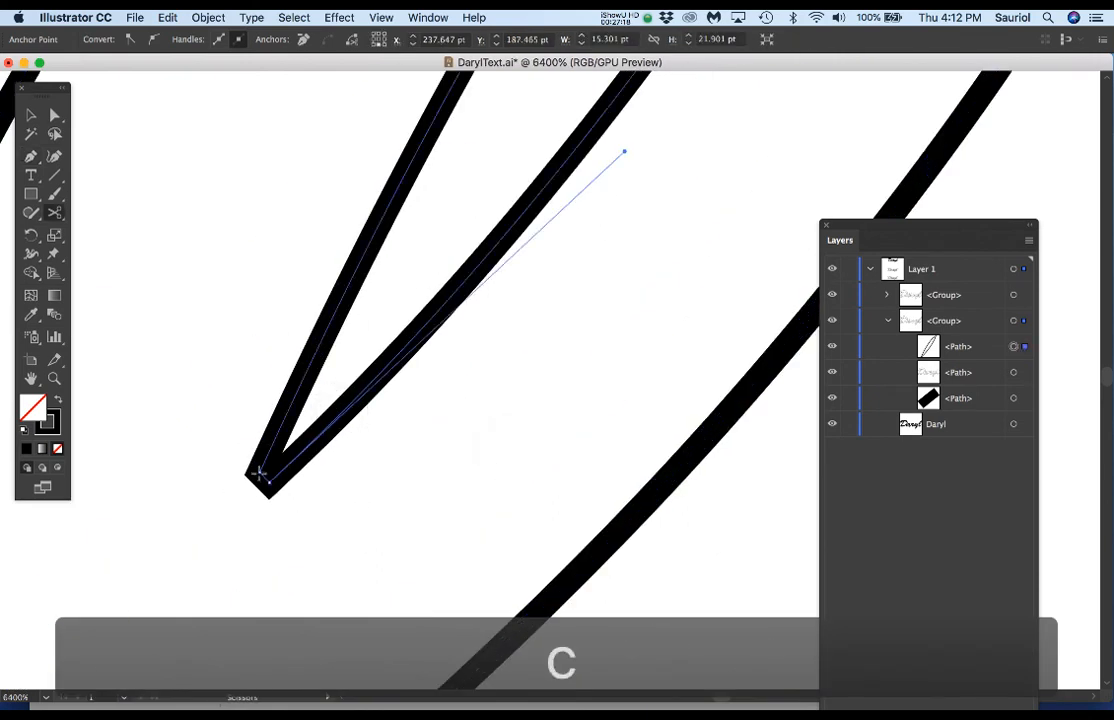
{"action": "left_click", "coordinate": [259, 473]}
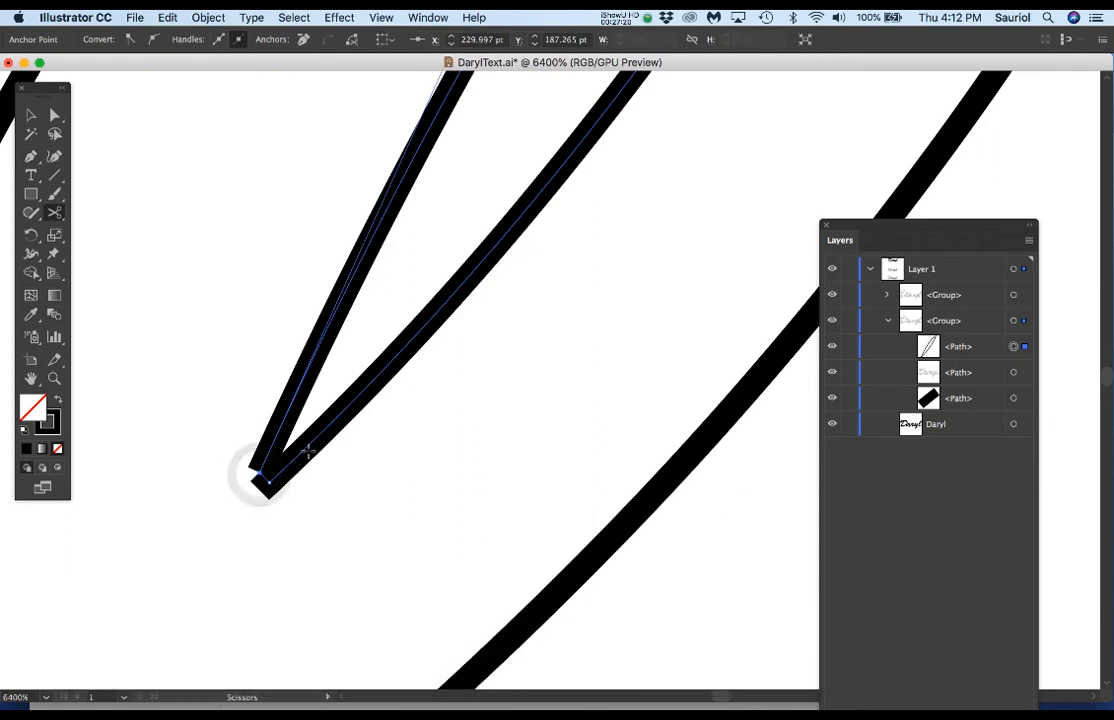
{"action": "left_click", "coordinate": [279, 520]}
{"action": "left_click", "coordinate": [287, 468]}
{"action": "key", "text": "Delete"}
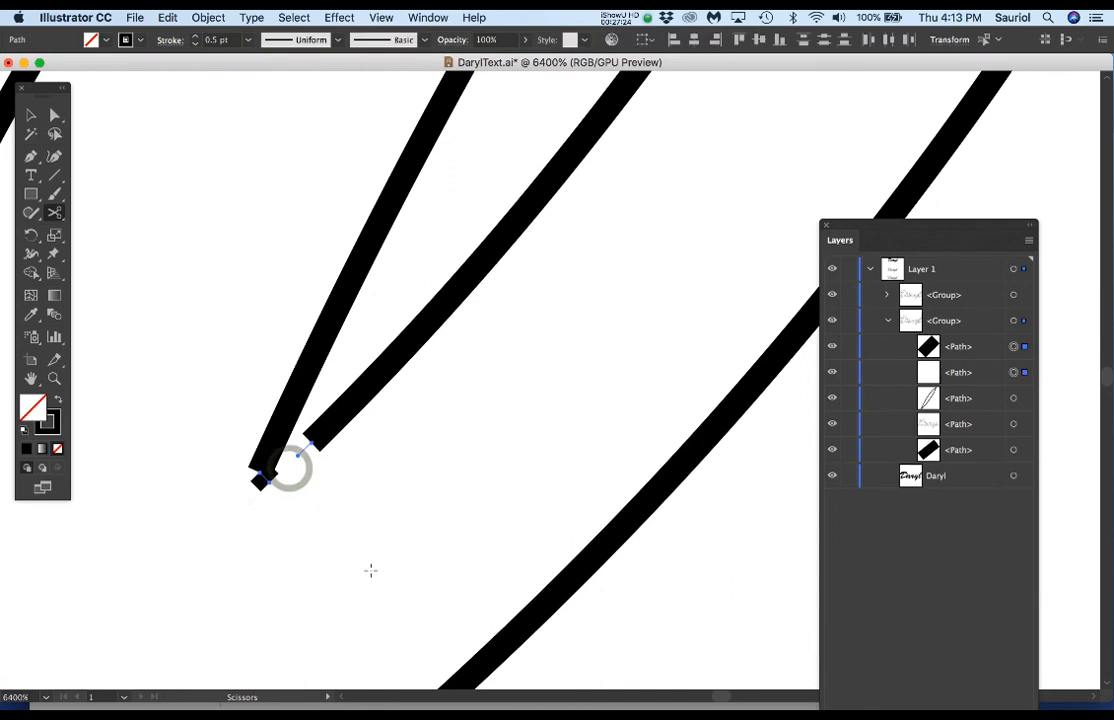
{"action": "key", "text": "Delete"}
Cut the l's inner bowl at its upper anchor and just below it, and delete the short curved segment between the cuts.
{"action": "scroll", "coordinate": [390, 583], "scroll_direction": "down", "scroll_amount": 3}
{"action": "scroll", "coordinate": [395, 590], "scroll_direction": "down", "scroll_amount": 1}
{"action": "left_click_drag", "start_coordinate": [482, 597], "coordinate": [648, 390]}
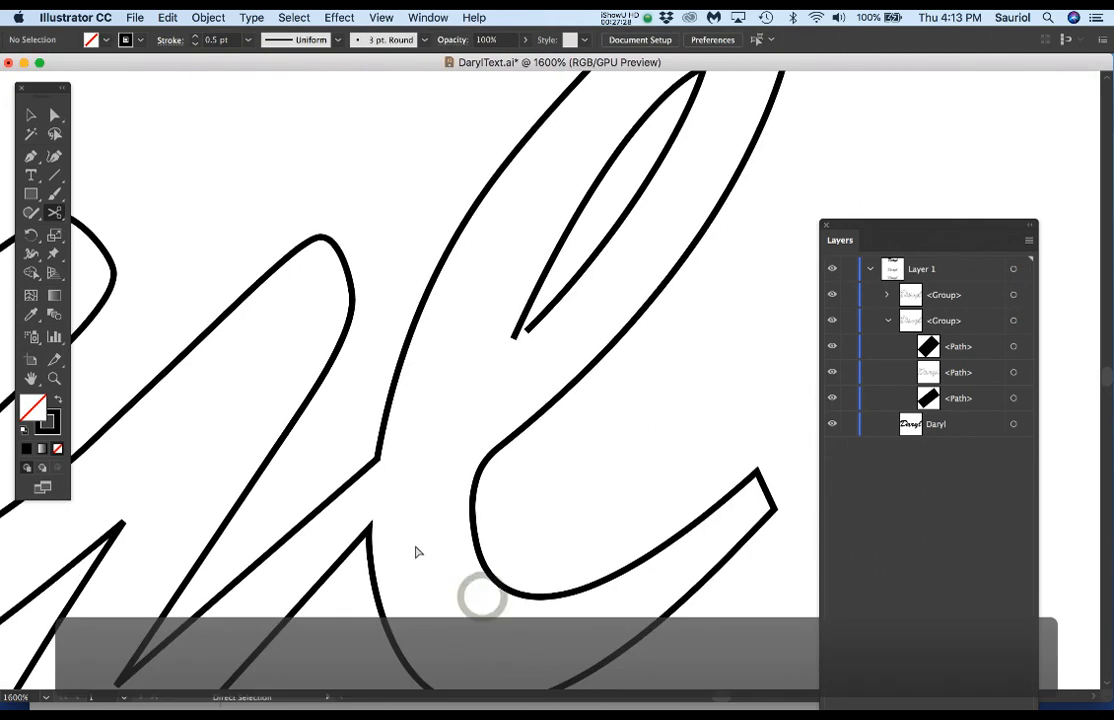
{"action": "left_click", "coordinate": [474, 516]}
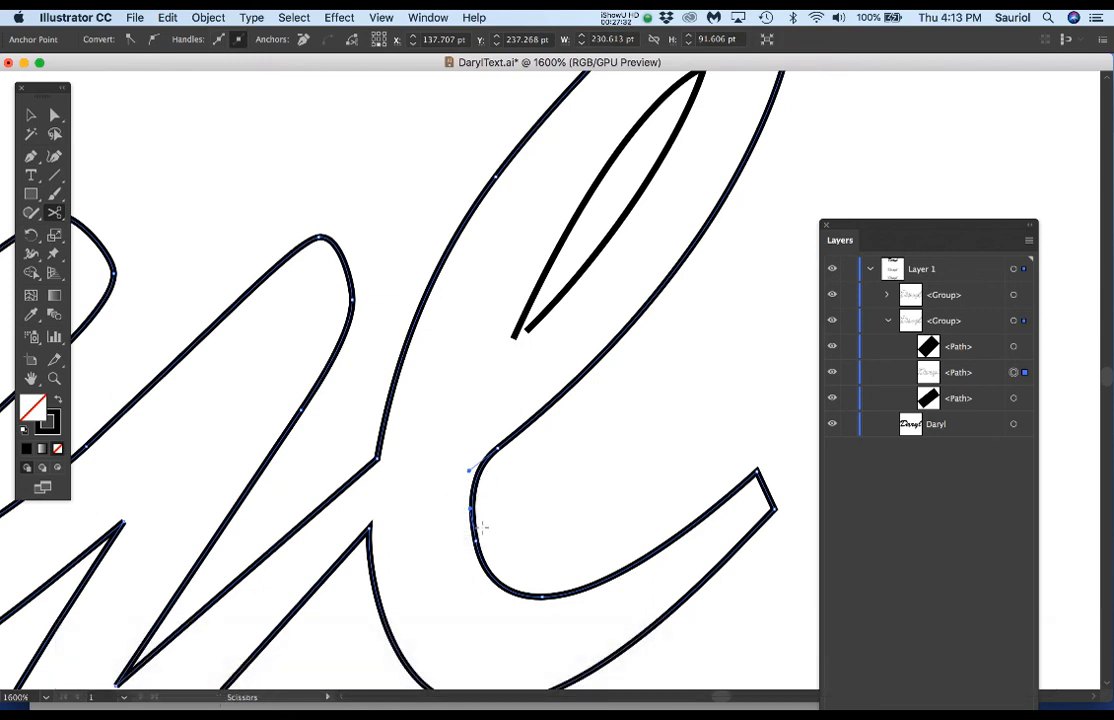
{"action": "key", "text": "c"}
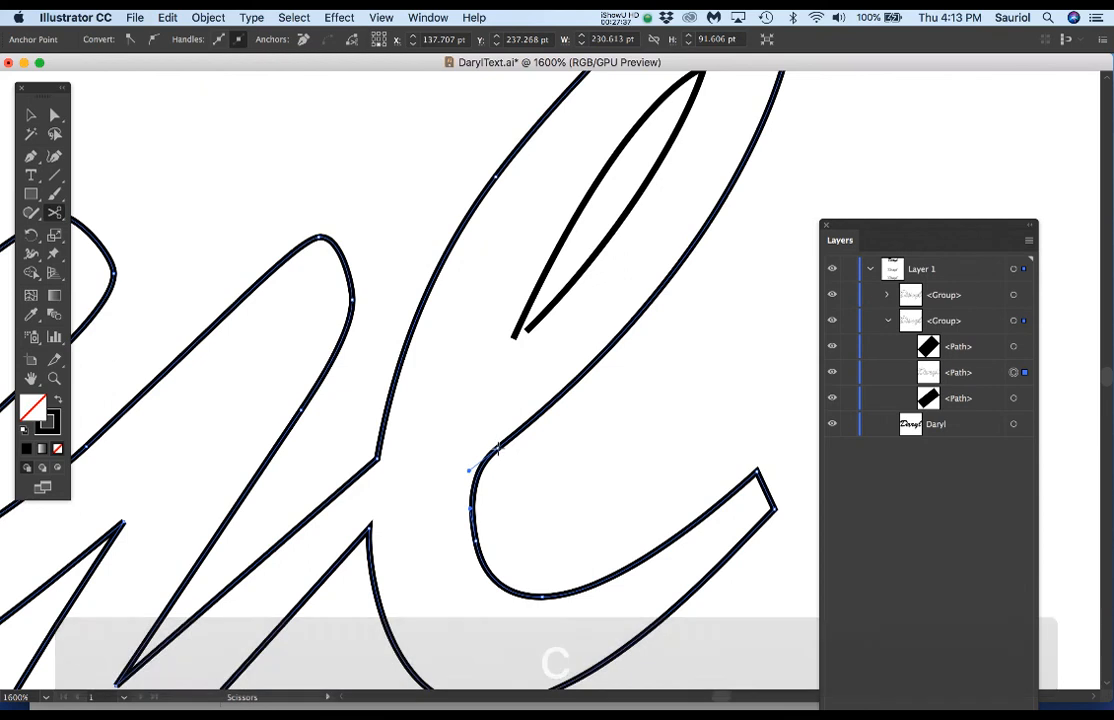
{"action": "left_click", "coordinate": [497, 449]}
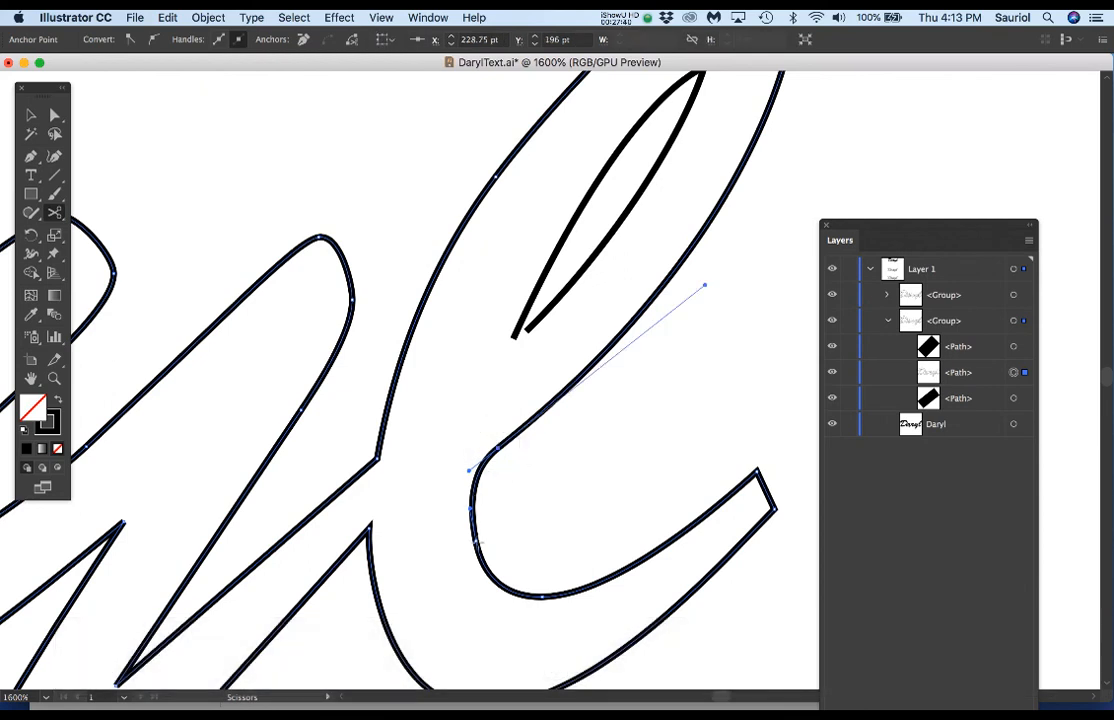
{"action": "left_click", "coordinate": [474, 489]}
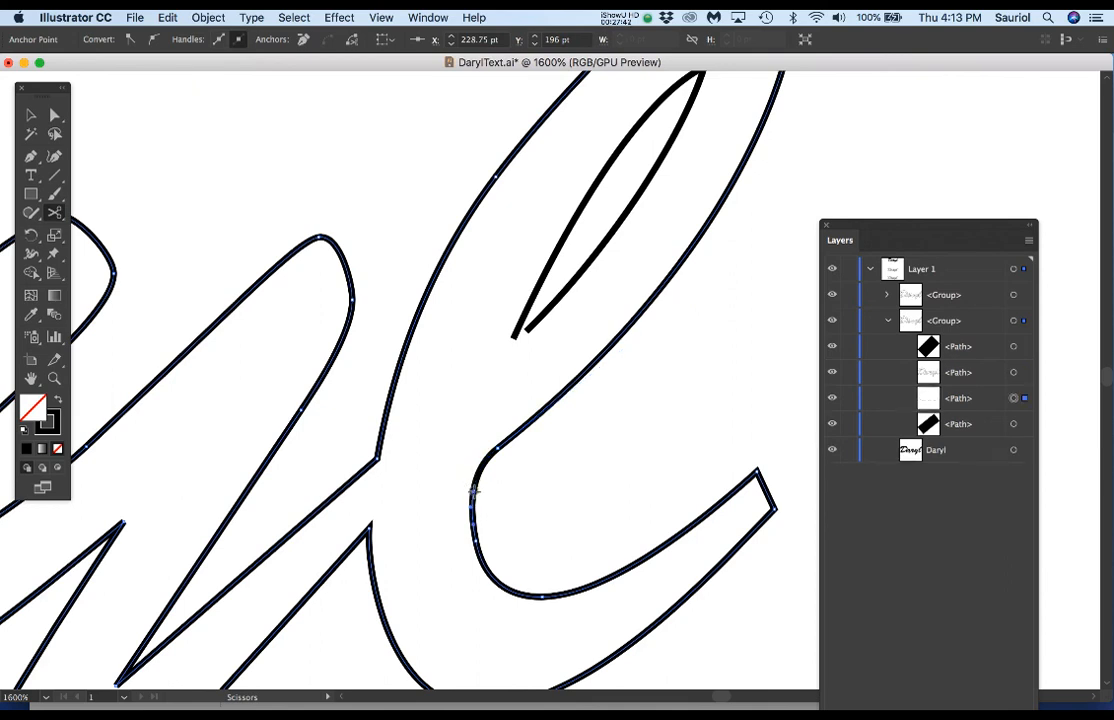
{"action": "left_click", "coordinate": [482, 462], "text": "super"}
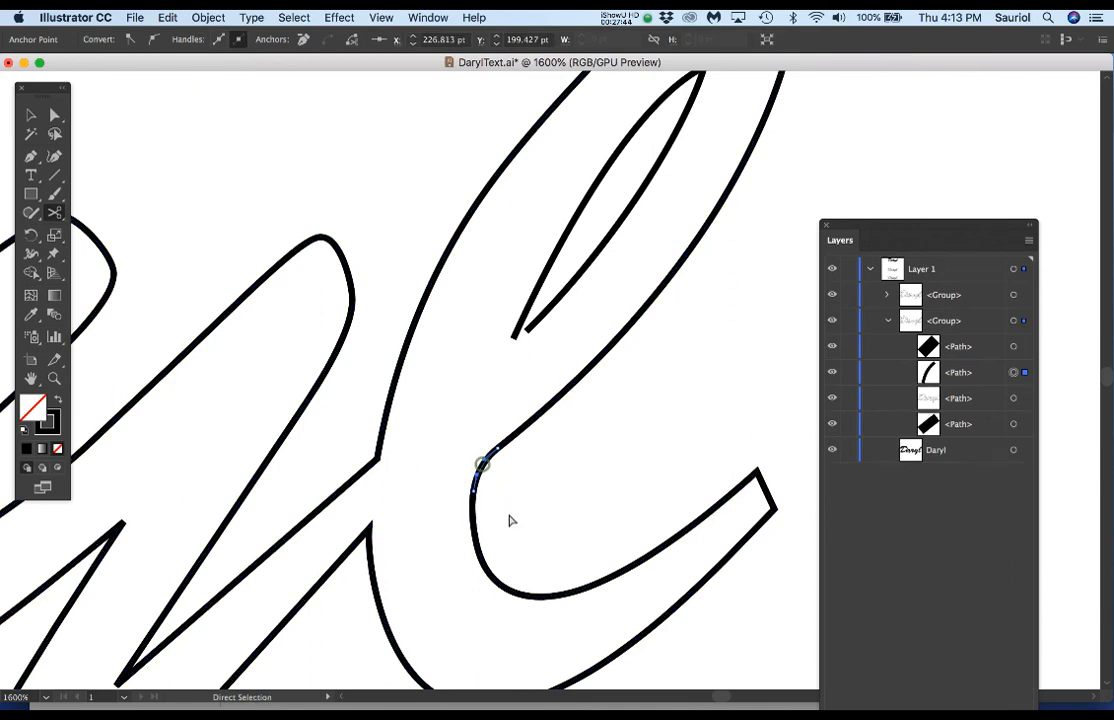
{"action": "key", "text": "Delete"}
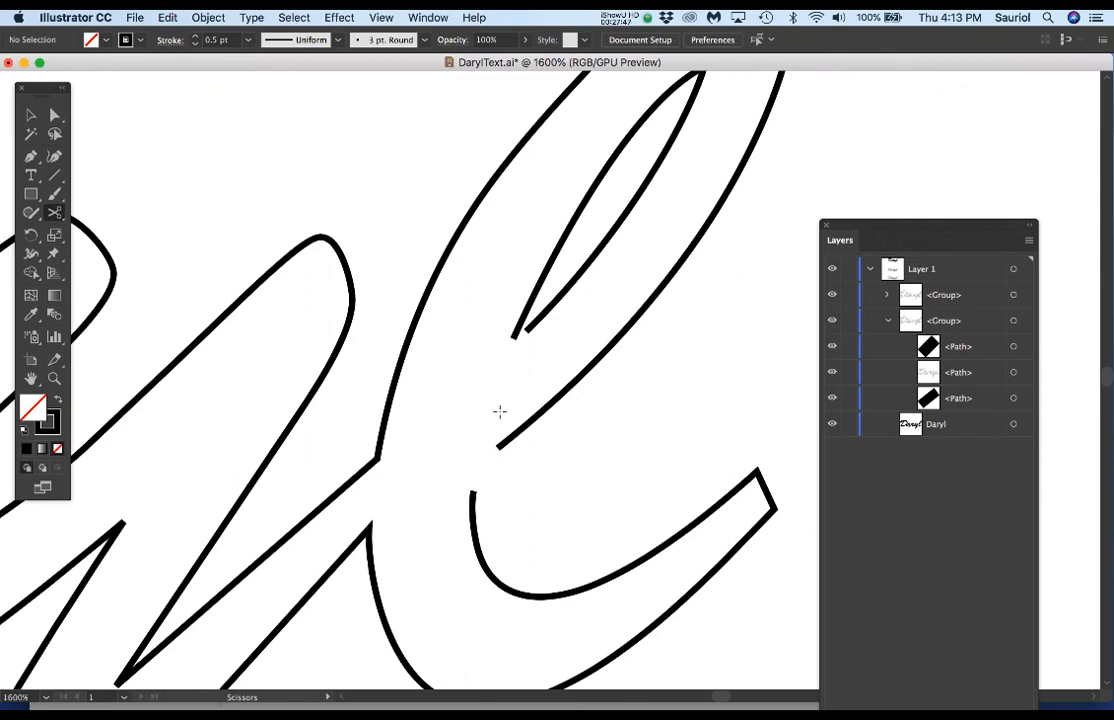
Join the bowl's open end to the counter's left edge with a curve, and the counter's right edge to the stem's open end.
{"action": "key", "text": "p"}
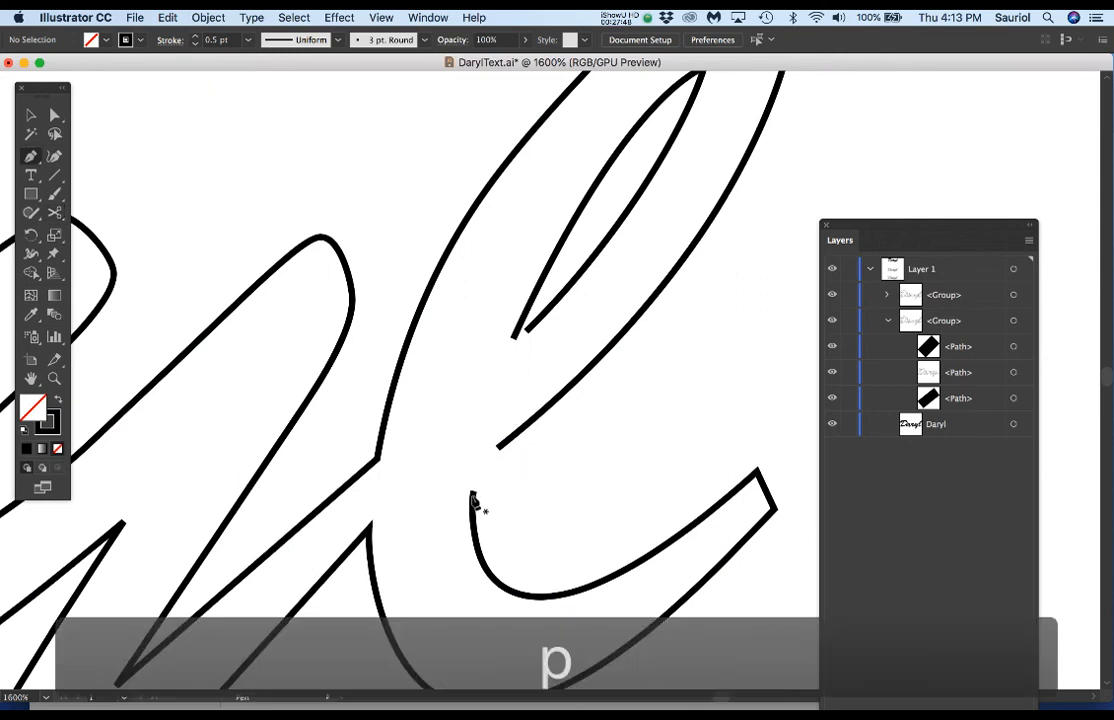
{"action": "left_click", "coordinate": [473, 493]}
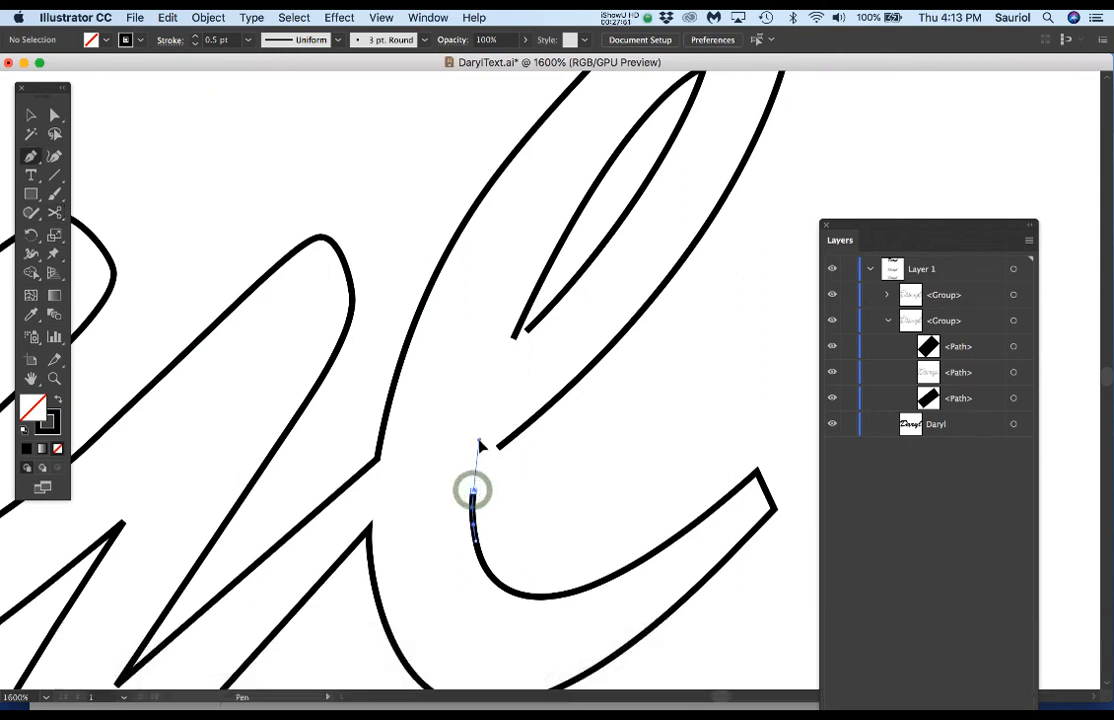
{"action": "left_click", "coordinate": [513, 341]}
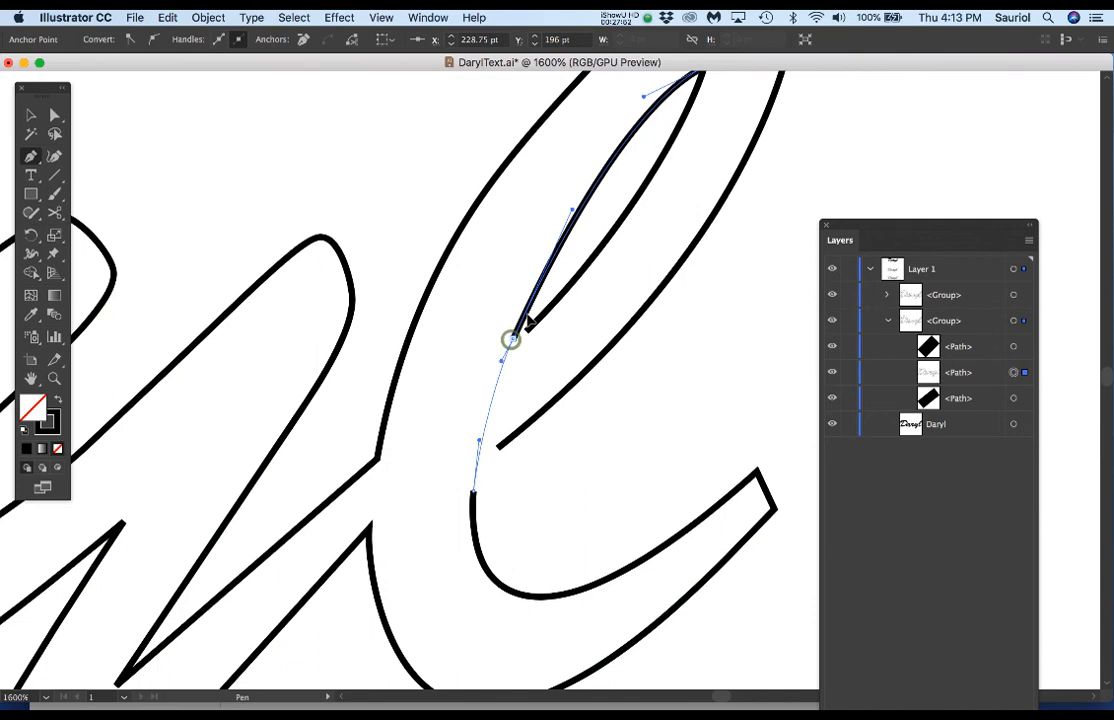
{"action": "left_click", "coordinate": [530, 326]}
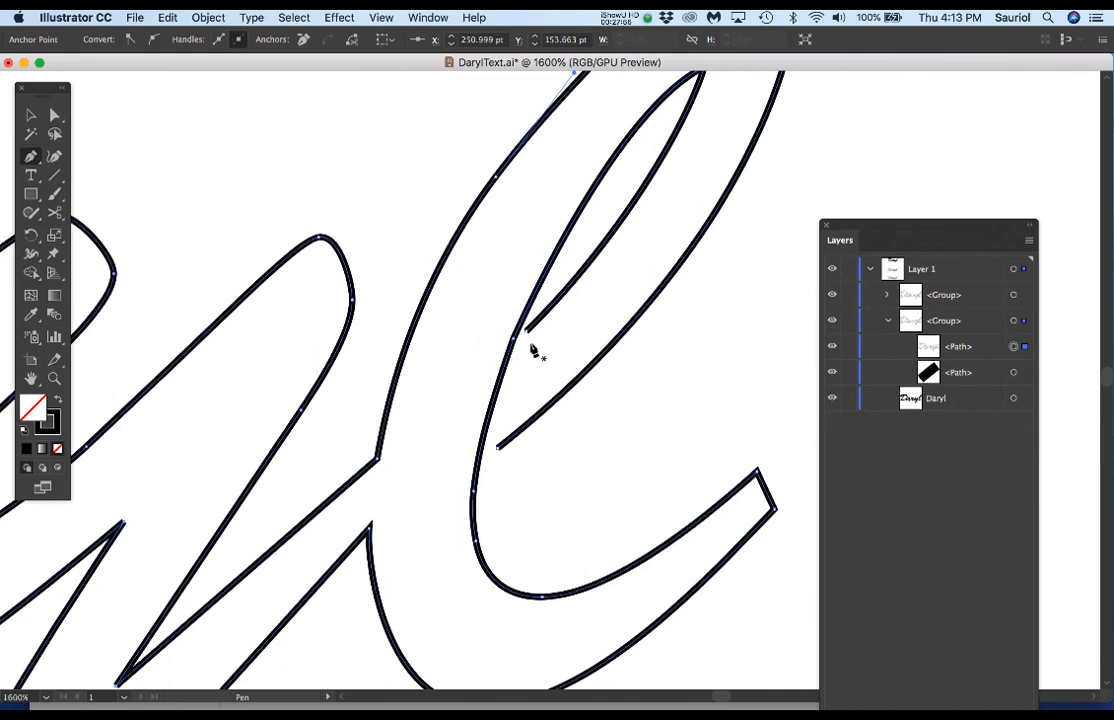
{"action": "left_click", "coordinate": [527, 328]}
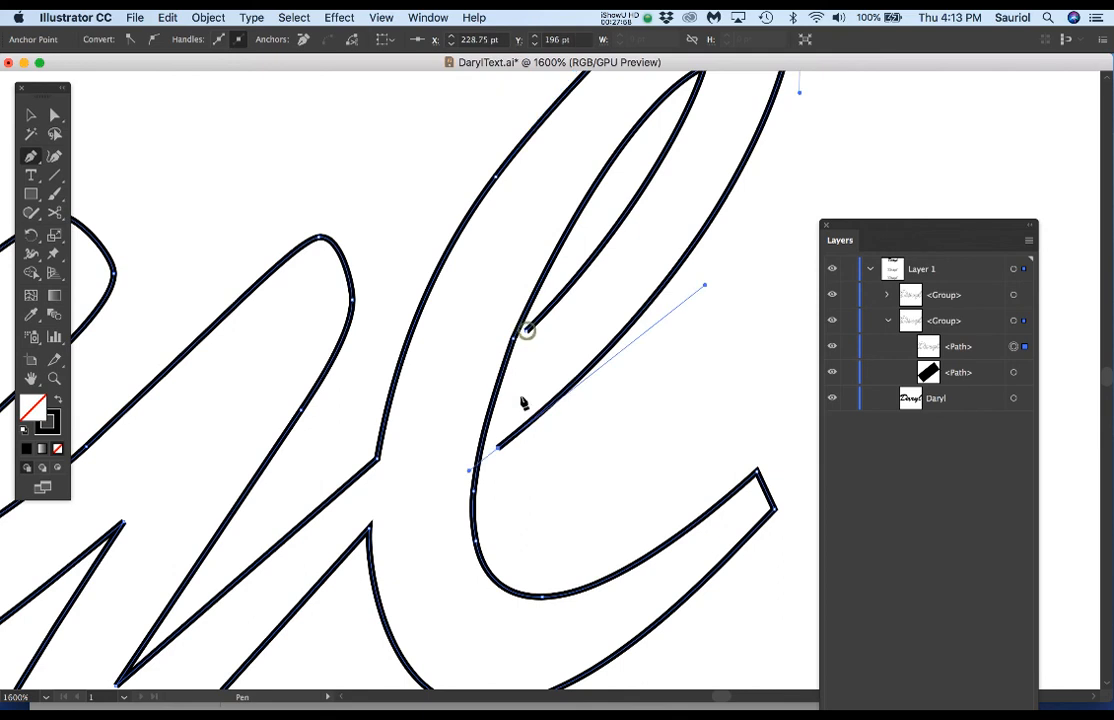
{"action": "left_click", "coordinate": [497, 450]}
Nudge the lower anchor of the counter's right edge inward, and shift the left edge's junction anchor and its lower handle outward.
{"action": "left_click", "coordinate": [529, 333], "text": "super"}
{"action": "left_click_drag", "start_coordinate": [527, 333], "coordinate": [537, 324]}
{"action": "scroll", "coordinate": [529, 382], "scroll_direction": "up", "scroll_amount": 1}
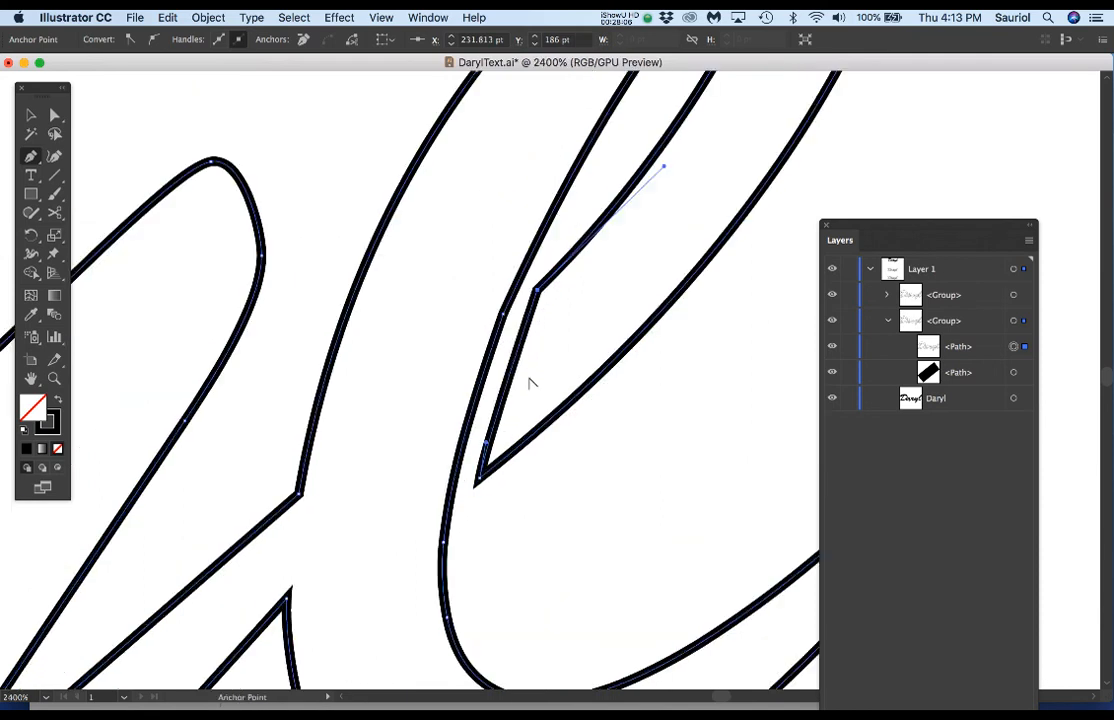
{"action": "left_click", "coordinate": [503, 314], "text": "super"}
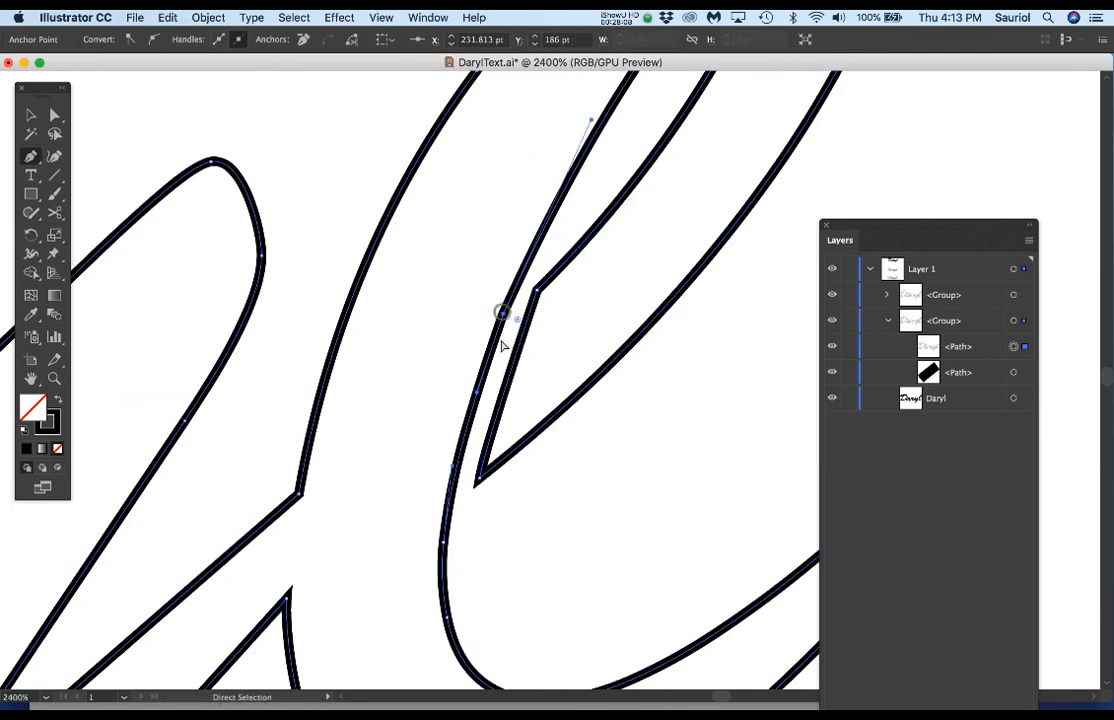
{"action": "left_click_drag", "start_coordinate": [474, 394], "coordinate": [469, 395]}
{"action": "left_click_drag", "start_coordinate": [504, 316], "coordinate": [498, 312]}
{"action": "scroll", "coordinate": [589, 466], "scroll_direction": "down", "scroll_amount": 1}
{"action": "scroll", "coordinate": [560, 490], "scroll_direction": "up", "scroll_amount": 2}
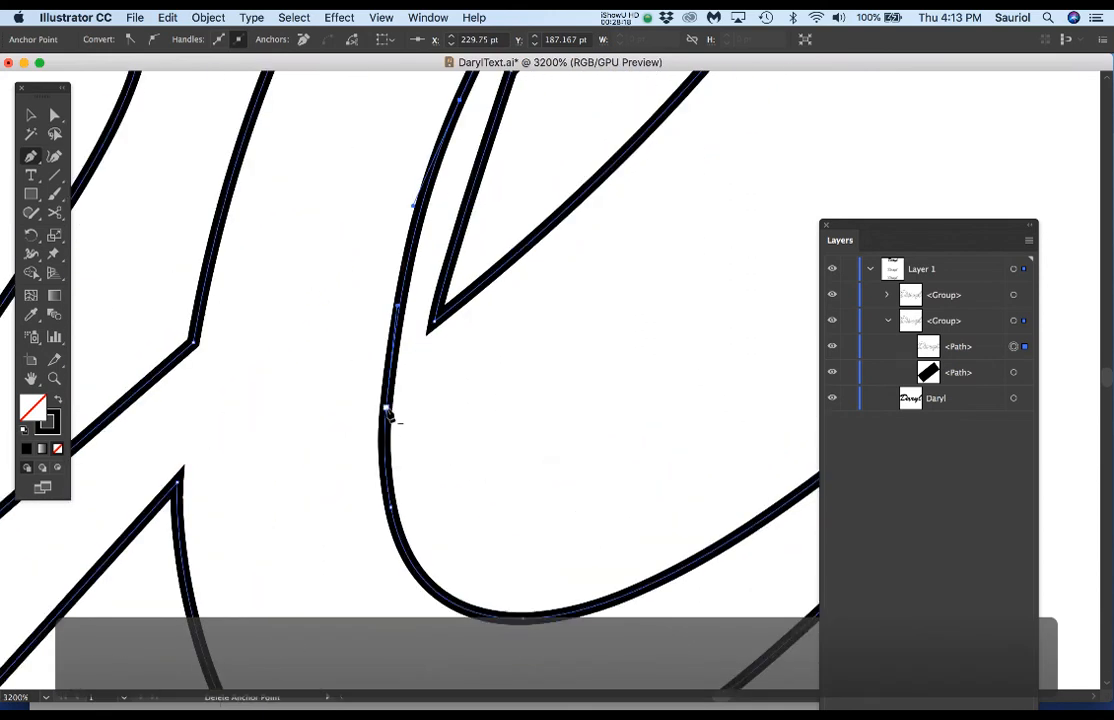
Delete the extra anchor on the left edge of the l's inner bowl, and lengthen the lower handle of the anchor above it.
{"action": "left_click", "coordinate": [387, 411]}
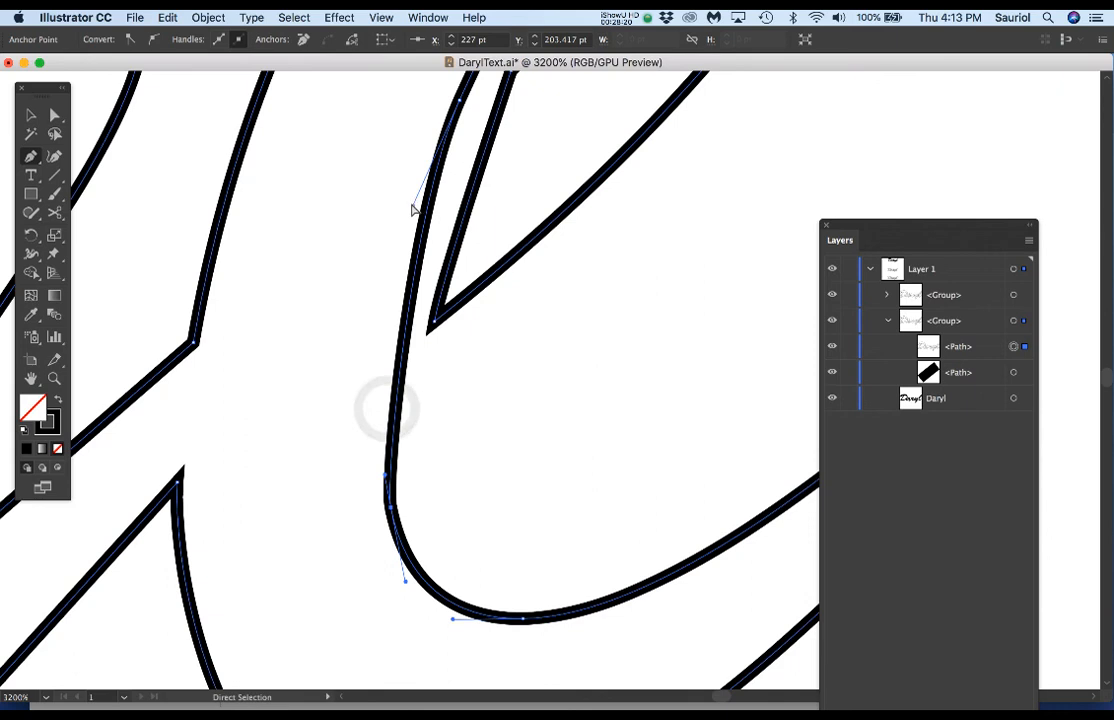
{"action": "left_click_drag", "start_coordinate": [412, 207], "coordinate": [375, 306]}
{"action": "scroll", "coordinate": [530, 440], "scroll_direction": "down", "scroll_amount": 2}
{"action": "scroll", "coordinate": [580, 455], "scroll_direction": "down", "scroll_amount": 2}
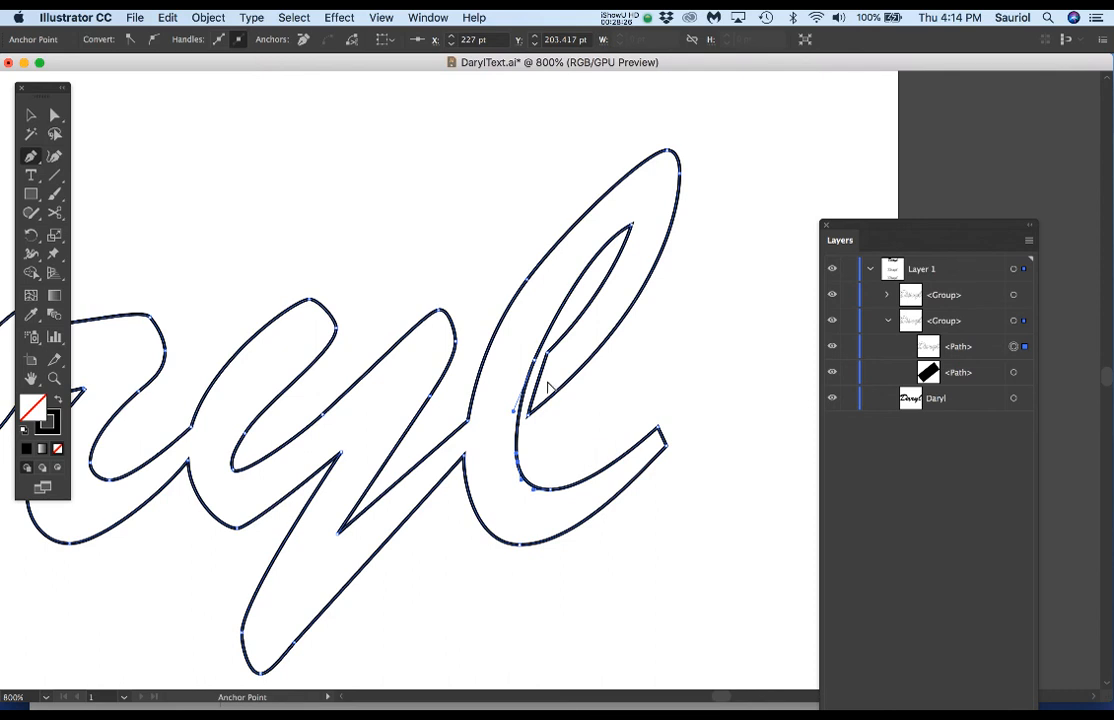
{"action": "left_click", "coordinate": [572, 400]}
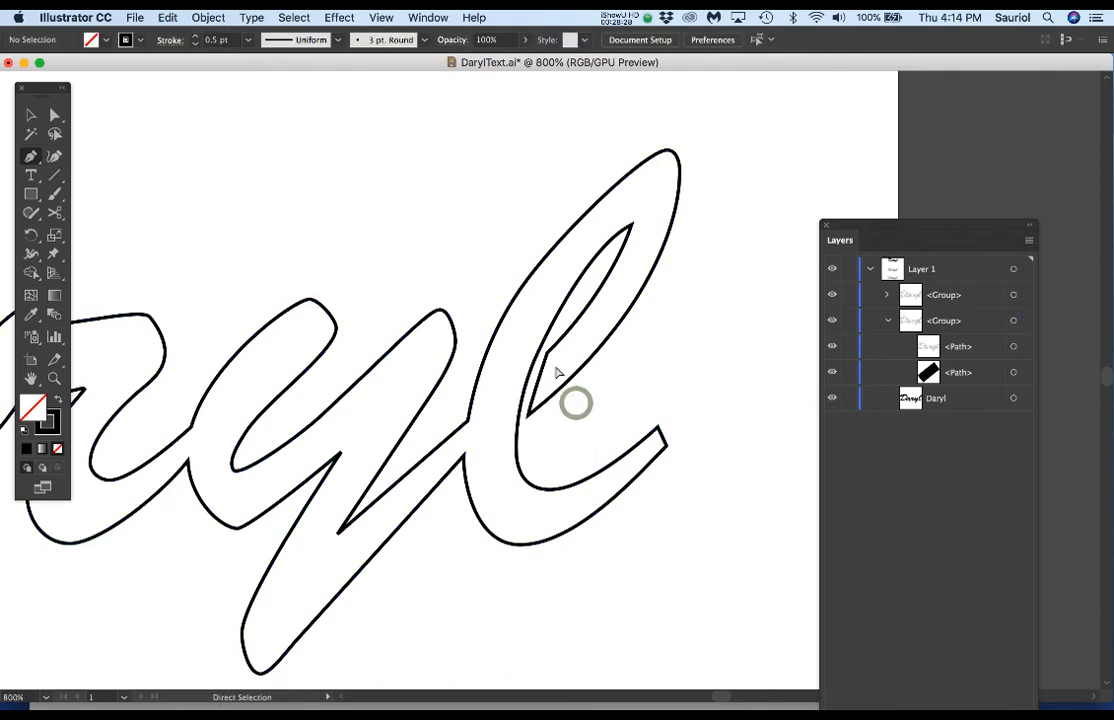
Shift the upper handle of the junction anchor on the l's left inner edge slightly outward.
{"action": "scroll", "coordinate": [545, 363], "scroll_direction": "up", "scroll_amount": 3}
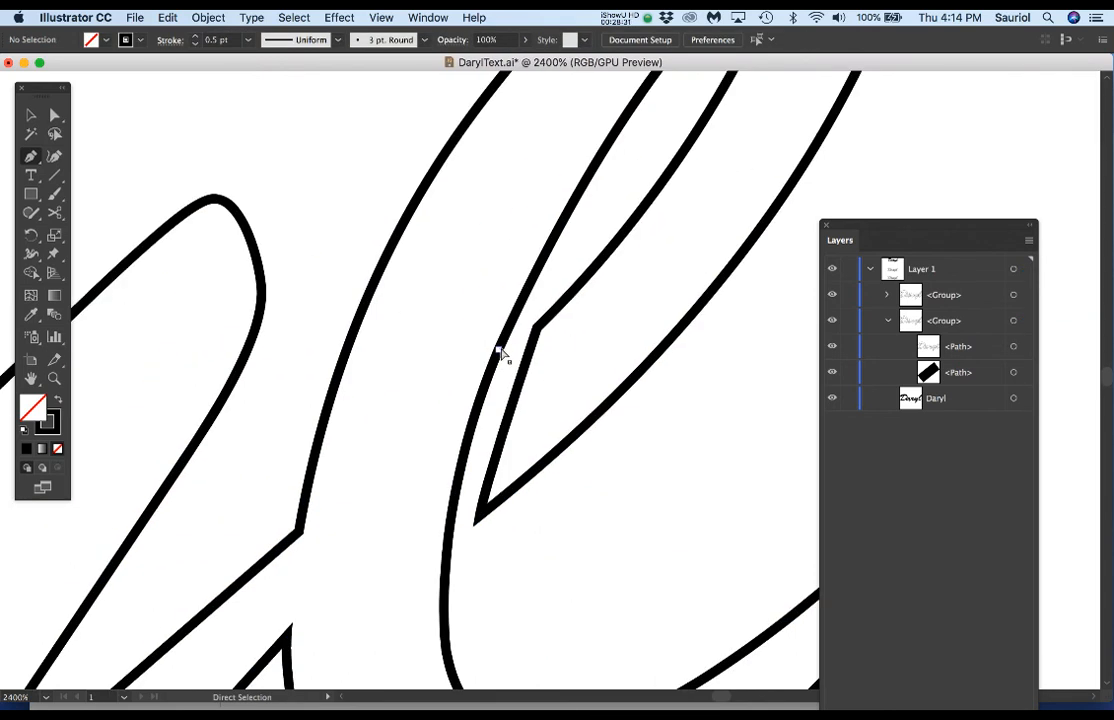
{"action": "left_click", "coordinate": [499, 350]}
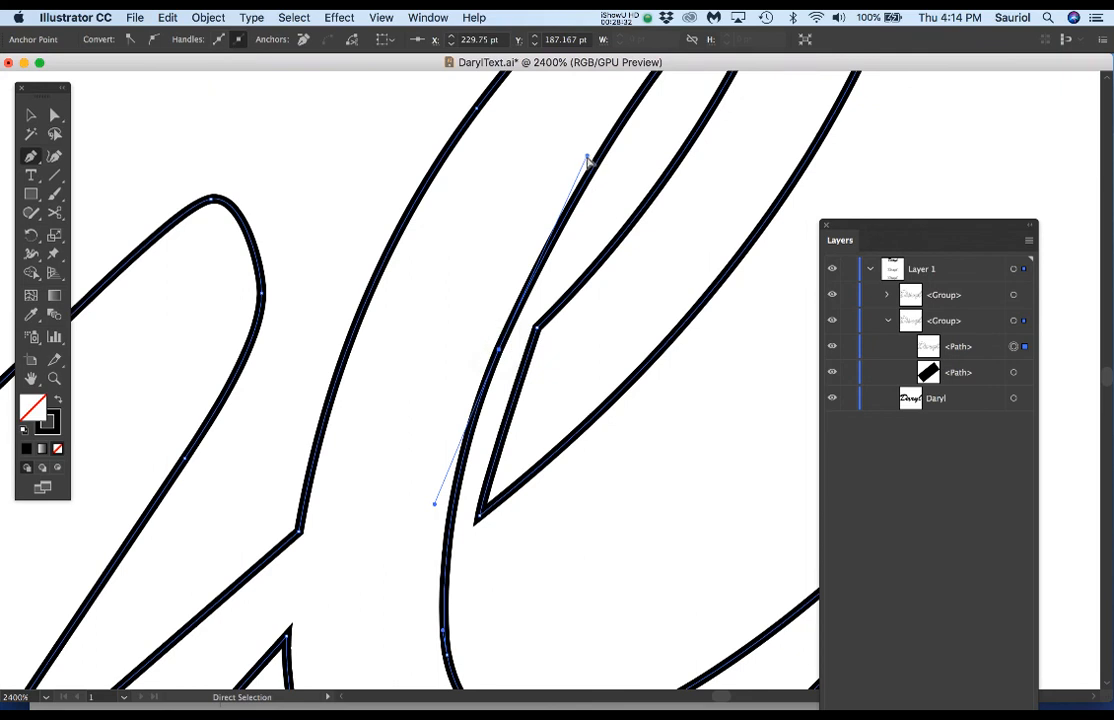
{"action": "left_click_drag", "start_coordinate": [572, 158], "coordinate": [544, 165]}
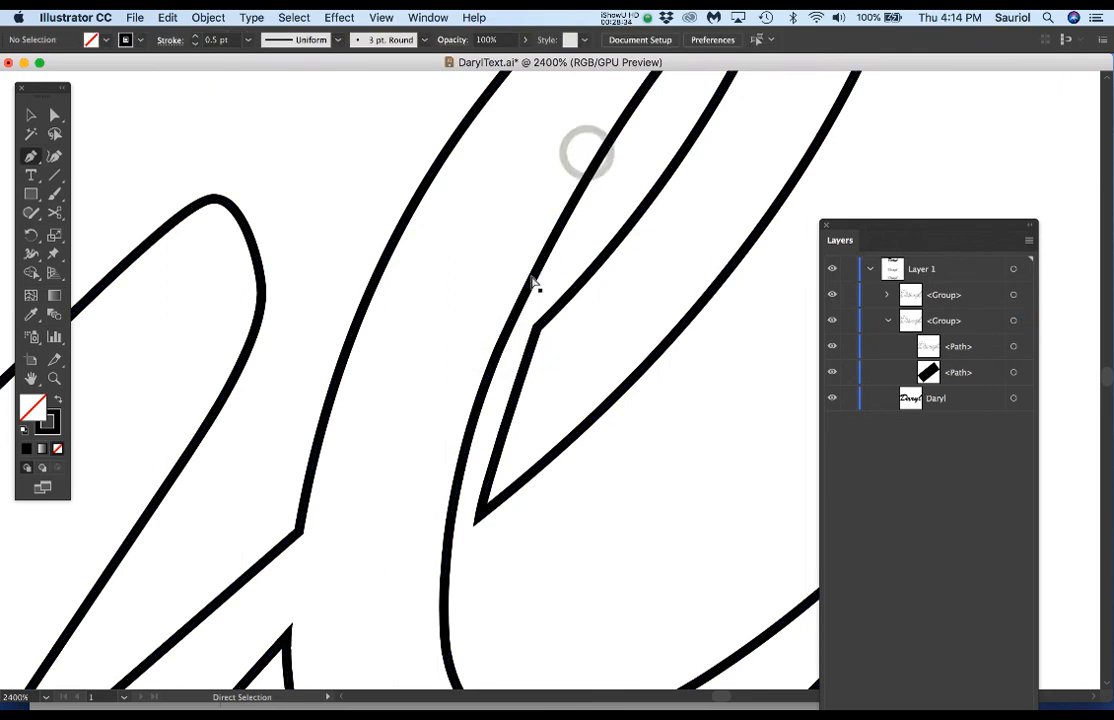
{"action": "left_click", "coordinate": [500, 350]}
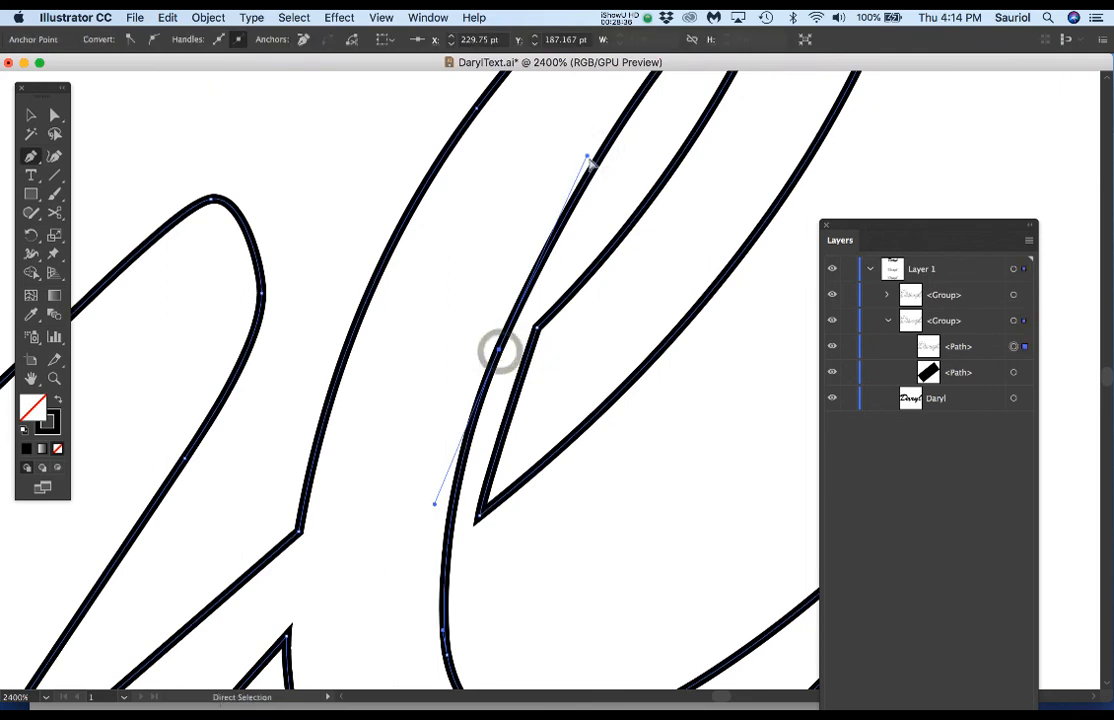
{"action": "left_click_drag", "start_coordinate": [587, 156], "coordinate": [575, 166]}
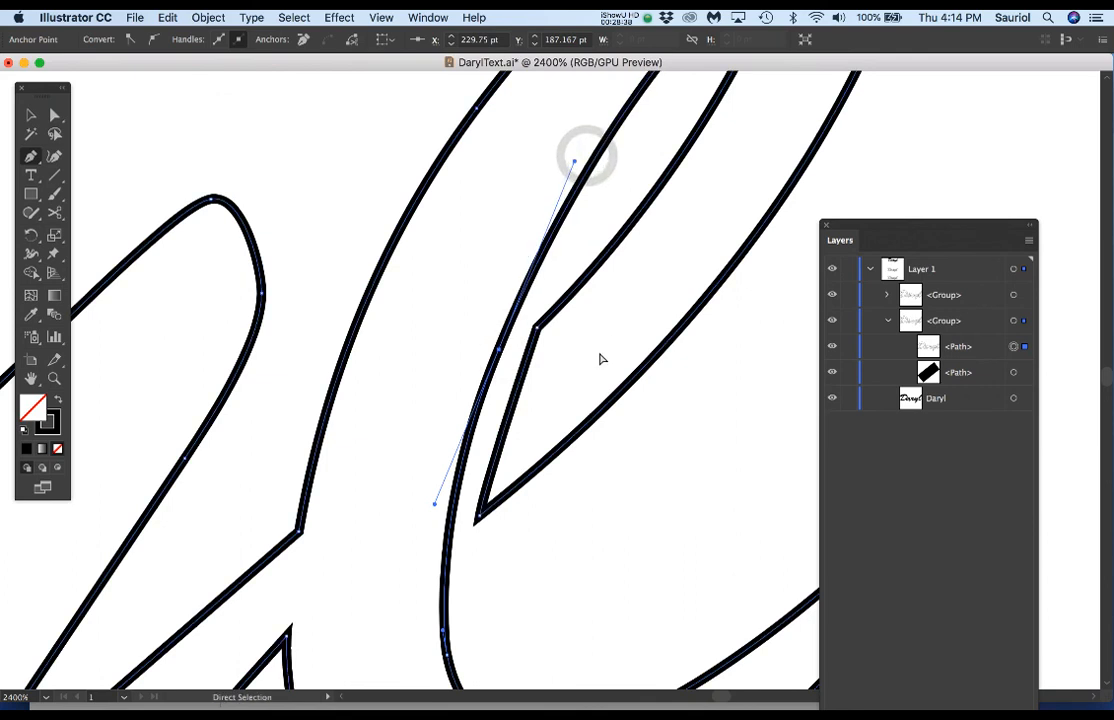
Nudge the lower anchor of the counter's right edge and the pointed tip below it toward the l's left inner edge.
{"action": "scroll", "coordinate": [599, 360], "scroll_direction": "down", "scroll_amount": 3}
{"action": "scroll", "coordinate": [575, 368], "scroll_direction": "up", "scroll_amount": 2}
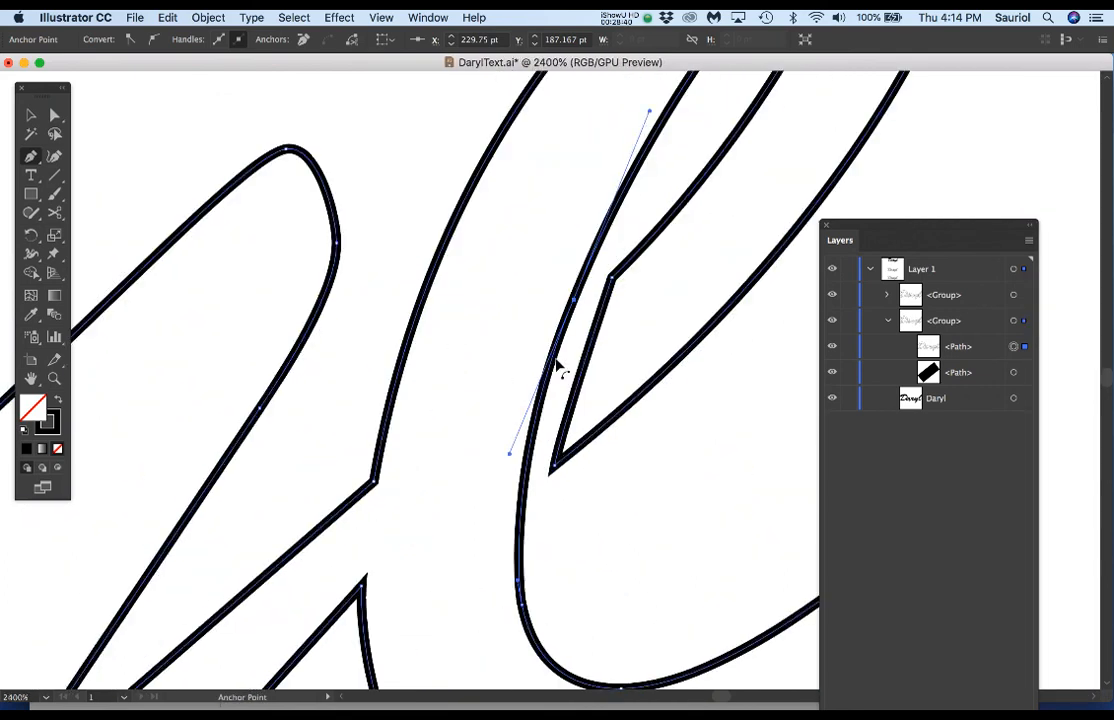
{"action": "left_click_drag", "start_coordinate": [612, 279], "coordinate": [596, 293]}
{"action": "left_click_drag", "start_coordinate": [554, 468], "coordinate": [547, 470]}
{"action": "left_click", "coordinate": [606, 472], "text": "super"}
{"action": "scroll", "coordinate": [609, 472], "scroll_direction": "down", "scroll_amount": 2}
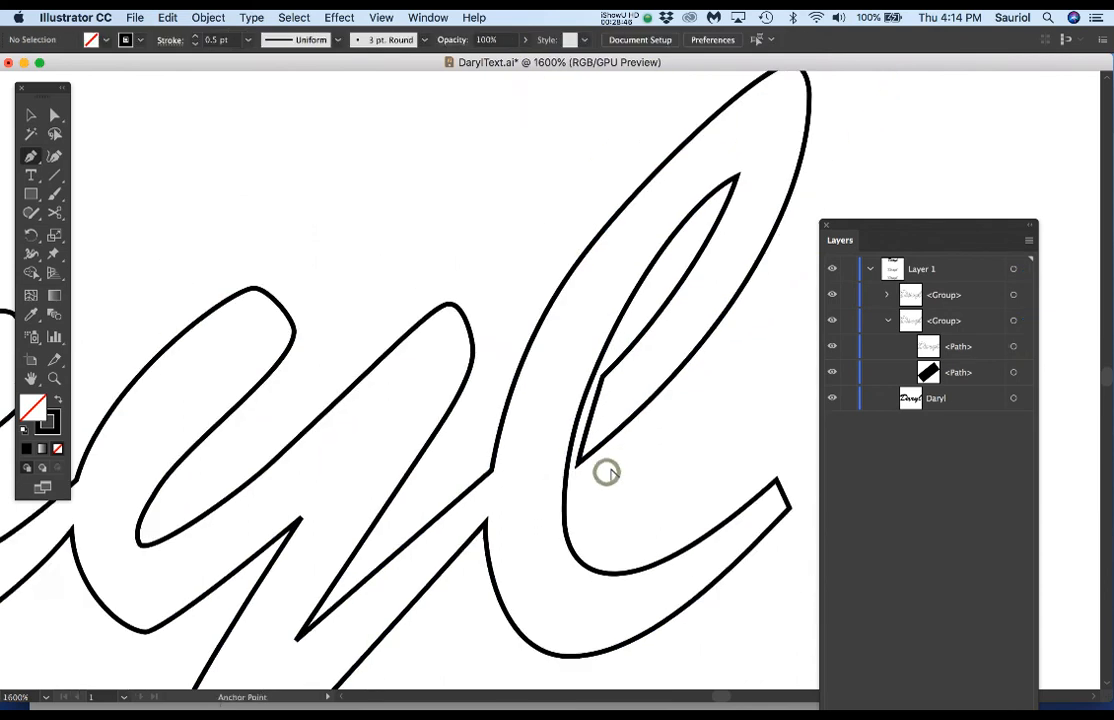
Pull the left handle of the bottom anchor on the a's outer bowl outward to round the curve.
{"action": "scroll", "coordinate": [607, 472], "scroll_direction": "down", "scroll_amount": 2}
{"action": "left_click_drag", "start_coordinate": [590, 503], "coordinate": [715, 365]}
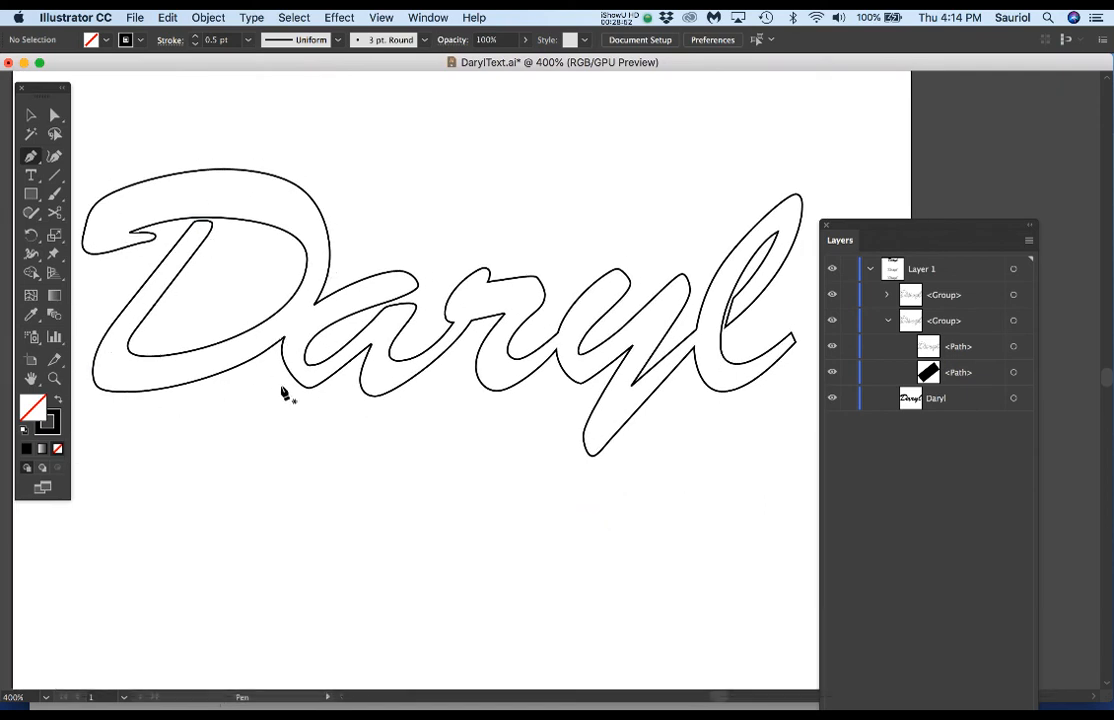
{"action": "key", "text": "super+equal"}
{"action": "key", "text": "super+equal"}
{"action": "key", "text": "super+equal"}
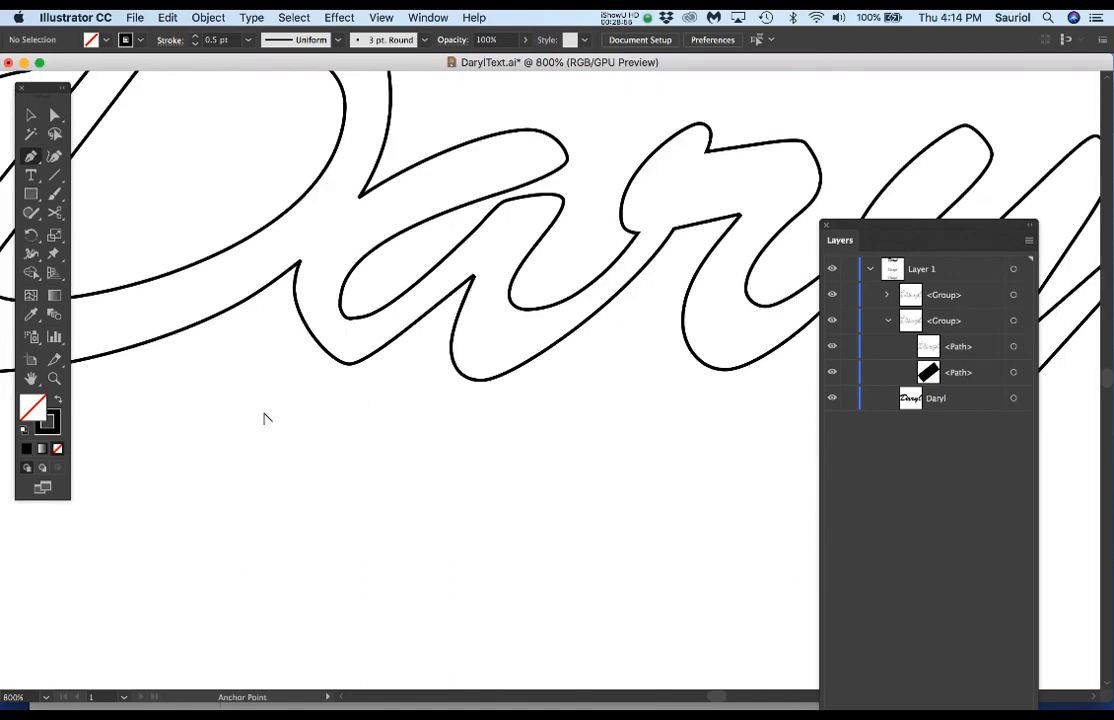
{"action": "left_click_drag", "start_coordinate": [365, 333], "coordinate": [320, 344]}
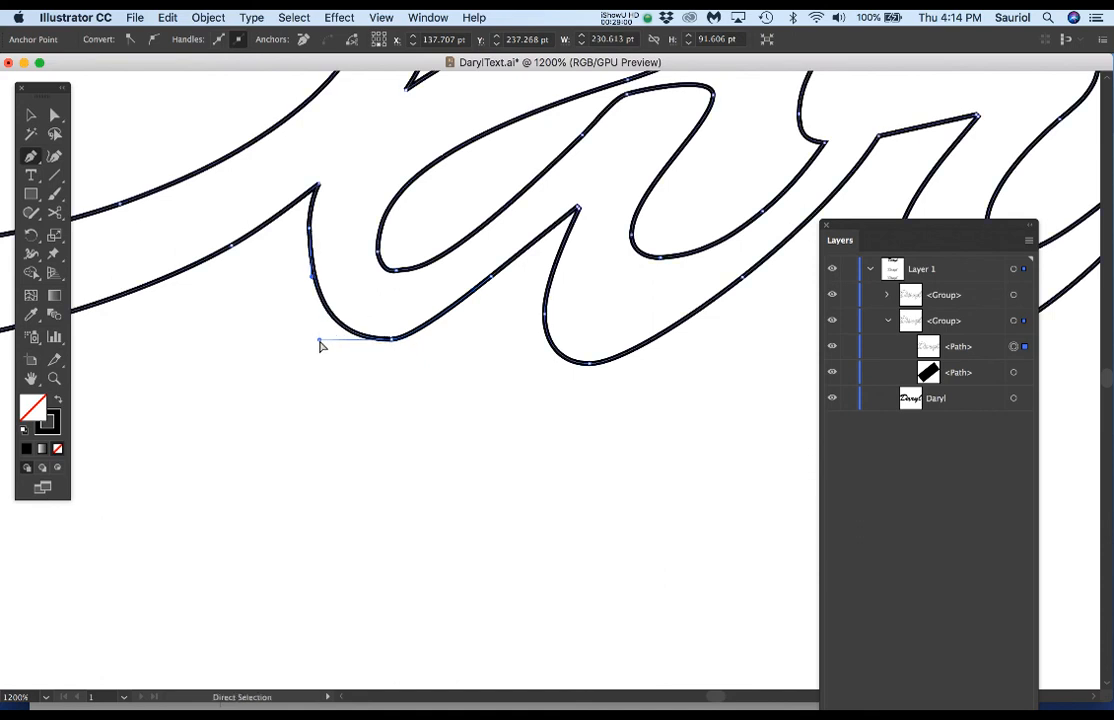
Remove the anchor at the bottom of the a's counter and adjust the adjoining handles to smooth the curve.
{"action": "left_click", "coordinate": [398, 272]}
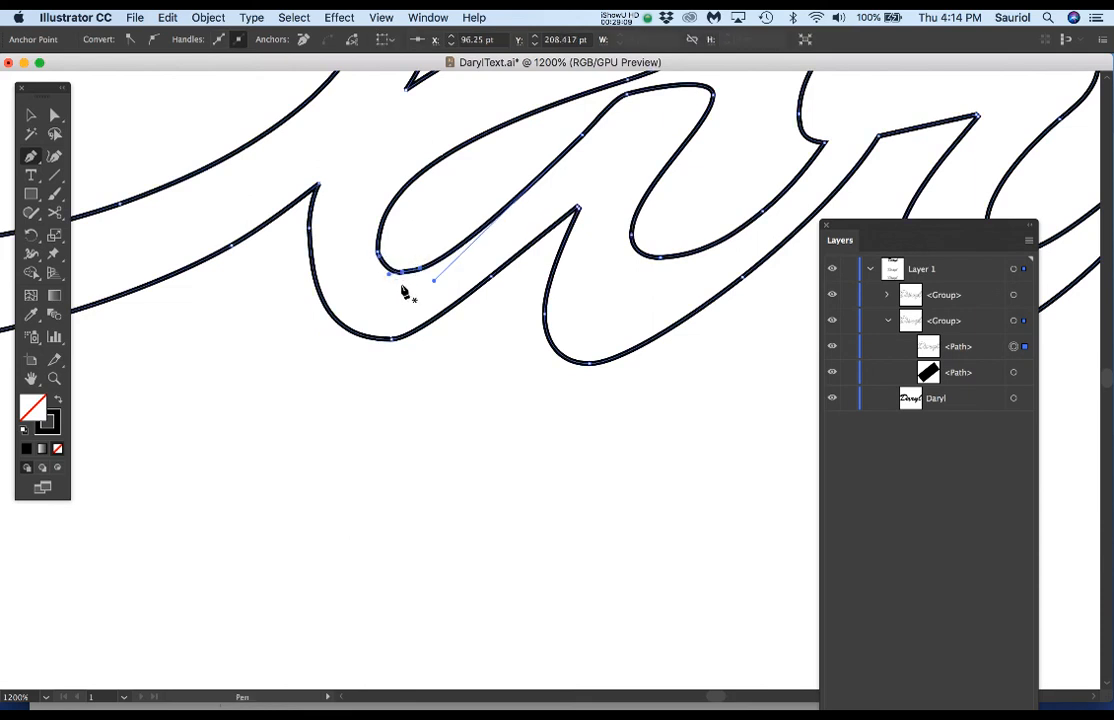
{"action": "mouse_move", "coordinate": [403, 274]}
{"action": "left_mouse_down"}
{"action": "mouse_move", "coordinate": [380, 260]}
{"action": "mouse_move", "coordinate": [393, 284]}
{"action": "mouse_move", "coordinate": [382, 278]}
{"action": "left_mouse_up"}
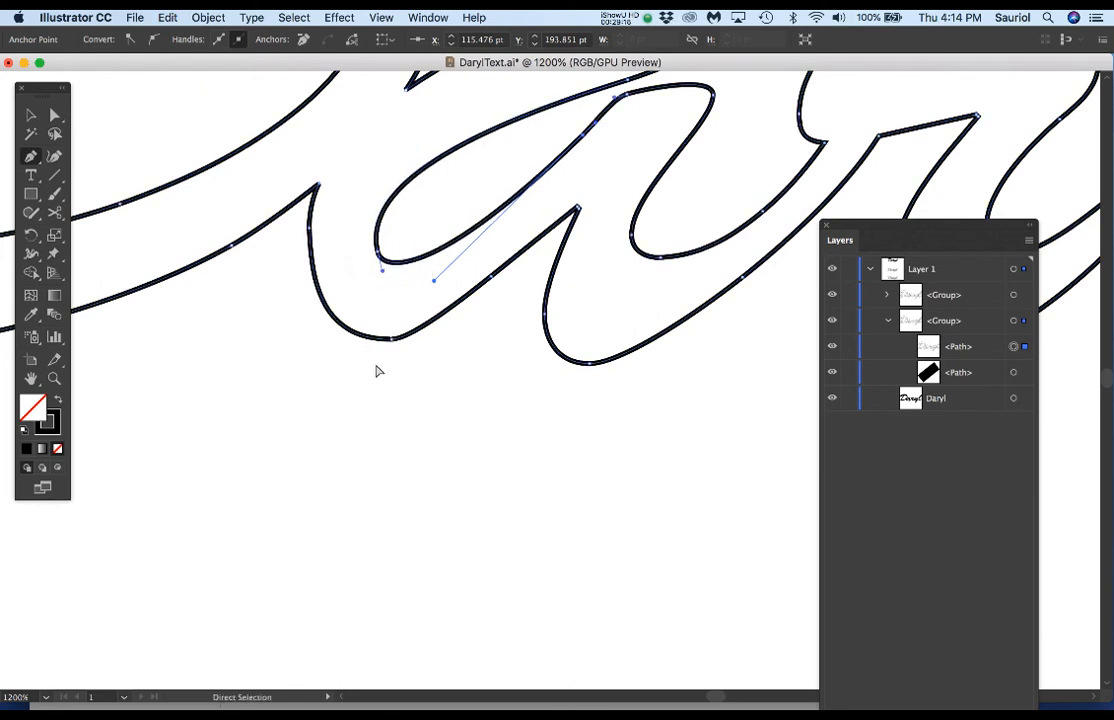
{"action": "left_click", "coordinate": [366, 373]}
{"action": "key", "text": "super+minus"}
{"action": "scroll", "coordinate": [444, 359], "scroll_direction": "down", "scroll_amount": 1}
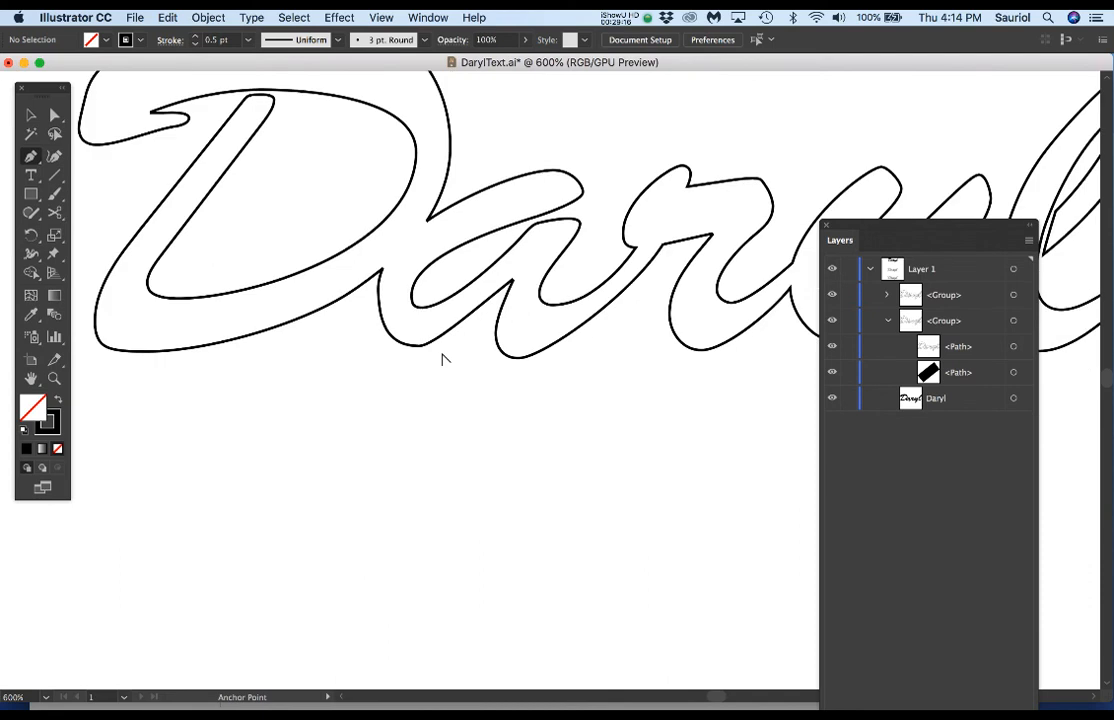
Smooth the a's outer bowl by shifting its left anchor outward and adjusting both handles of its bottom anchor.
{"action": "left_click", "coordinate": [383, 331]}
{"action": "scroll", "coordinate": [385, 326], "scroll_direction": "up", "scroll_amount": 2}
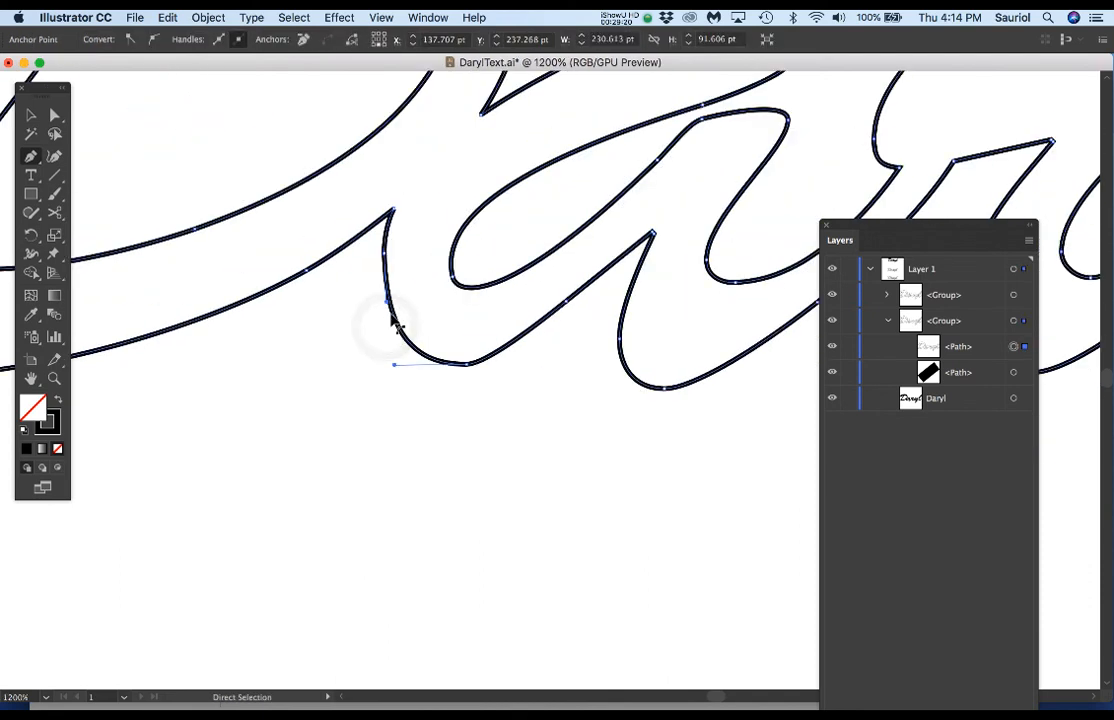
{"action": "mouse_move", "coordinate": [386, 302]}
{"action": "left_mouse_down"}
{"action": "mouse_move", "coordinate": [389, 258]}
{"action": "mouse_move", "coordinate": [382, 265]}
{"action": "left_mouse_up"}
{"action": "left_click", "coordinate": [465, 365]}
{"action": "left_click_drag", "start_coordinate": [393, 365], "coordinate": [397, 369]}
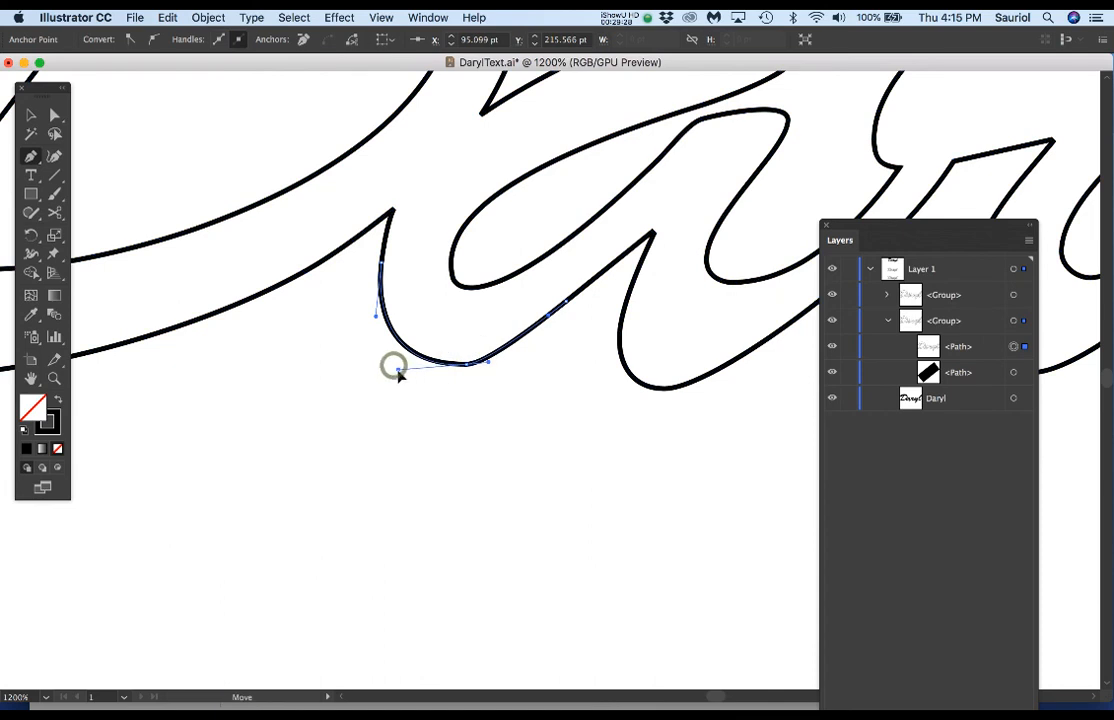
{"action": "left_click_drag", "start_coordinate": [487, 362], "coordinate": [510, 358]}
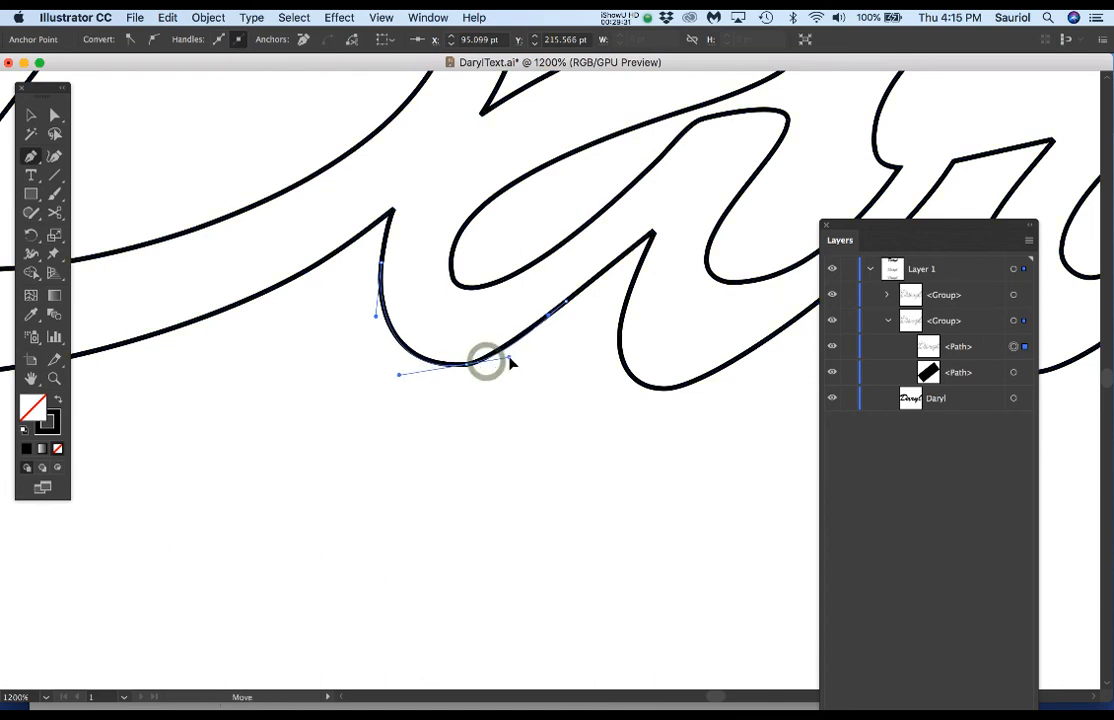
{"action": "left_click", "coordinate": [567, 302]}
{"action": "left_click", "coordinate": [569, 368], "text": "super"}
Shrink the Layers panel and move it lower so most of the lettering is clear of it.
{"action": "scroll", "coordinate": [550, 408], "scroll_direction": "down", "scroll_amount": 3}
{"action": "left_click_drag", "start_coordinate": [656, 399], "coordinate": [612, 323]}
{"action": "left_click_drag", "start_coordinate": [910, 229], "coordinate": [895, 12]}
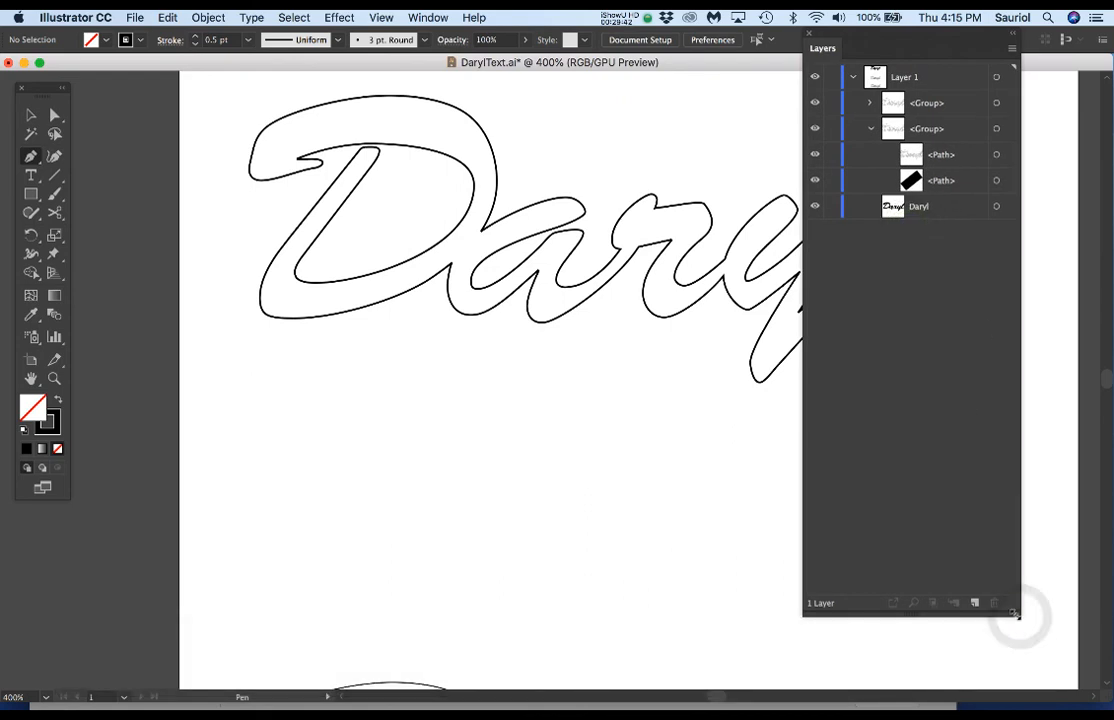
{"action": "left_click_drag", "start_coordinate": [998, 610], "coordinate": [968, 403]}
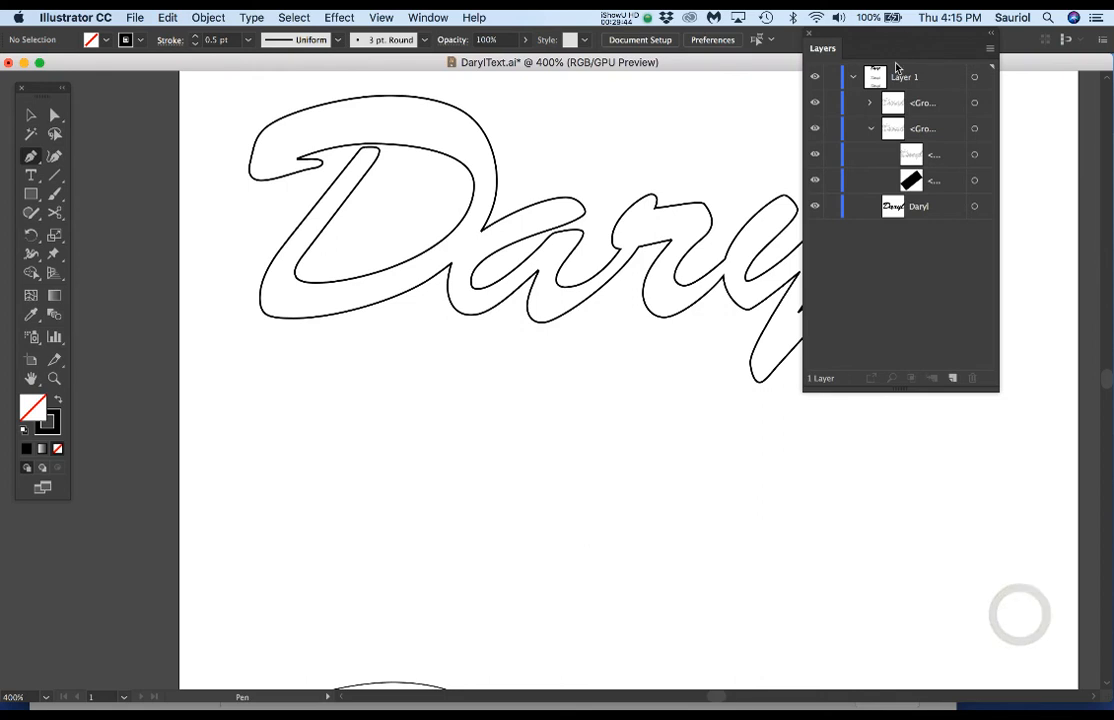
{"action": "left_click_drag", "start_coordinate": [900, 36], "coordinate": [947, 306]}
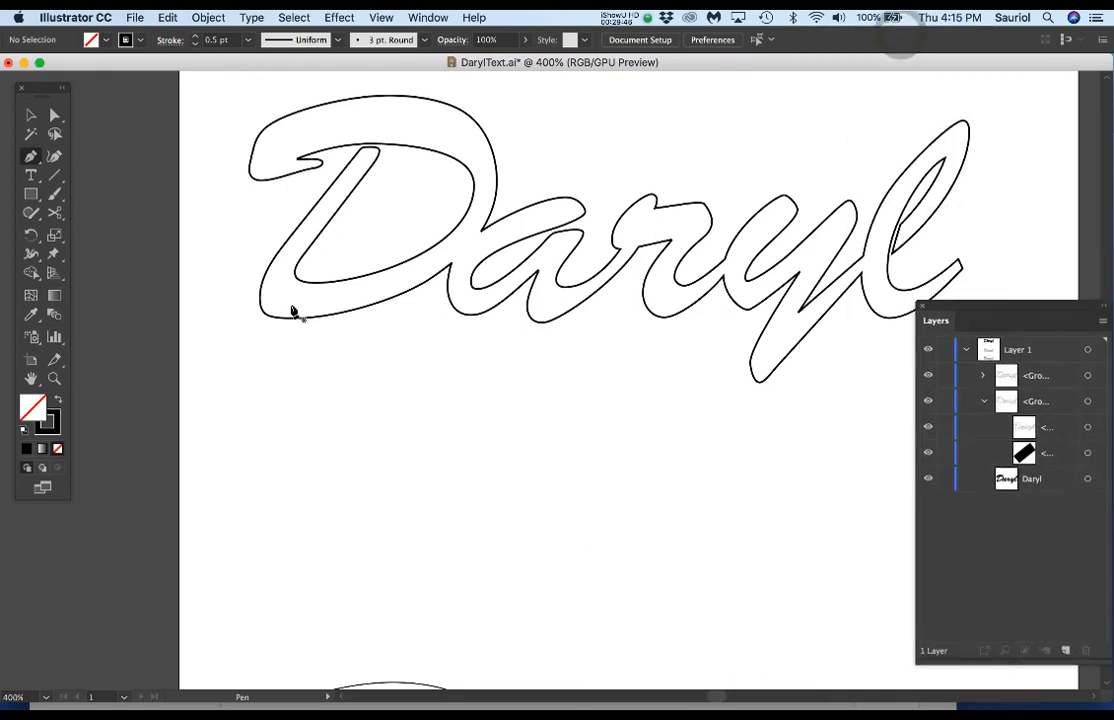
{"action": "left_click_drag", "start_coordinate": [544, 359], "coordinate": [487, 390]}
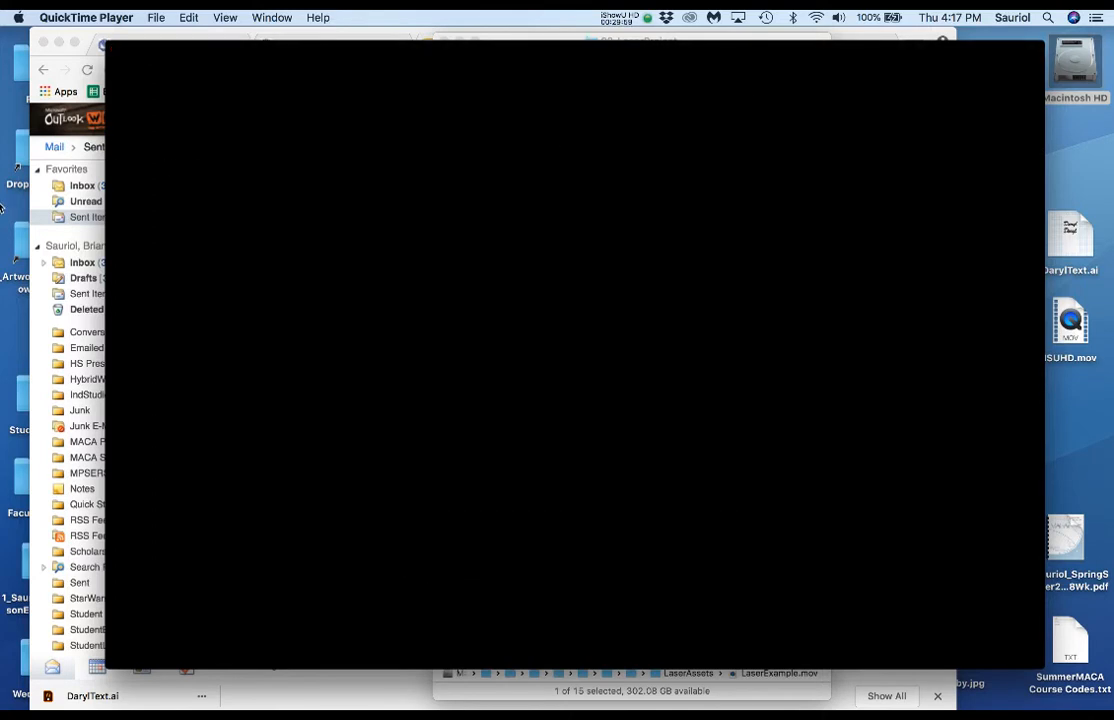
Play LaserExample.mov in QuickTime Player, raise the volume, and play the movie again.
{"action": "mouse_move", "coordinate": [2, 208]}
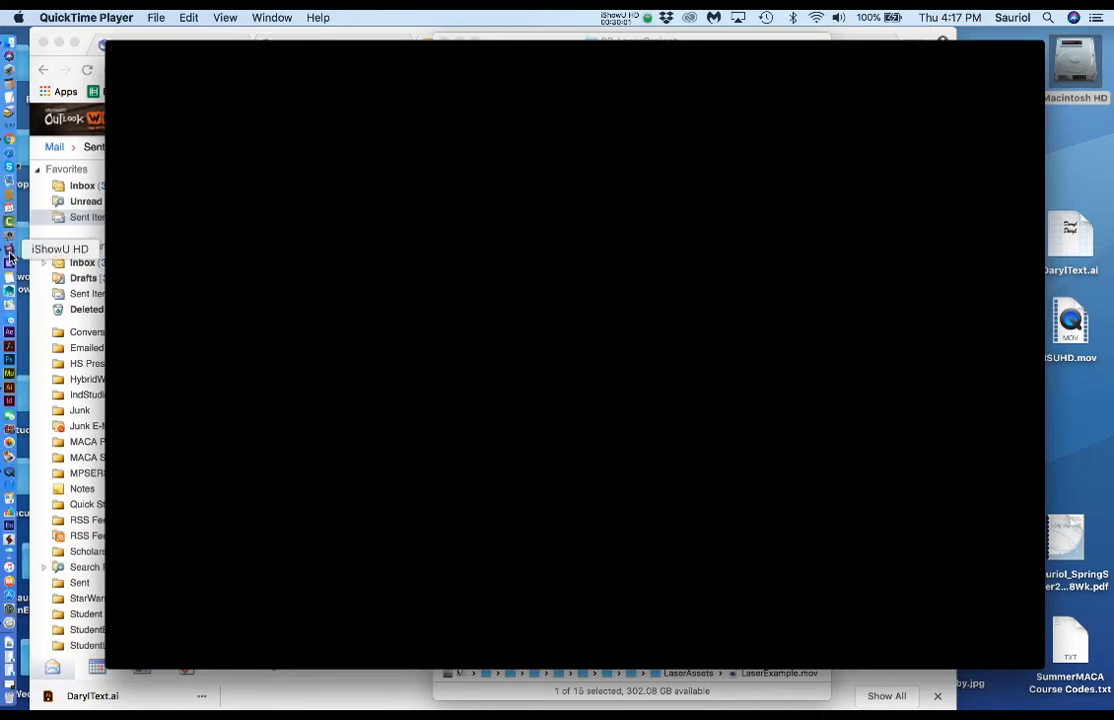
{"action": "left_click", "coordinate": [411, 50]}
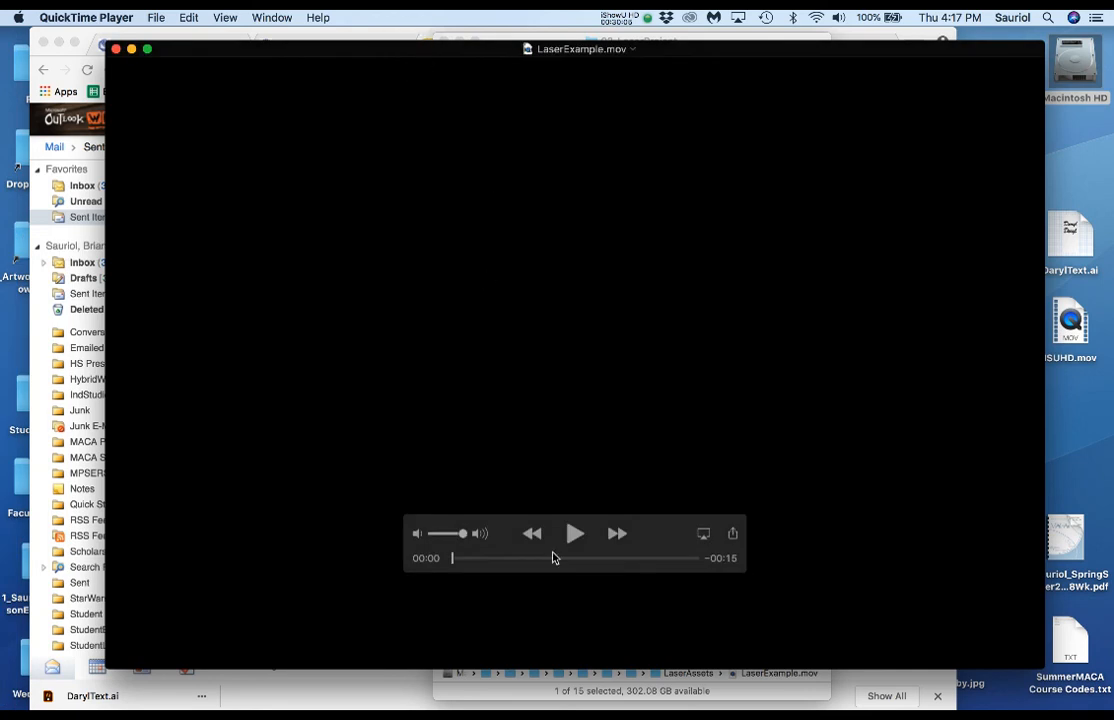
{"action": "left_click", "coordinate": [575, 535]}
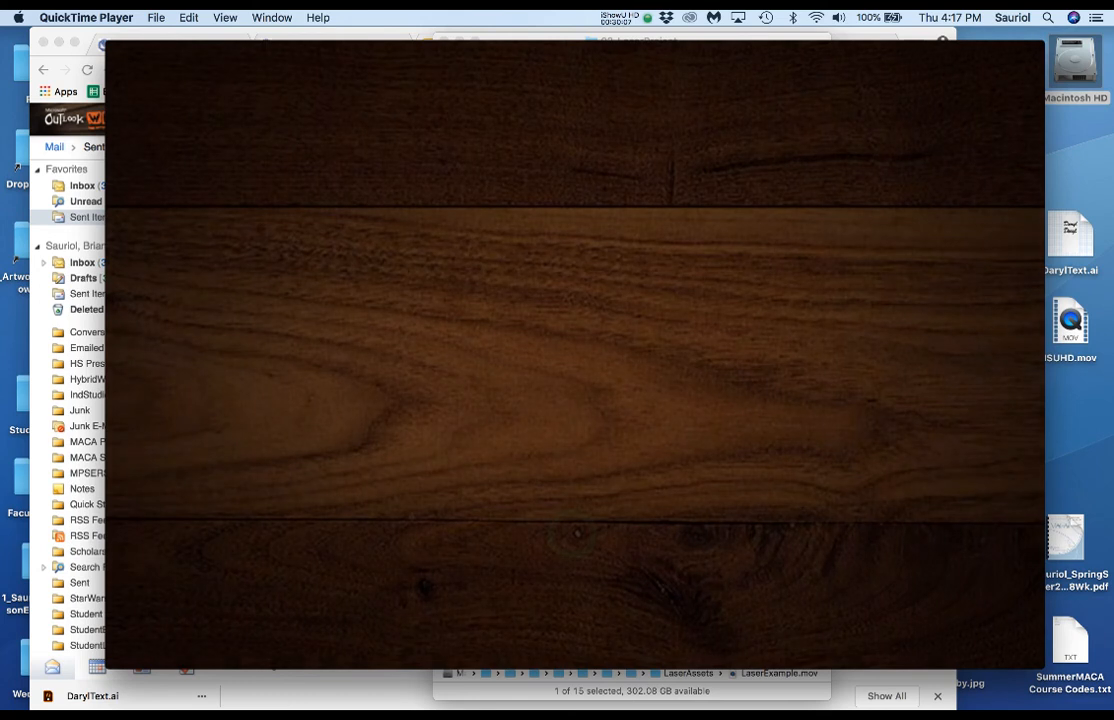
{"action": "key", "text": "XF86AudioRaiseVolume"}
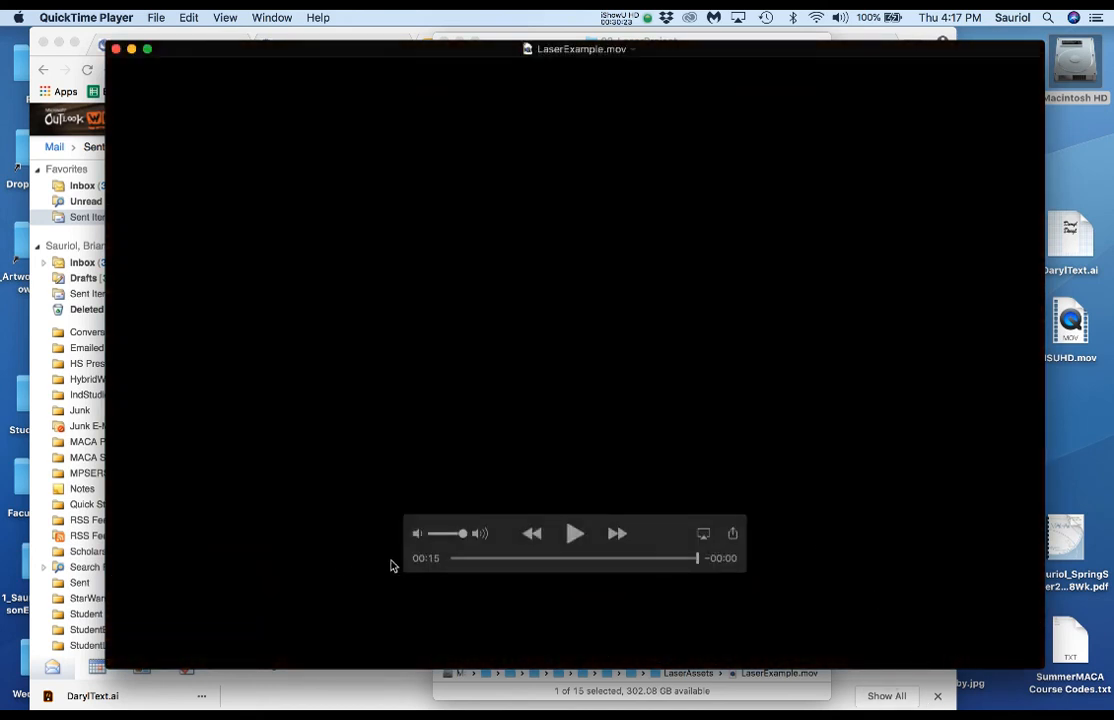
{"action": "left_click", "coordinate": [574, 535]}
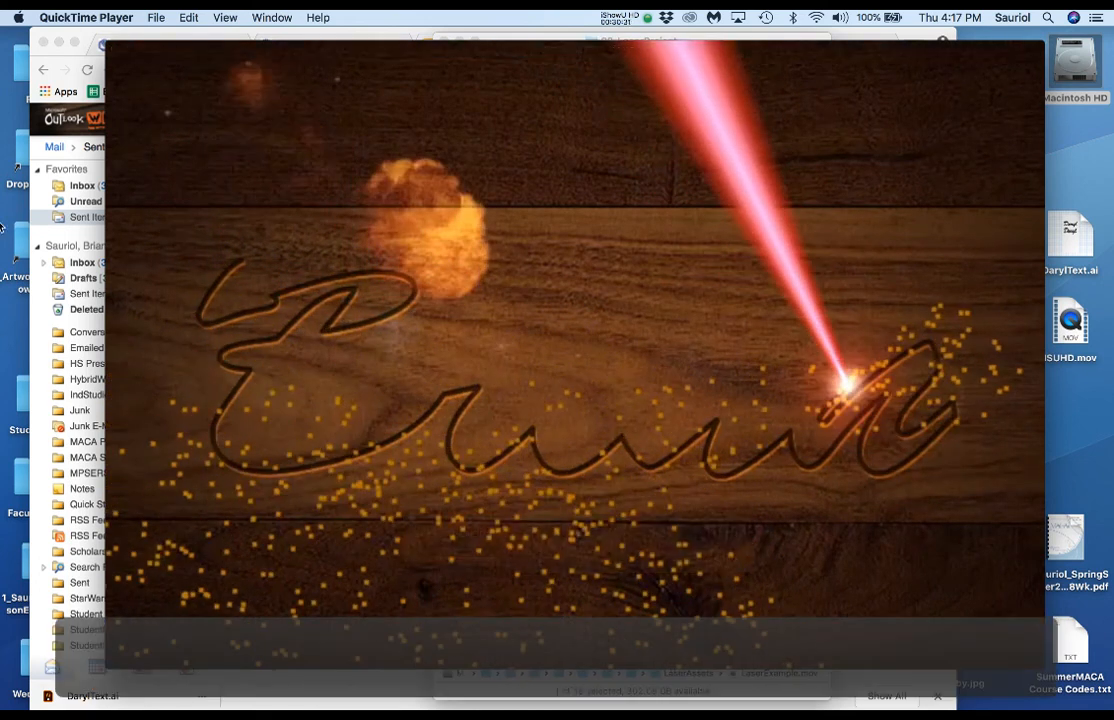
Switch back to Illustrator, select the merged lettering path, and move the Layers panel lower, clear of the l.
{"action": "mouse_move", "coordinate": [4, 168]}
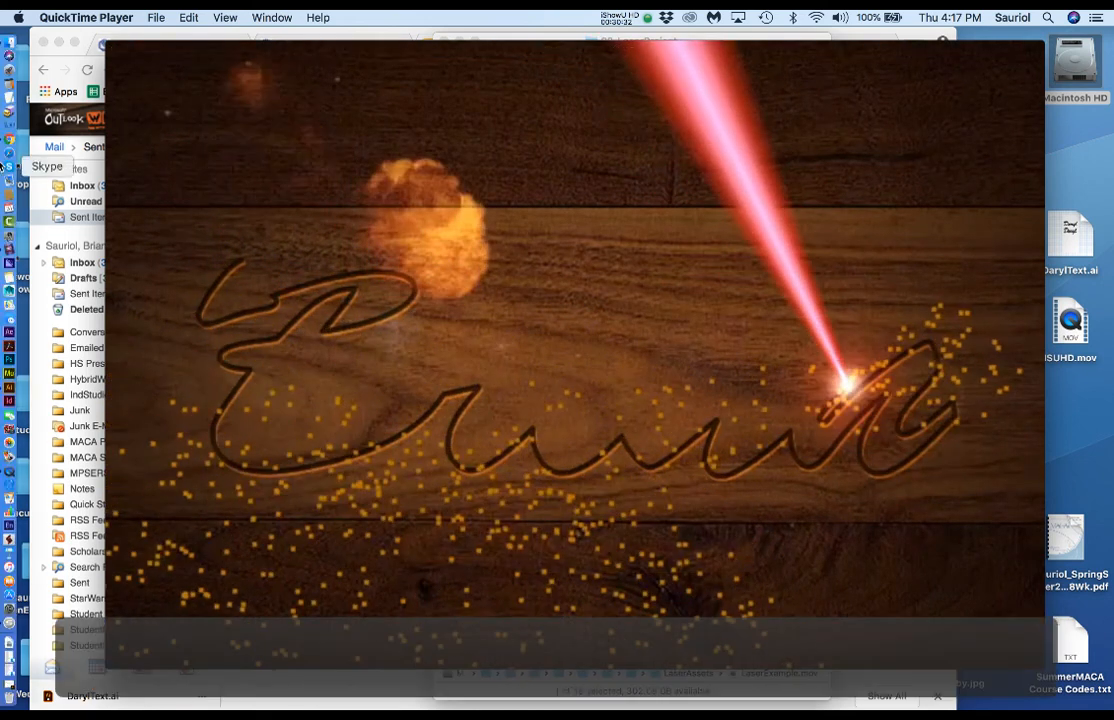
{"action": "left_click", "coordinate": [9, 388]}
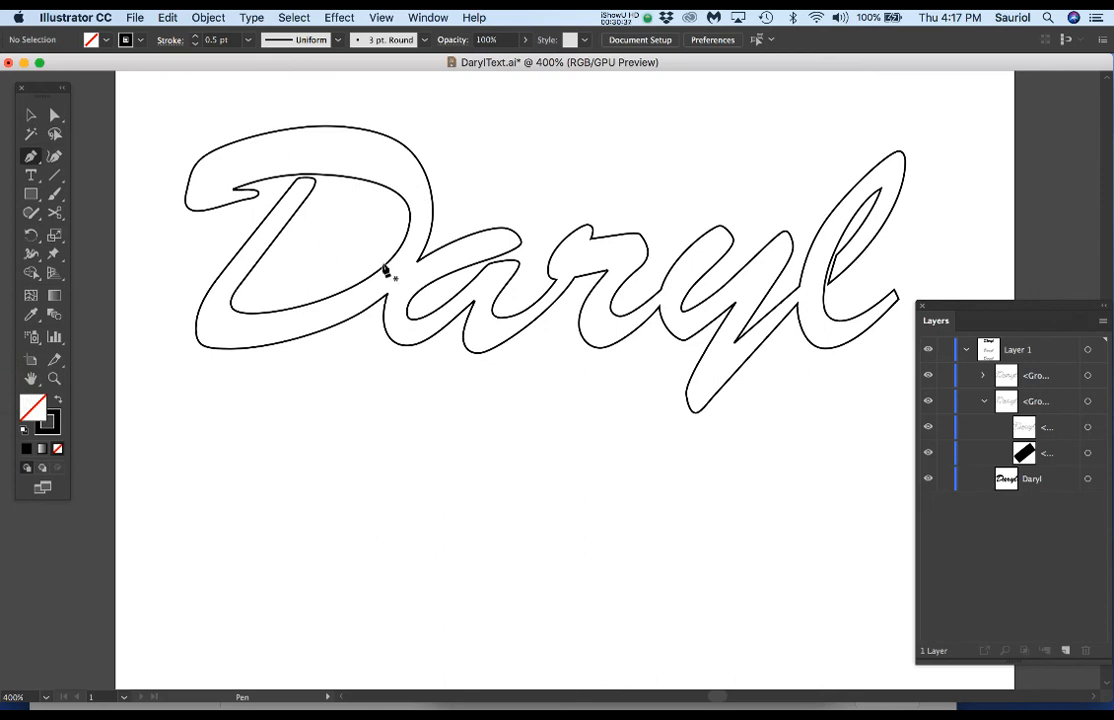
{"action": "left_click", "coordinate": [424, 292]}
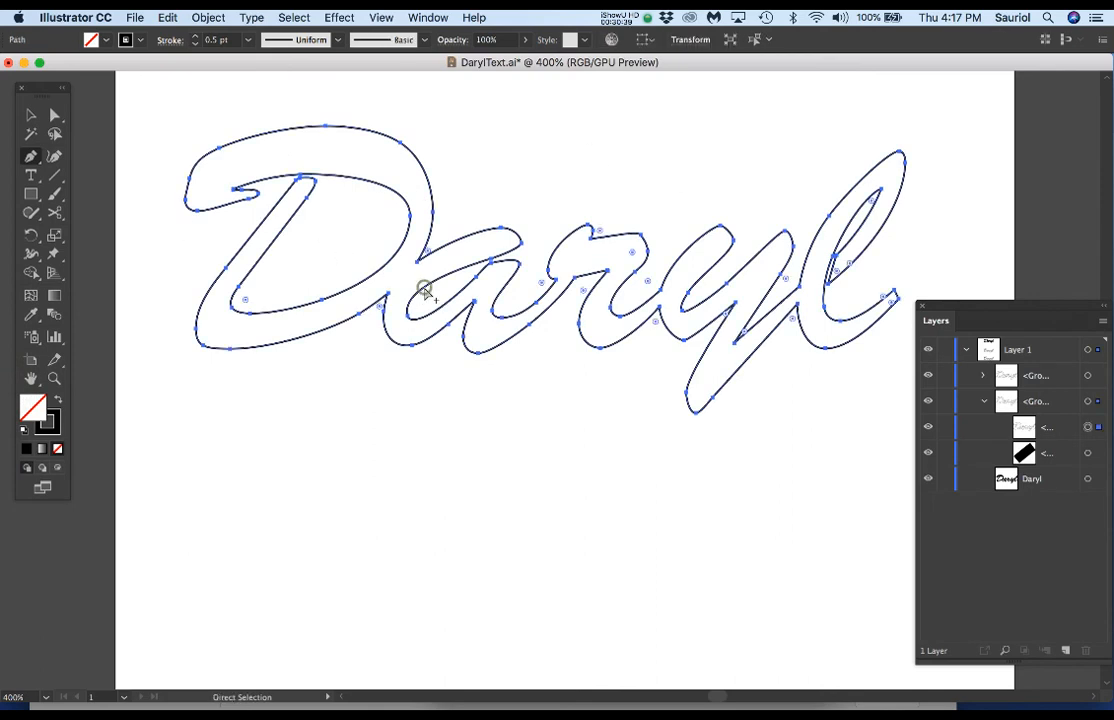
{"action": "left_click_drag", "start_coordinate": [663, 297], "coordinate": [698, 280]}
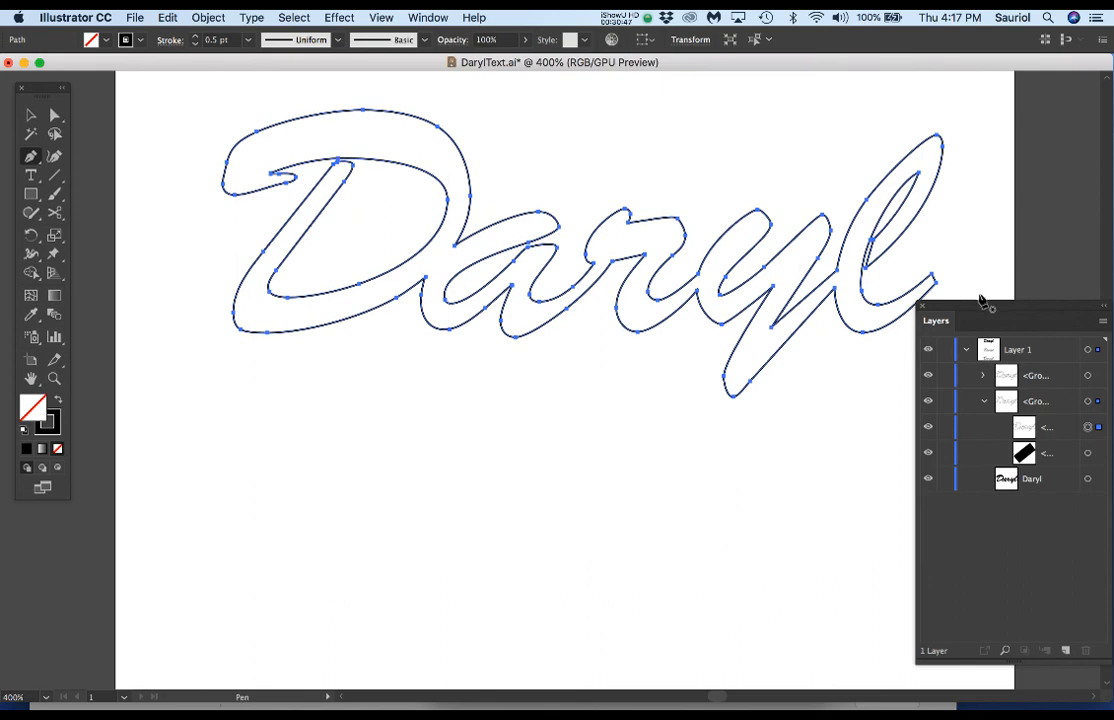
{"action": "left_click_drag", "start_coordinate": [981, 308], "coordinate": [989, 356]}
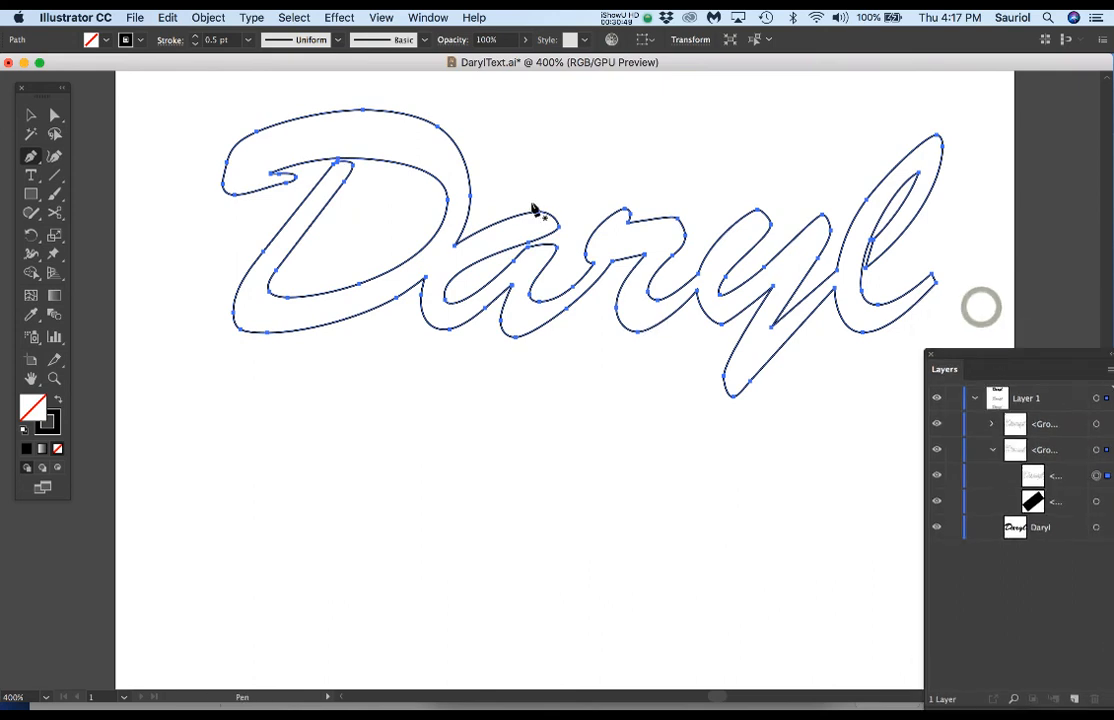
Smooth the underside of the D's small inner hook by shifting its lower anchor slightly downward and realigning its left handle with the curve.
{"action": "scroll", "coordinate": [524, 205], "scroll_direction": "up", "scroll_amount": 2}
{"action": "scroll", "coordinate": [524, 207], "scroll_direction": "down", "scroll_amount": 2}
{"action": "scroll", "coordinate": [518, 208], "scroll_direction": "up", "scroll_amount": 2}
{"action": "scroll", "coordinate": [410, 296], "scroll_direction": "down", "scroll_amount": 1}
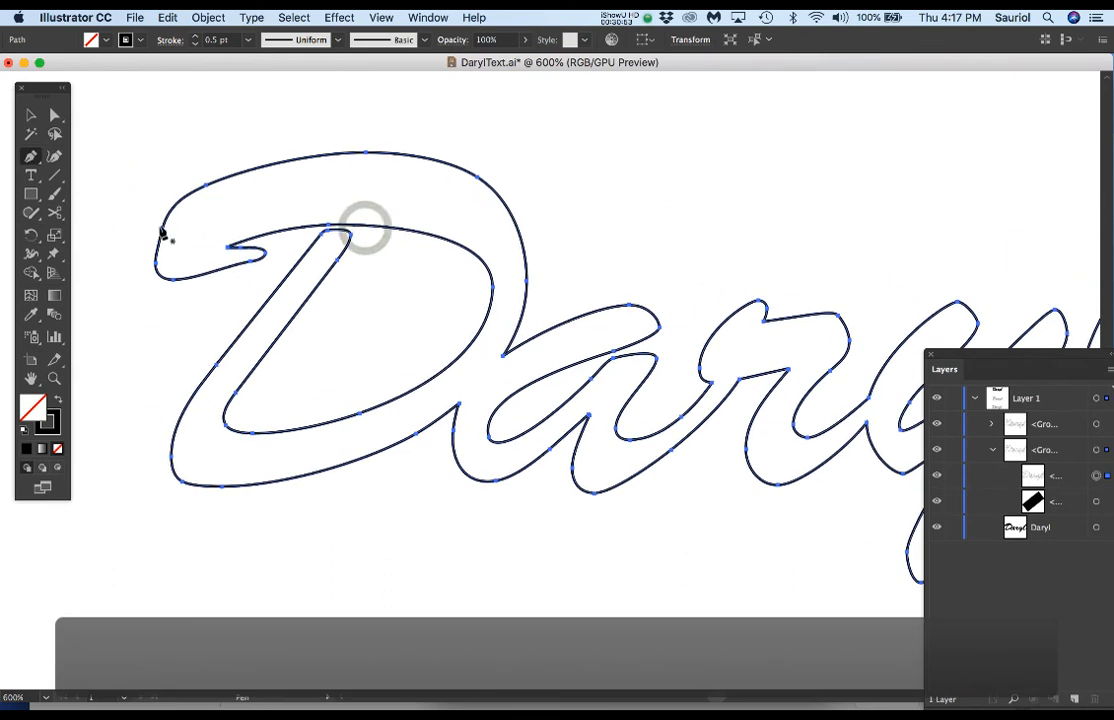
{"action": "scroll", "coordinate": [250, 258], "scroll_direction": "up", "scroll_amount": 4}
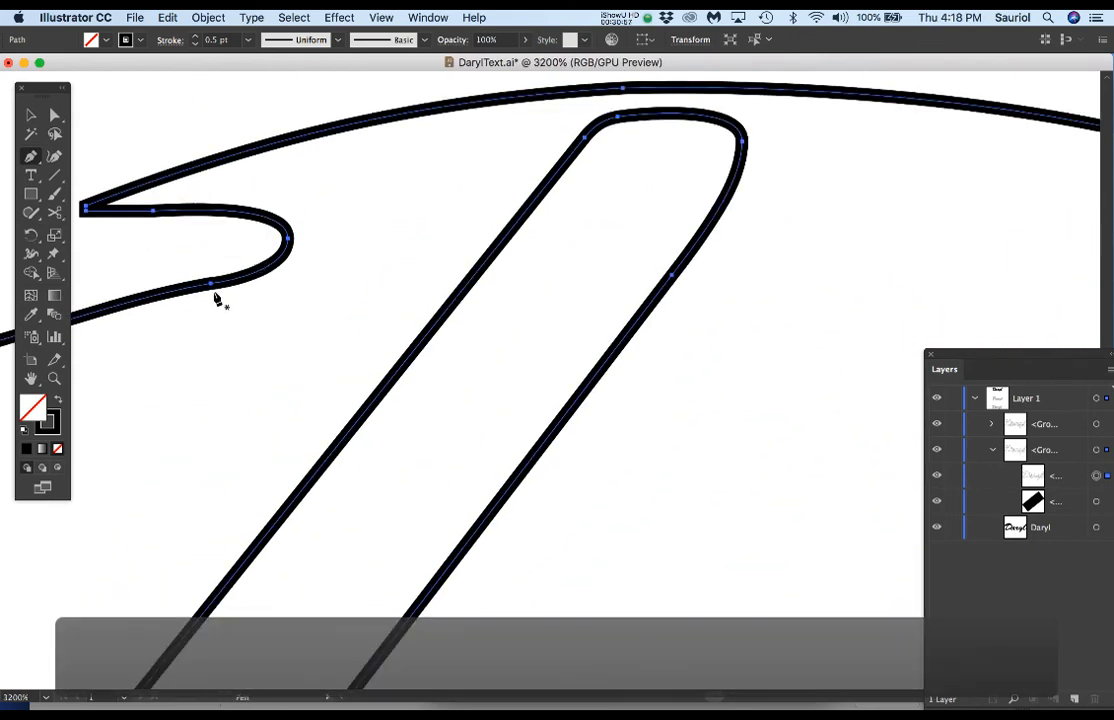
{"action": "left_click_drag", "start_coordinate": [211, 287], "coordinate": [220, 300]}
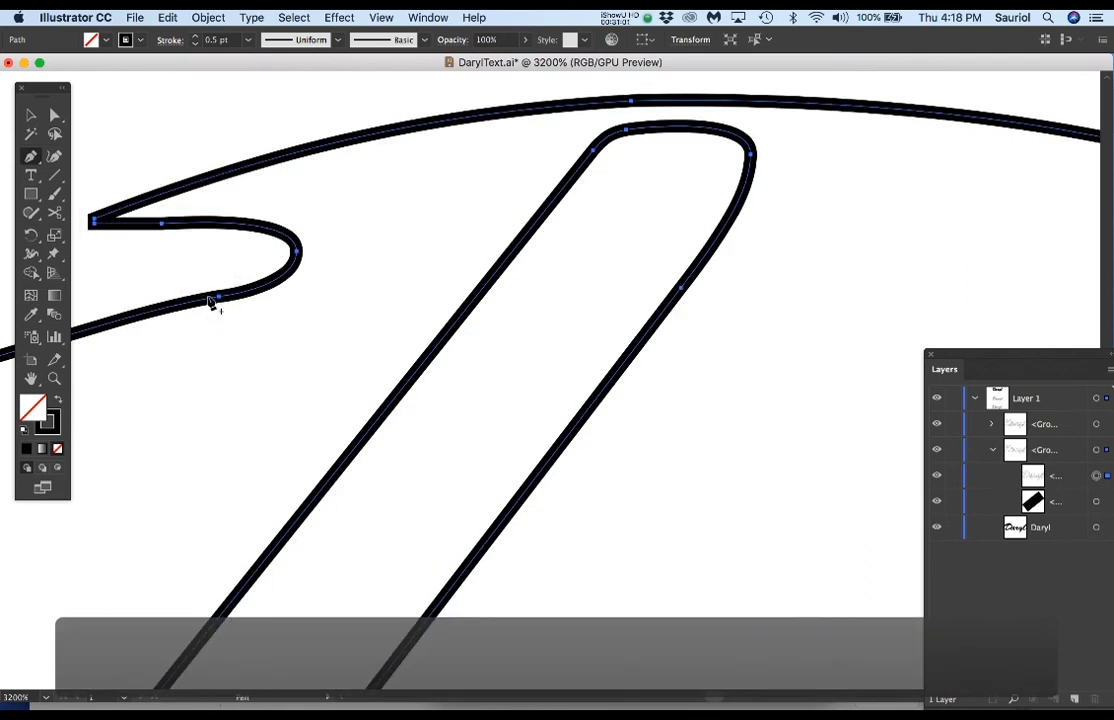
{"action": "left_click_drag", "start_coordinate": [309, 347], "coordinate": [649, 541]}
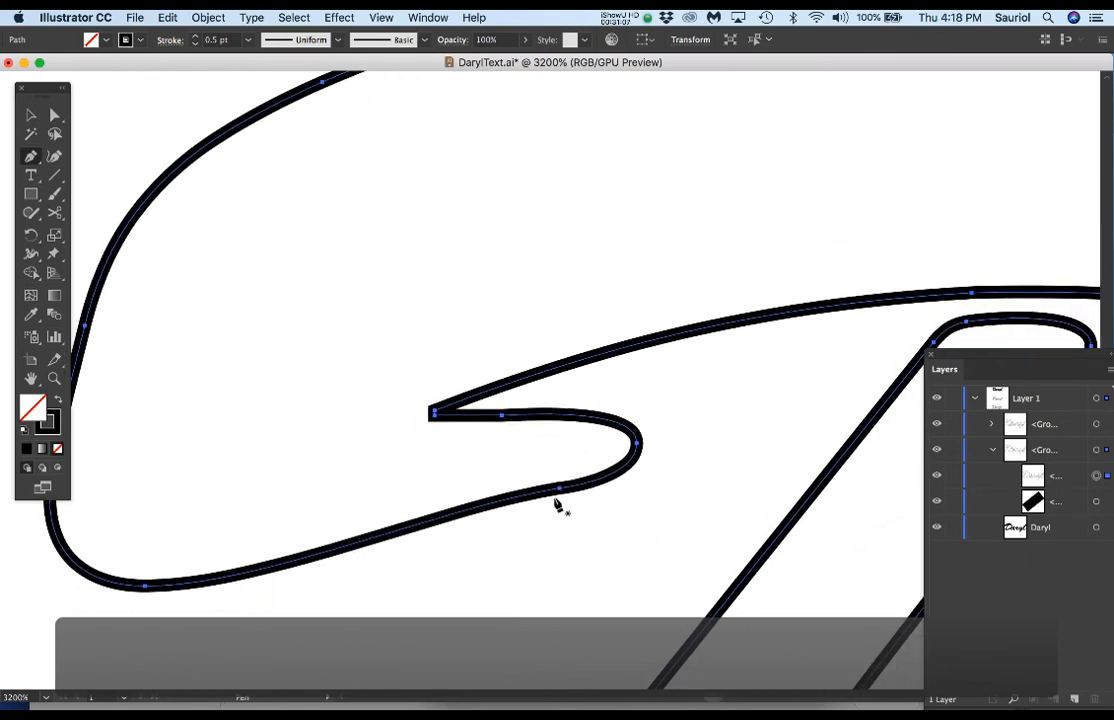
{"action": "left_click", "coordinate": [561, 504], "text": "super"}
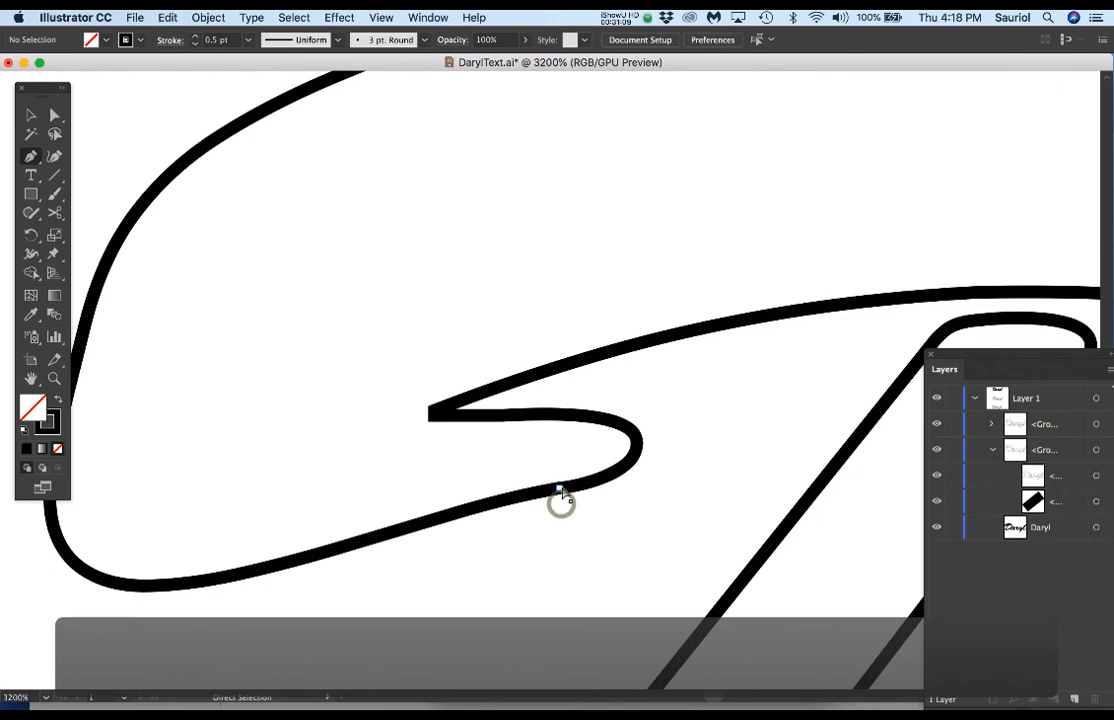
{"action": "left_click", "coordinate": [559, 488], "text": "super"}
{"action": "left_click_drag", "start_coordinate": [559, 488], "coordinate": [585, 489]}
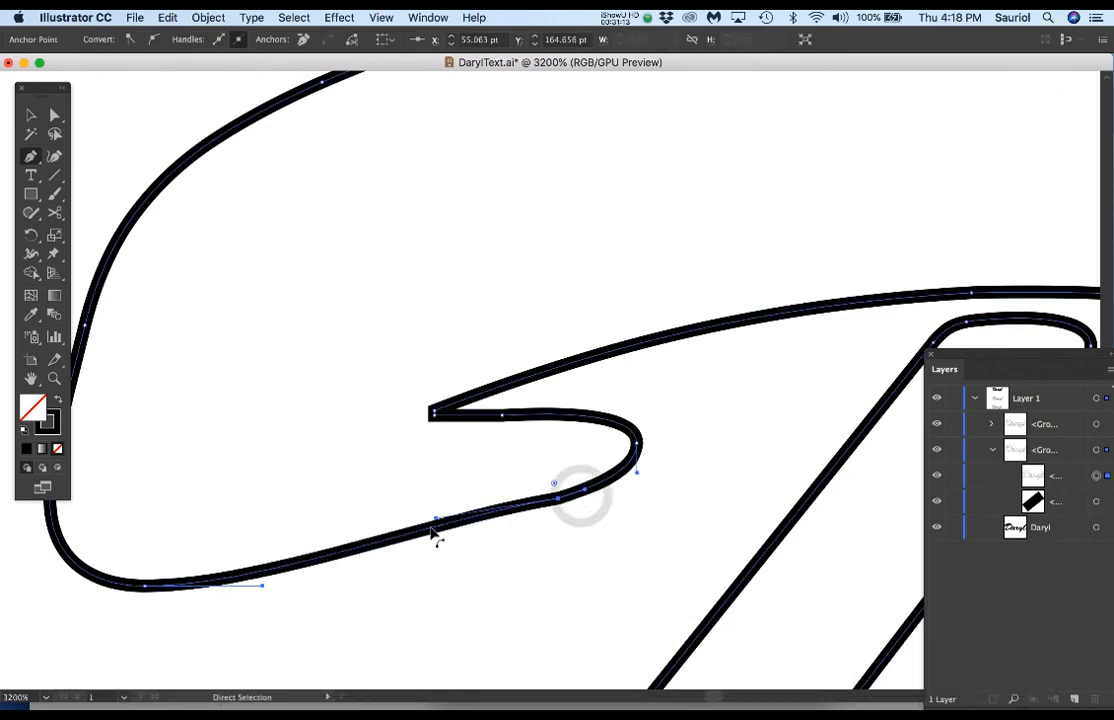
{"action": "left_click_drag", "start_coordinate": [437, 521], "coordinate": [438, 530]}
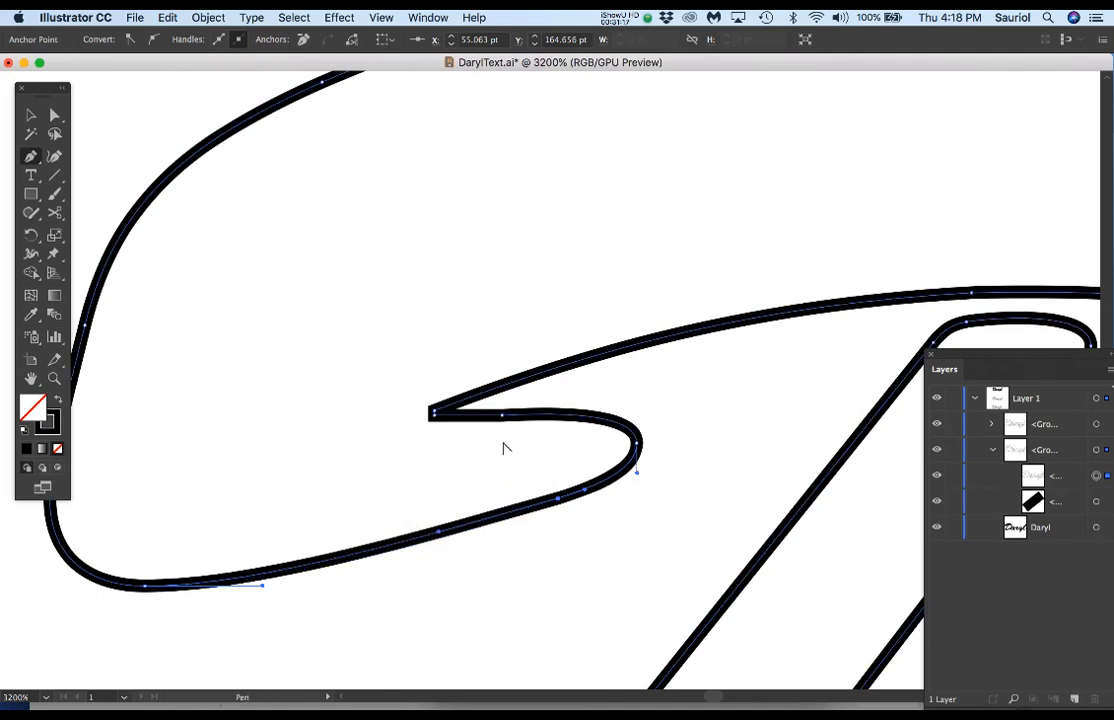
Cut the D's upper-left curve at two close points with the Scissors tool and delete the short segment between them.
{"action": "key", "text": "super+minus"}
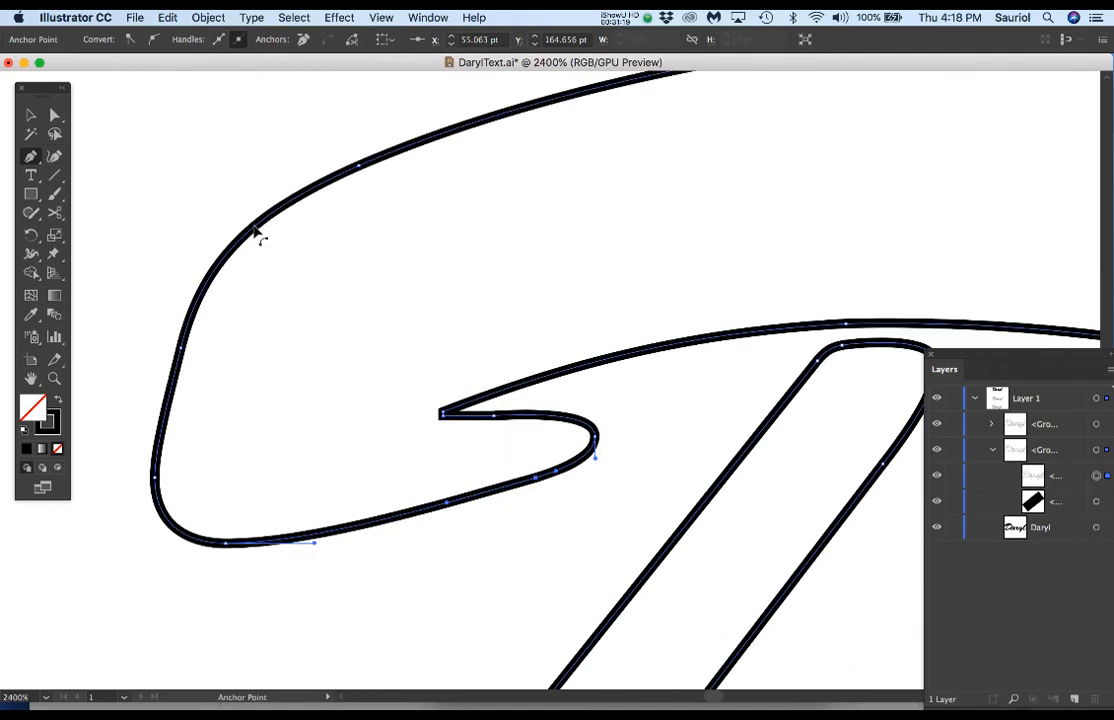
{"action": "scroll", "coordinate": [257, 233], "scroll_direction": "up", "scroll_amount": 2}
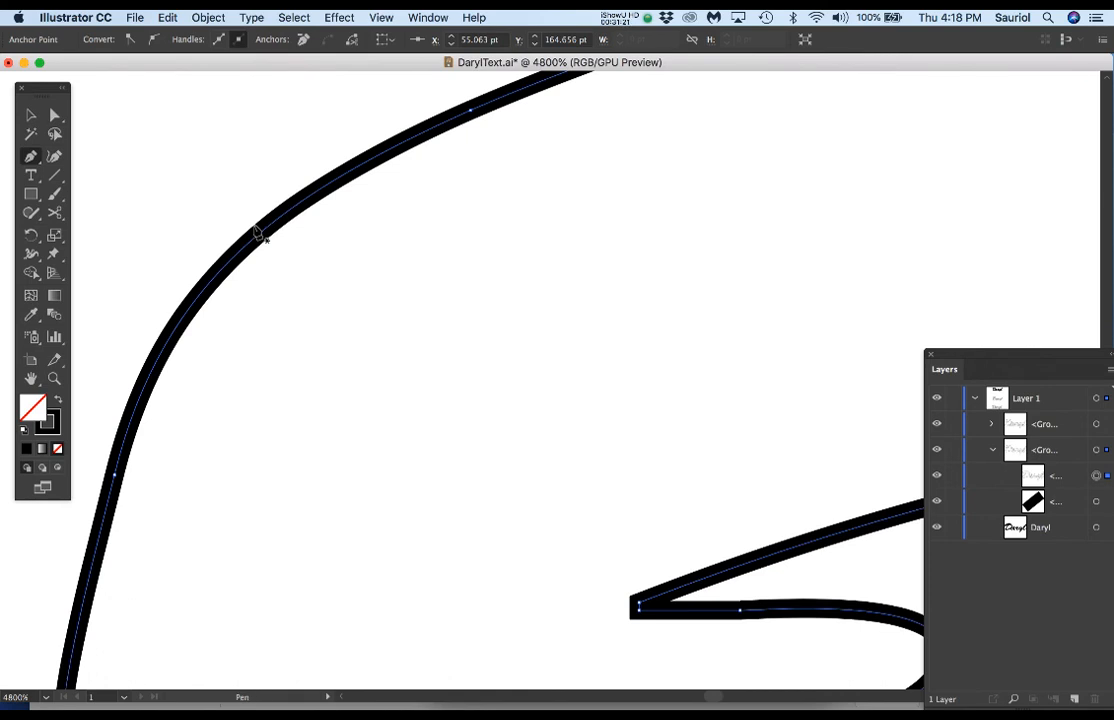
{"action": "key", "text": "c"}
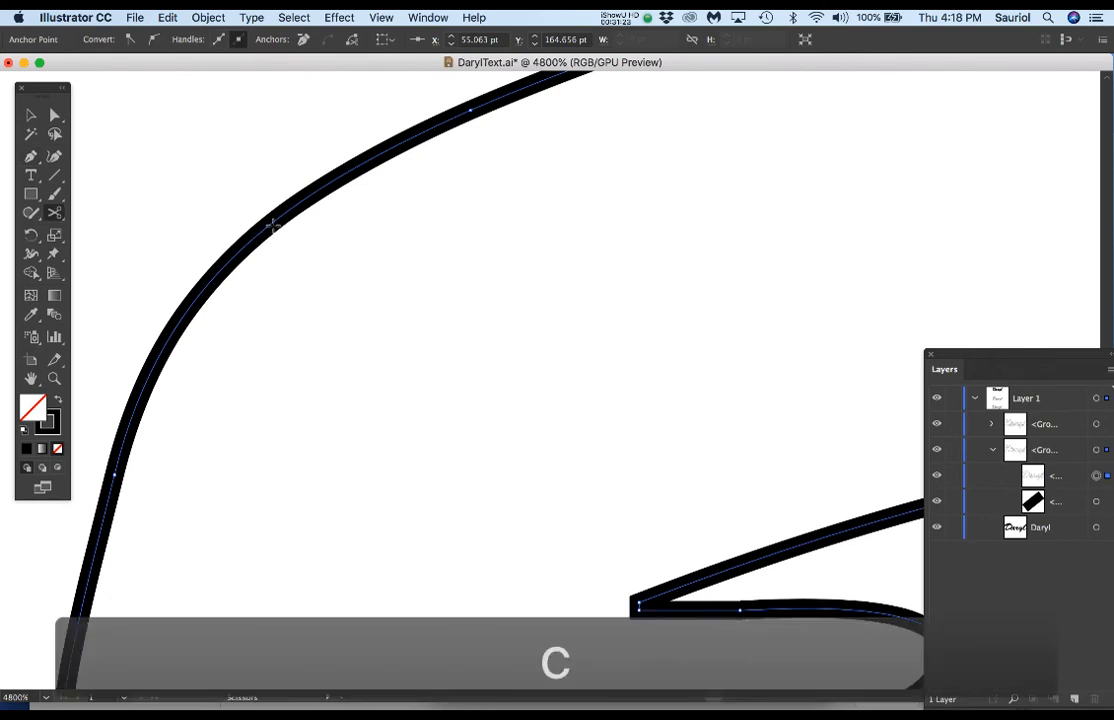
{"action": "left_click", "coordinate": [270, 226]}
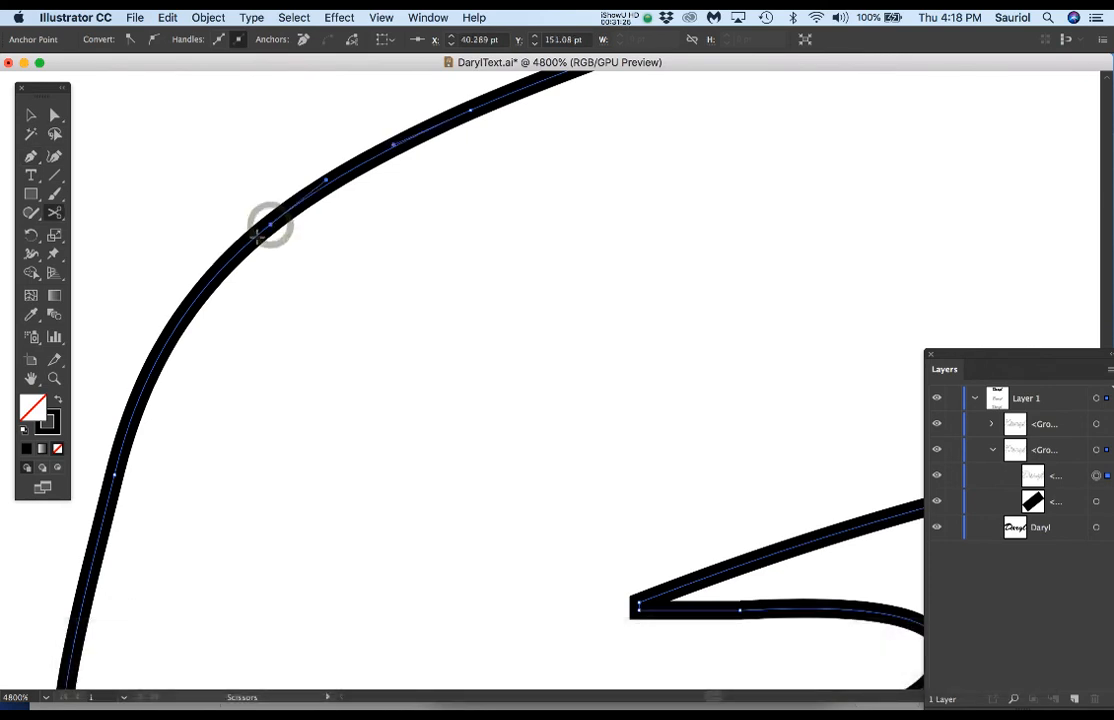
{"action": "left_click", "coordinate": [257, 236]}
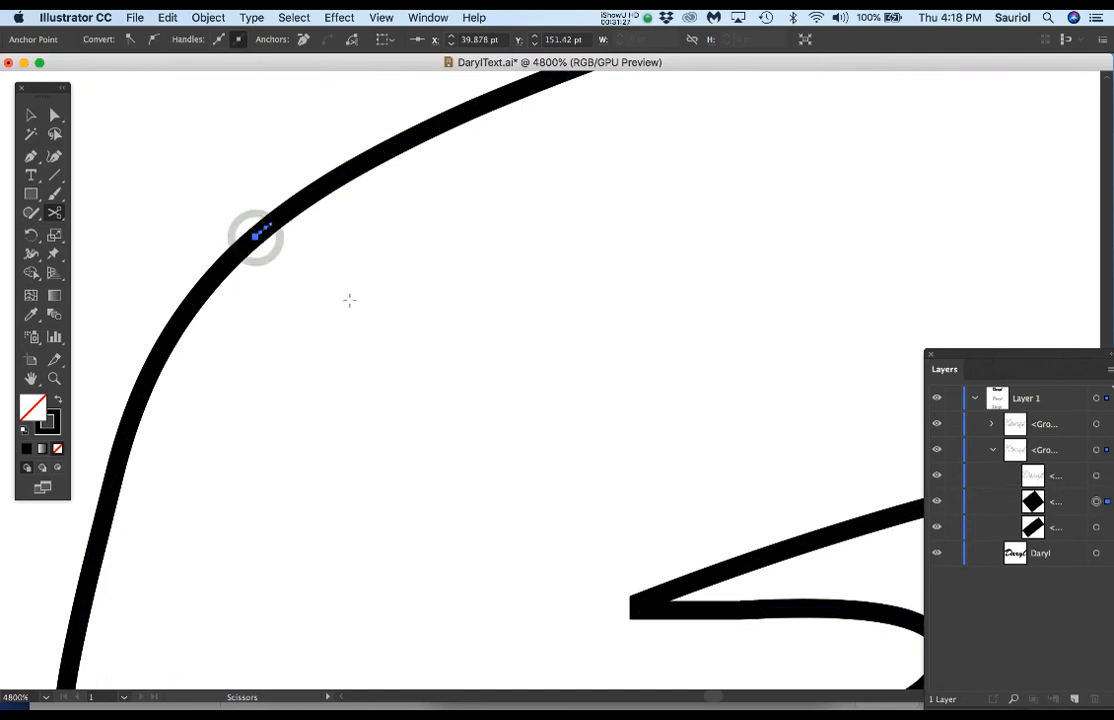
{"action": "key", "text": "Delete"}
{"action": "scroll", "coordinate": [362, 310], "scroll_direction": "down", "scroll_amount": 2}
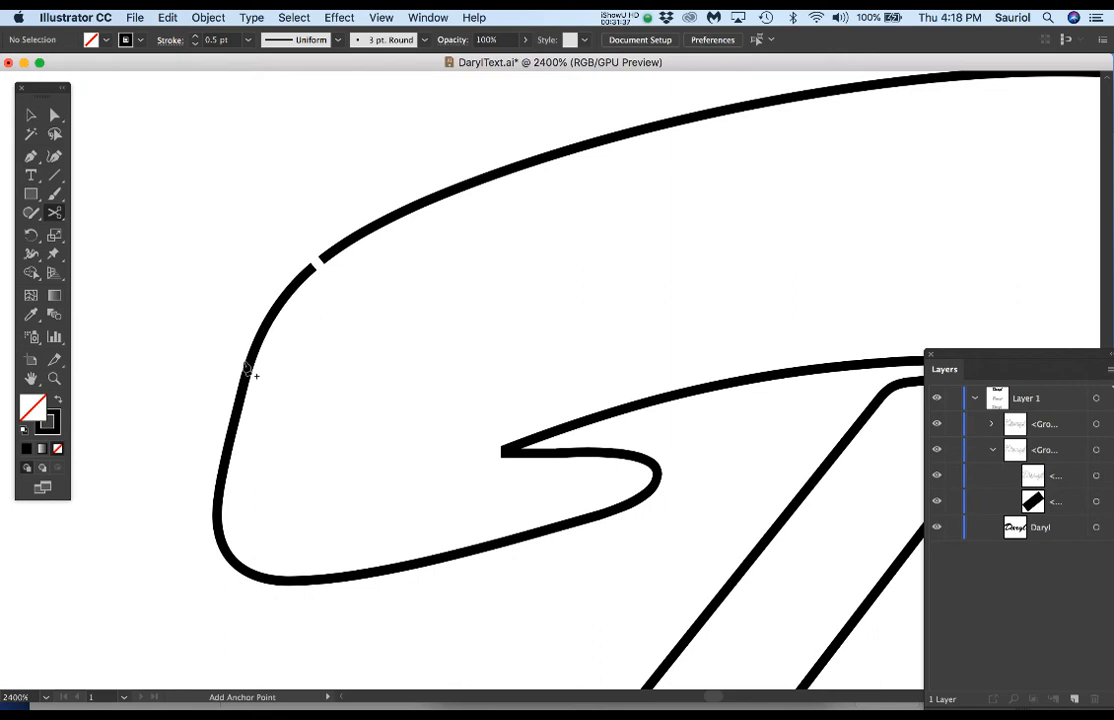
{"action": "scroll", "coordinate": [741, 385], "scroll_direction": "down", "scroll_amount": 10}
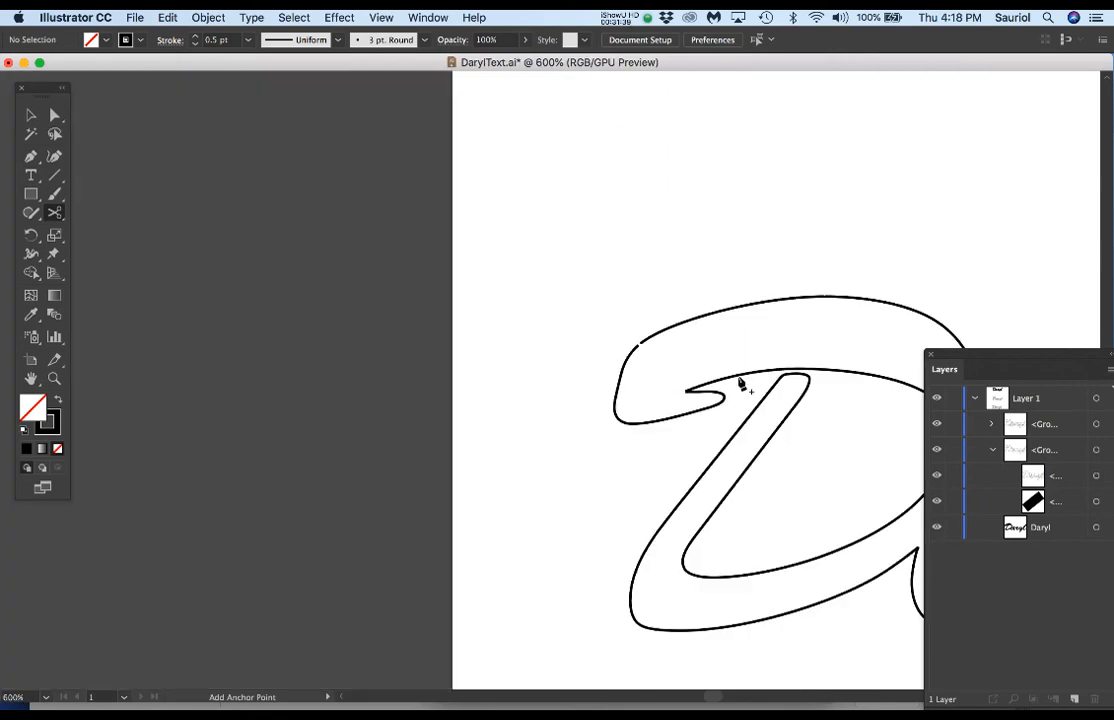
{"action": "left_click_drag", "start_coordinate": [824, 343], "coordinate": [399, 223]}
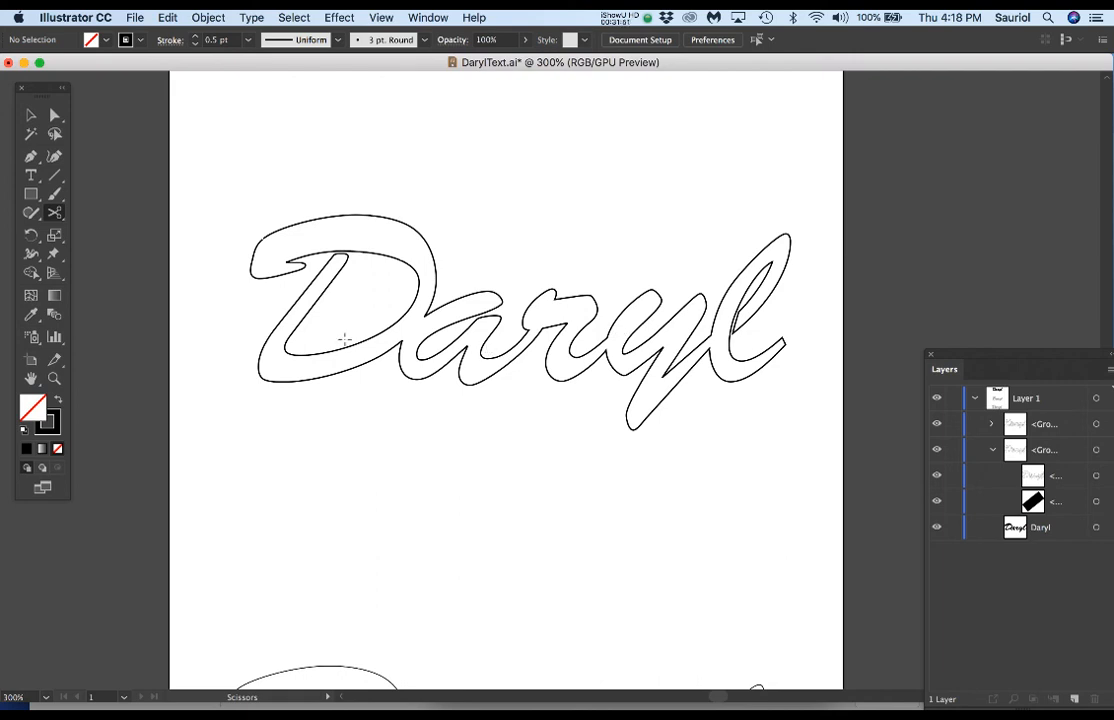
{"action": "scroll", "coordinate": [400, 339], "scroll_direction": "up", "scroll_amount": 1}
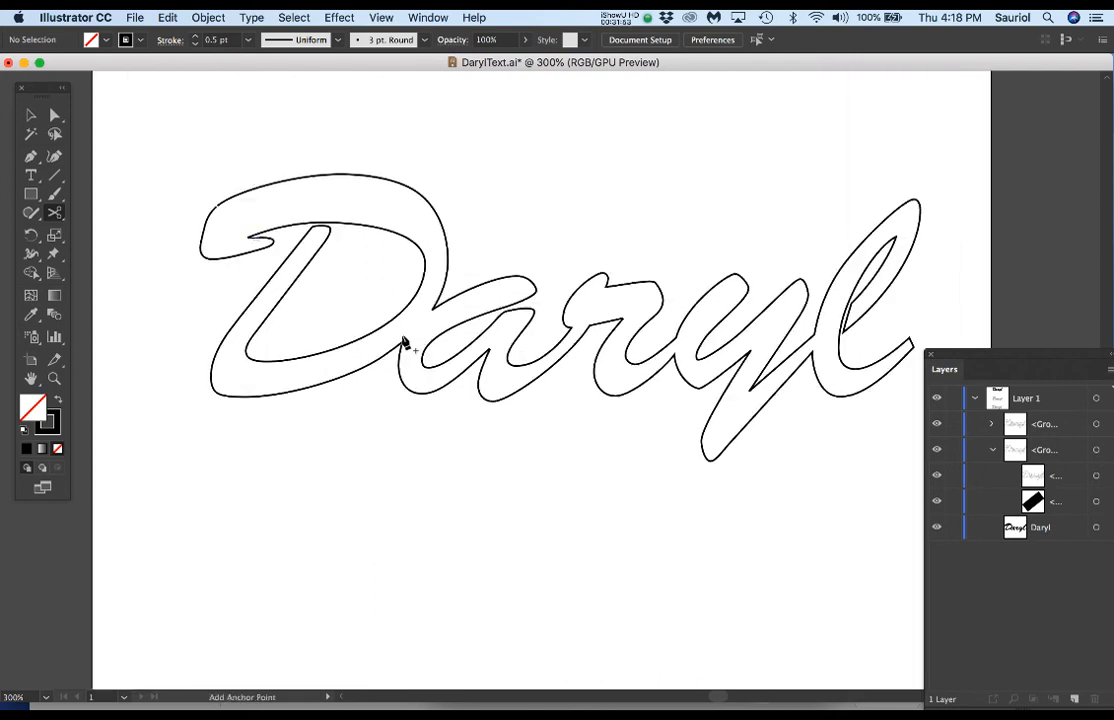
{"action": "left_click_drag", "start_coordinate": [478, 316], "coordinate": [469, 289]}
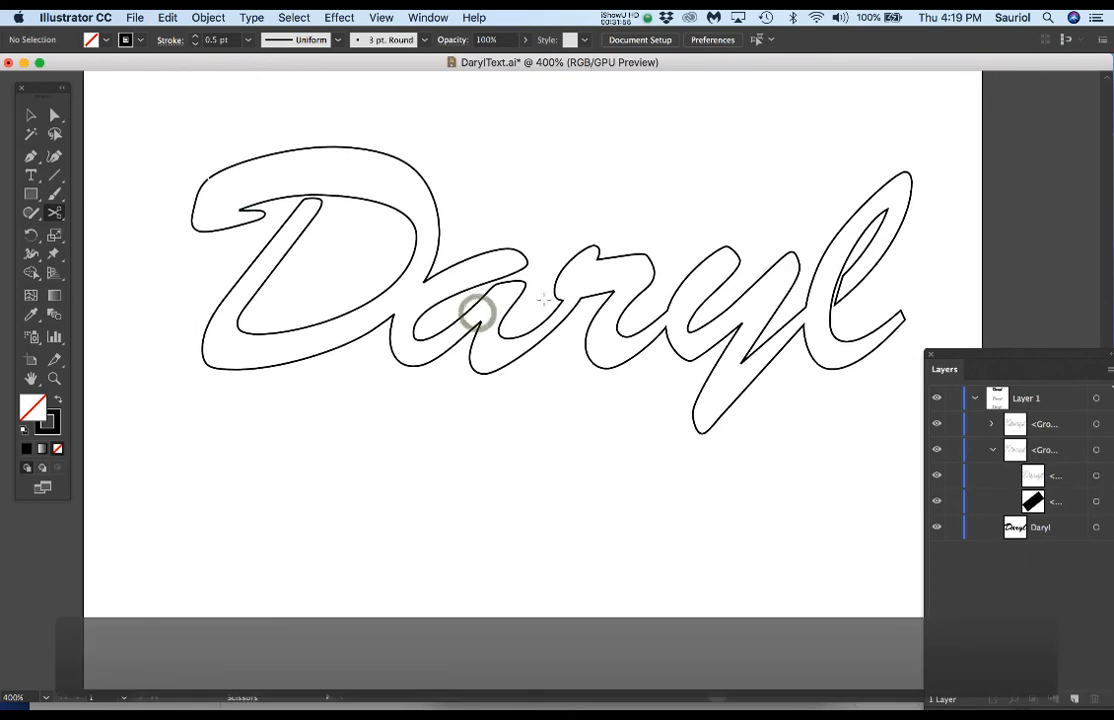